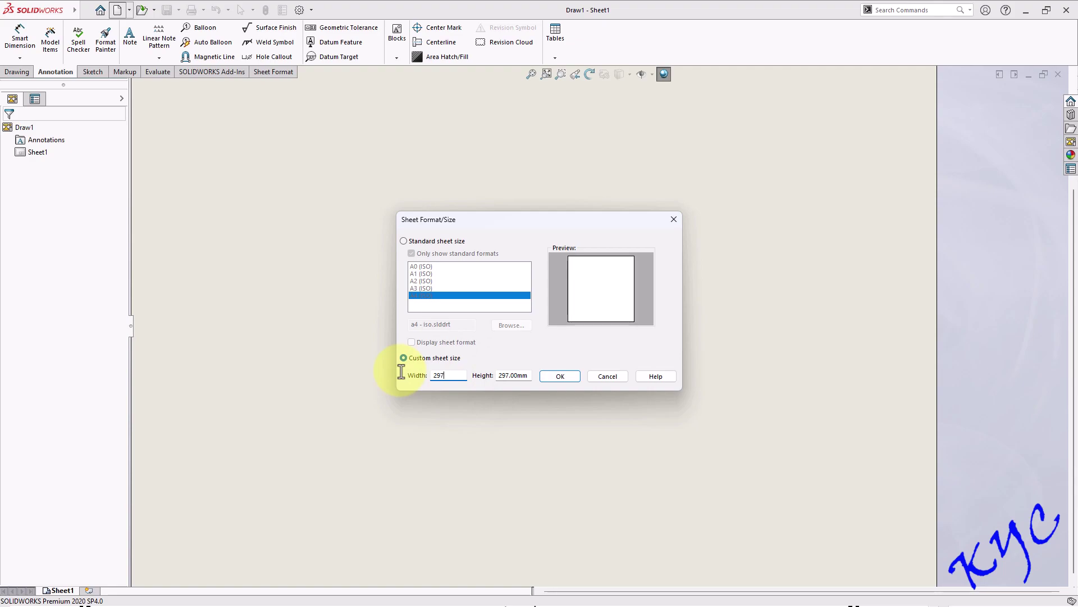
# Set the custom sheet height to 210 mm and create the drawing sheet
pyautogui.write('210')
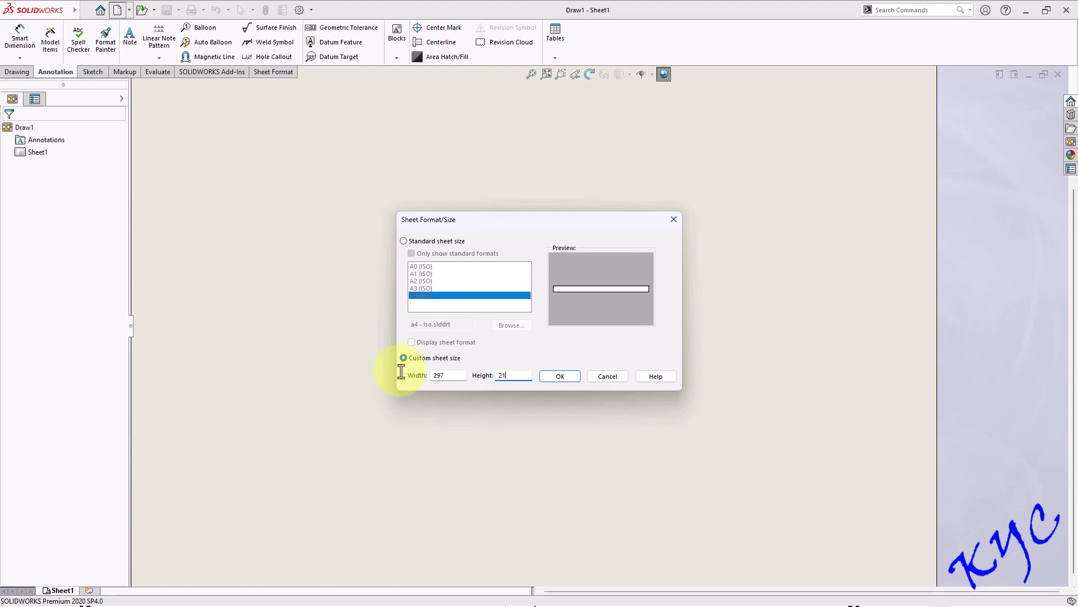
pyautogui.click(560, 376)
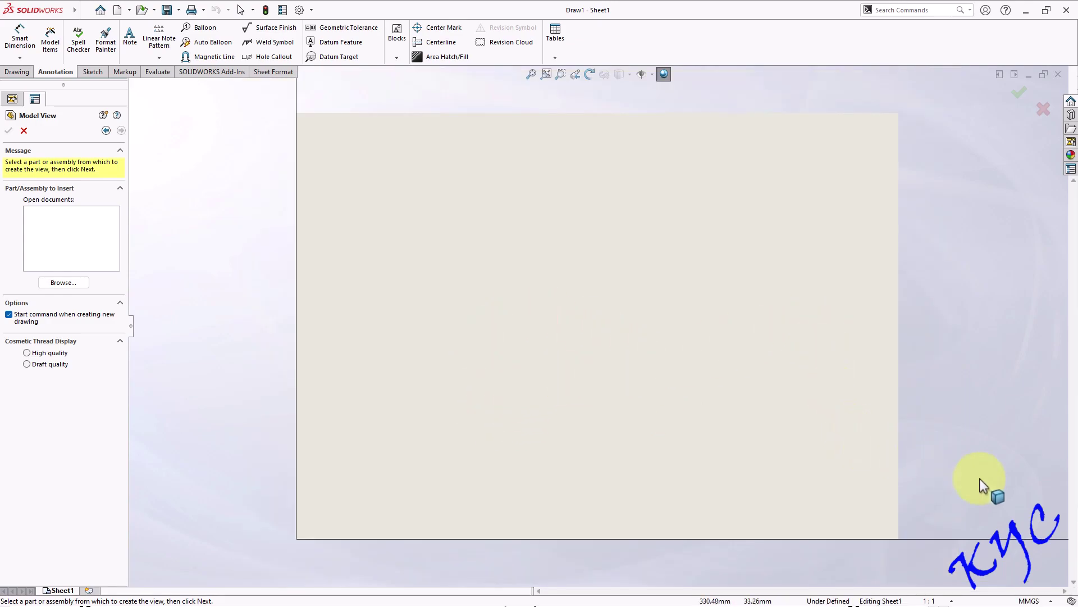
# Set the projection type to first angle in the sheet properties and apply the change
pyautogui.click(1031, 600)
pyautogui.click(931, 601)
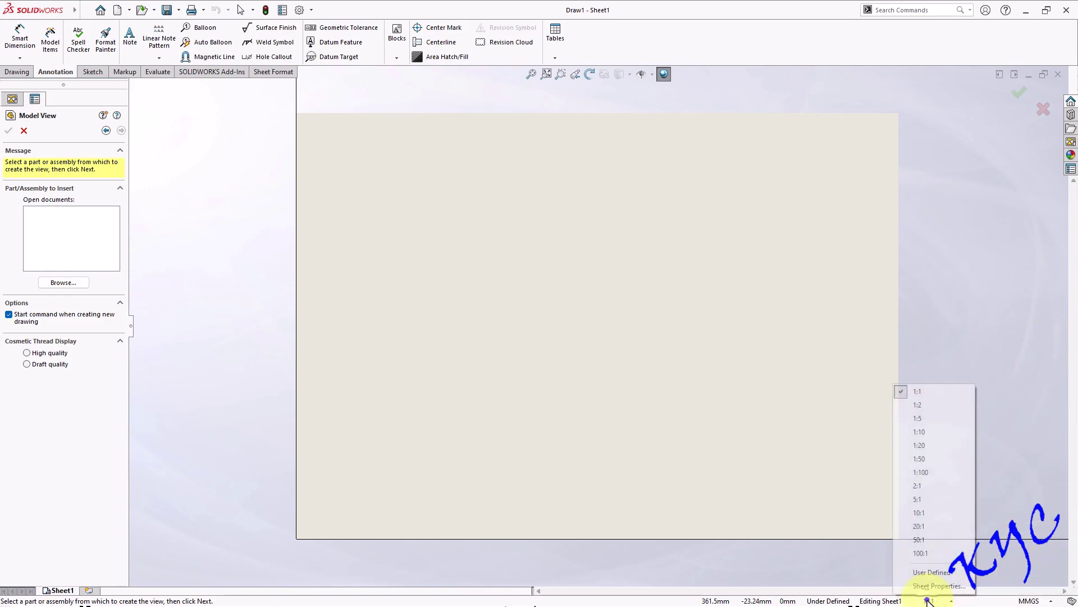
pyautogui.rightClick(63, 591)
pyautogui.click(79, 571)
pyautogui.click(538, 202)
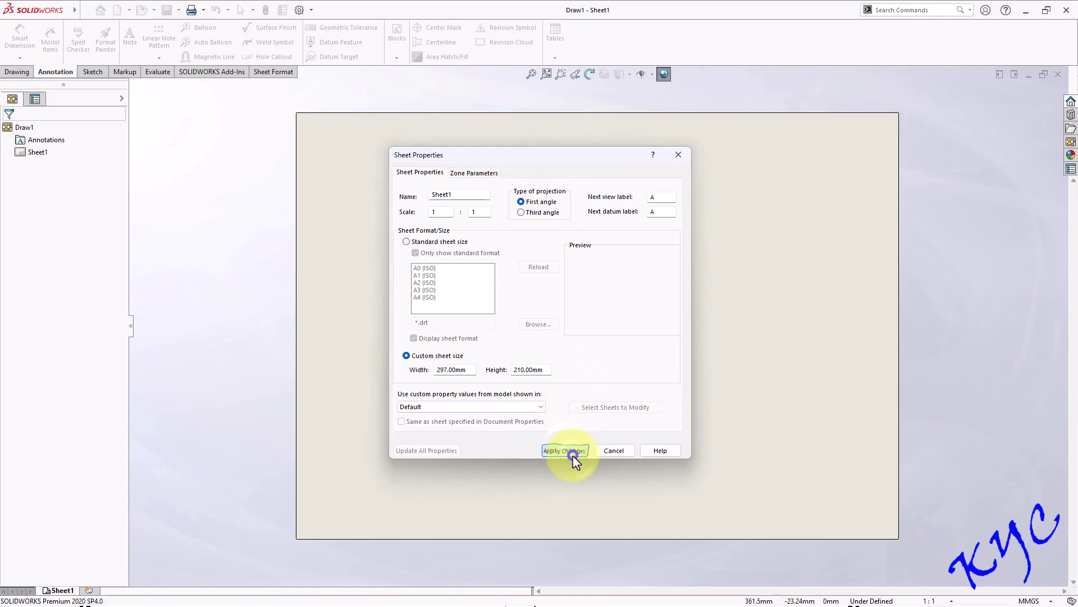
pyautogui.click(572, 453)
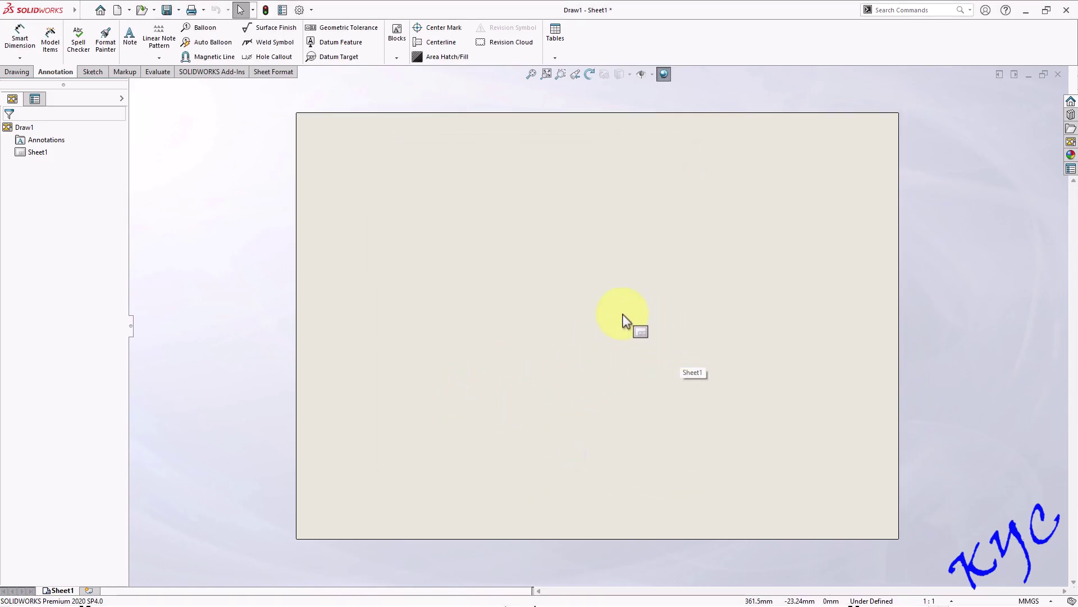
pyautogui.scroll(-1, 751, 356)
pyautogui.scroll(1, 761, 320)
pyautogui.scroll(-1, 616, 308)
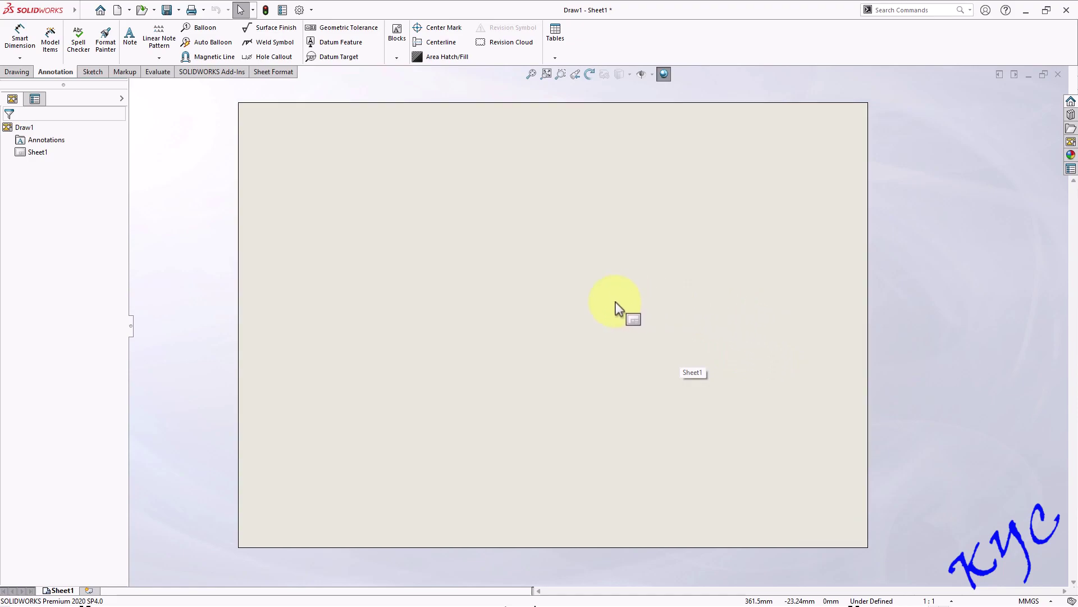
pyautogui.click(94, 73)
pyautogui.click(105, 10)
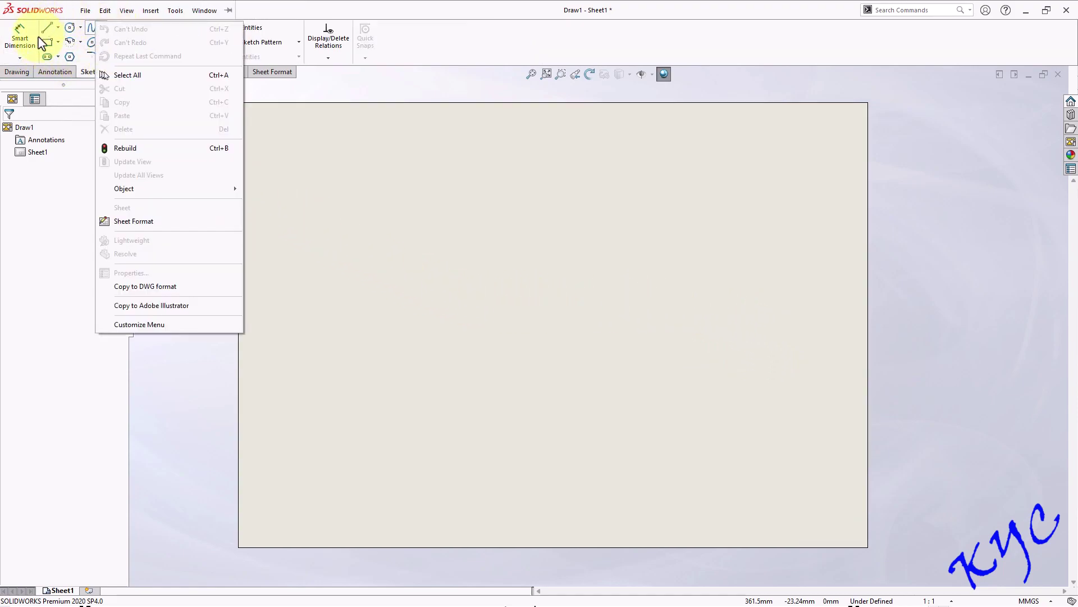
pyautogui.click(414, 54)
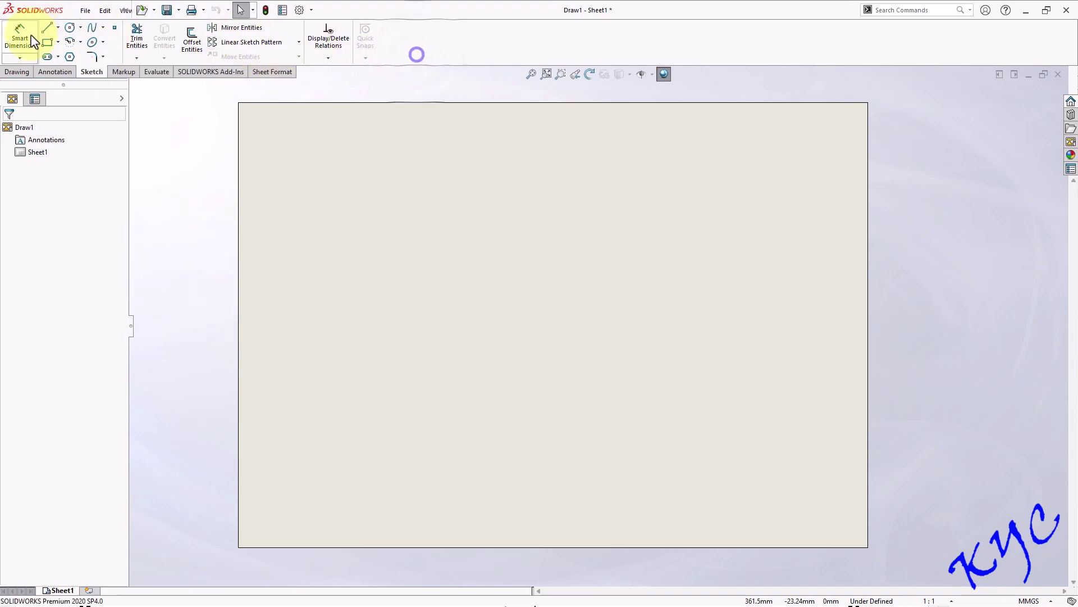
pyautogui.click(85, 10)
pyautogui.click(441, 55)
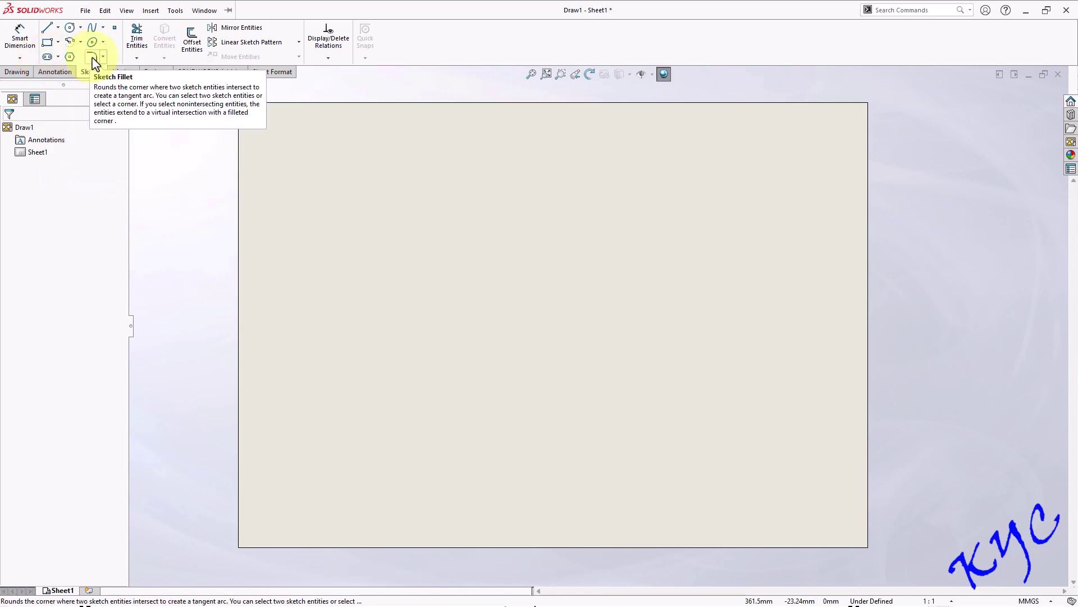
pyautogui.hotkey('alt', 'f')
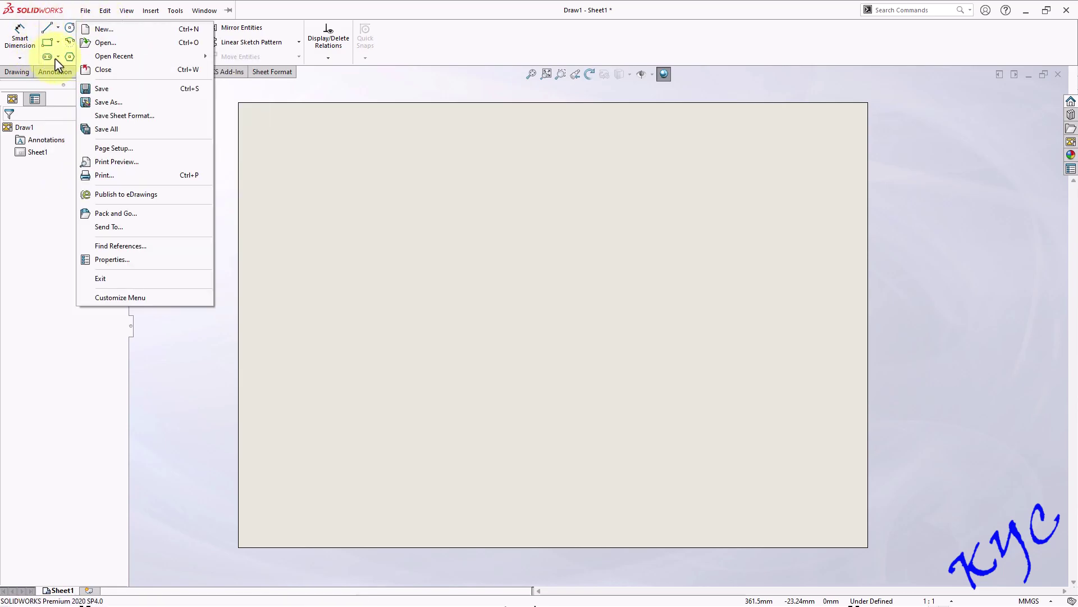
pyautogui.click(412, 49)
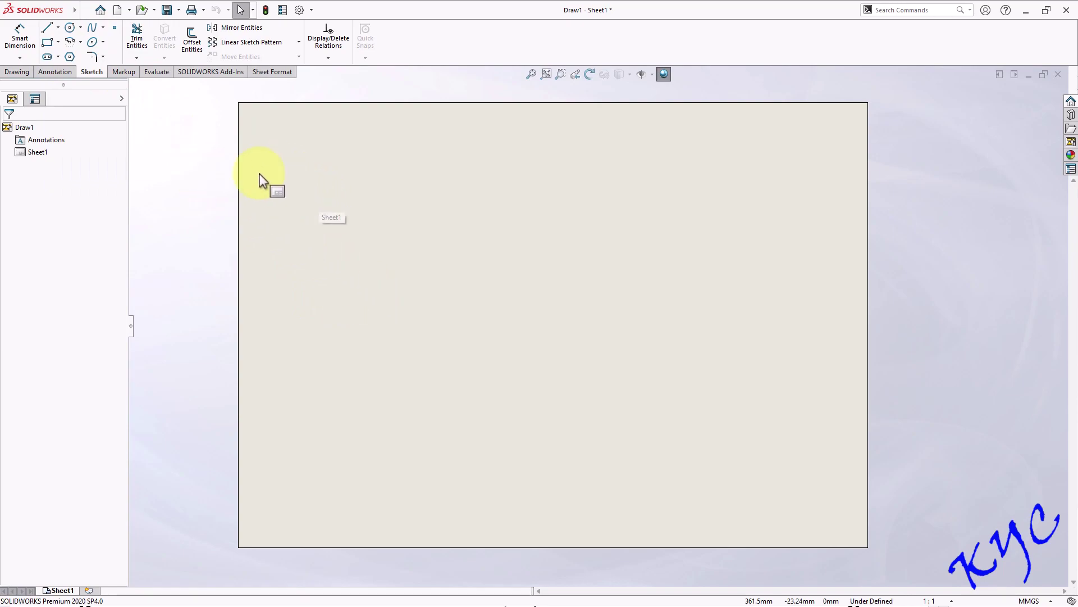
# Sketch a chain of six connected horizontal line segments end to end near the sheet's upper-left corner
pyautogui.click(48, 29)
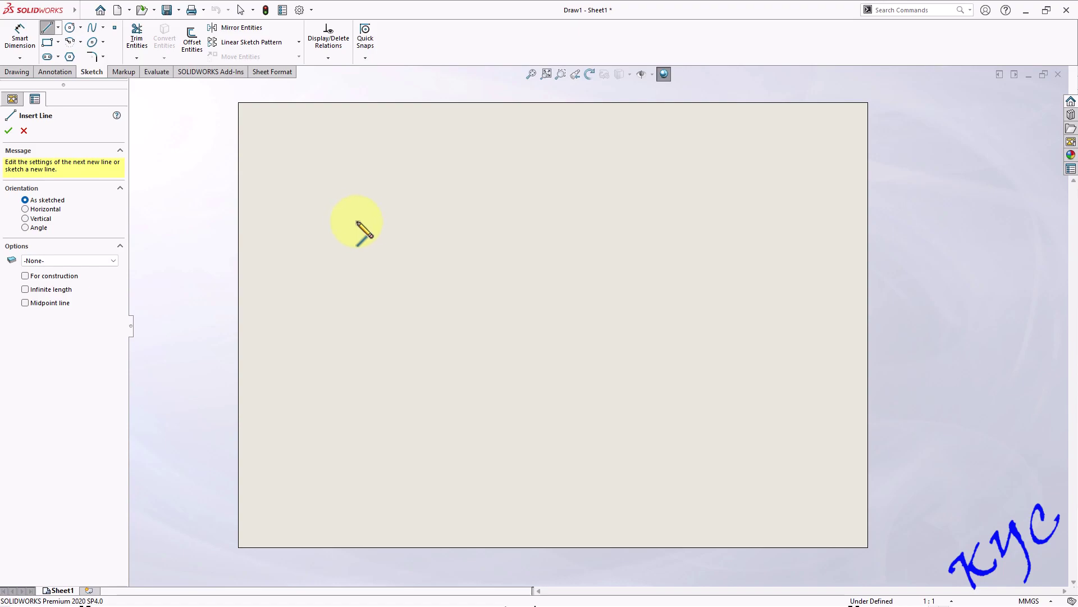
pyautogui.click(307, 215)
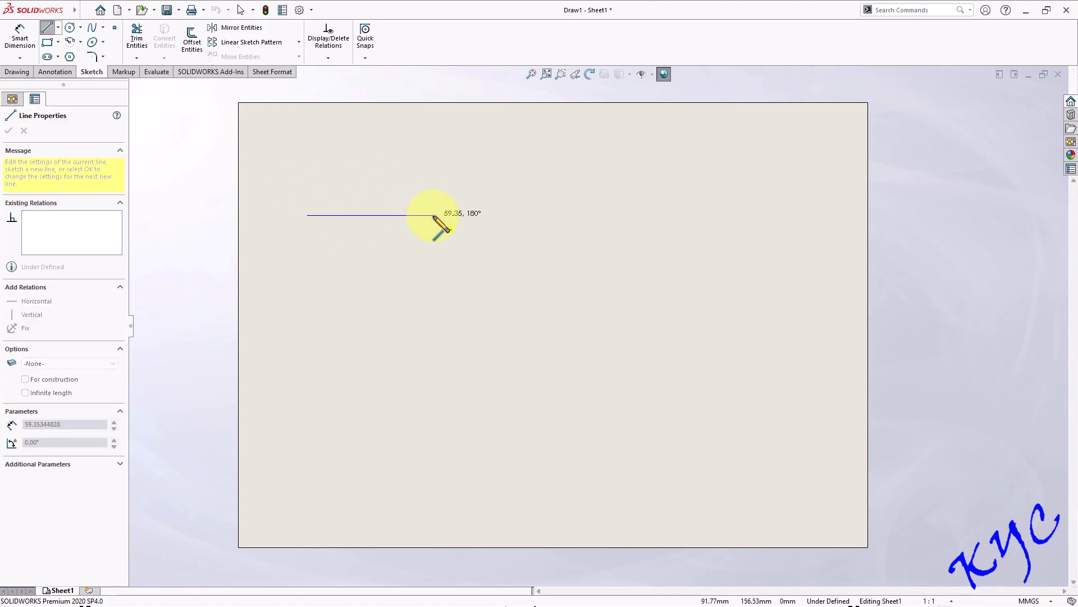
pyautogui.click(330, 215)
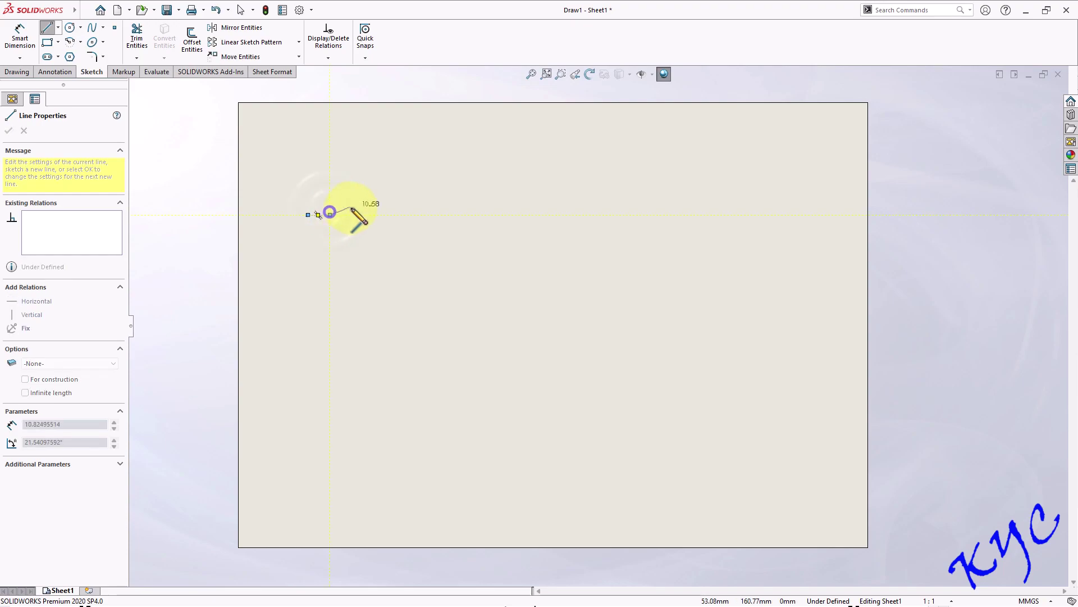
pyautogui.click(351, 215)
pyautogui.click(383, 214)
pyautogui.click(412, 215)
pyautogui.click(445, 214)
pyautogui.click(468, 214)
pyautogui.press('Escape')
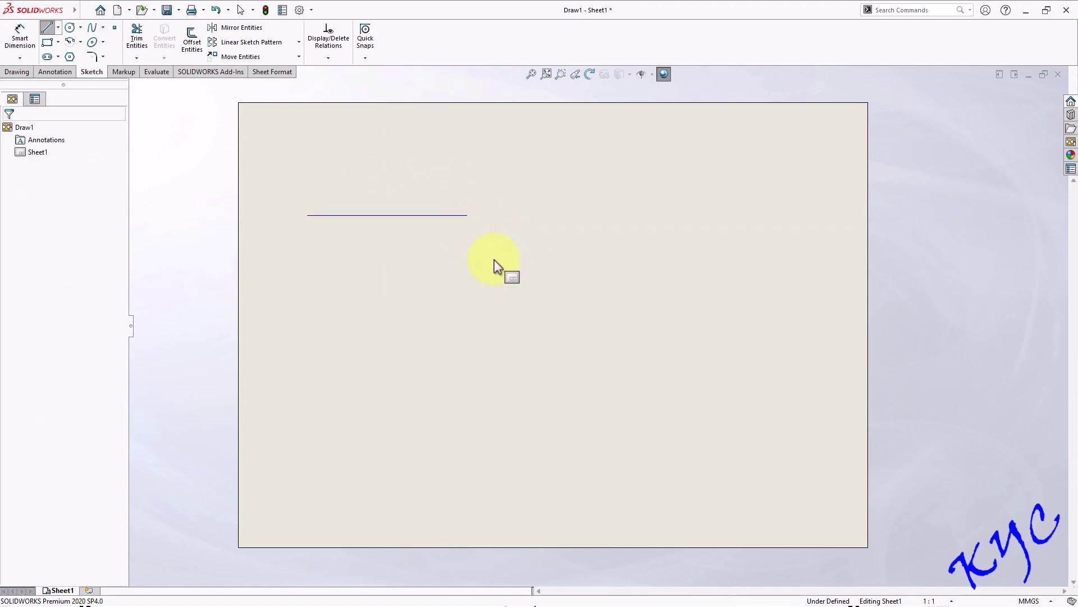
# Make all six line segments equal in length and check the lengths of individual segments
pyautogui.moveTo(287, 235); pyautogui.dragTo(487, 198)
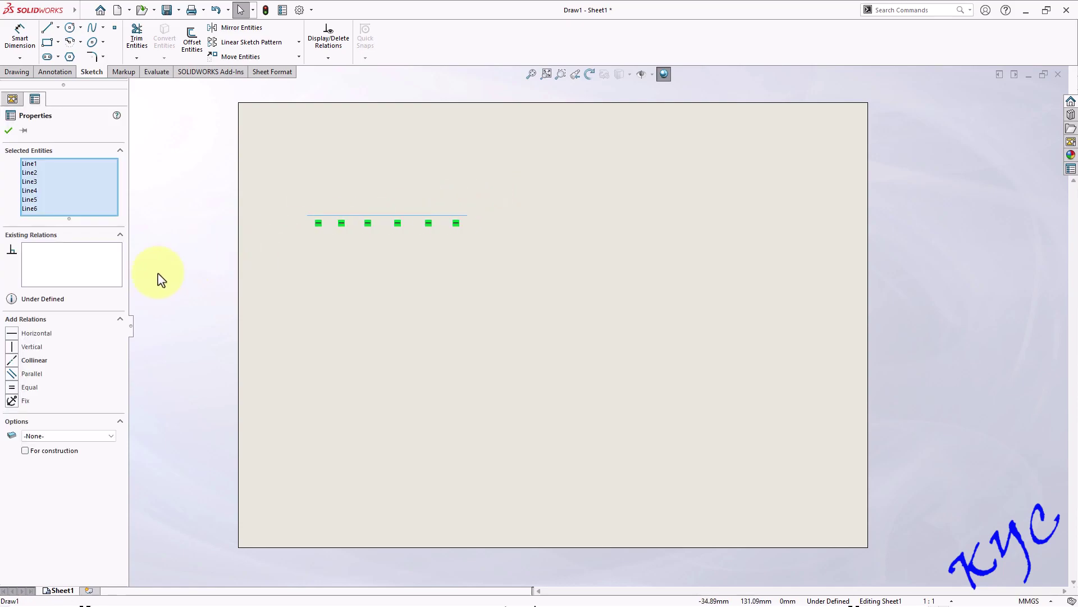
pyautogui.click(12, 388)
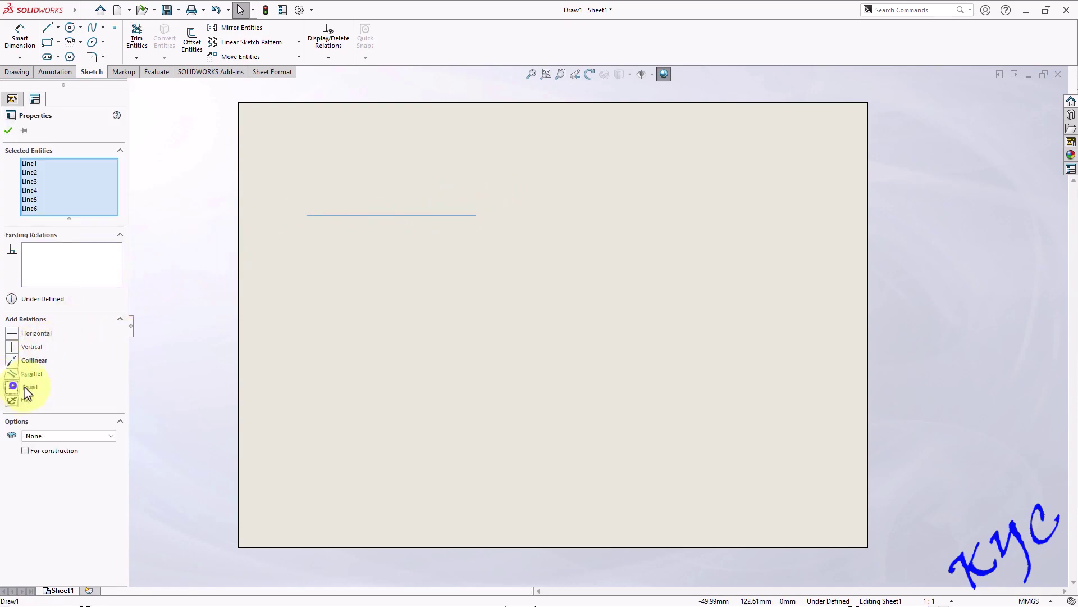
pyautogui.click(383, 319)
pyautogui.click(320, 215)
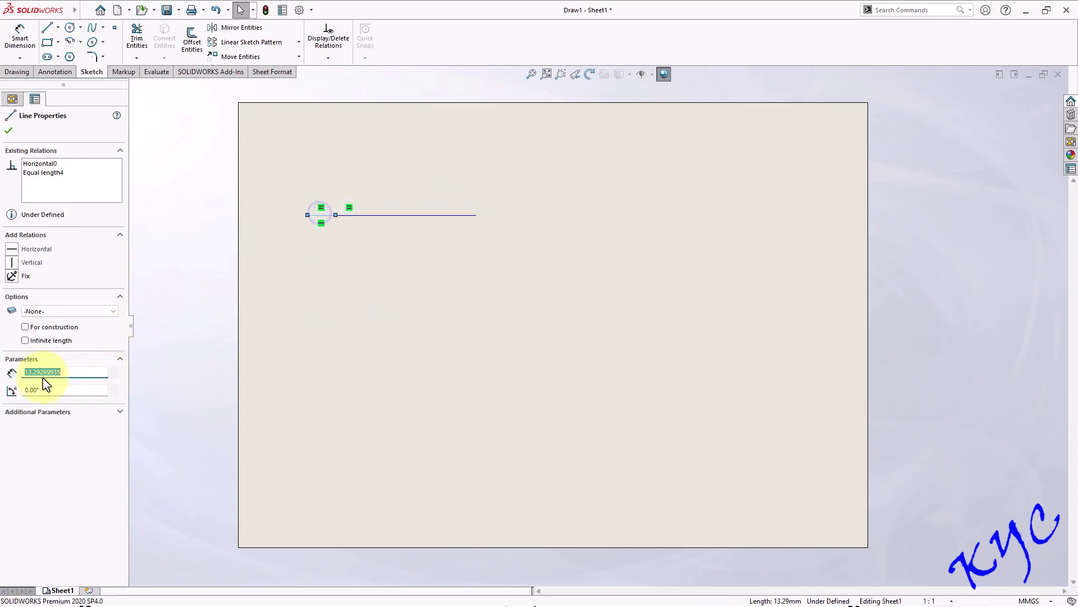
pyautogui.click(353, 217)
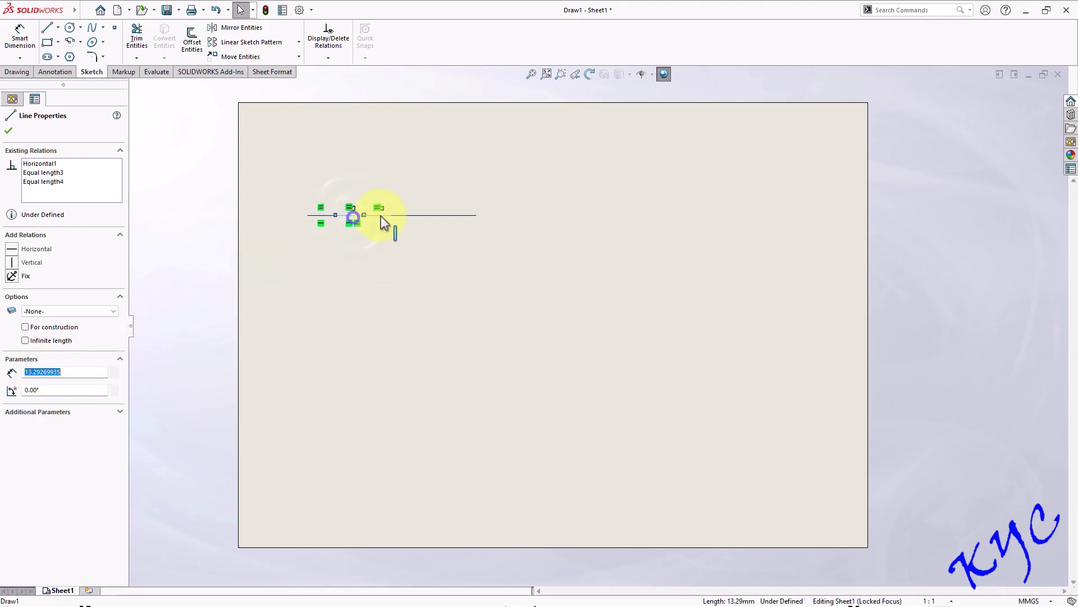
pyautogui.click(381, 216)
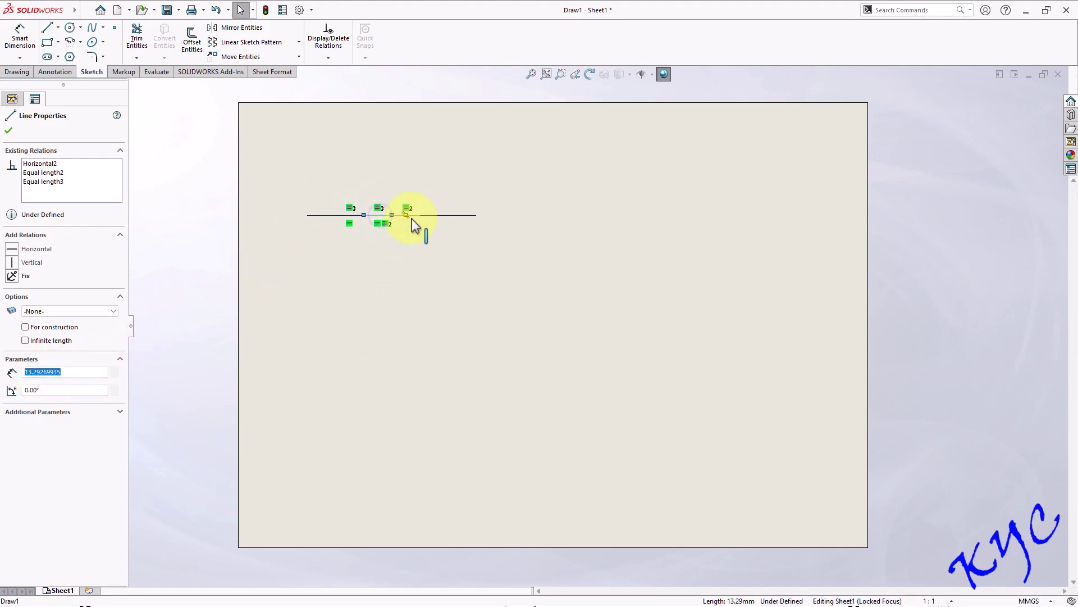
pyautogui.click(441, 272)
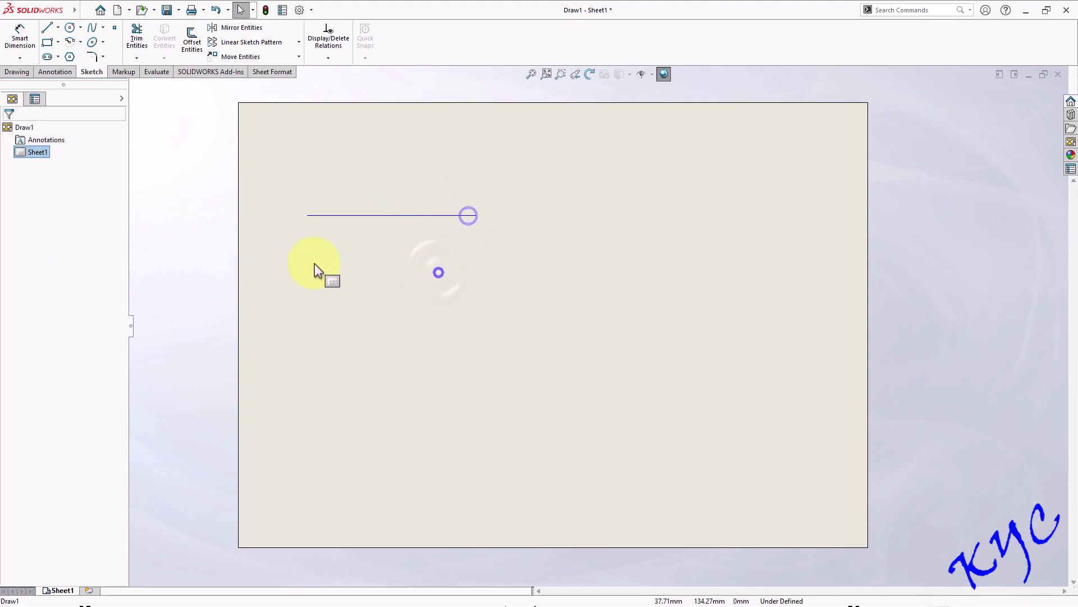
# Dimension the overall length between the chain's two outer endpoints as 70 mm and check the segments' lengths
pyautogui.click(23, 50)
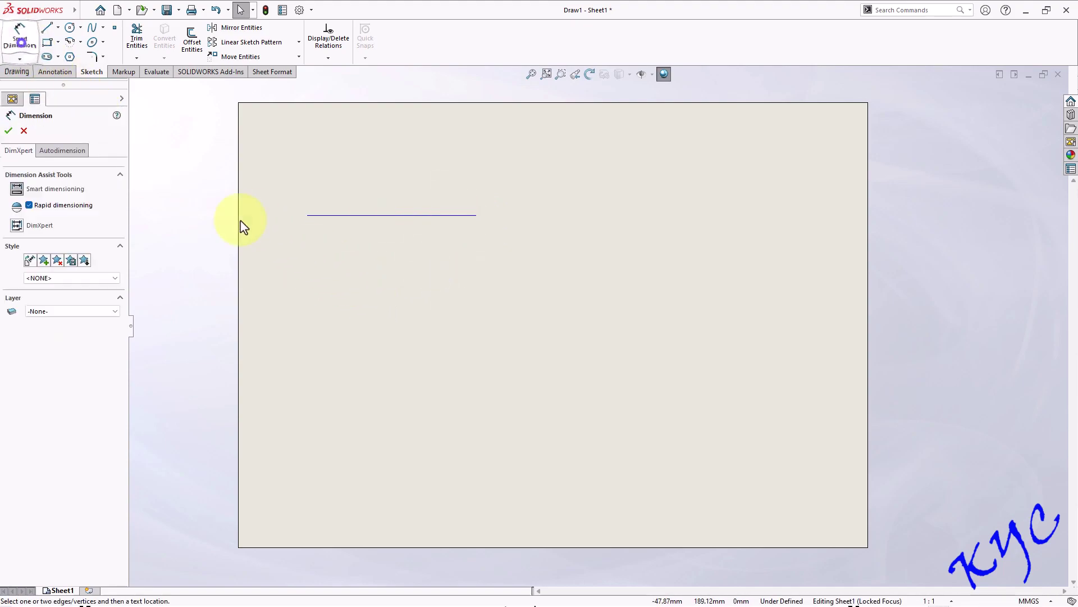
pyautogui.click(308, 215)
pyautogui.click(477, 215)
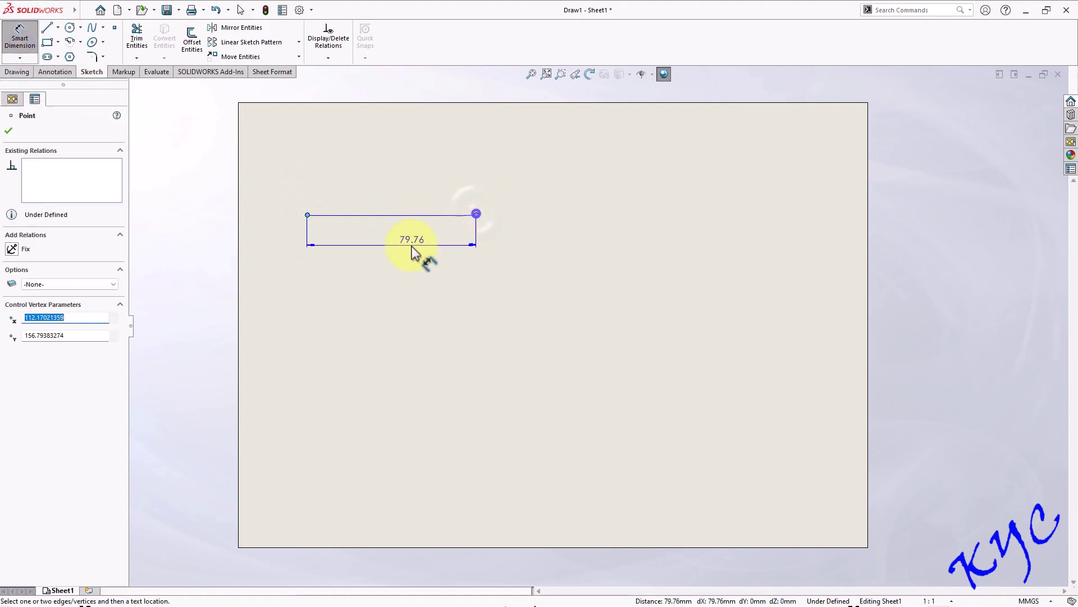
pyautogui.click(382, 256)
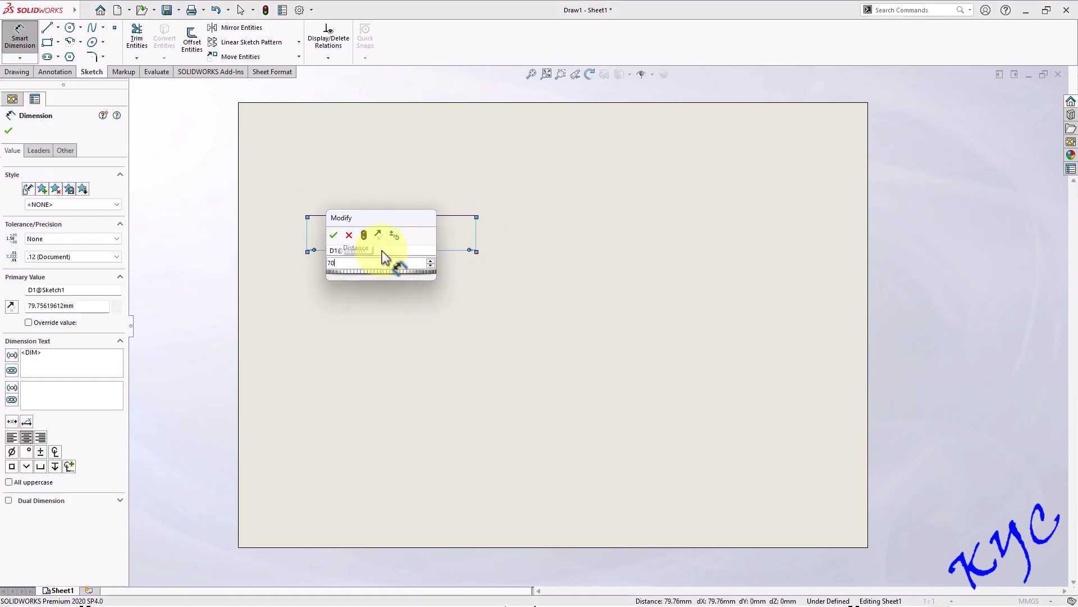
pyautogui.press('Return')
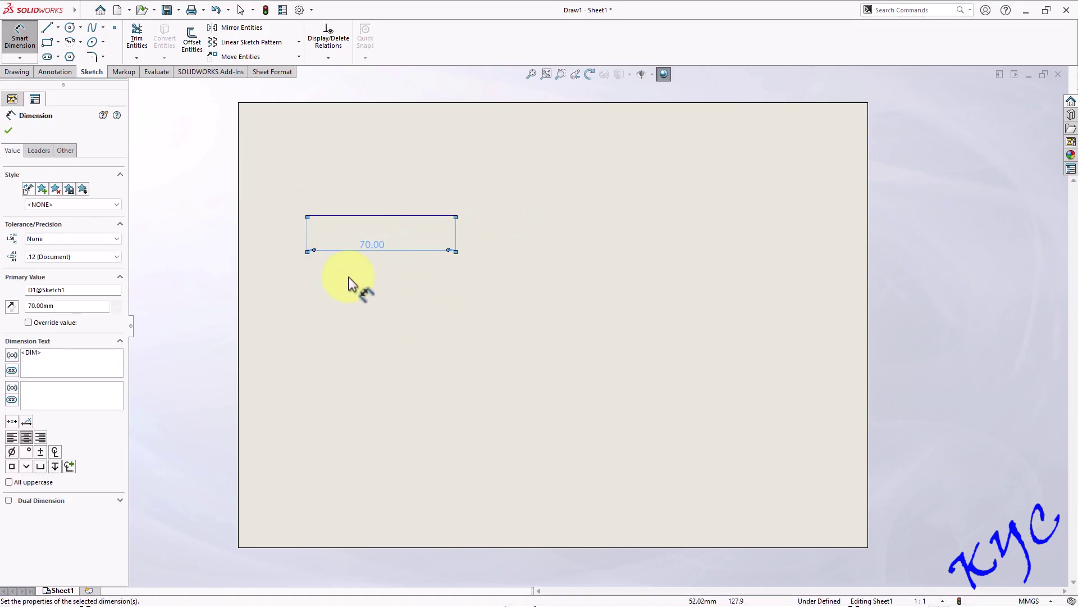
pyautogui.press('Escape')
pyautogui.click(317, 216)
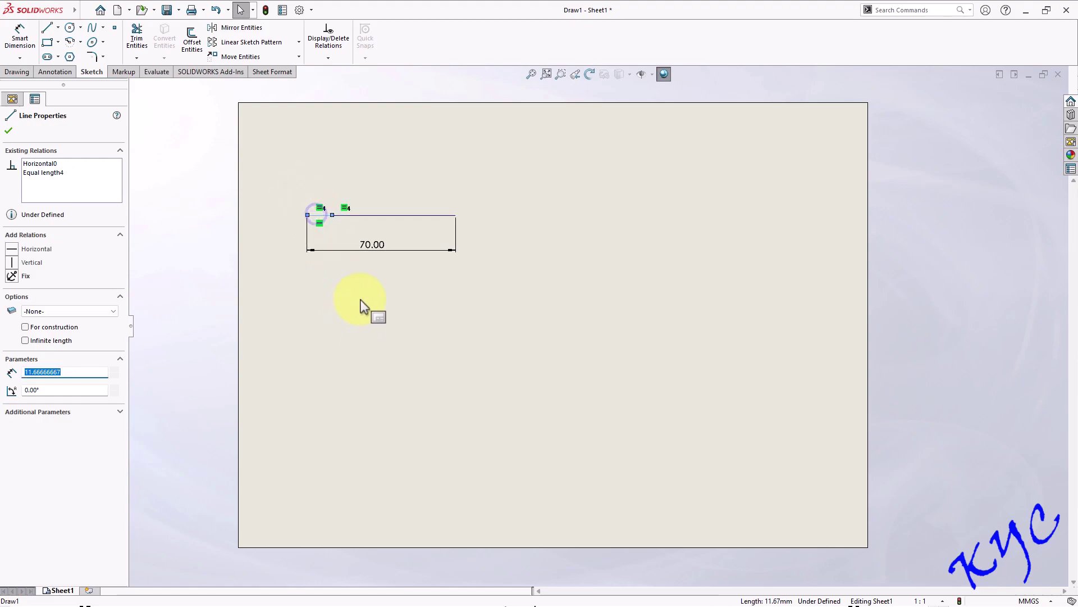
pyautogui.moveTo(347, 219); pyautogui.dragTo(383, 218)
pyautogui.click(395, 217)
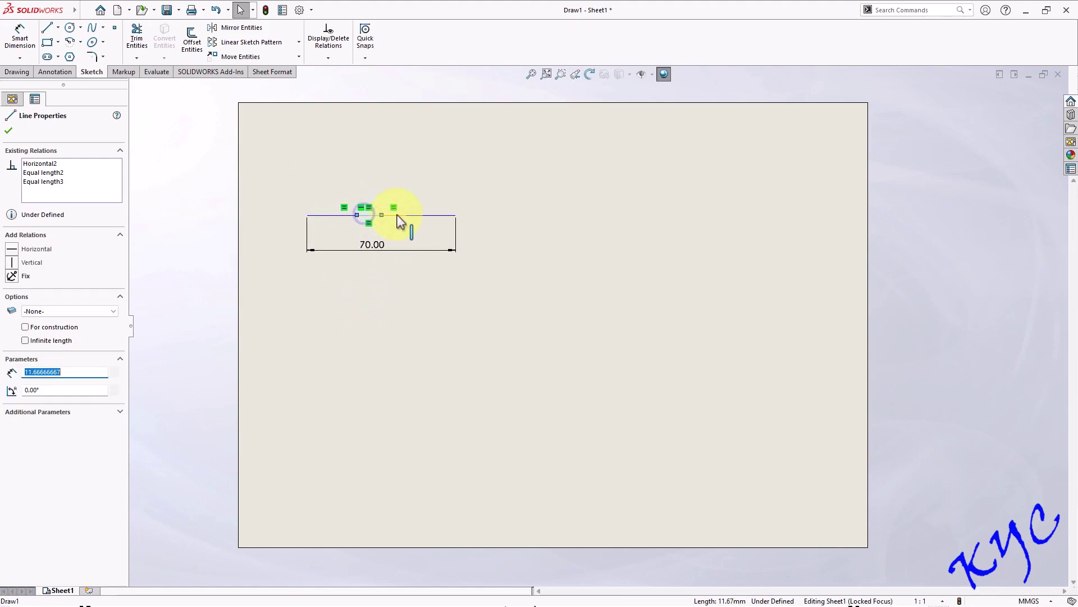
pyautogui.click(465, 315)
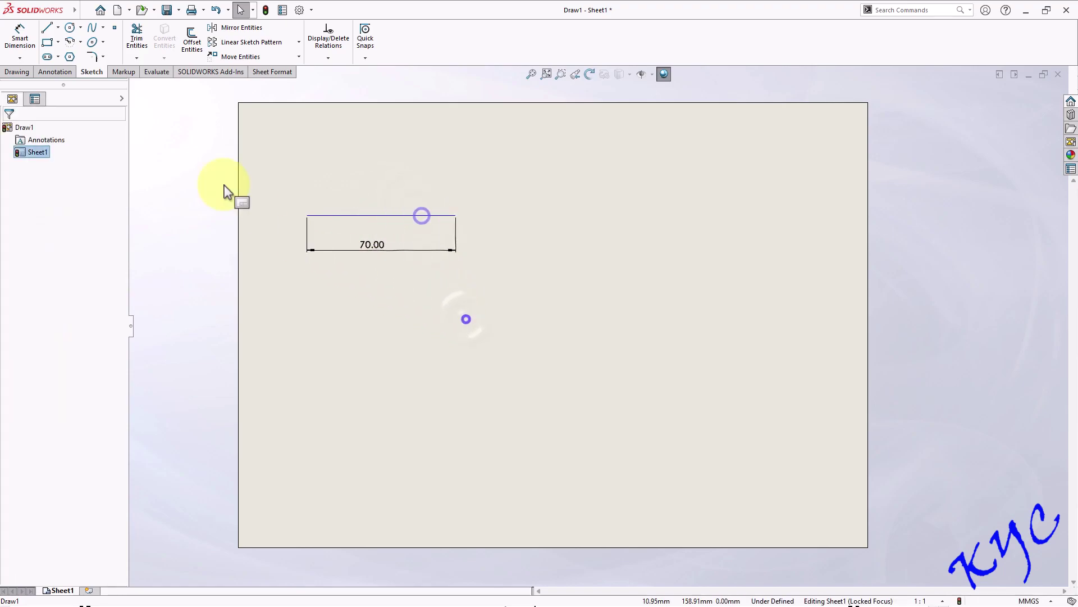
# Add a driven length dimension to the first segment, placed below the line
pyautogui.click(21, 39)
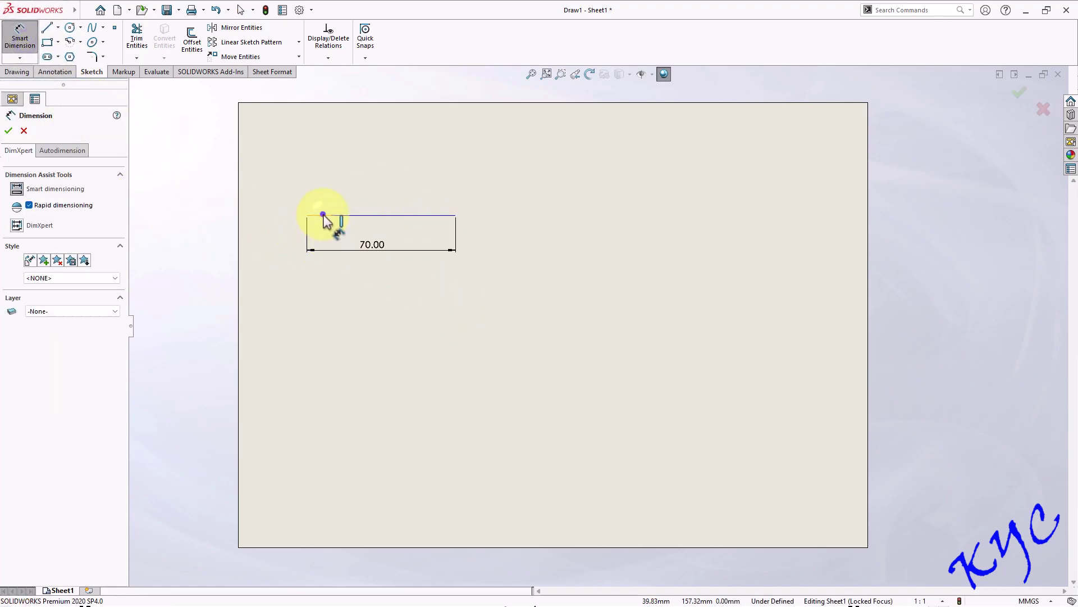
pyautogui.click(324, 216)
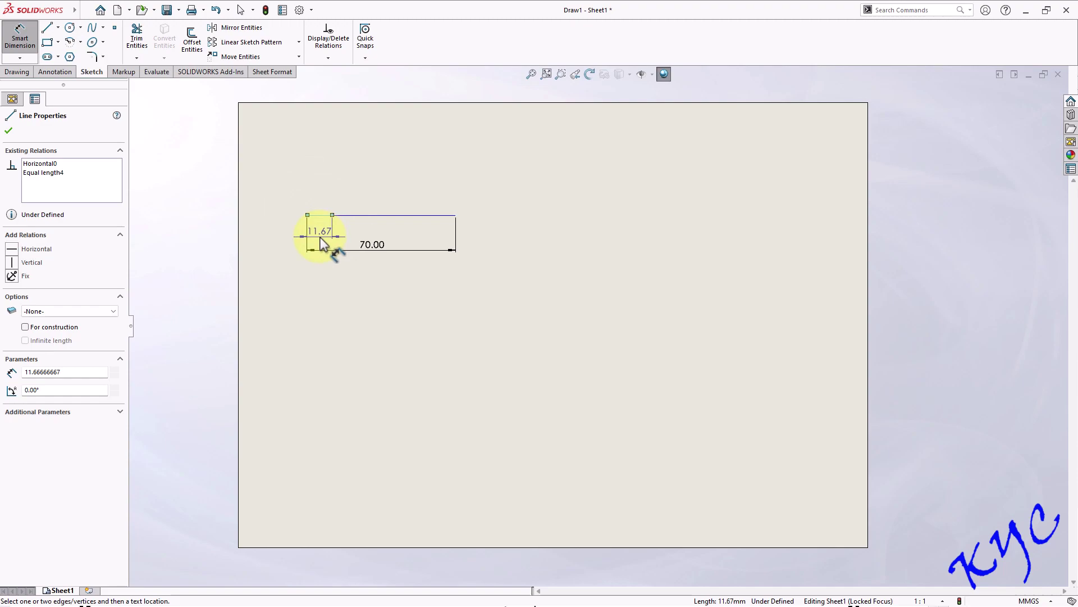
pyautogui.click(321, 242)
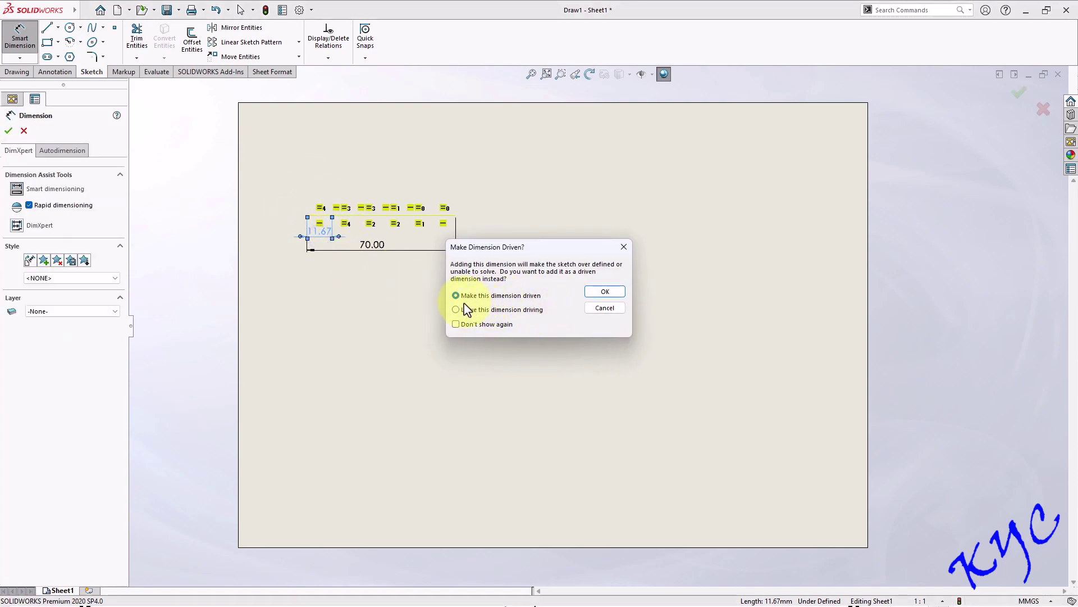
pyautogui.click(606, 292)
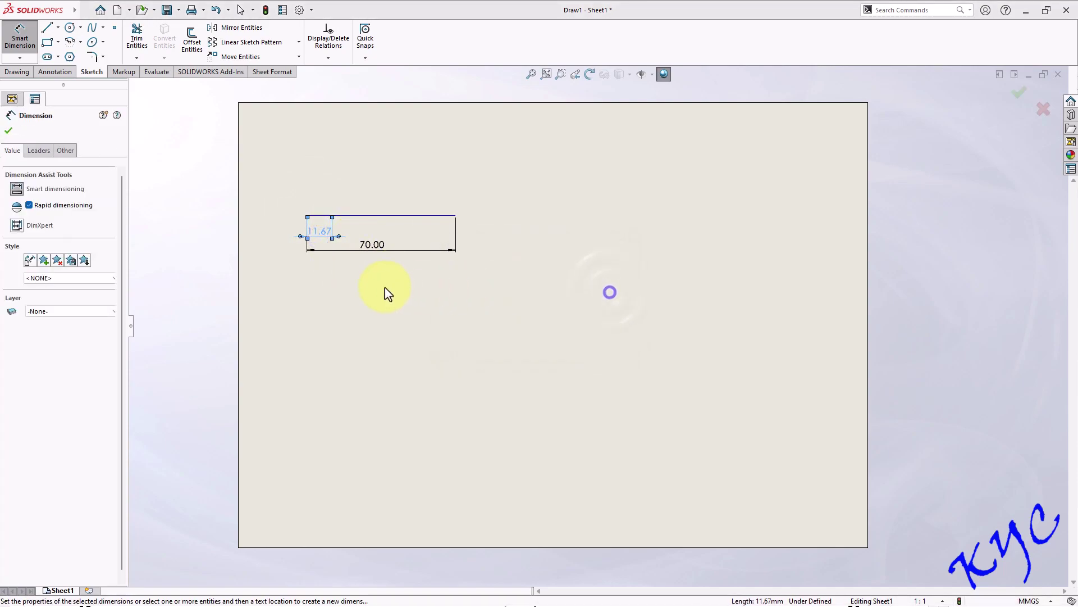
pyautogui.click(383, 287)
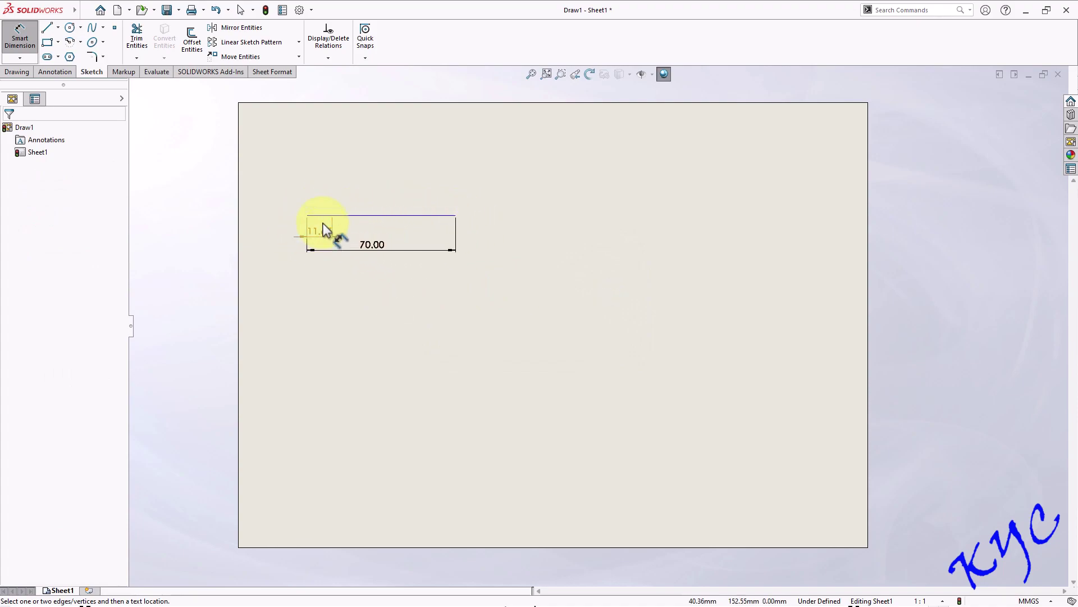
# Set the chain's overall length dimension to 80 mm
pyautogui.doubleClick(372, 247)
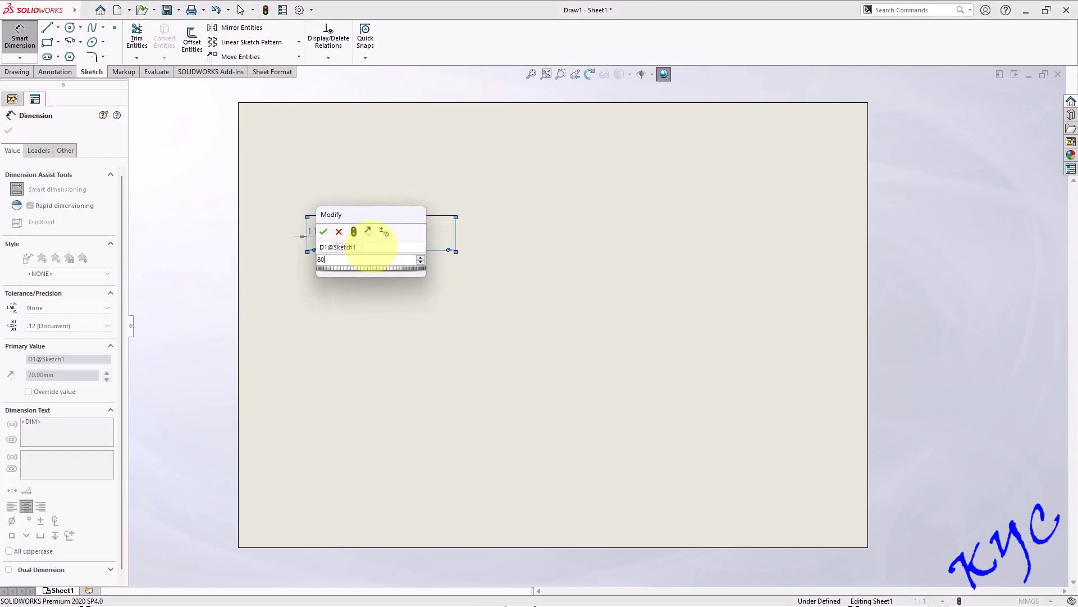
pyautogui.write('80')
pyautogui.press('Return')
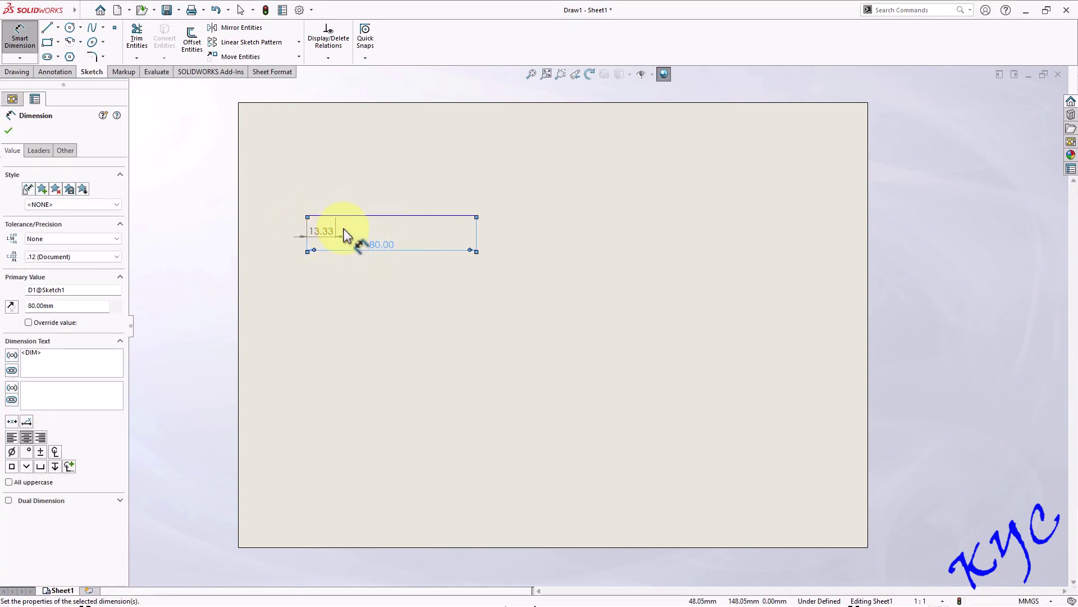
# Set the segmented line's overall length dimension to 70 mm
pyautogui.doubleClick(380, 246)
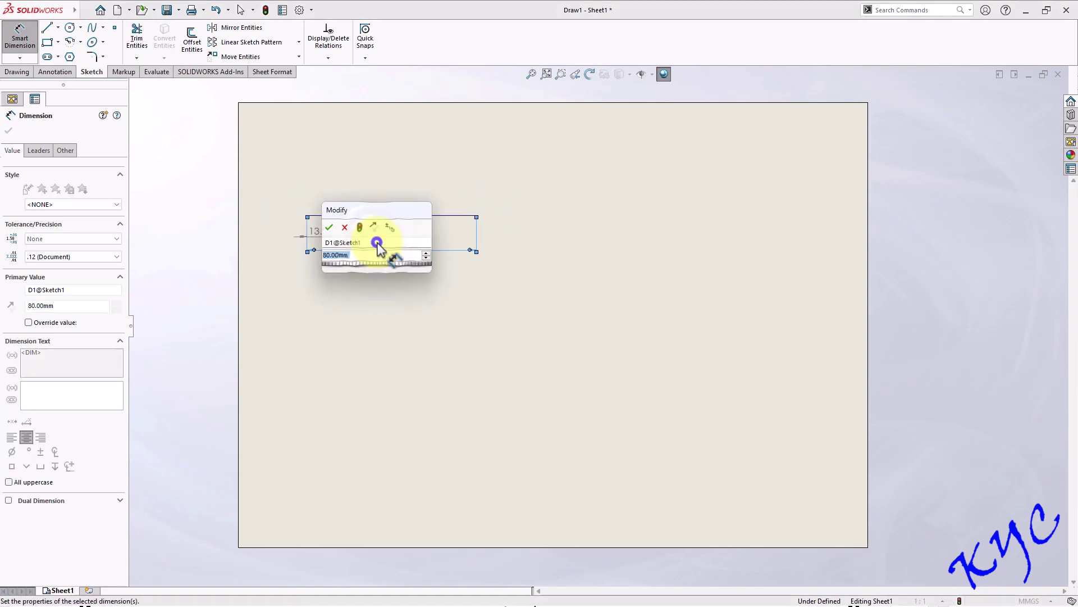
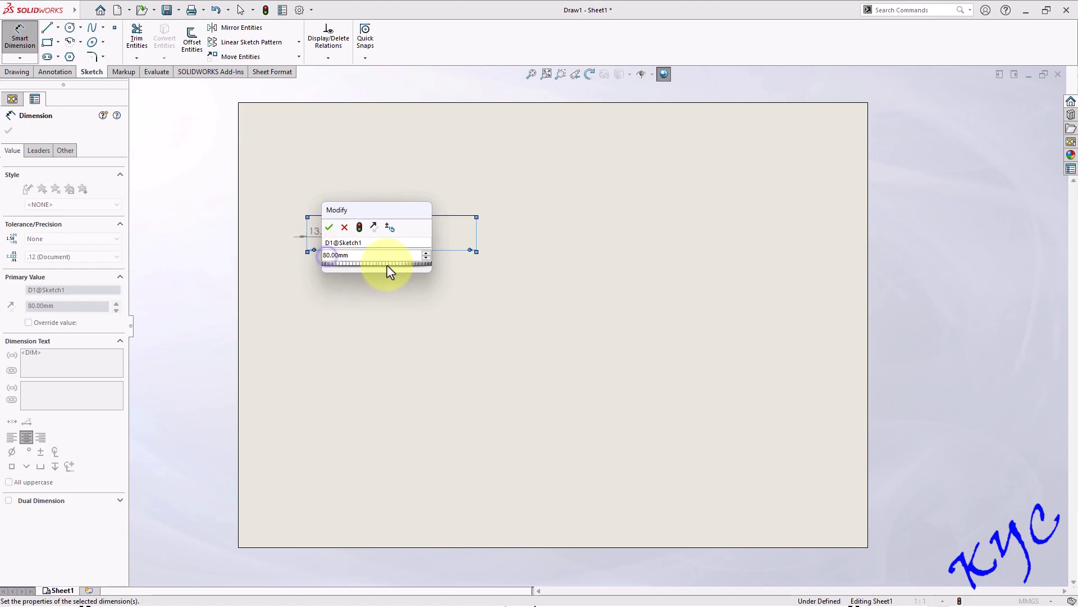
pyautogui.press('Return')
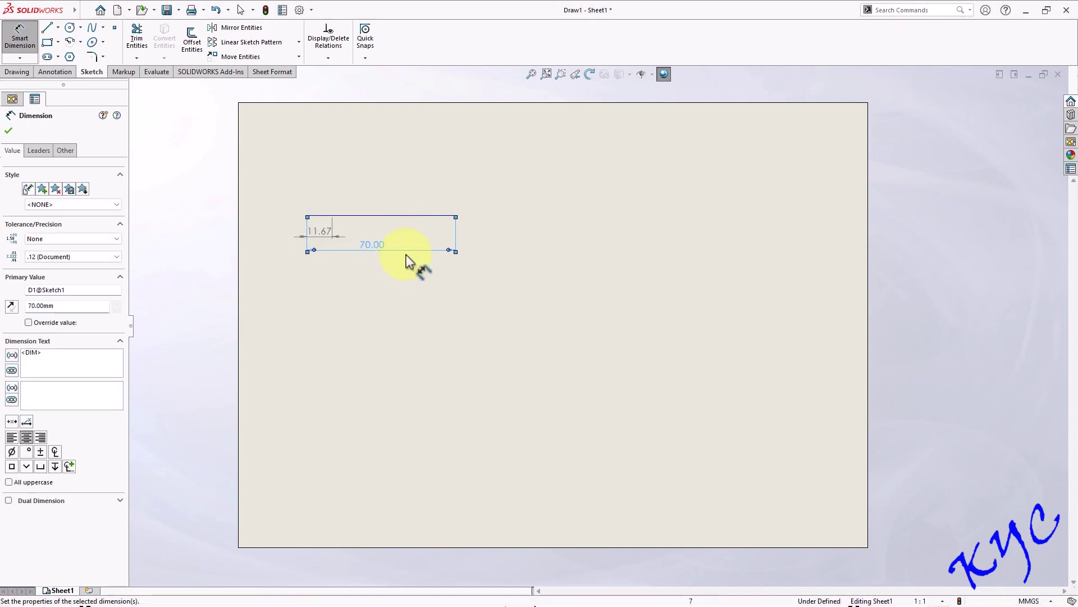
pyautogui.click(363, 270)
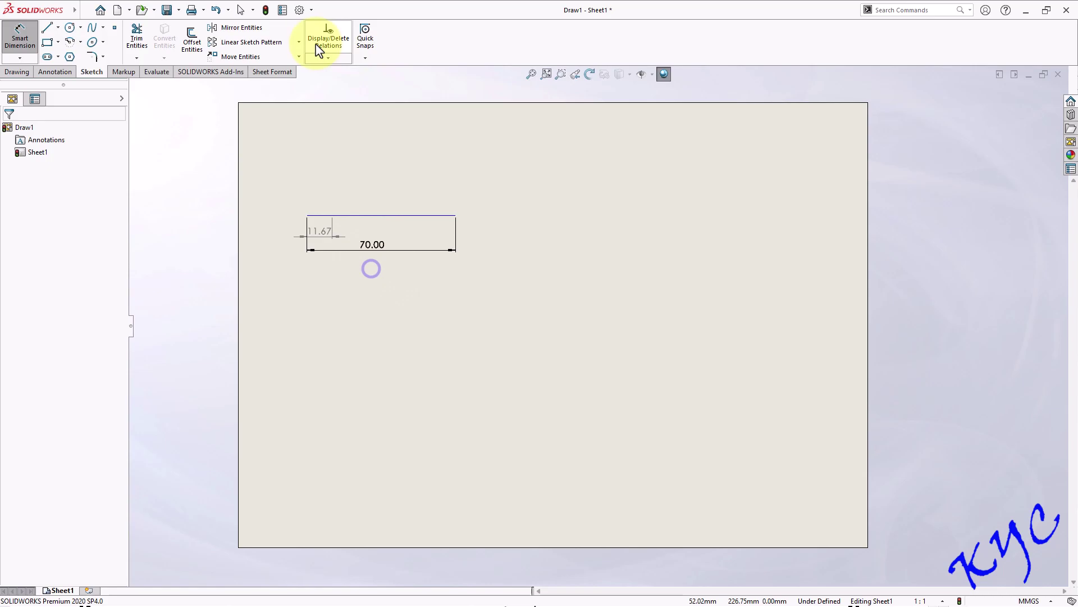
# Configure the document's dimension settings to remove trailing zeroes from dimensions
pyautogui.click(298, 12)
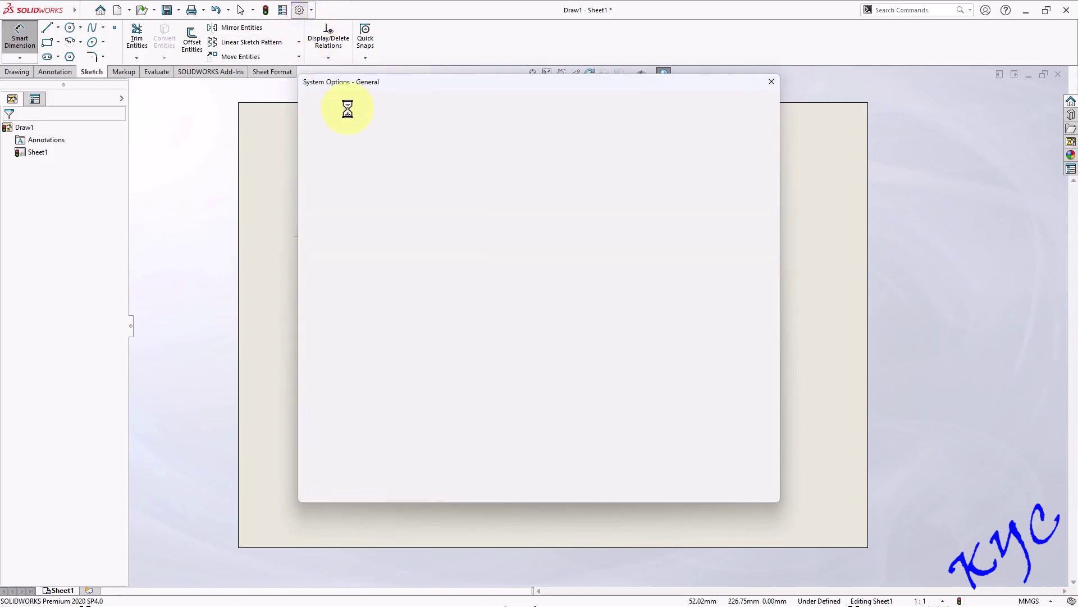
pyautogui.click(374, 103)
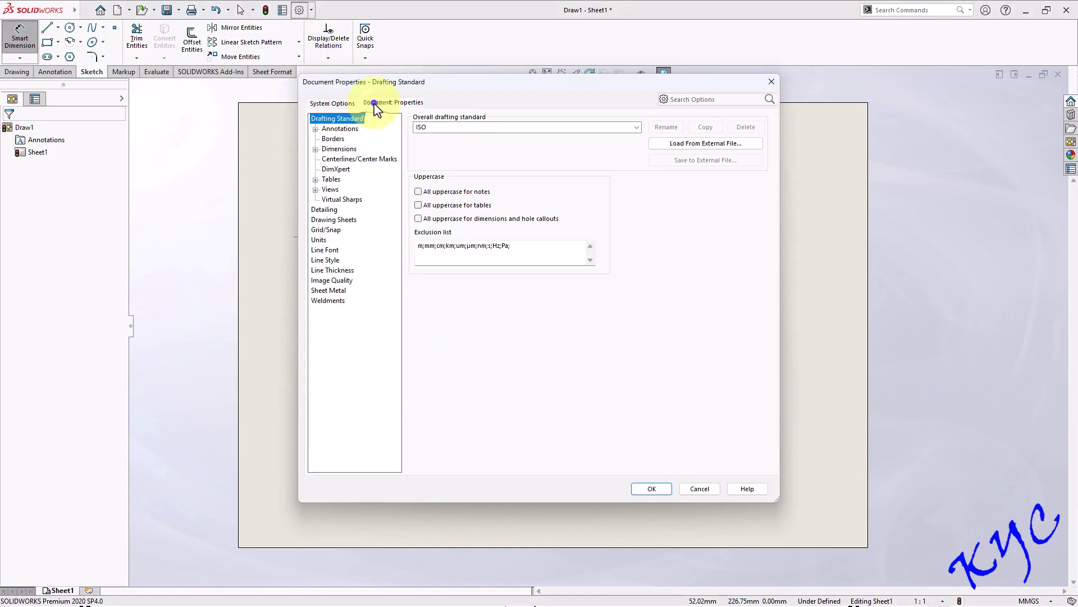
pyautogui.click(340, 149)
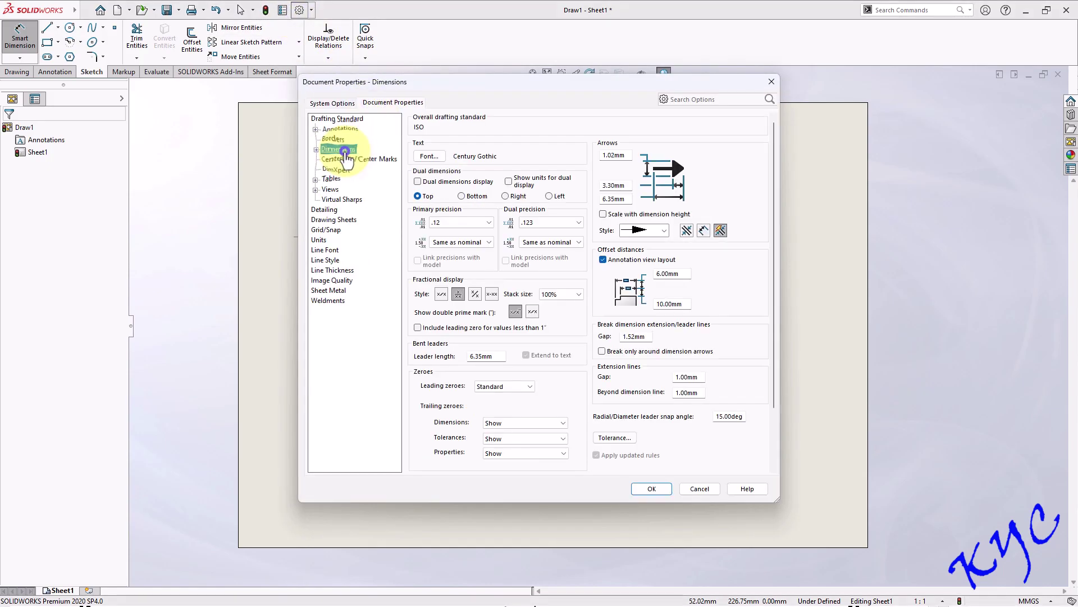
pyautogui.click(505, 423)
pyautogui.click(497, 439)
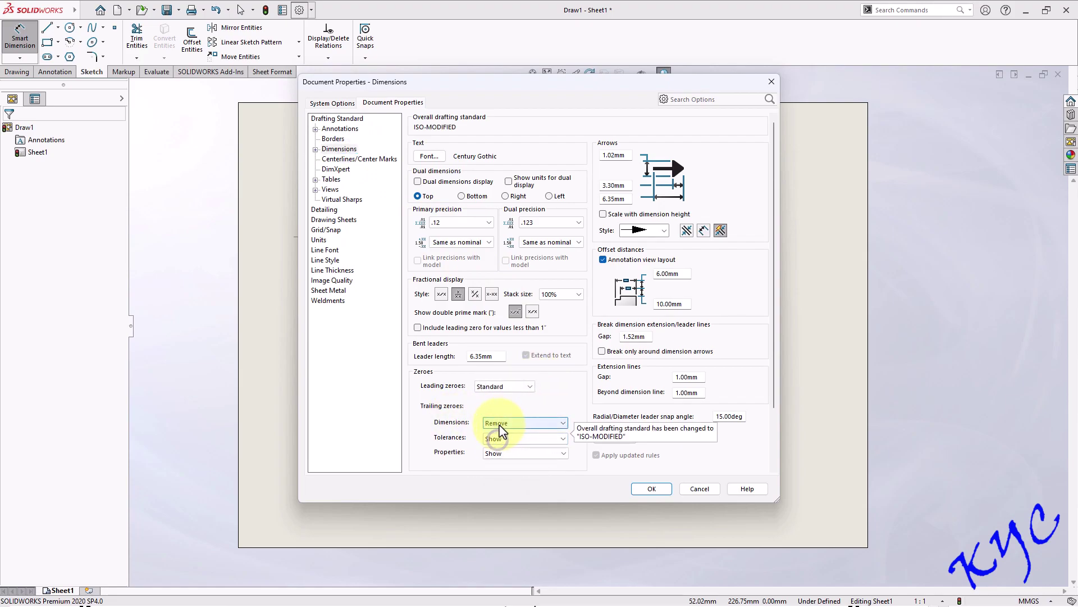
pyautogui.click(651, 488)
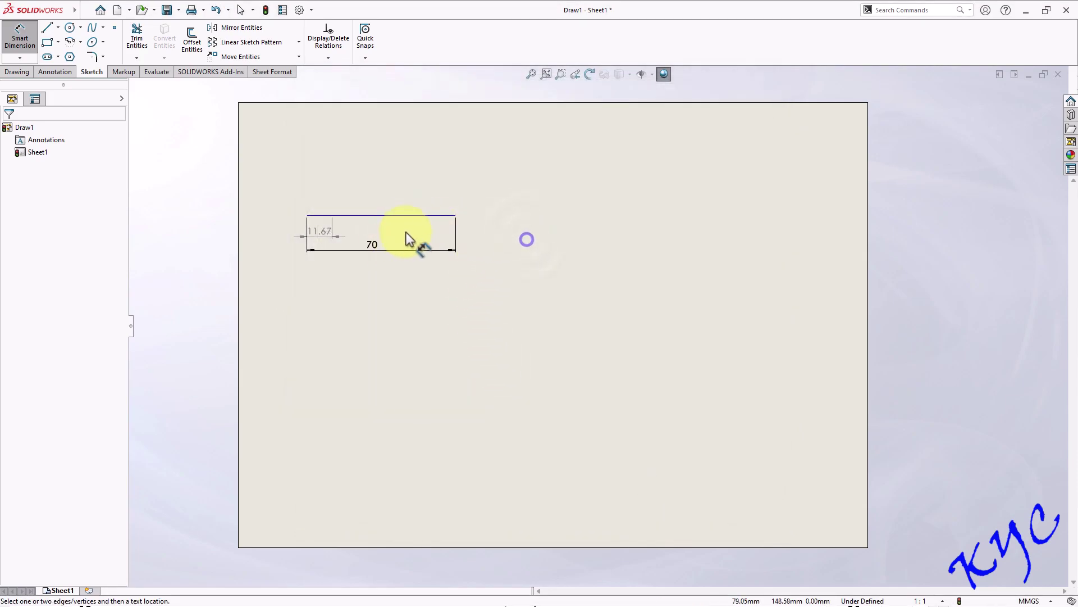
# Move the dimensioned line with its dimensions up and slightly left, closer to the sheet's upper-left corner
pyautogui.press('Escape')
pyautogui.moveTo(309, 213); pyautogui.dragTo(294, 169)
pyautogui.click(404, 280)
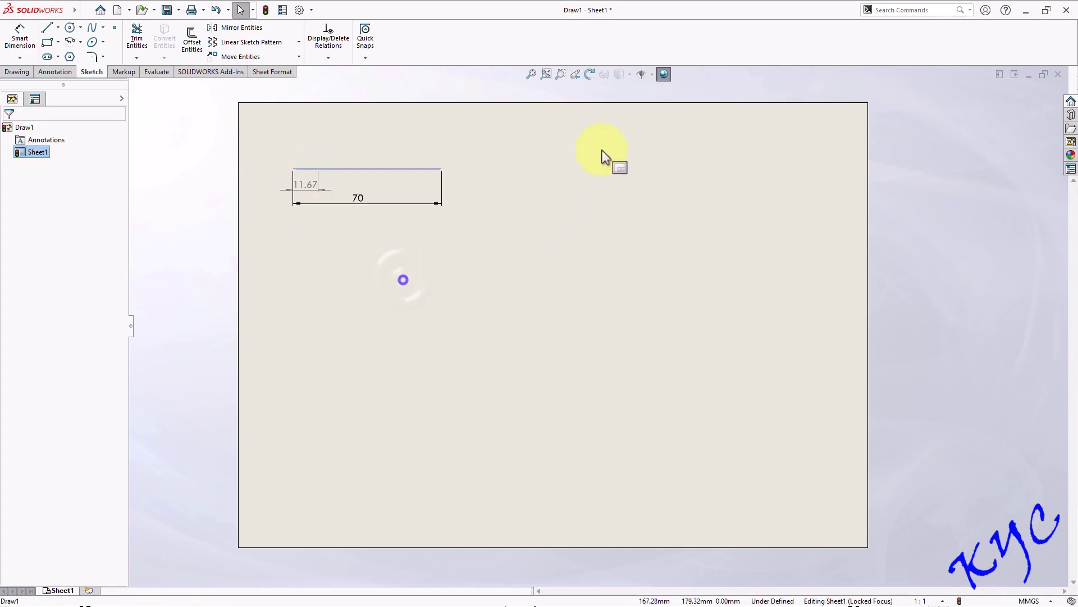
# Add the note "GEOMETRICAL CONSTRUCTIONS" near the sheet's upper edge and shift it left so it sits centred as a title
pyautogui.click(55, 72)
pyautogui.click(130, 37)
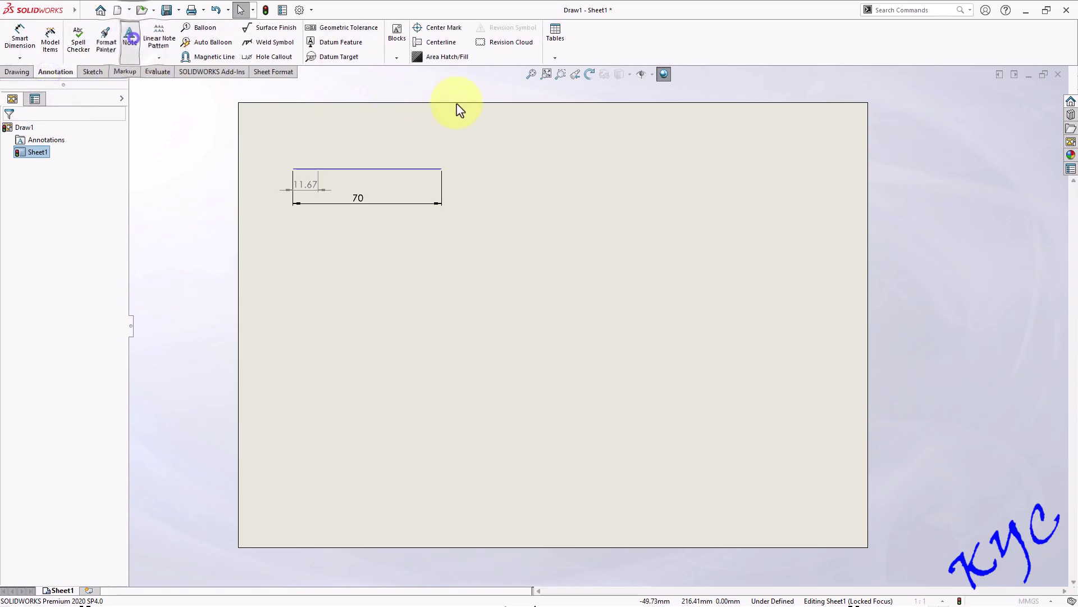
pyautogui.click(506, 117)
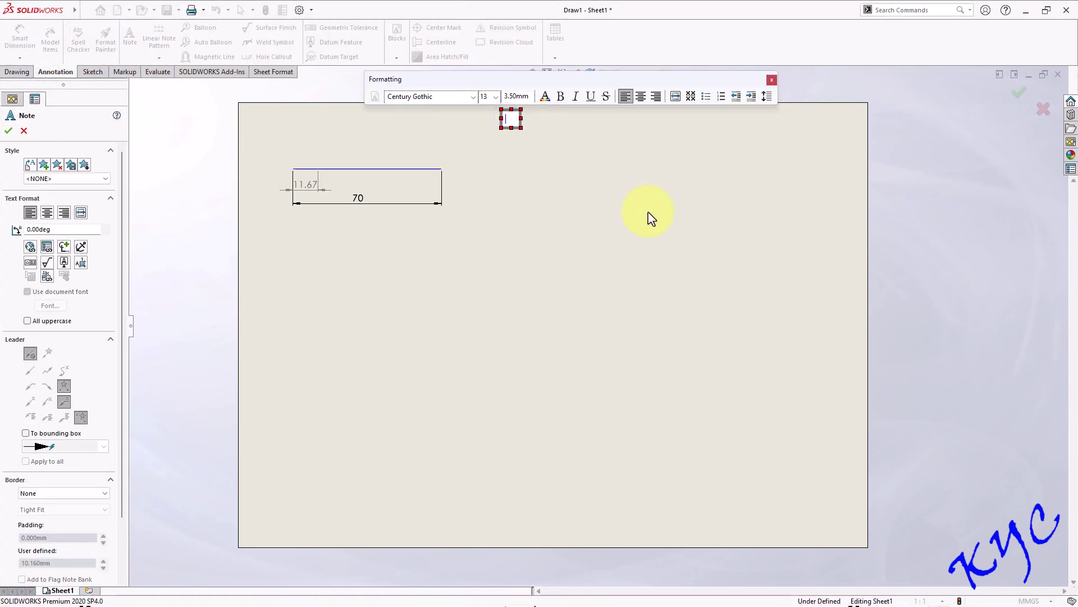
pyautogui.press('capslock')
pyautogui.write('GEOMETRI')
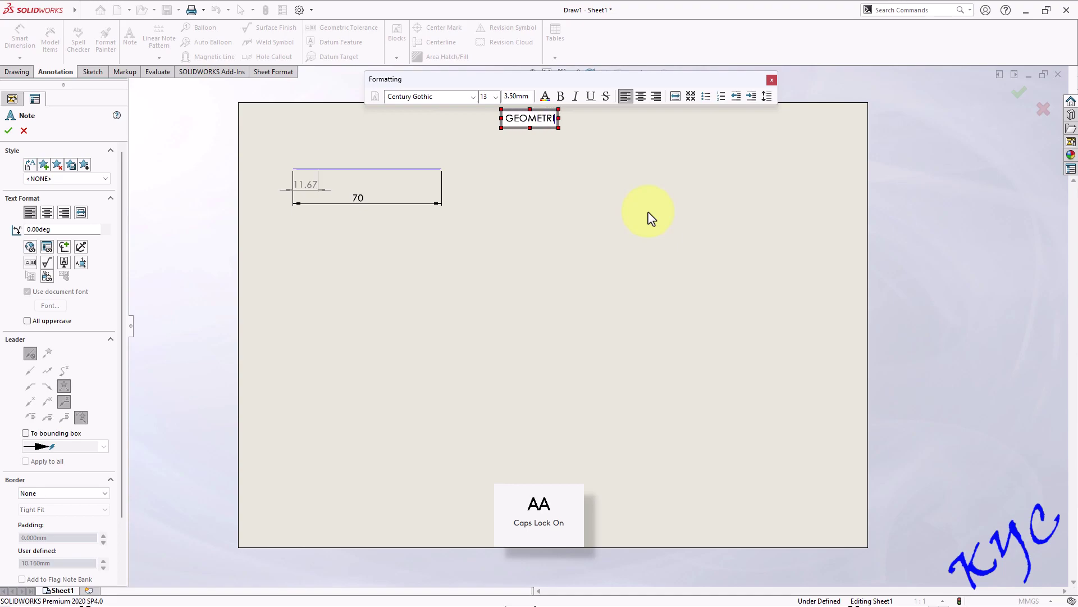
pyautogui.write('CAL CONSTRUCTIONS')
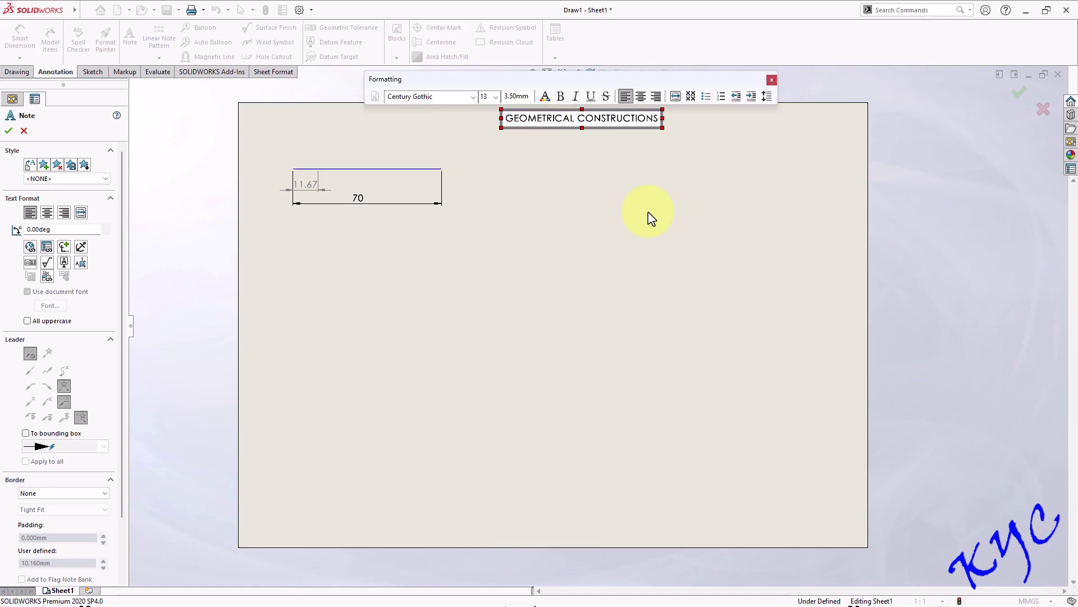
pyautogui.click(649, 219)
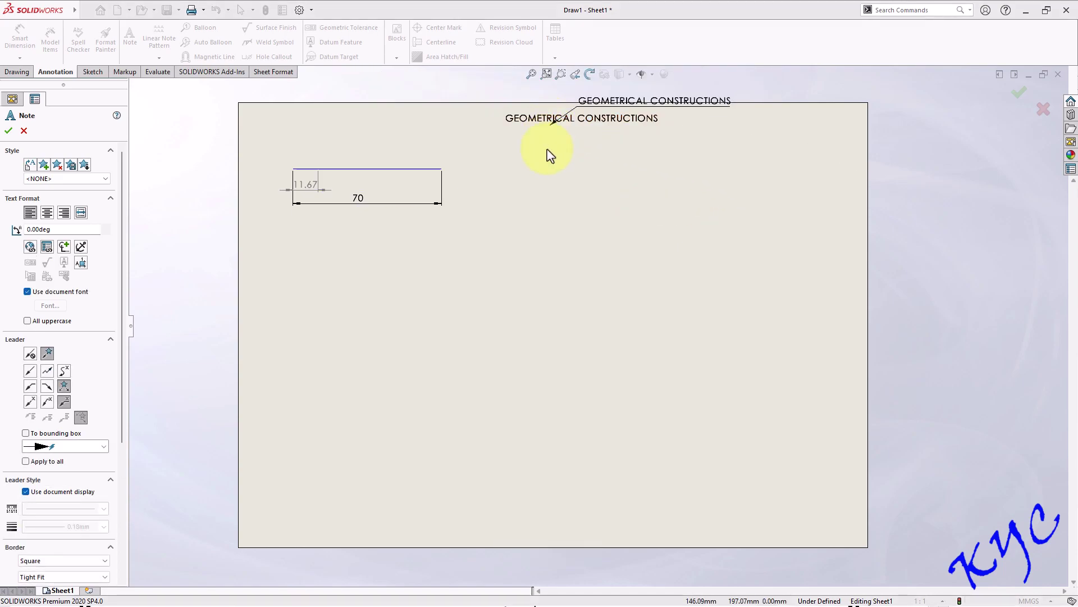
pyautogui.press('Escape')
pyautogui.moveTo(551, 128); pyautogui.dragTo(514, 125)
pyautogui.click(540, 219)
# Place a note reading "1" above and to the left of the 70 mm line
pyautogui.click(130, 37)
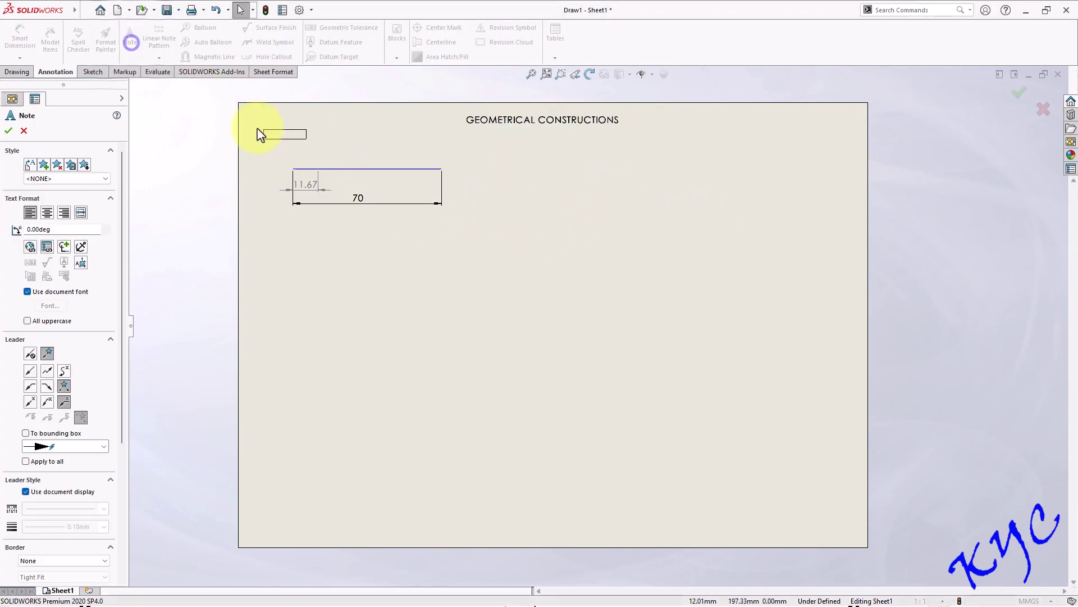
pyautogui.click(262, 140)
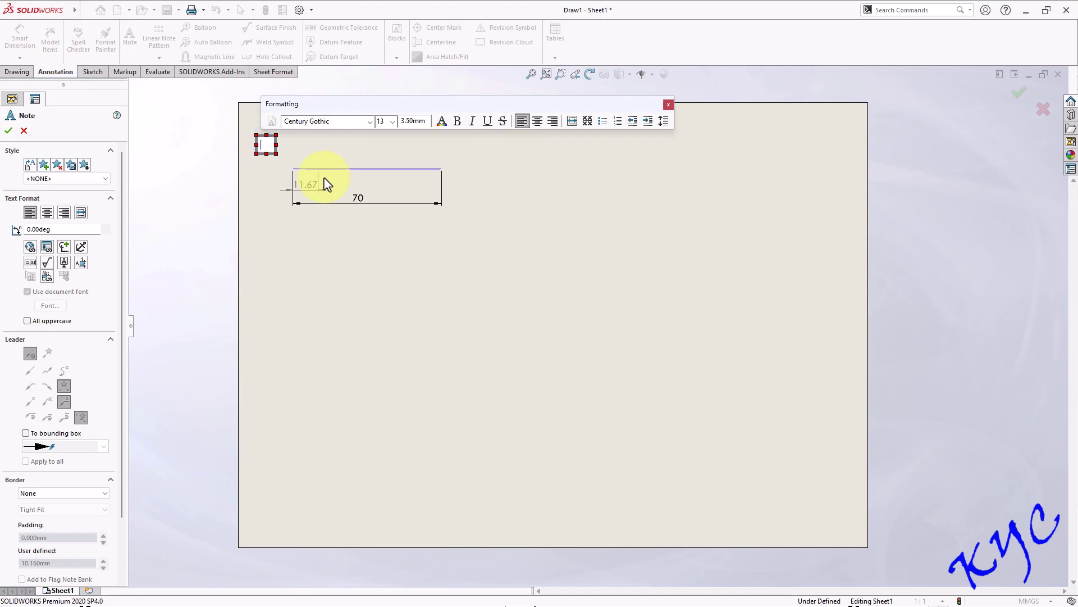
pyautogui.write('1')
pyautogui.click(492, 185)
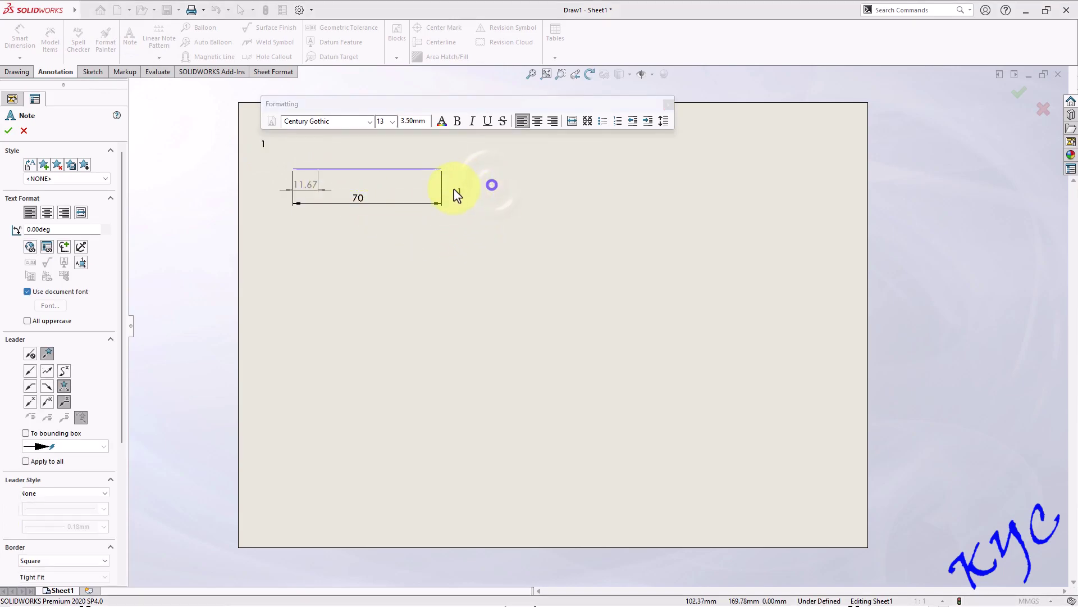
pyautogui.press('Escape')
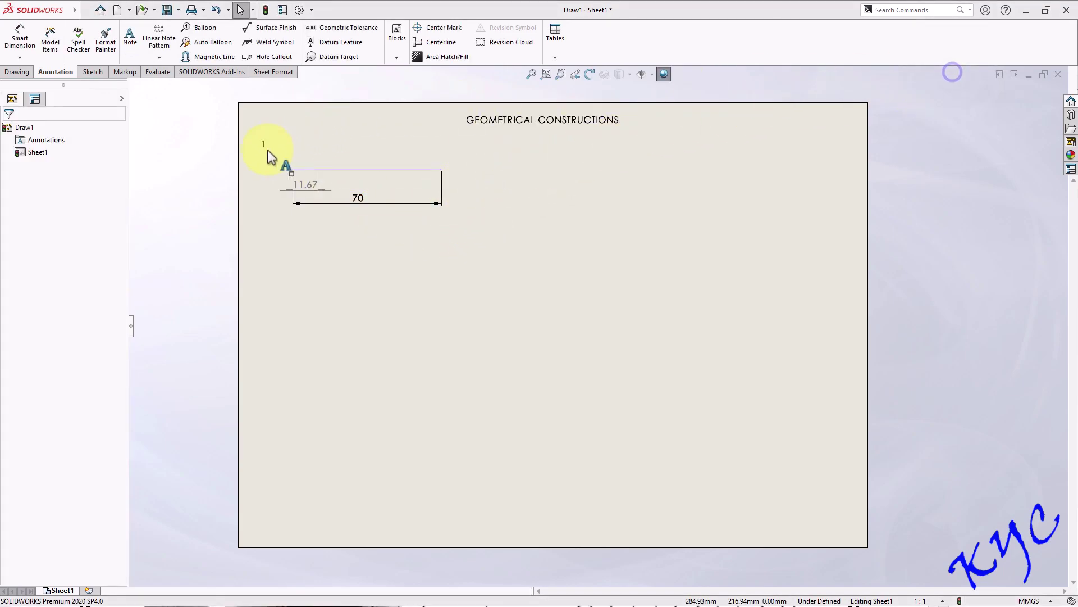
# Change the text of the number note beside the line to "1.1"
pyautogui.click(264, 145)
pyautogui.click(265, 147)
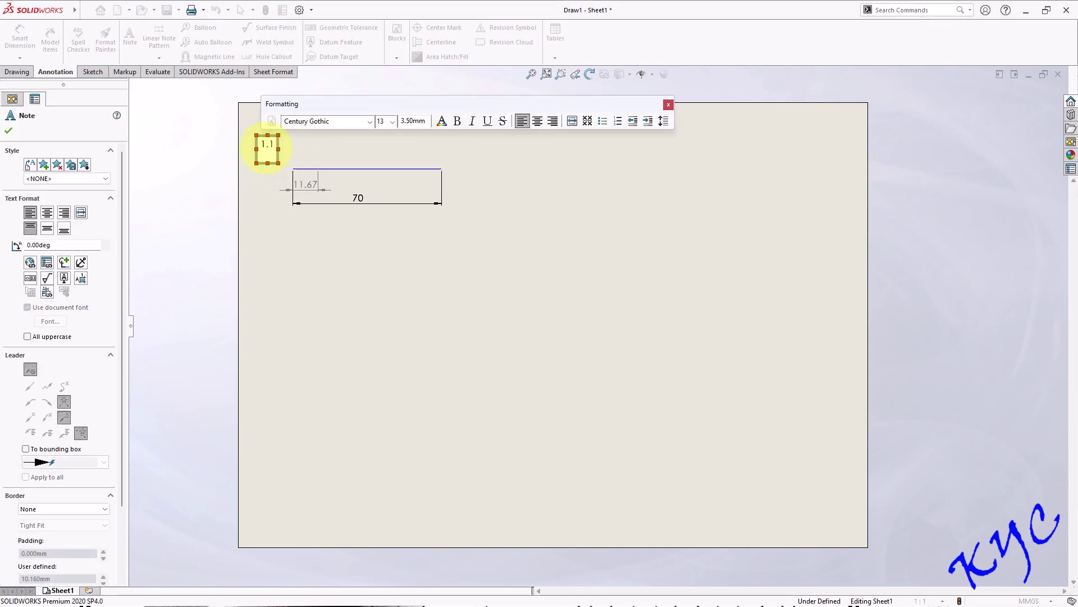
pyautogui.press('Escape')
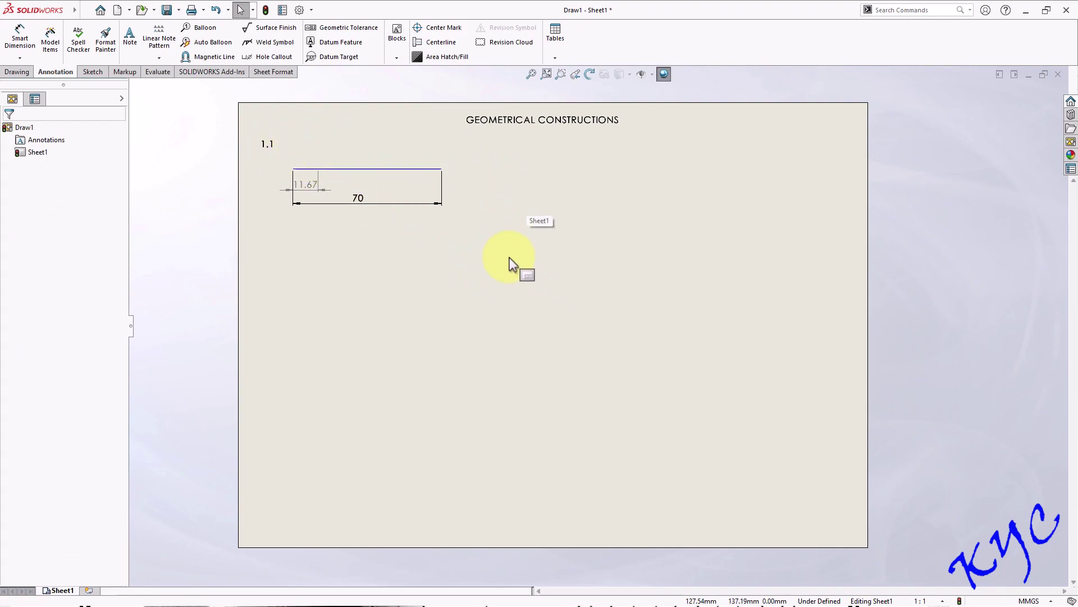
# Sketch a three-sided polygon with an inscribed circle to the right of the line, with sides about 34 mm long
pyautogui.click(90, 76)
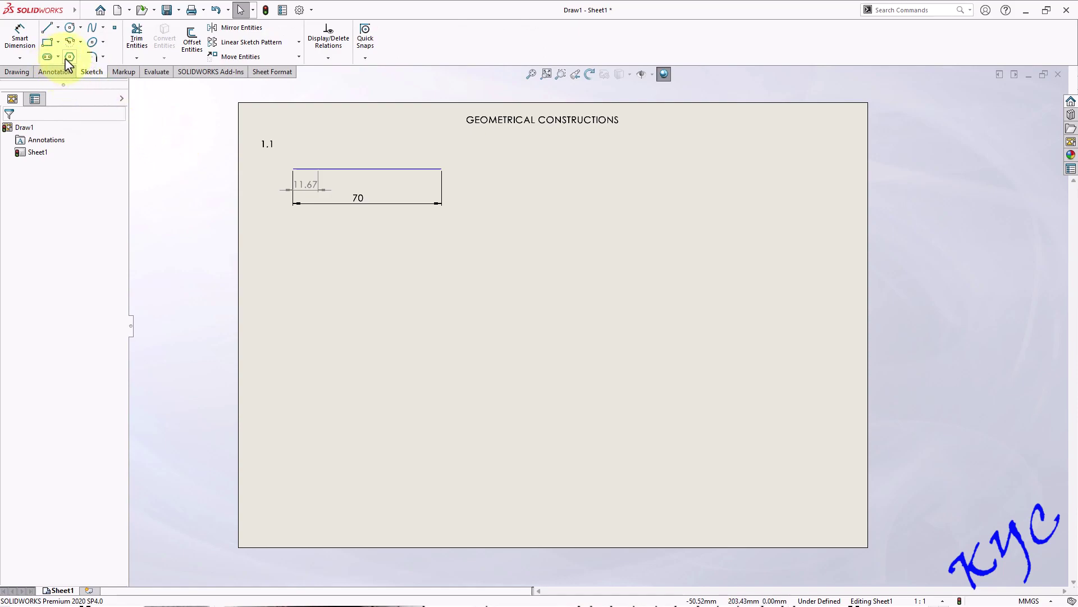
pyautogui.click(70, 57)
pyautogui.doubleClick(62, 191)
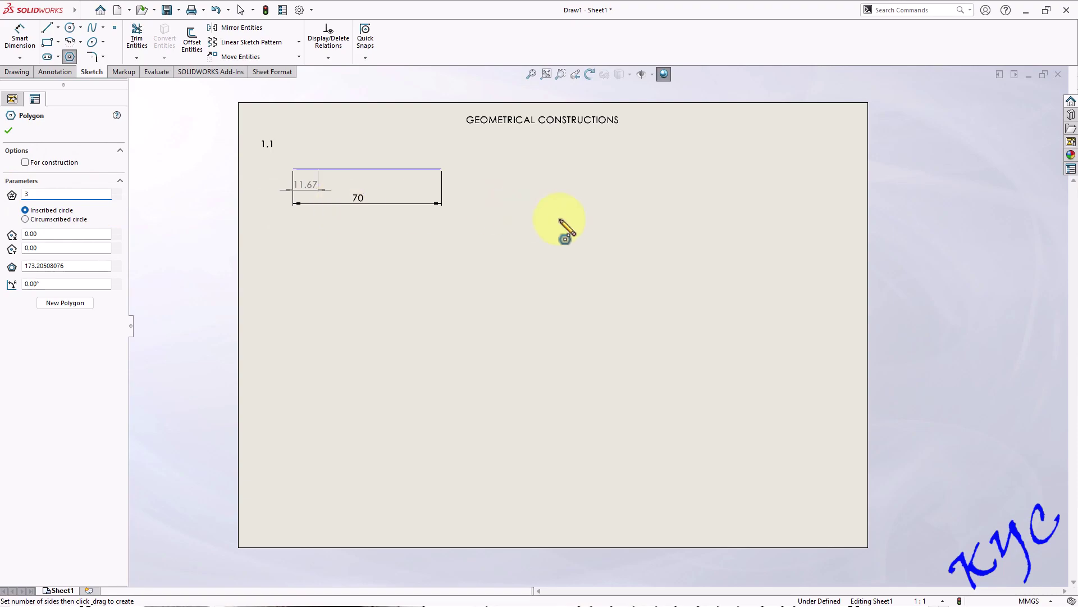
pyautogui.moveTo(534, 189); pyautogui.dragTo(537, 231)
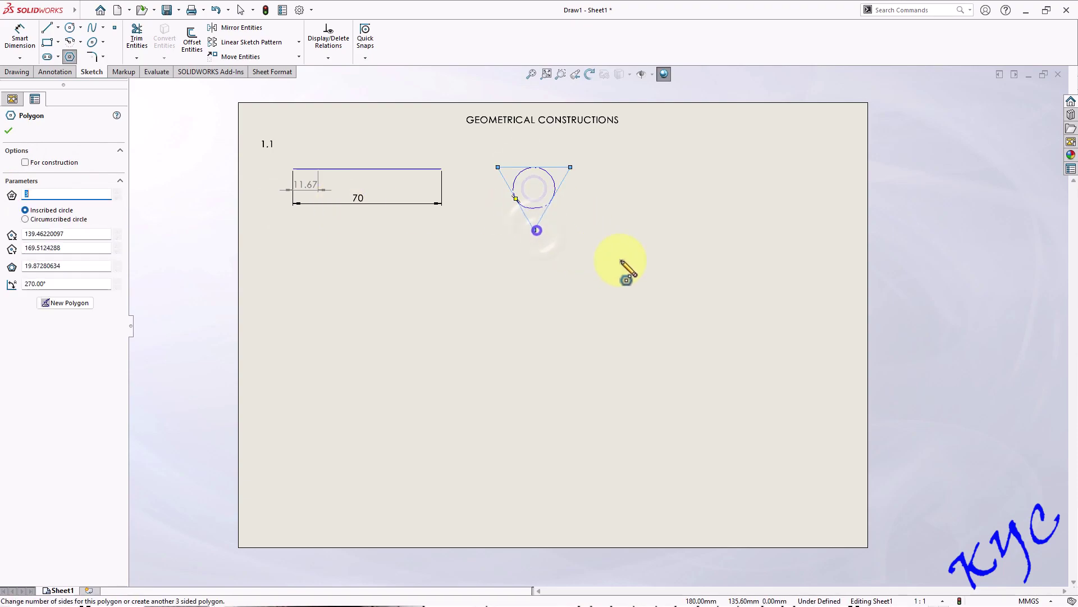
pyautogui.press('Escape')
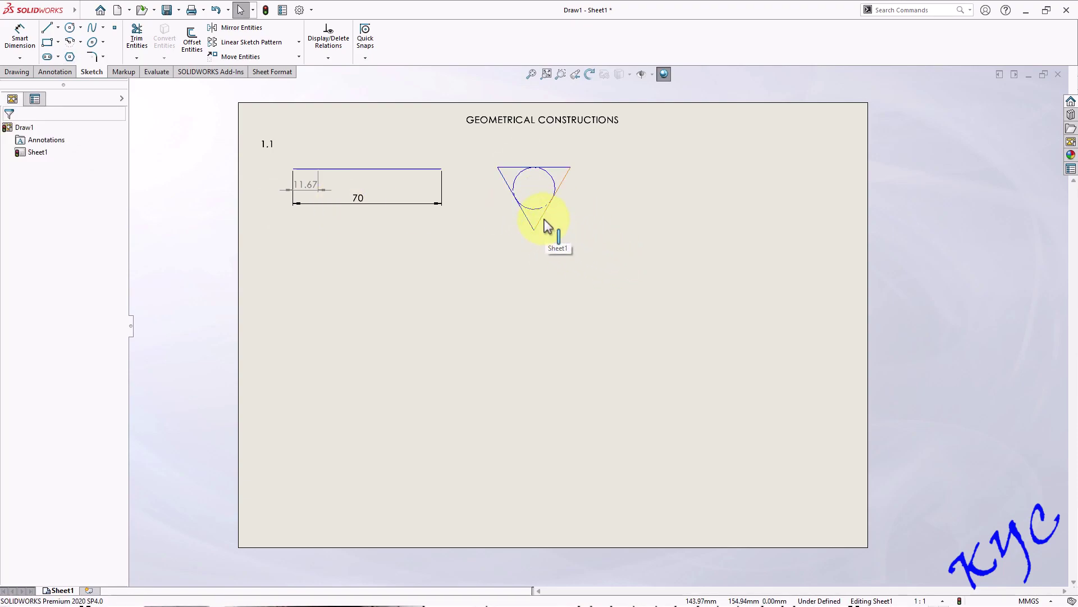
# Add a horizontal relation to the triangle's right slanted side so that the triangle stands on its base
pyautogui.click(543, 220)
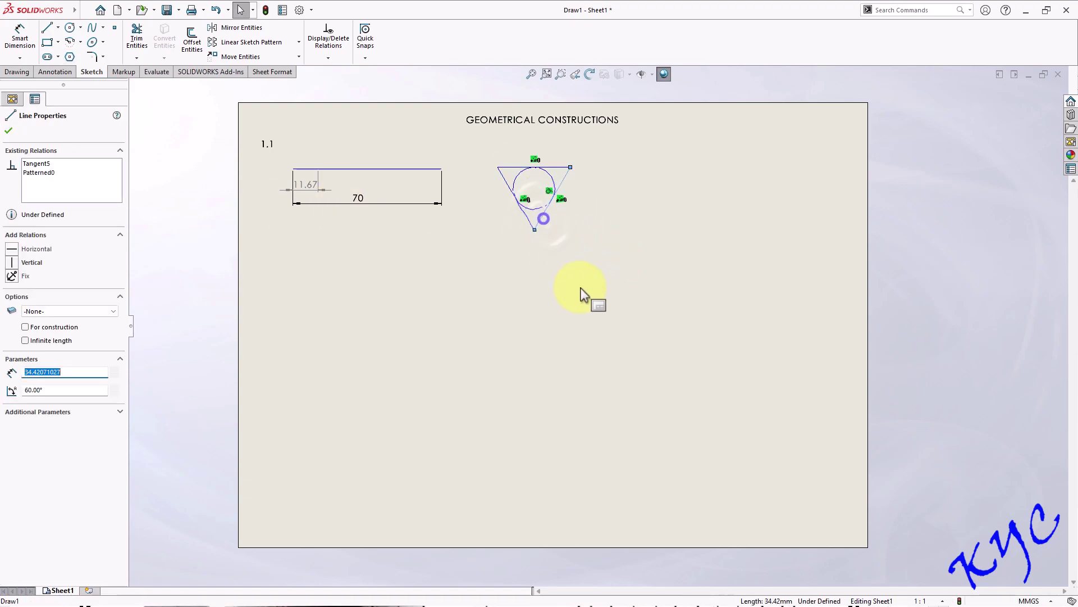
pyautogui.click(11, 251)
pyautogui.click(497, 311)
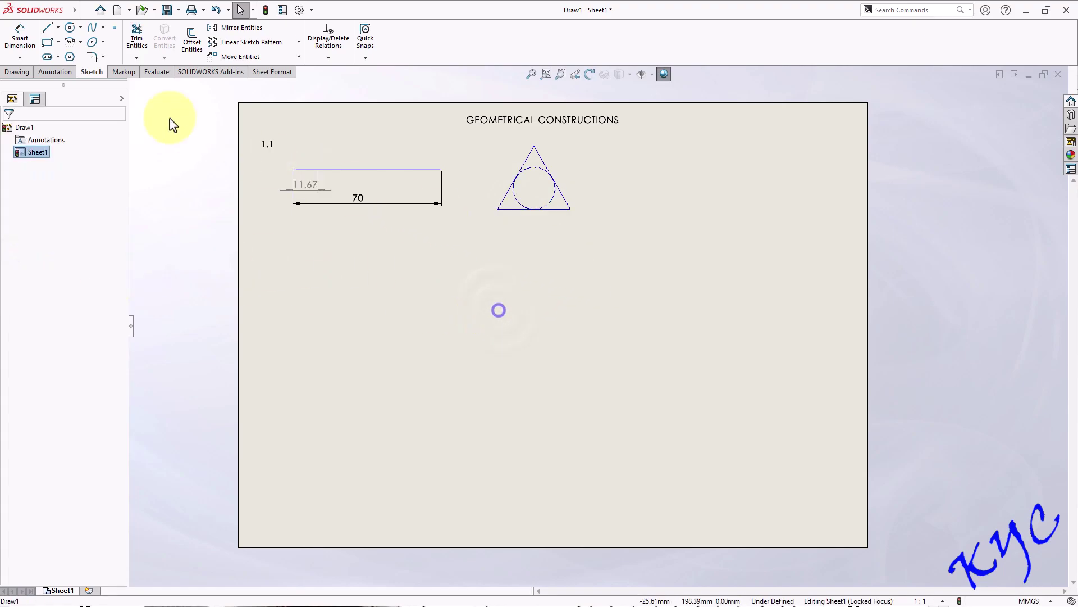
# Dimension the triangle's base as 30 mm, with the dimension placed below it
pyautogui.click(21, 41)
pyautogui.click(557, 211)
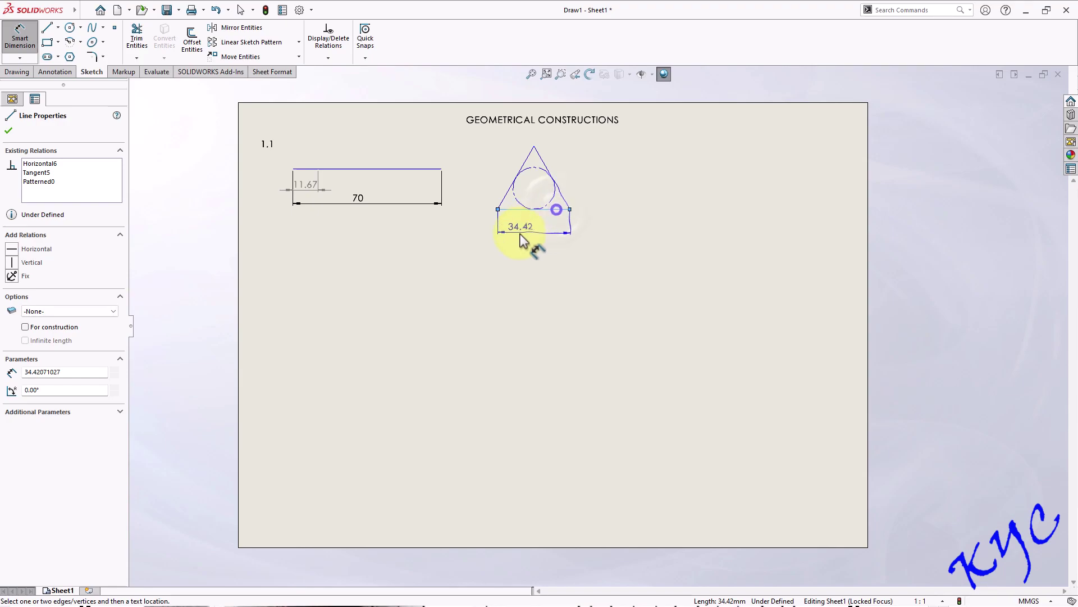
pyautogui.click(539, 237)
pyautogui.write('30')
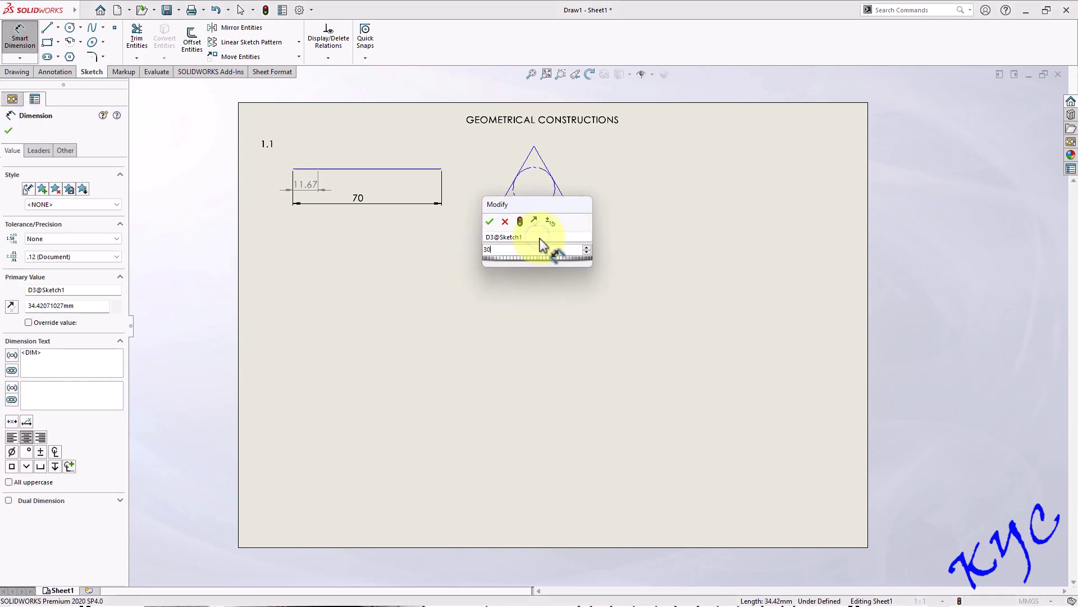
pyautogui.press('Return')
pyautogui.press('Escape')
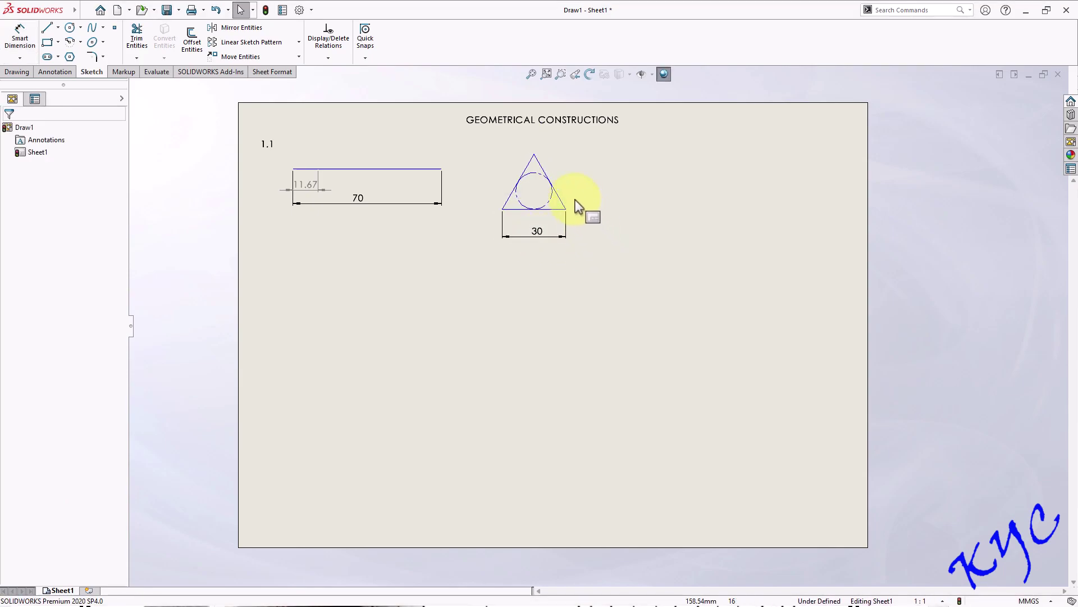
# Delete the construction circle inside the triangle
pyautogui.click(548, 200)
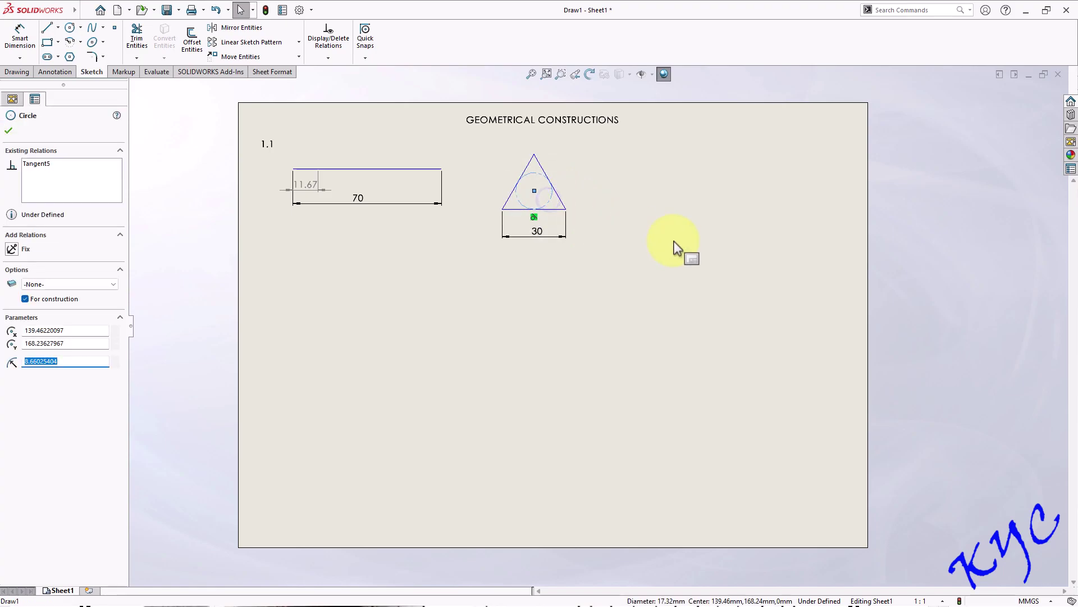
pyautogui.press('Escape')
pyautogui.doubleClick(676, 242)
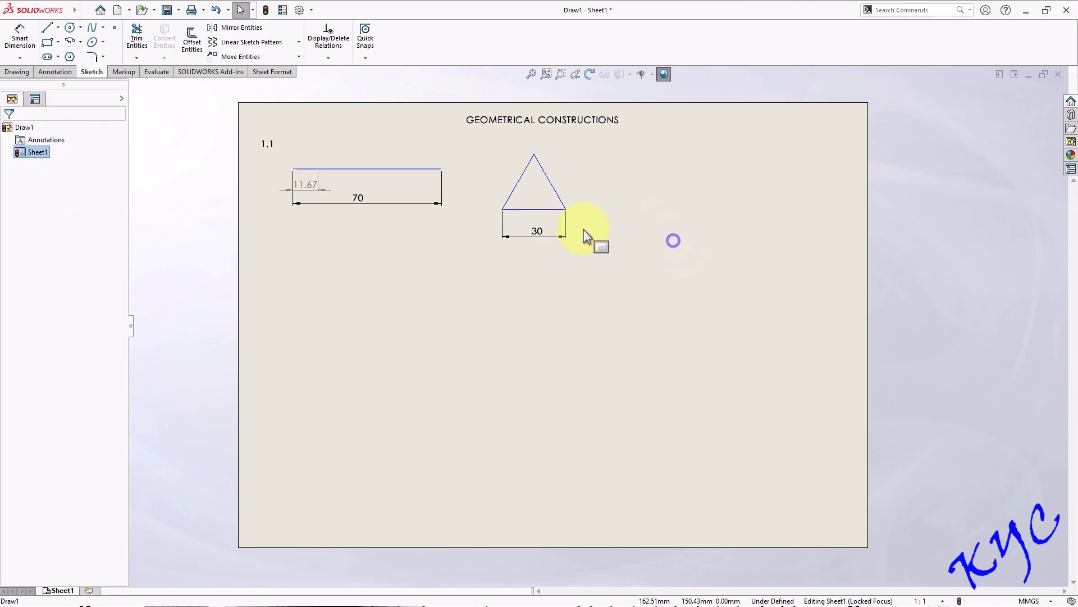
# Add the note 1.2a above and to the left of the 30 mm triangle
pyautogui.click(56, 71)
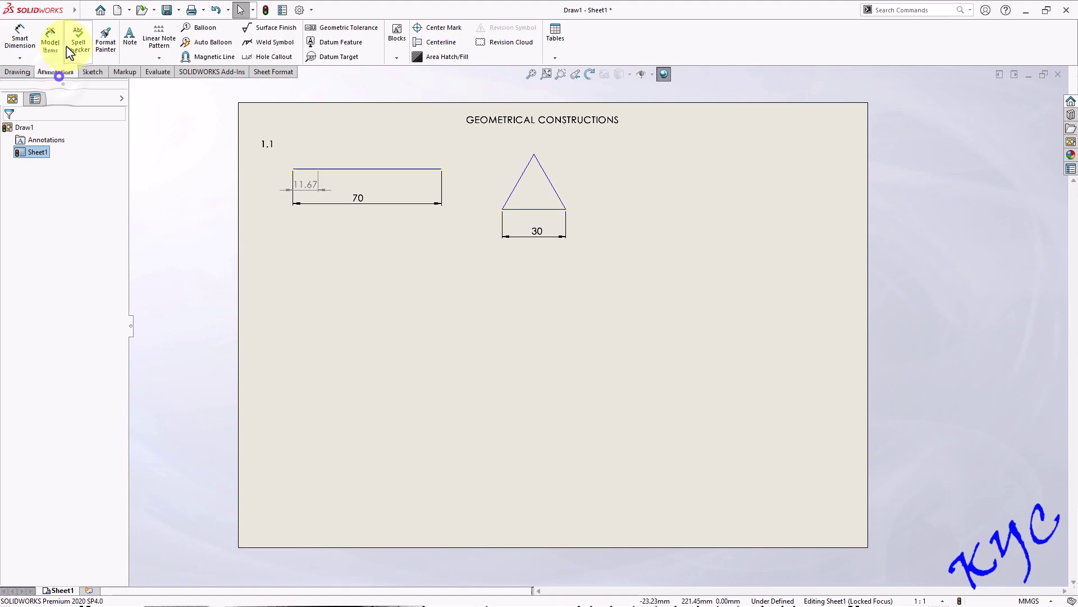
pyautogui.click(129, 36)
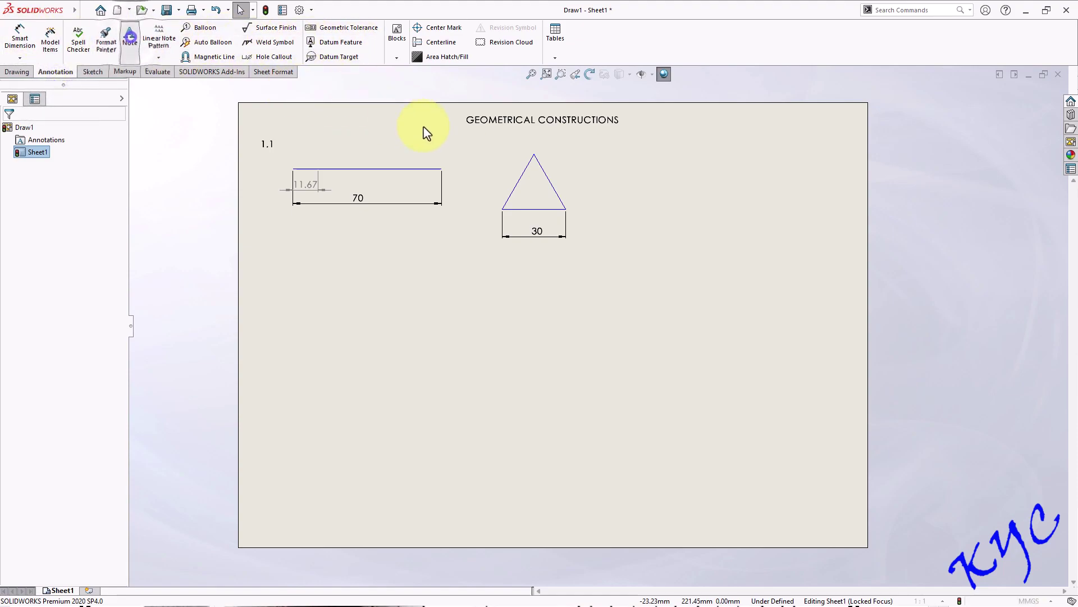
pyautogui.click(462, 142)
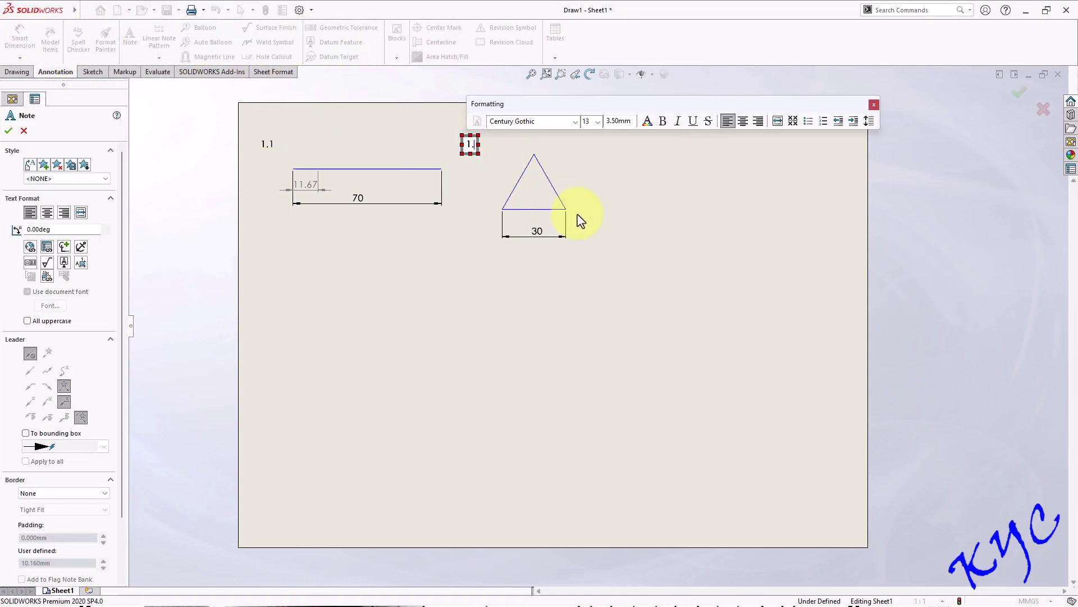
pyautogui.write('1.2A')
pyautogui.press('capslock')
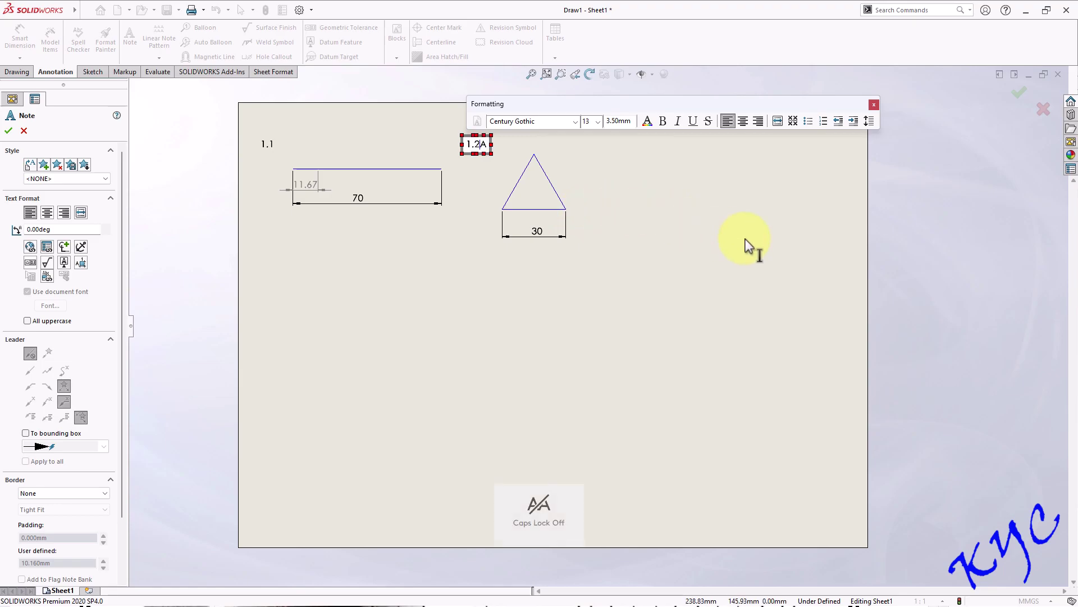
pyautogui.press('BackSpace')
pyautogui.write('a')
pyautogui.click(647, 210)
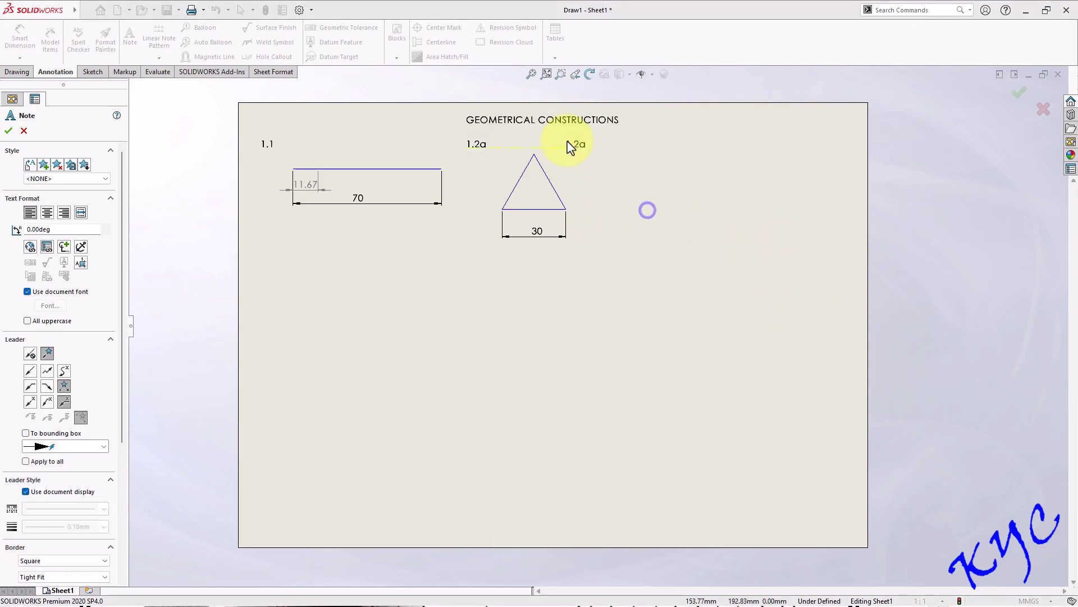
# Add the notes 1.2b and 1.2c in a row to the right of the note 1.2a
pyautogui.click(583, 149)
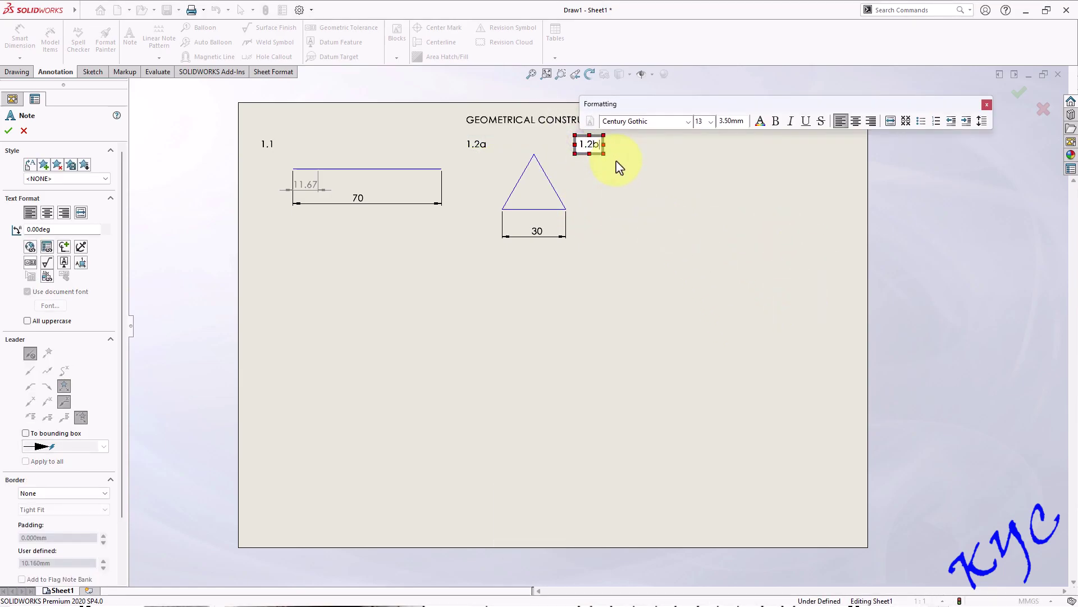
pyautogui.click(679, 158)
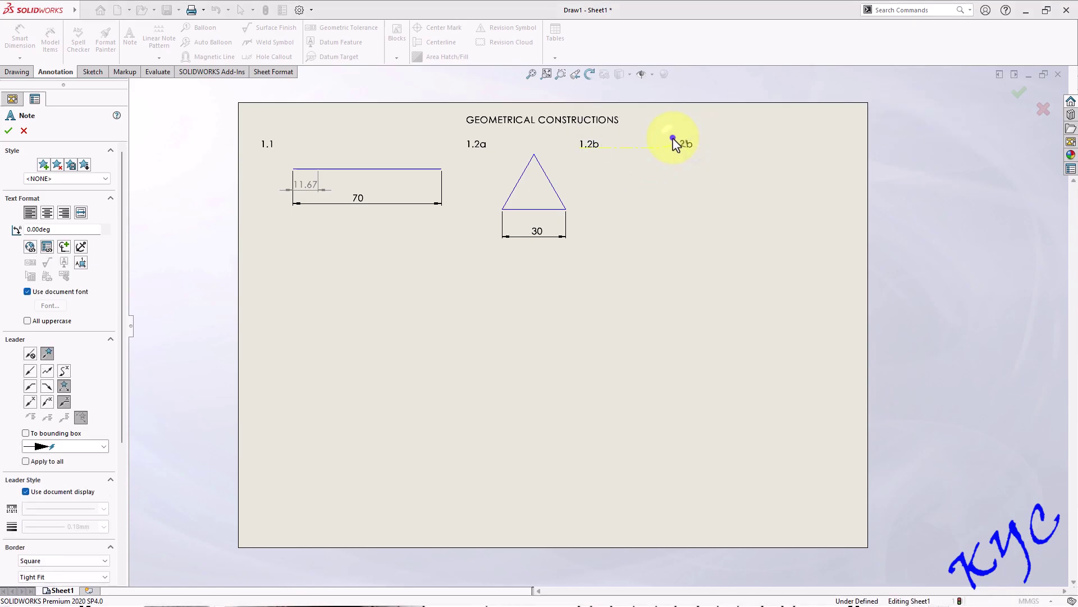
pyautogui.click(676, 144)
pyautogui.write('1.2c')
pyautogui.click(739, 139)
# Add the note 1.2d at the end of the row and the note 1.2e below the 70 mm line
pyautogui.click(734, 145)
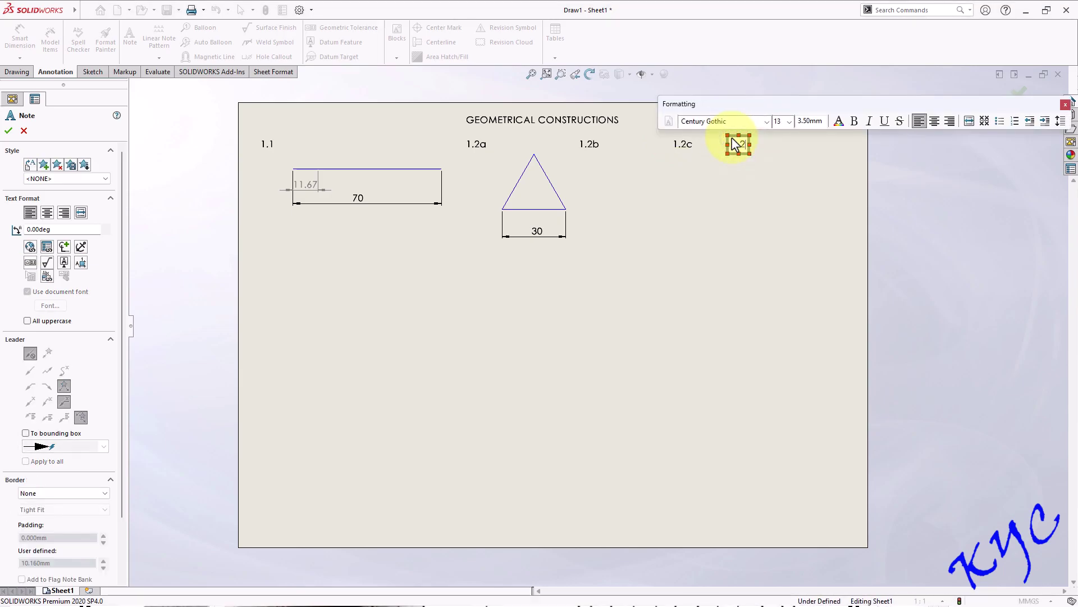
pyautogui.write('1.2d')
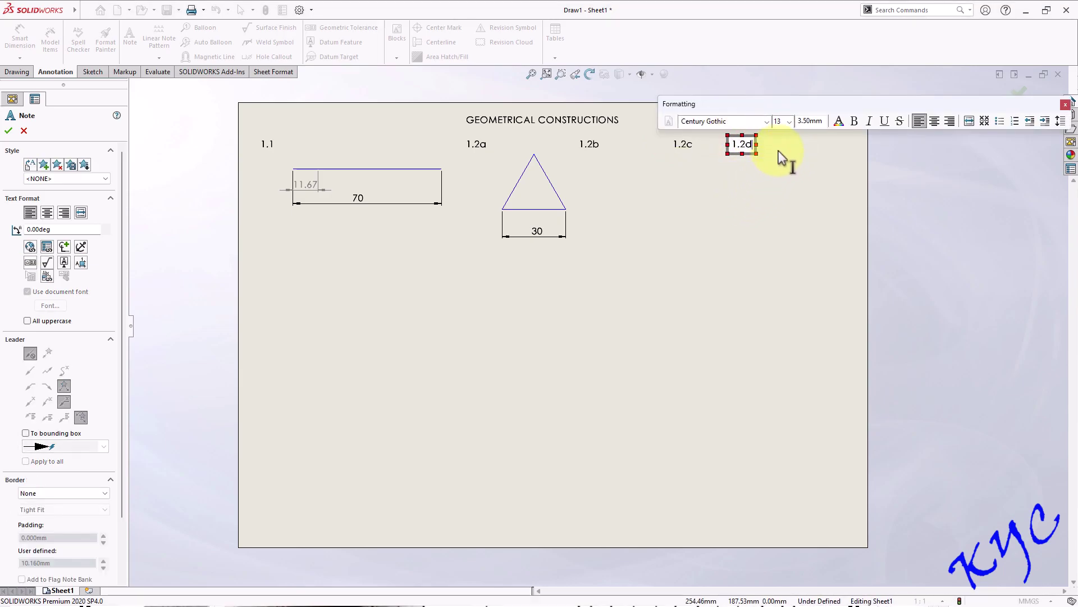
pyautogui.click(793, 147)
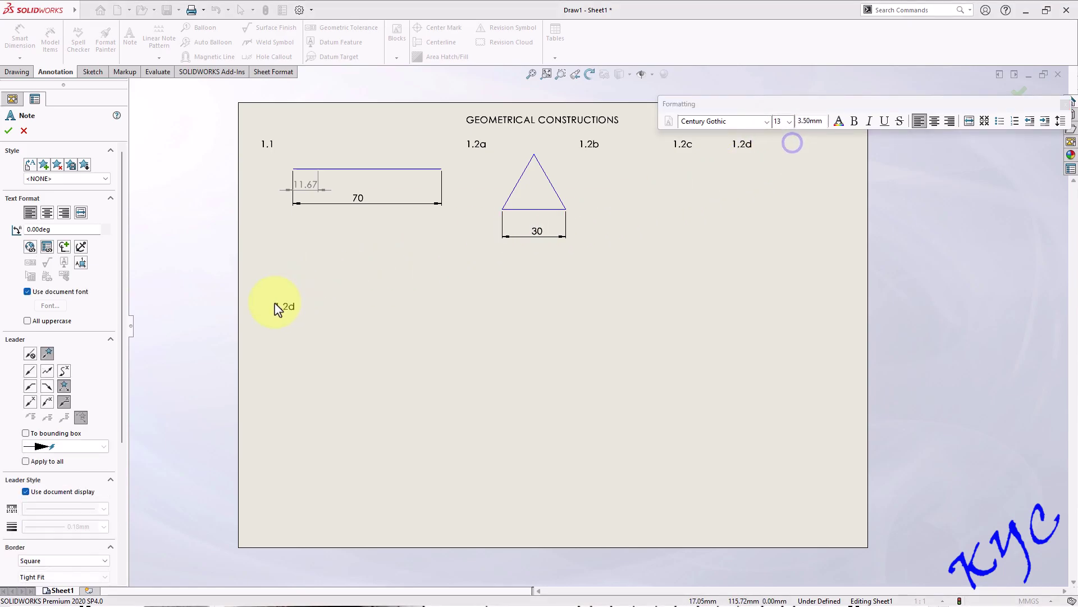
pyautogui.click(279, 306)
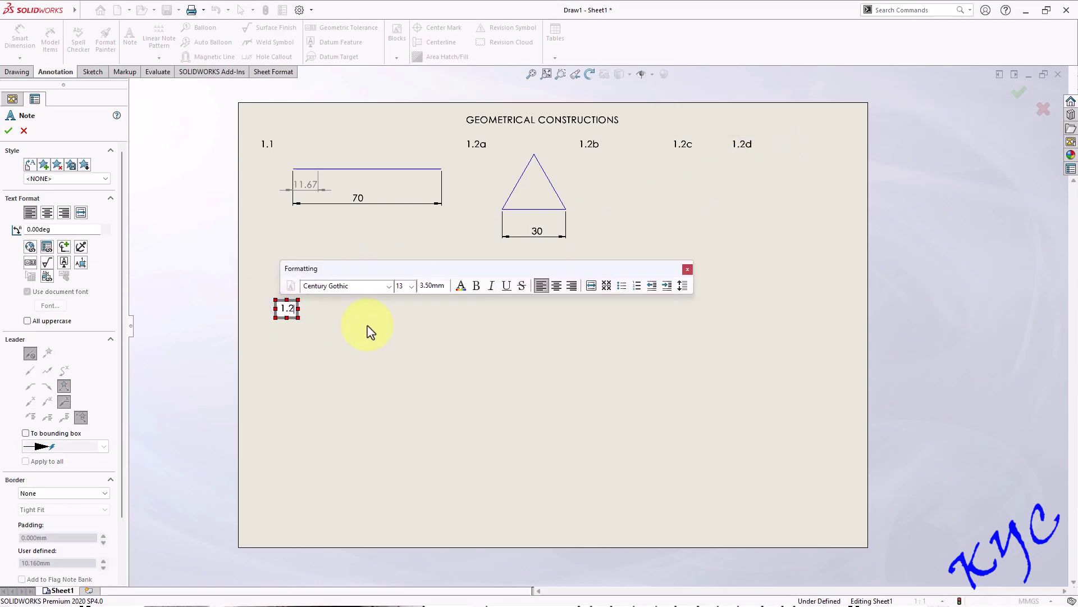
pyautogui.press('Escape')
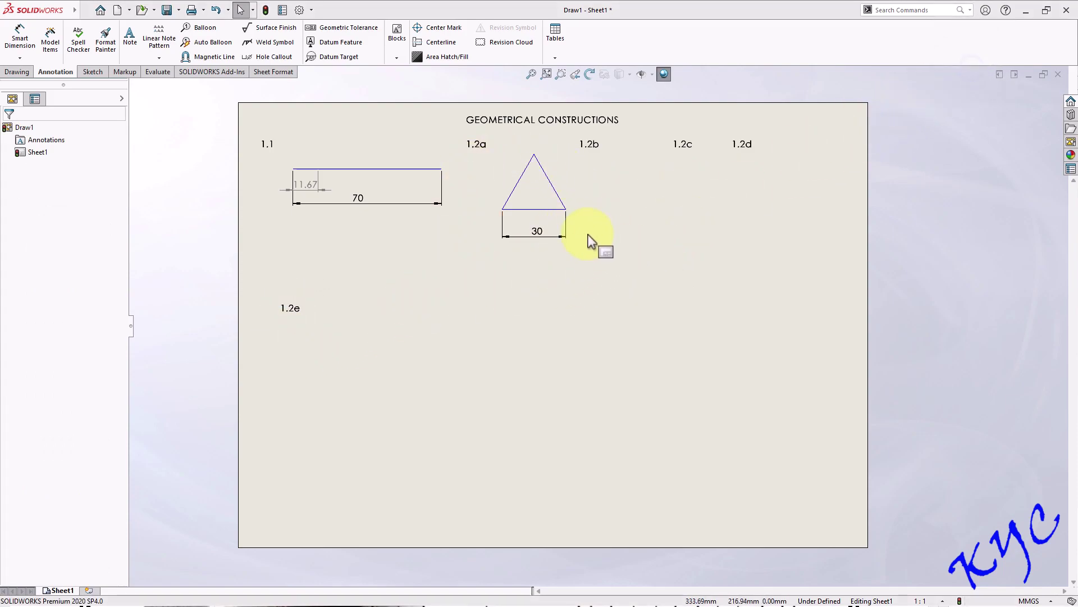
# Sketch a five-sided polygon with an inscribed circle to the right of the triangle, with sides about 34 mm long
pyautogui.click(92, 71)
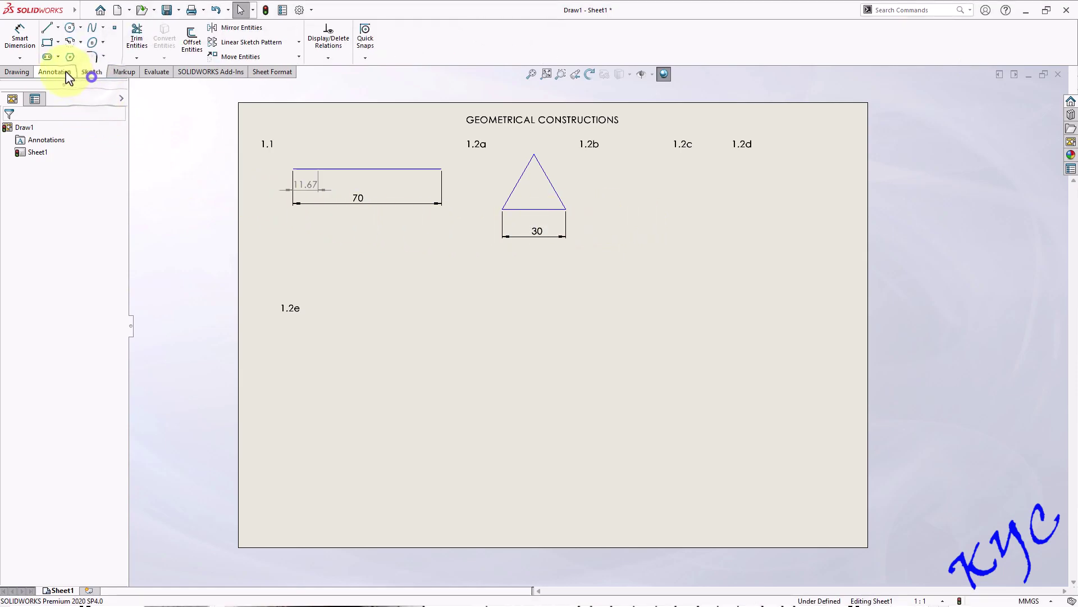
pyautogui.click(69, 57)
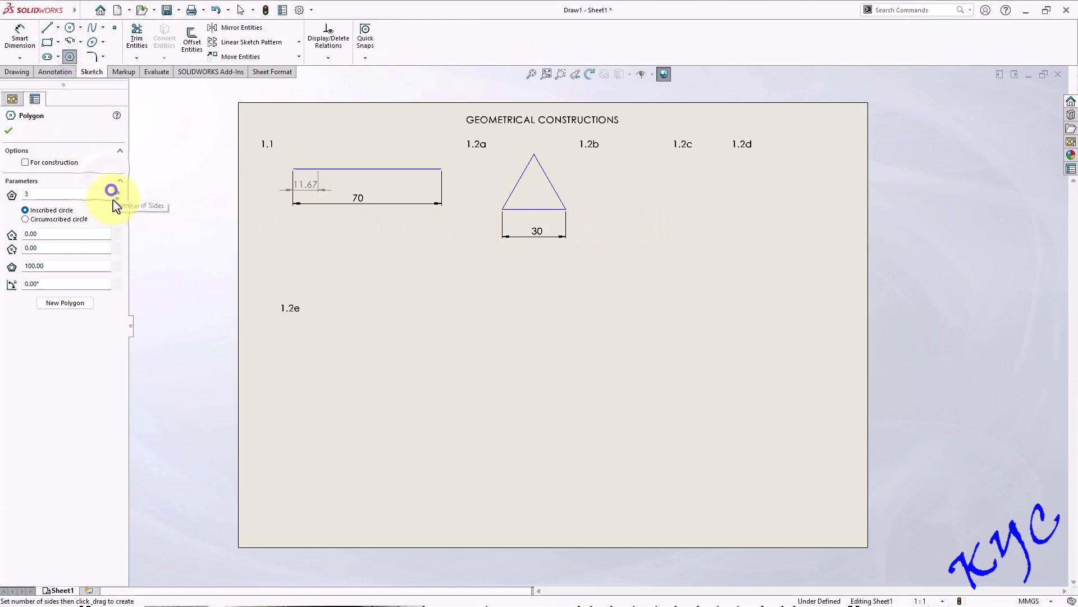
pyautogui.click(116, 191)
pyautogui.moveTo(629, 204)
pyautogui.mouseDown()
pyautogui.moveTo(669, 228)
pyautogui.moveTo(680, 306)
pyautogui.moveTo(656, 263)
pyautogui.mouseUp()
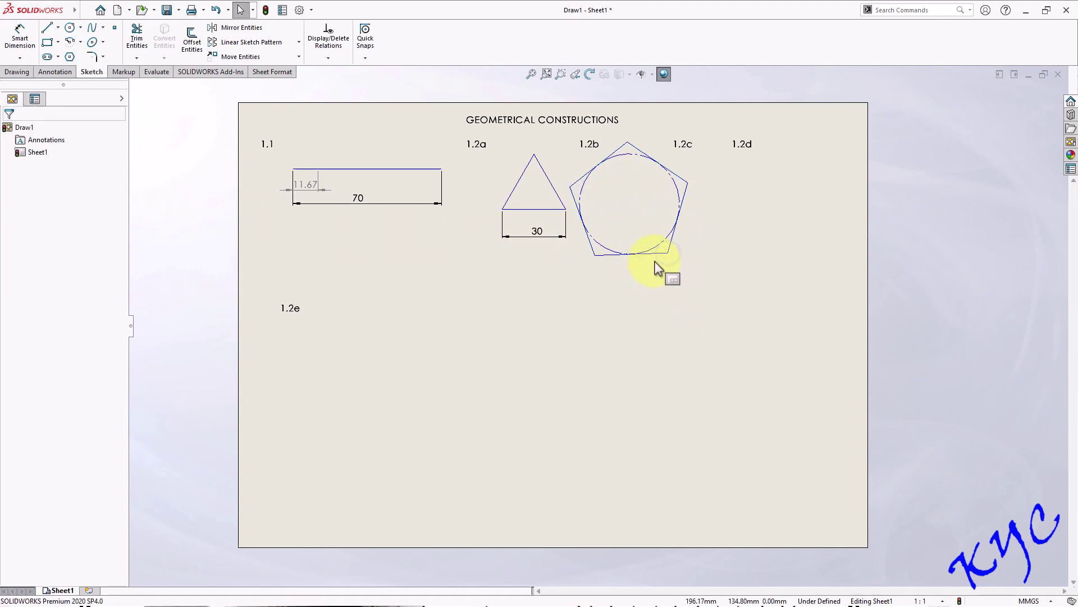
# Add a horizontal relation to the pentagon's lower side
pyautogui.click(655, 255)
pyautogui.click(27, 249)
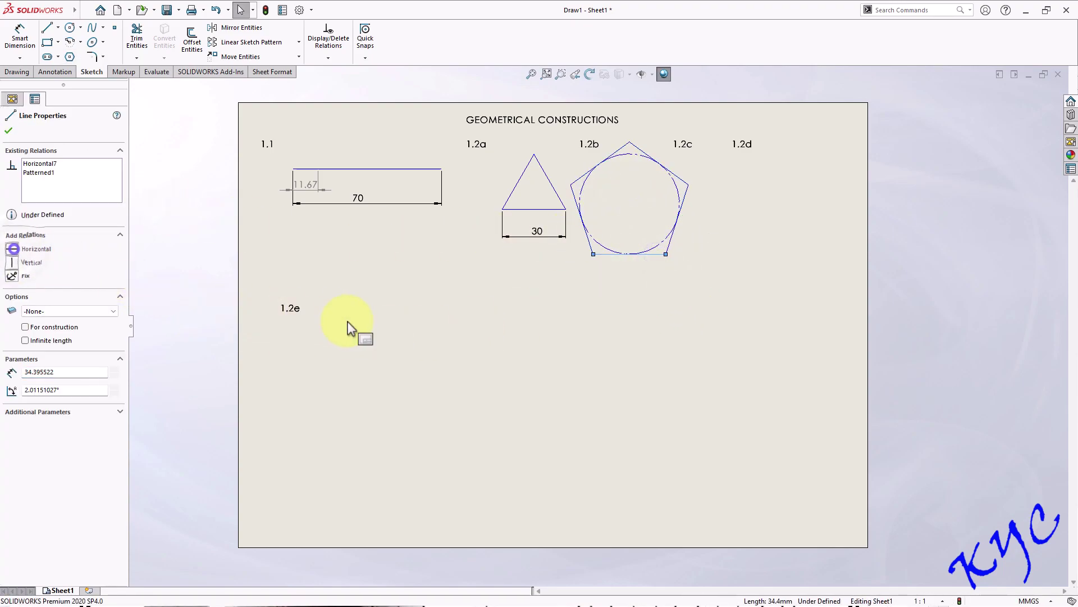
pyautogui.click(352, 322)
# Dimension the pentagon's base as 30 mm, with the dimension placed below it
pyautogui.click(21, 35)
pyautogui.click(654, 256)
pyautogui.click(631, 277)
pyautogui.write('30')
pyautogui.press('Return')
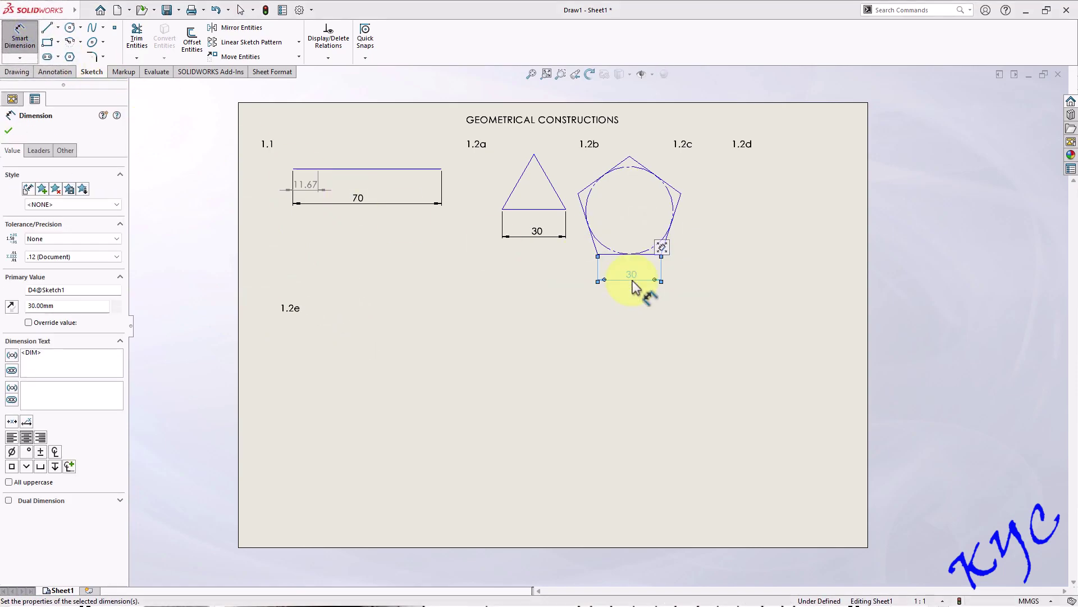
pyautogui.press('Escape')
# Delete the construction circle inside the pentagon and move the pentagon slightly up and to the right, away from the triangle
pyautogui.click(672, 200)
pyautogui.press('Delete')
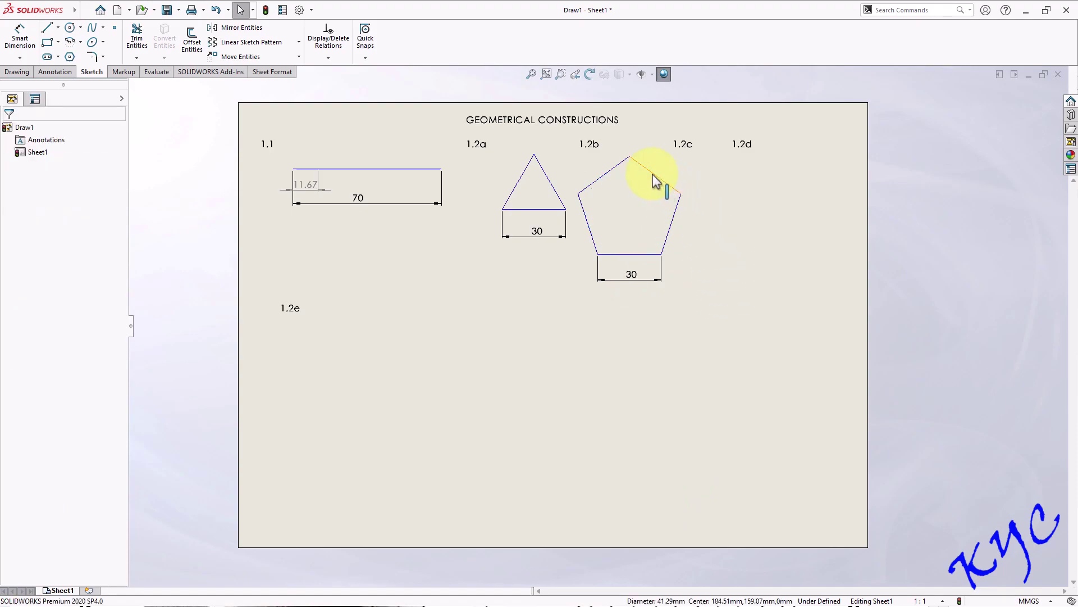
pyautogui.moveTo(631, 158); pyautogui.dragTo(654, 149)
pyautogui.click(740, 229)
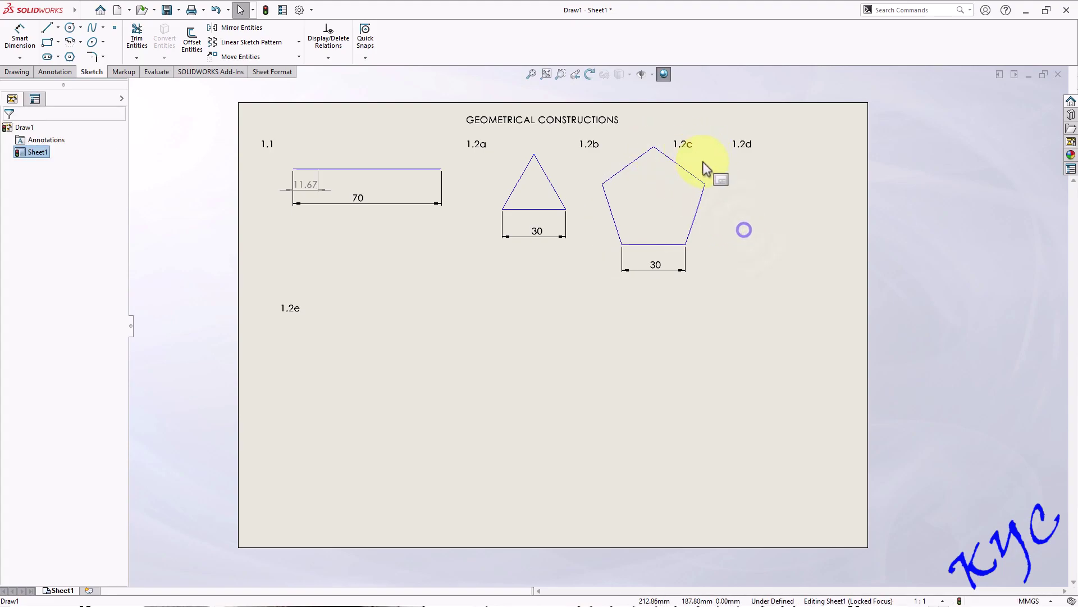
pyautogui.click(964, 74)
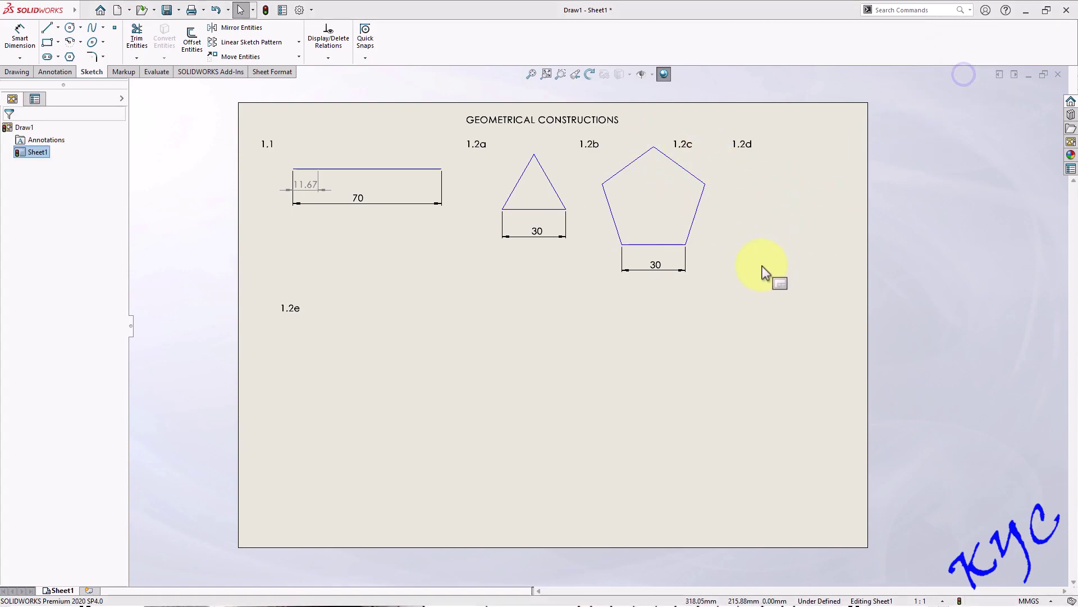
# Sketch a six-sided polygon with an inscribed circle below the note 1.2d, with sides about 30 mm long
pyautogui.click(70, 57)
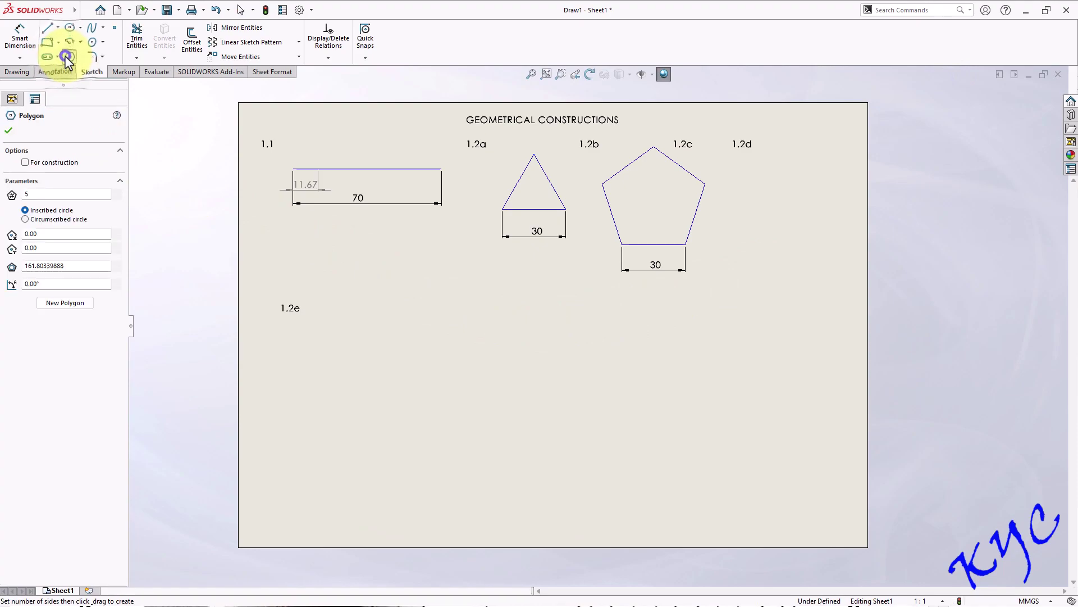
pyautogui.doubleClick(26, 193)
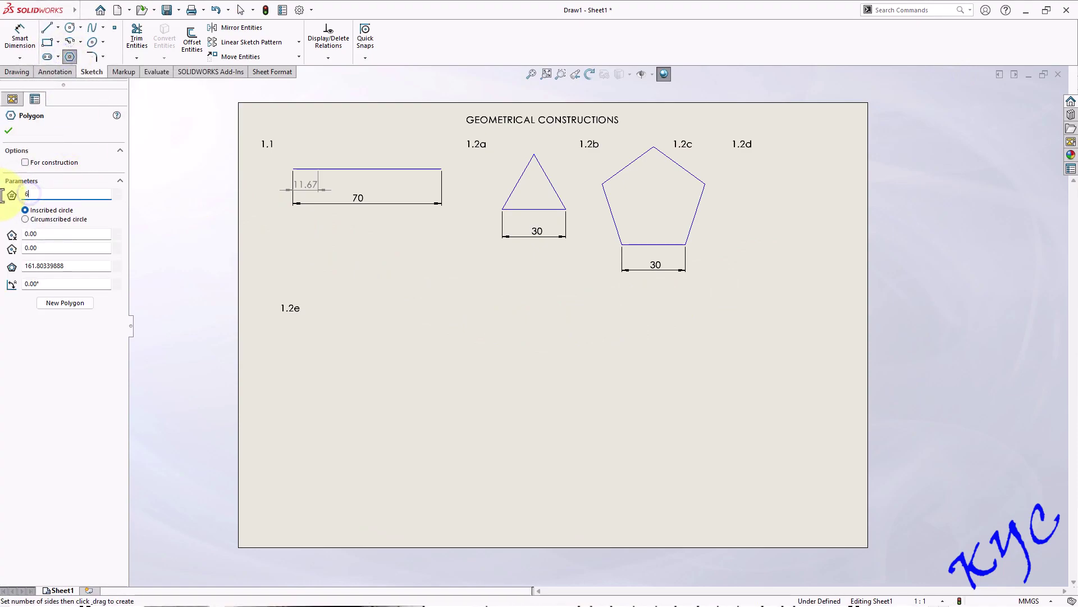
pyautogui.click(797, 209)
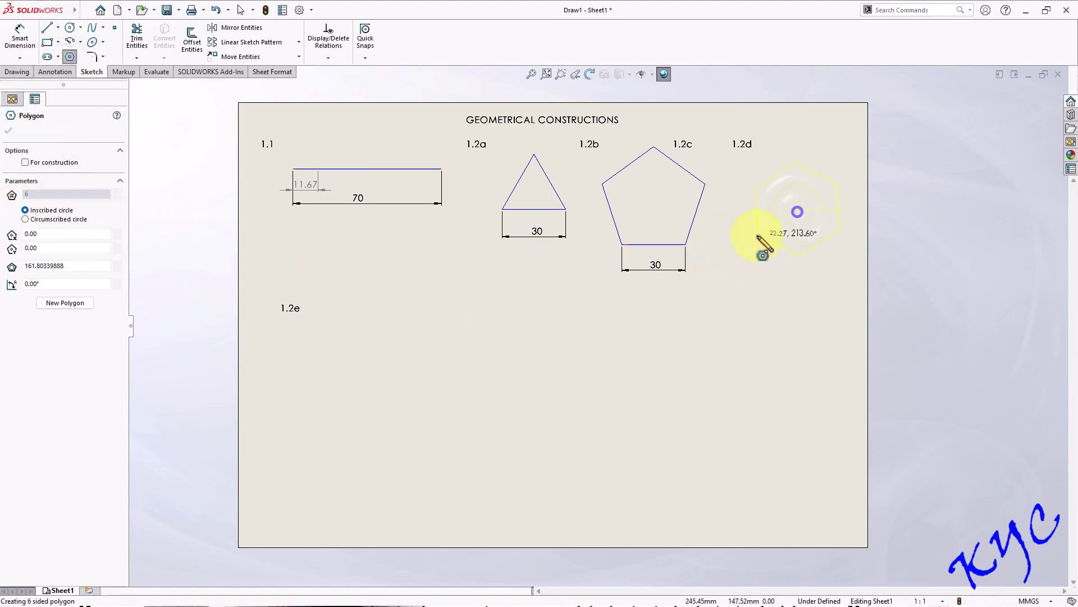
pyautogui.click(744, 243)
pyautogui.press('Escape')
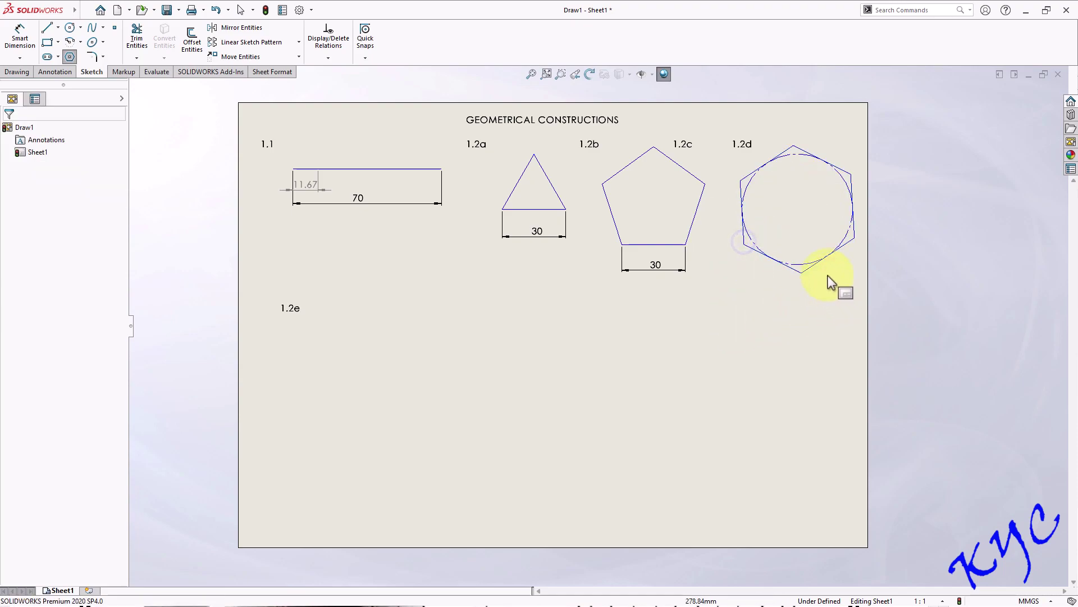
# Make the hexagon's lower right side horizontal and dimension it as 25 mm, with the dimension placed below it
pyautogui.click(807, 269)
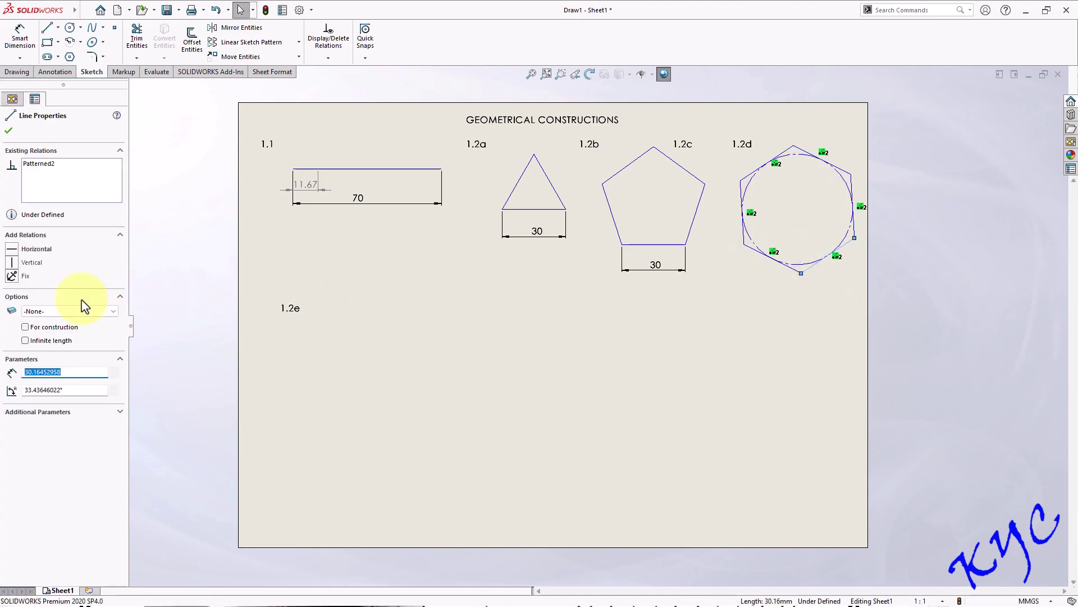
pyautogui.click(11, 253)
pyautogui.click(19, 34)
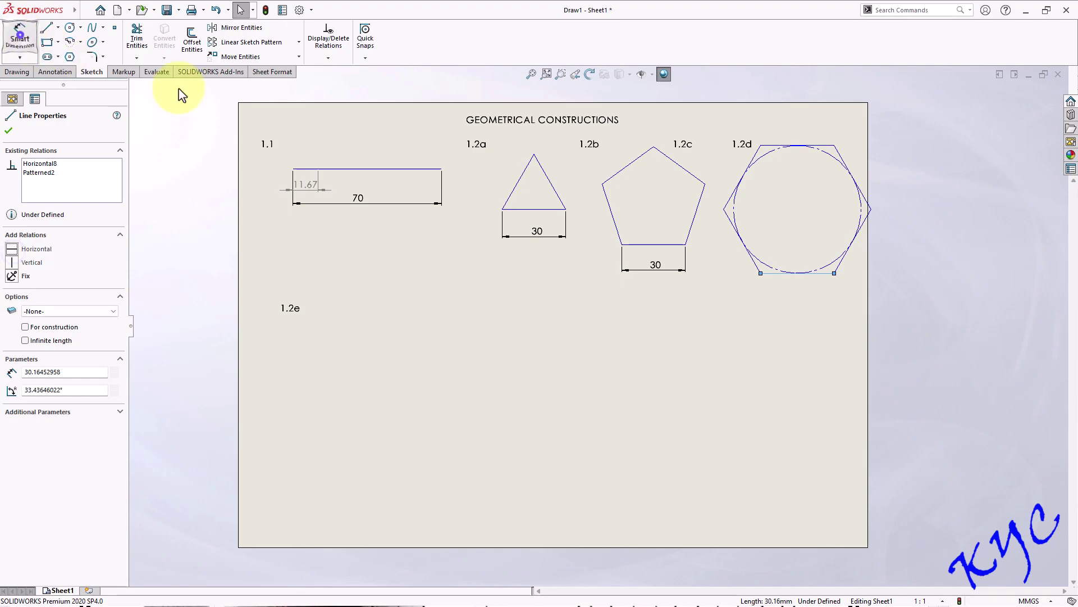
pyautogui.click(776, 279)
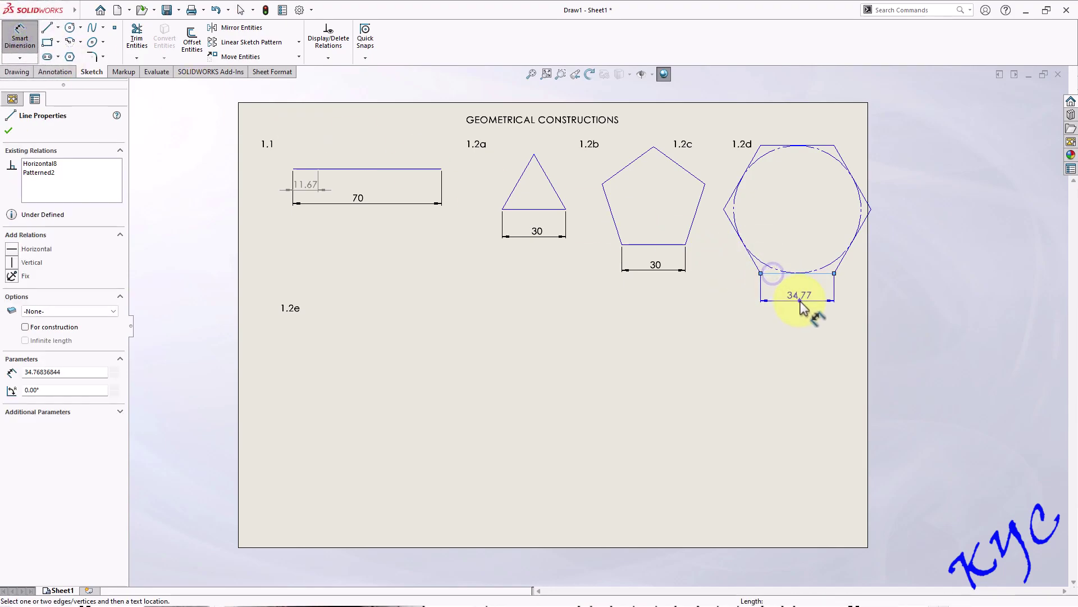
pyautogui.click(803, 306)
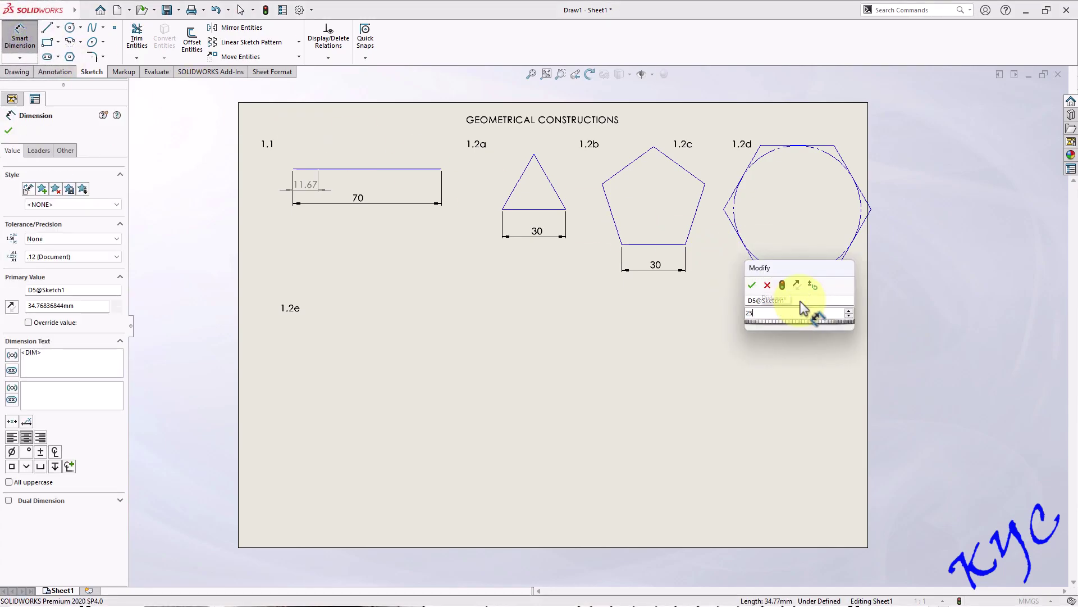
pyautogui.press('Return')
pyautogui.press('Escape')
# Move the hexagon slightly up and to the left, and move the note 1.2d to below the note 1.2e
pyautogui.moveTo(772, 183); pyautogui.dragTo(297, 353)
pyautogui.click(742, 280)
# Shift the triangle slightly up and to the left, and move the note 1.2c to the hexagon's upper left
pyautogui.moveTo(503, 209)
pyautogui.mouseDown()
pyautogui.moveTo(528, 212)
pyautogui.moveTo(485, 216)
pyautogui.moveTo(486, 205)
pyautogui.mouseUp()
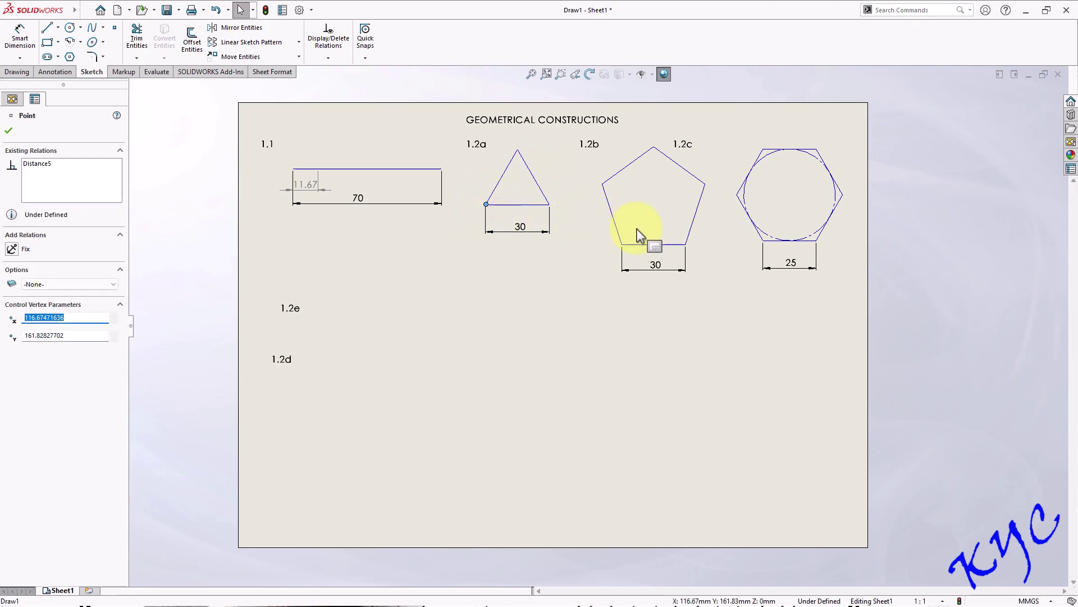
pyautogui.moveTo(693, 143); pyautogui.dragTo(731, 139)
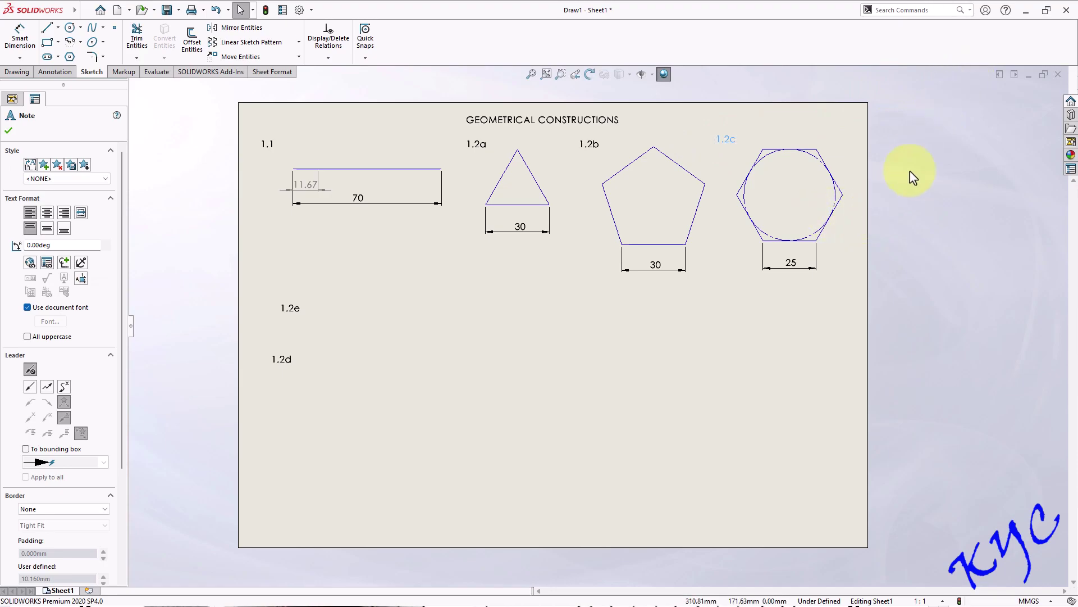
pyautogui.click(960, 67)
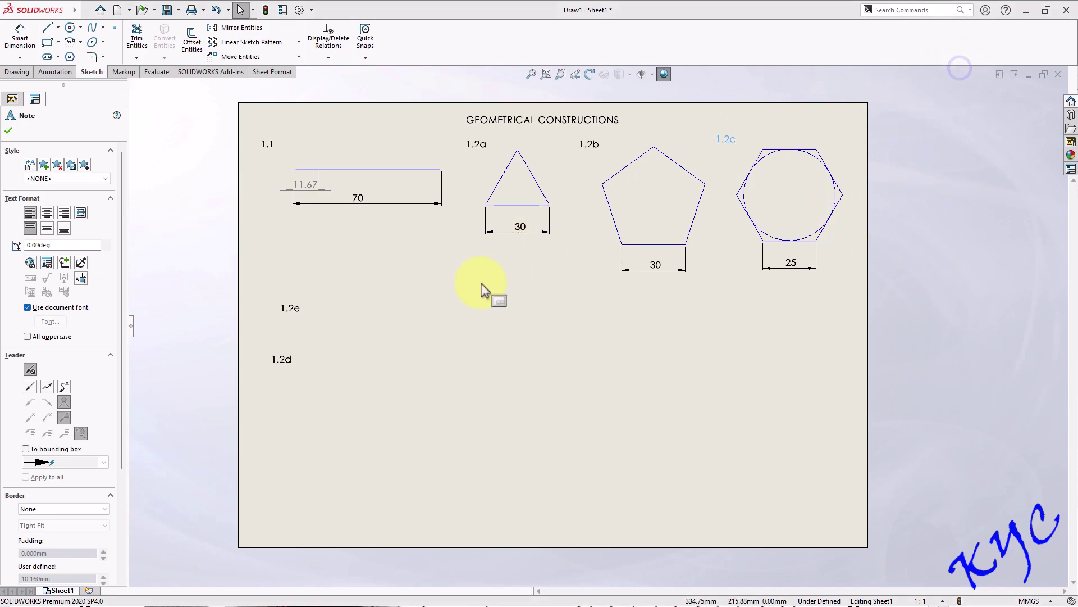
# Sketch a centre-point circle about 43 mm in diameter to the right of the notes 1.2e and 1.2d
pyautogui.click(68, 30)
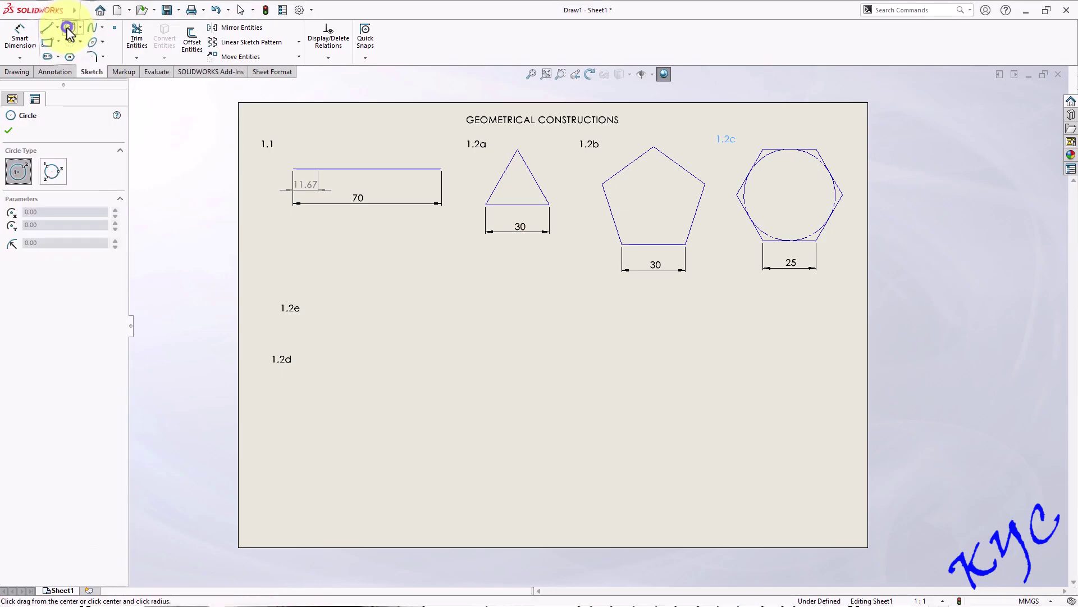
pyautogui.click(24, 179)
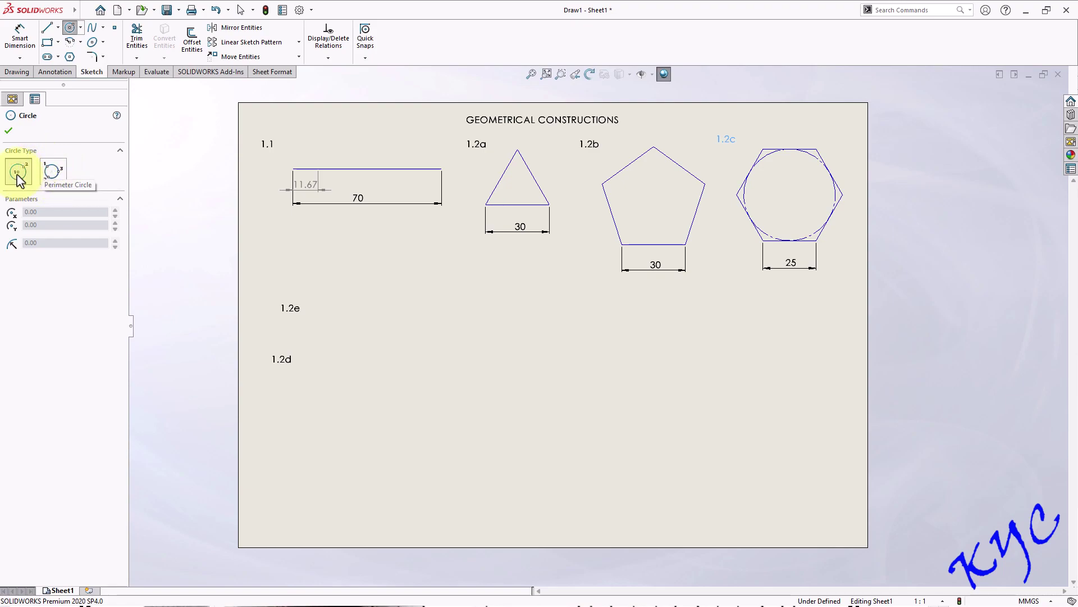
pyautogui.click(367, 340)
pyautogui.click(391, 381)
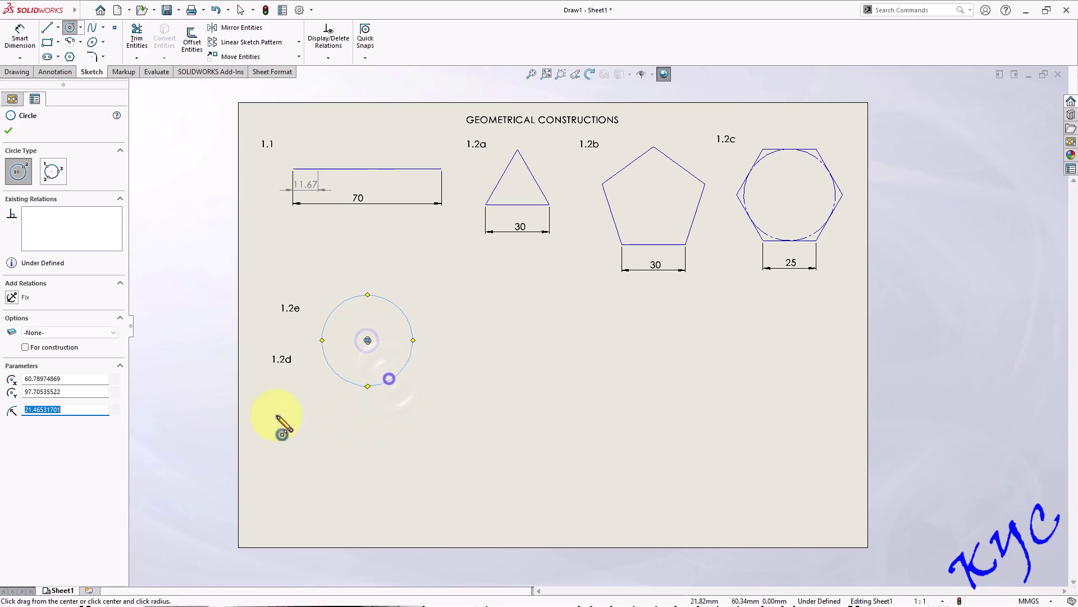
# Dimension the circle's diameter as 40 mm, with the dimension placed below it
pyautogui.click(20, 37)
pyautogui.click(349, 385)
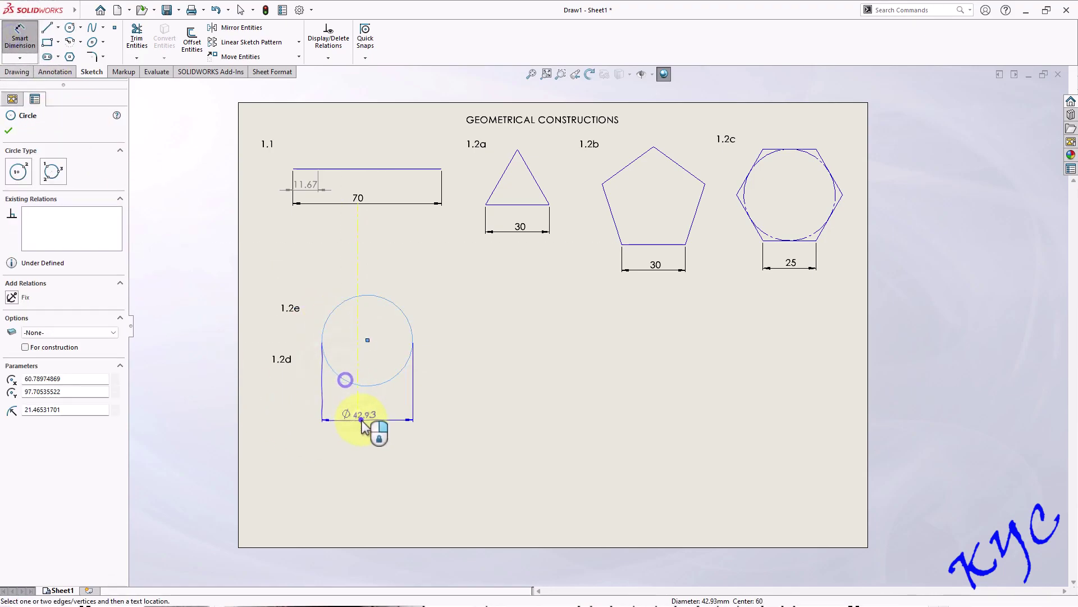
pyautogui.click(363, 424)
pyautogui.write('40.00mm')
pyautogui.press('Return')
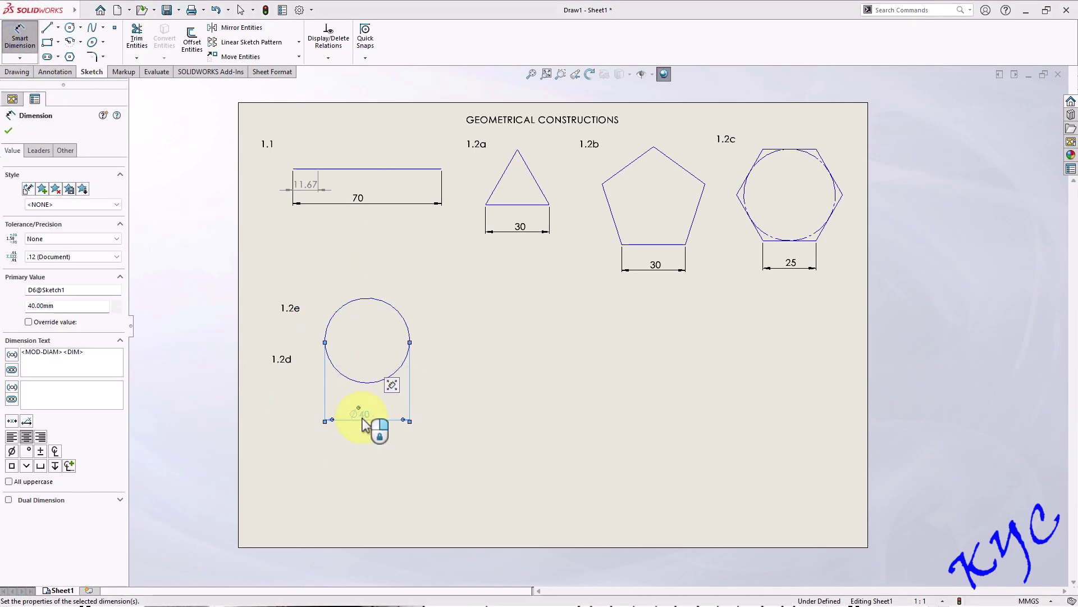
pyautogui.press('Escape')
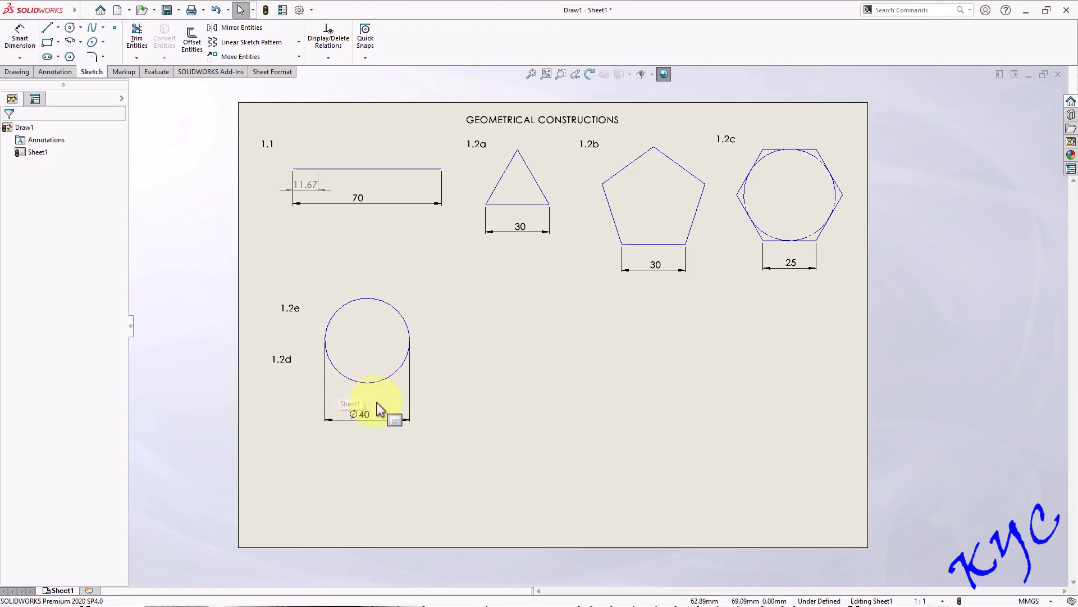
pyautogui.click(459, 409)
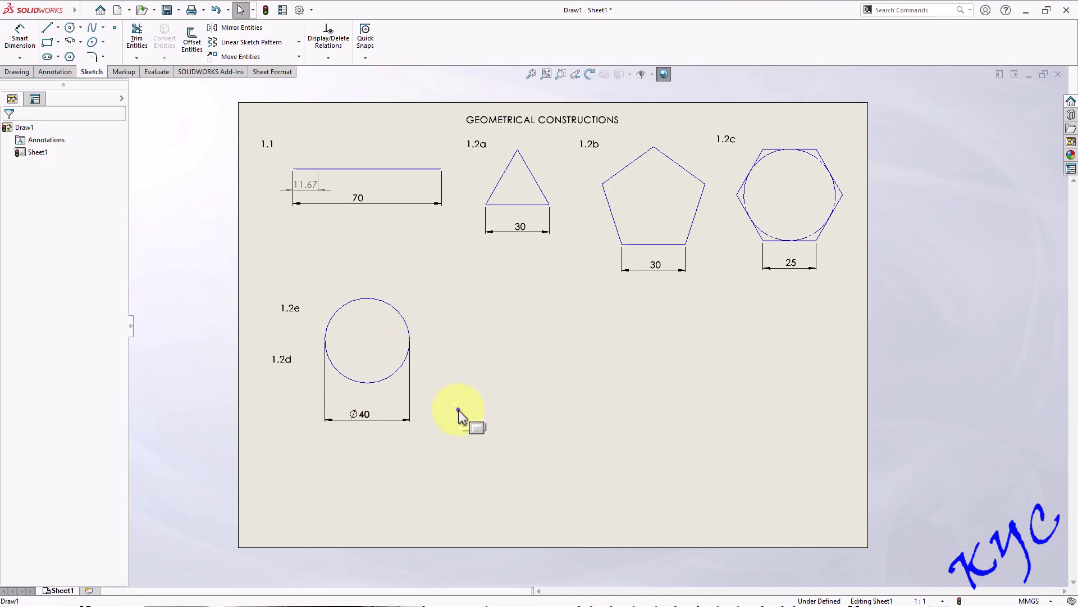
# Display the circle's 40 mm dimension as a radius and place it at the circle's upper right
pyautogui.click(362, 418)
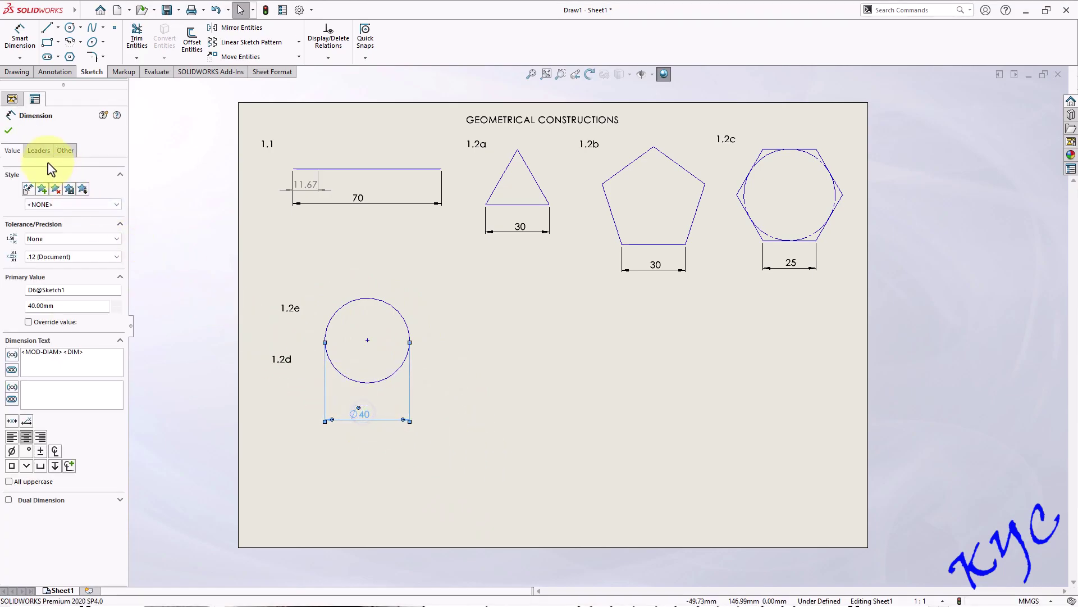
pyautogui.click(39, 152)
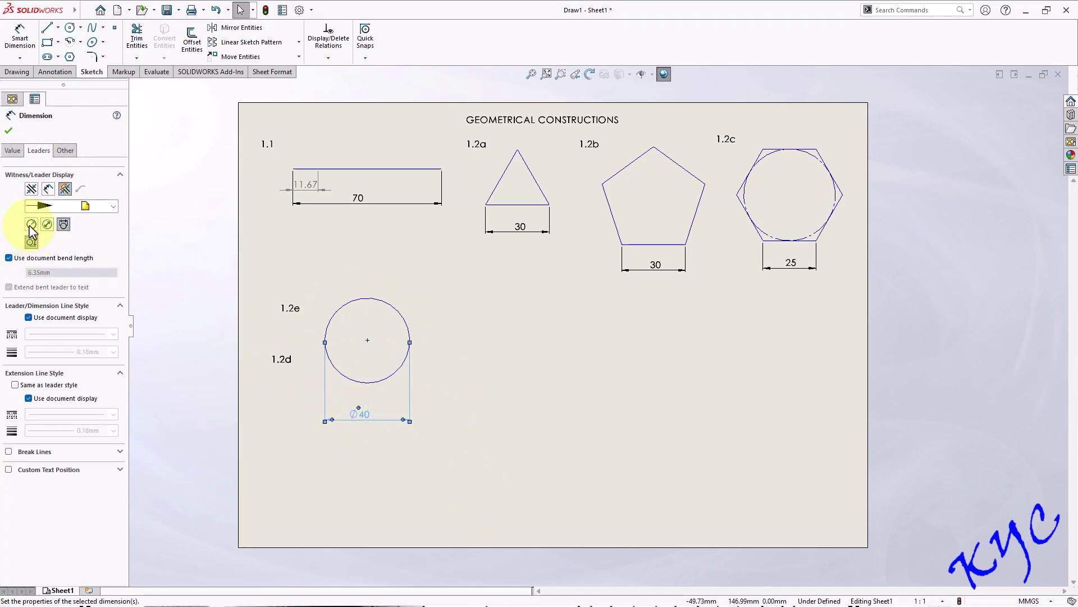
pyautogui.click(31, 226)
pyautogui.click(482, 401)
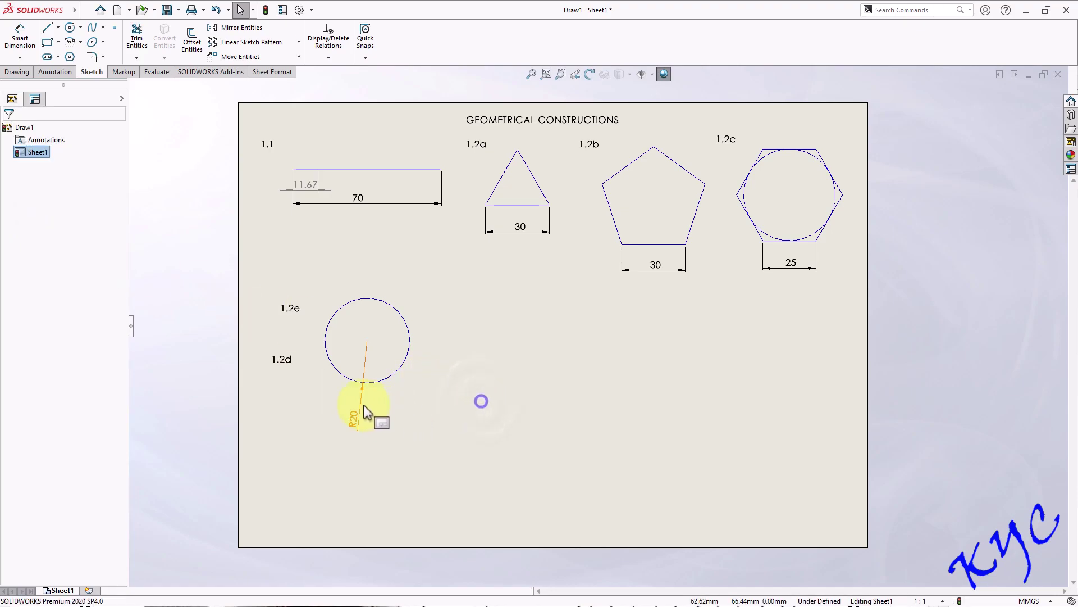
pyautogui.moveTo(390, 389); pyautogui.dragTo(425, 307)
pyautogui.click(406, 286)
pyautogui.click(476, 369)
# Move the note 1.2e clear to the circle's right, set the note 1.2d at its upper left and shift the circle left beside it
pyautogui.moveTo(284, 308); pyautogui.dragTo(442, 339)
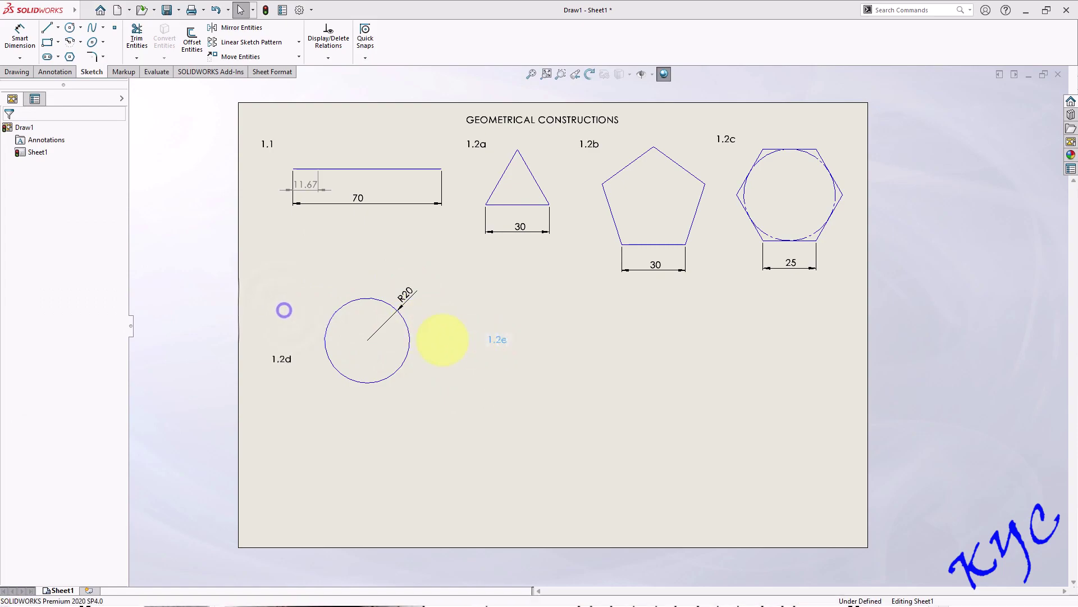
pyautogui.moveTo(276, 360); pyautogui.dragTo(273, 307)
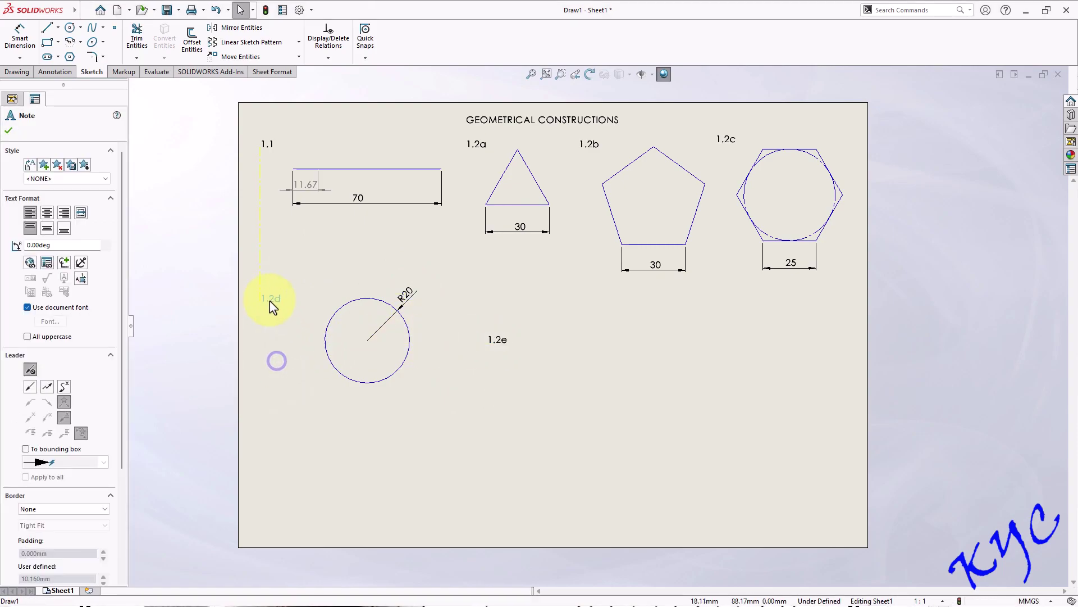
pyautogui.click(470, 408)
pyautogui.moveTo(368, 341); pyautogui.dragTo(322, 340)
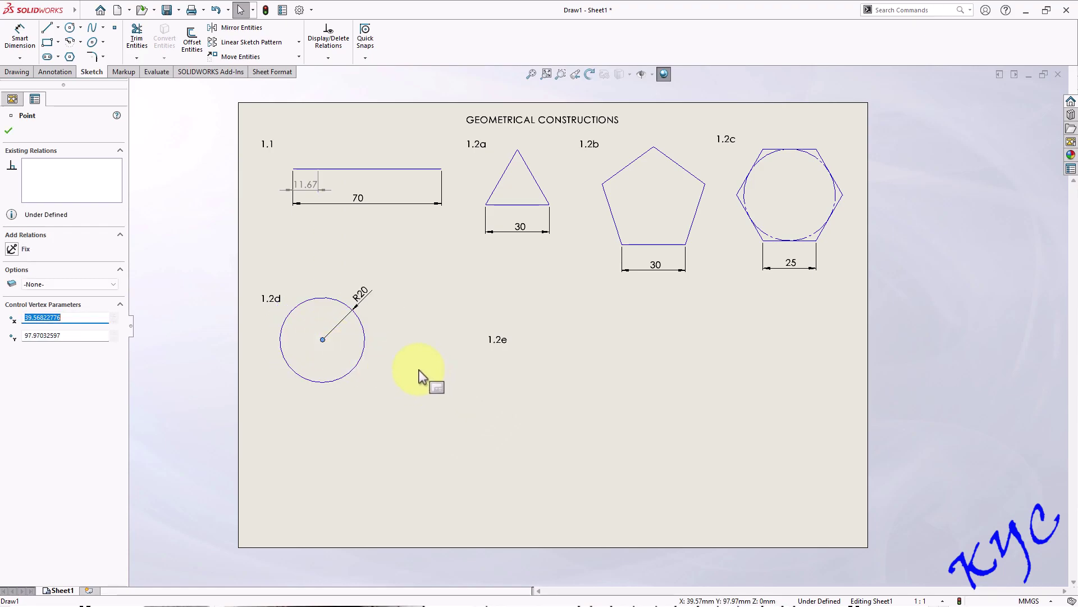
pyautogui.click(473, 380)
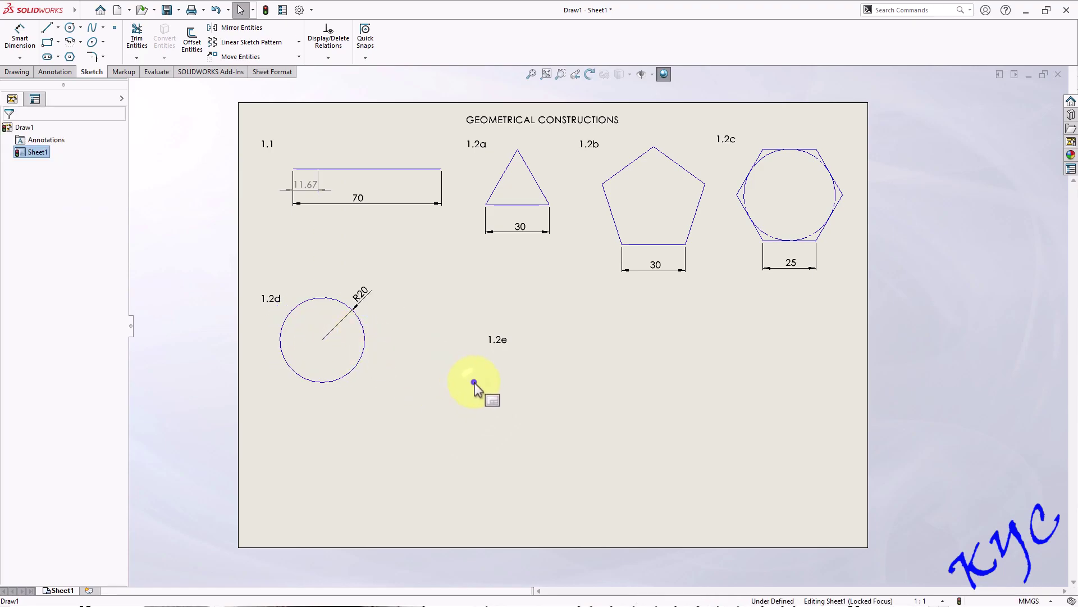
# Move the note 1.2e to the circle's upper right, and shift the pentagon of 1.2b slightly up and to the left
pyautogui.moveTo(494, 339); pyautogui.dragTo(400, 295)
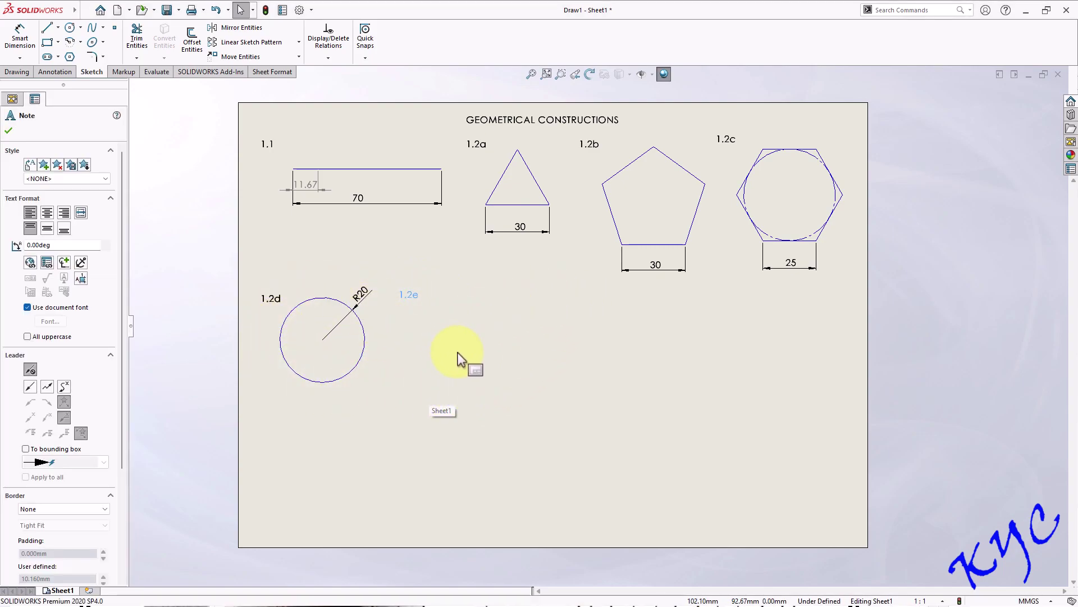
pyautogui.moveTo(621, 246)
pyautogui.mouseDown()
pyautogui.moveTo(567, 269)
pyautogui.moveTo(578, 284)
pyautogui.moveTo(629, 241)
pyautogui.moveTo(619, 242)
pyautogui.mouseUp()
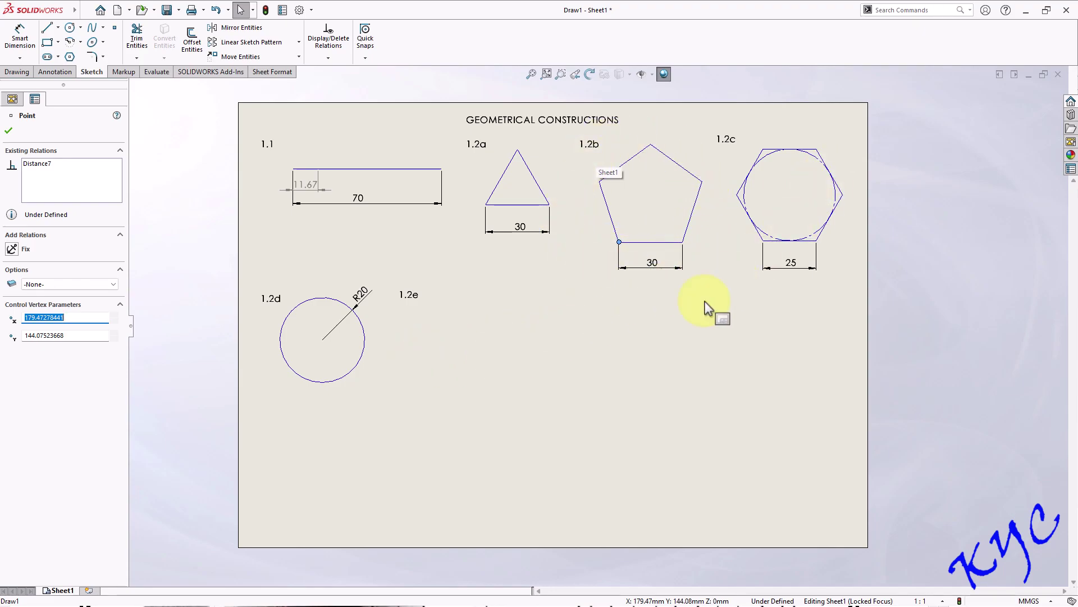
pyautogui.click(970, 68)
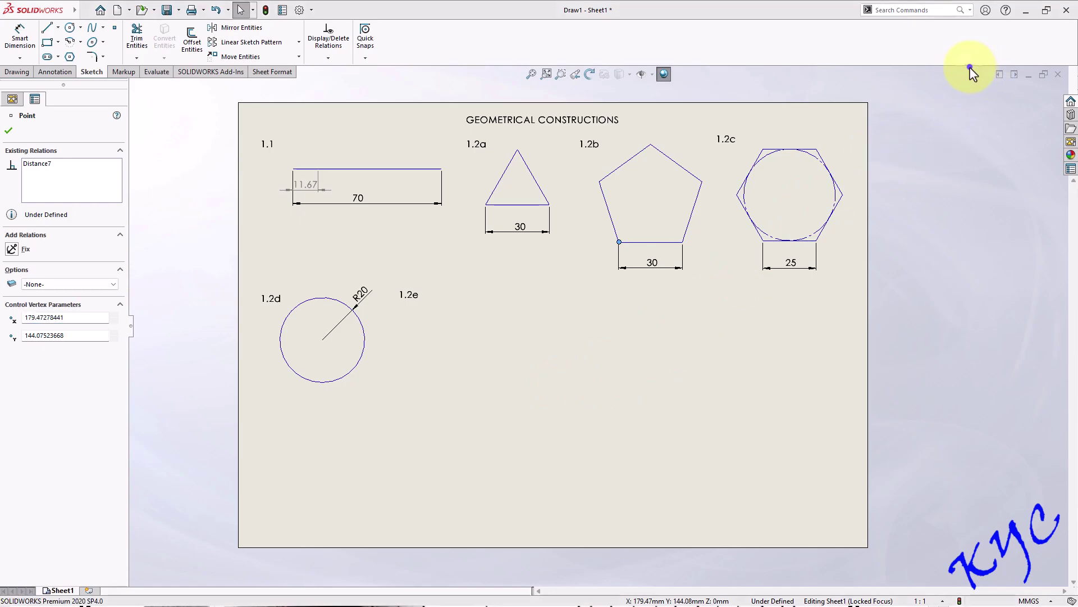
# Sketch a five-sided polygon with an inscribed circle and sides about 35 mm long, to the lower right of the note 1.2e
pyautogui.click(69, 56)
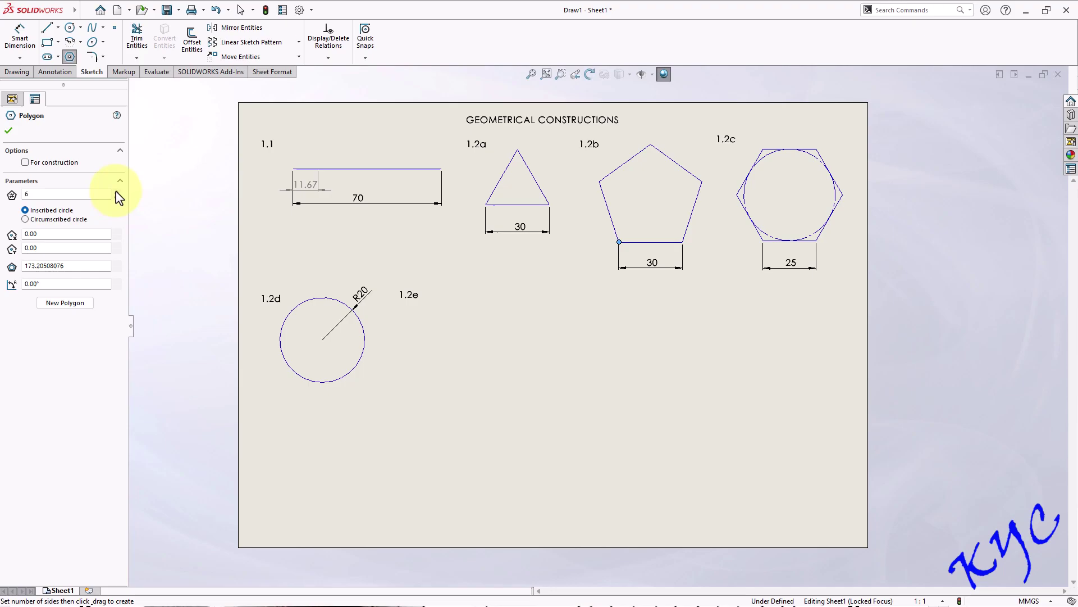
pyautogui.moveTo(499, 341); pyautogui.dragTo(462, 394)
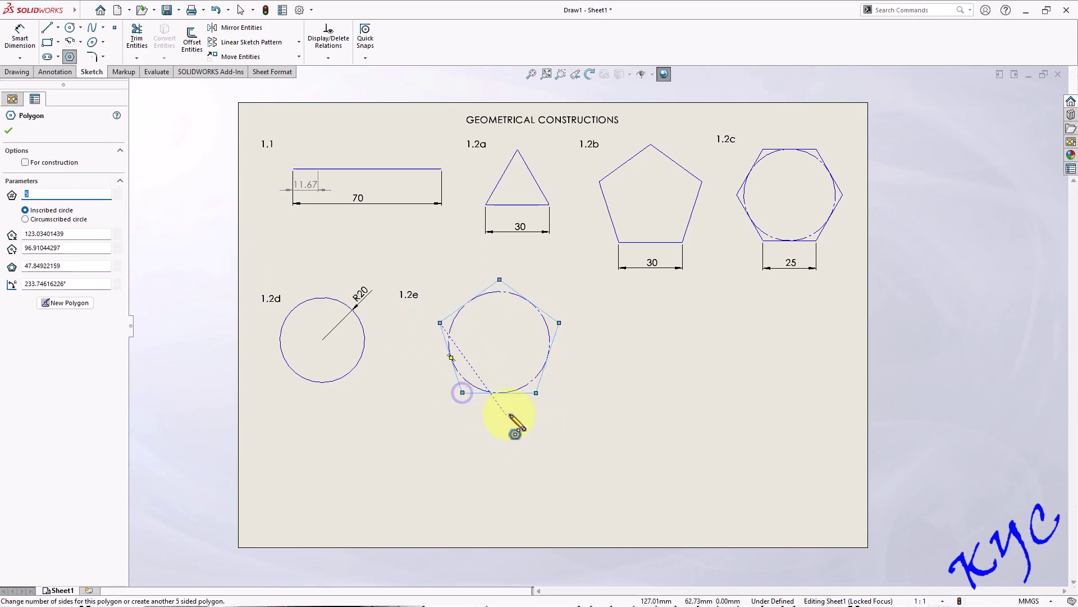
pyautogui.press('Escape')
# Make the lower side of the 1.2e pentagon horizontal and dimension it as 30 mm, with the dimension placed below it
pyautogui.click(520, 393)
pyautogui.click(12, 249)
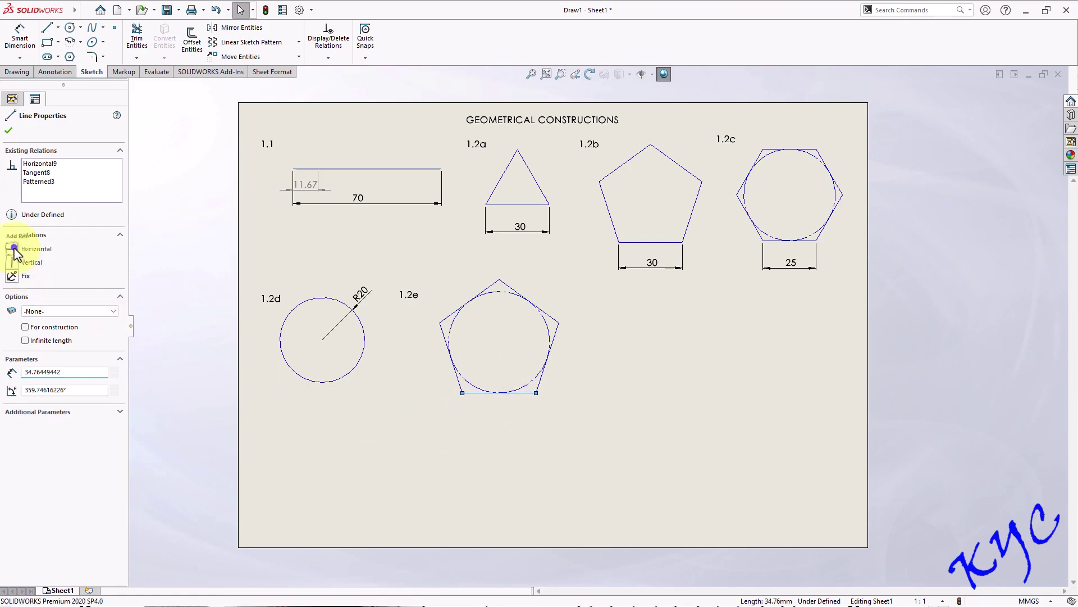
pyautogui.click(20, 47)
pyautogui.click(522, 393)
pyautogui.click(498, 425)
pyautogui.write('30')
pyautogui.press('Return')
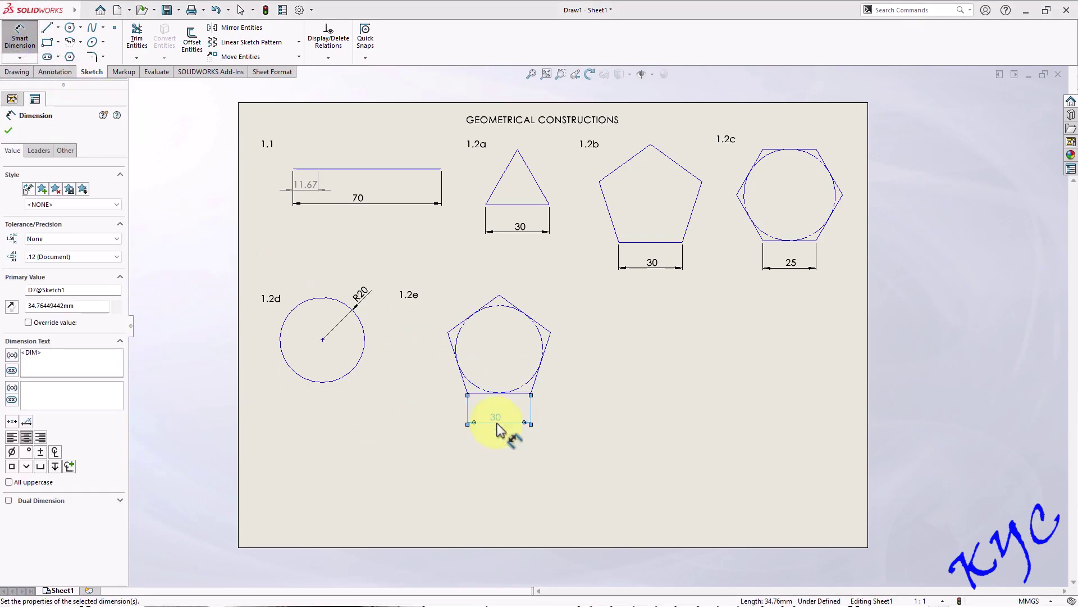
# Sketch a larger five-sided polygon with sides about 52 mm long, concentric with the 1.2e pentagon
pyautogui.click(70, 57)
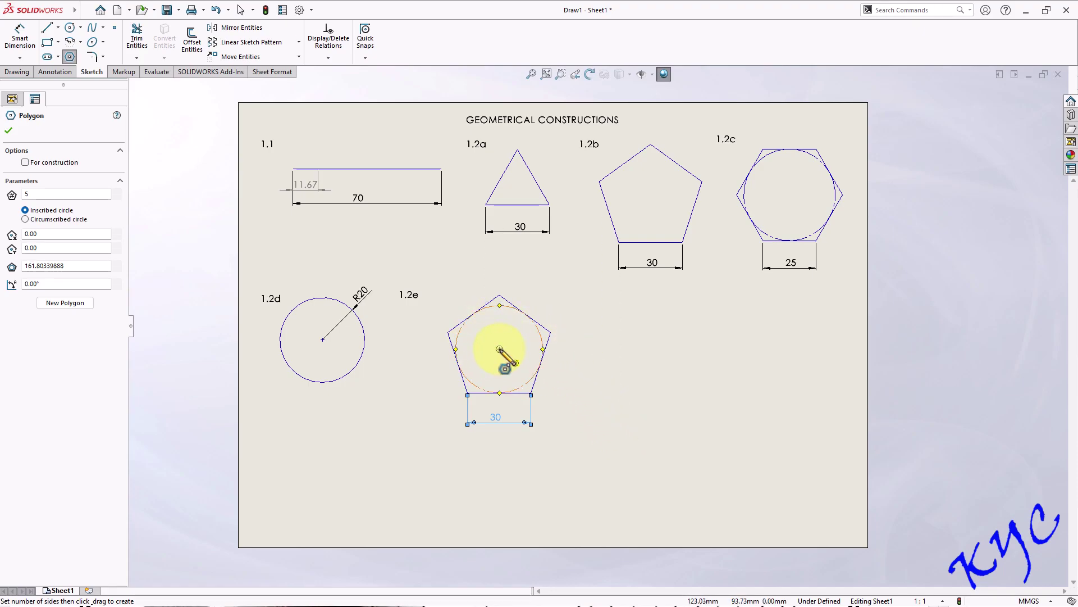
pyautogui.moveTo(499, 349); pyautogui.dragTo(535, 434)
pyautogui.press('Escape')
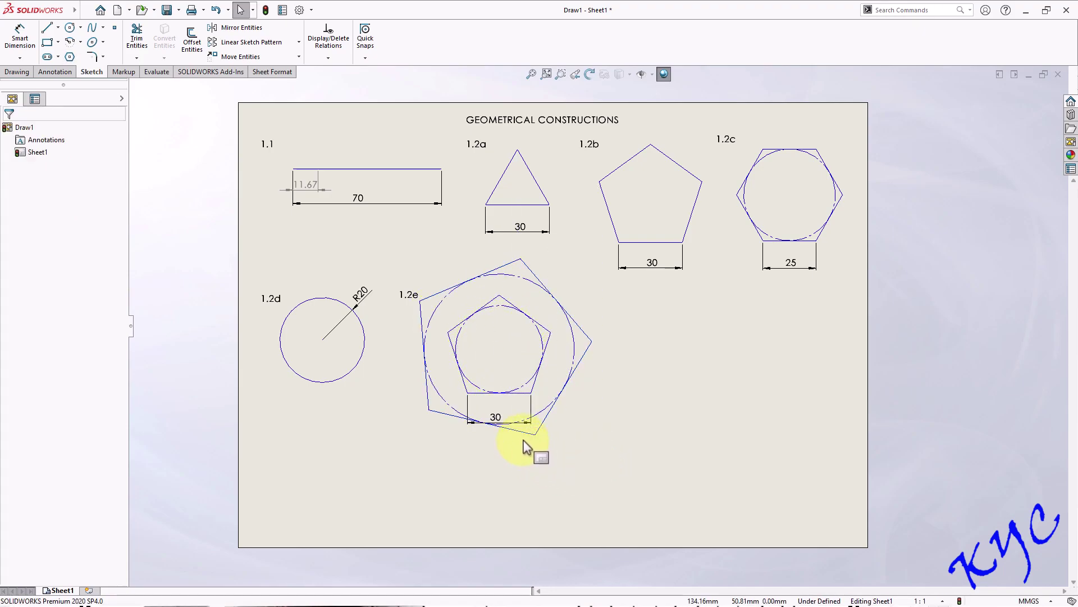
# Make the outer pentagon's lower side horizontal and dimension it as 50 mm, with the dimension placed below it
pyautogui.click(526, 436)
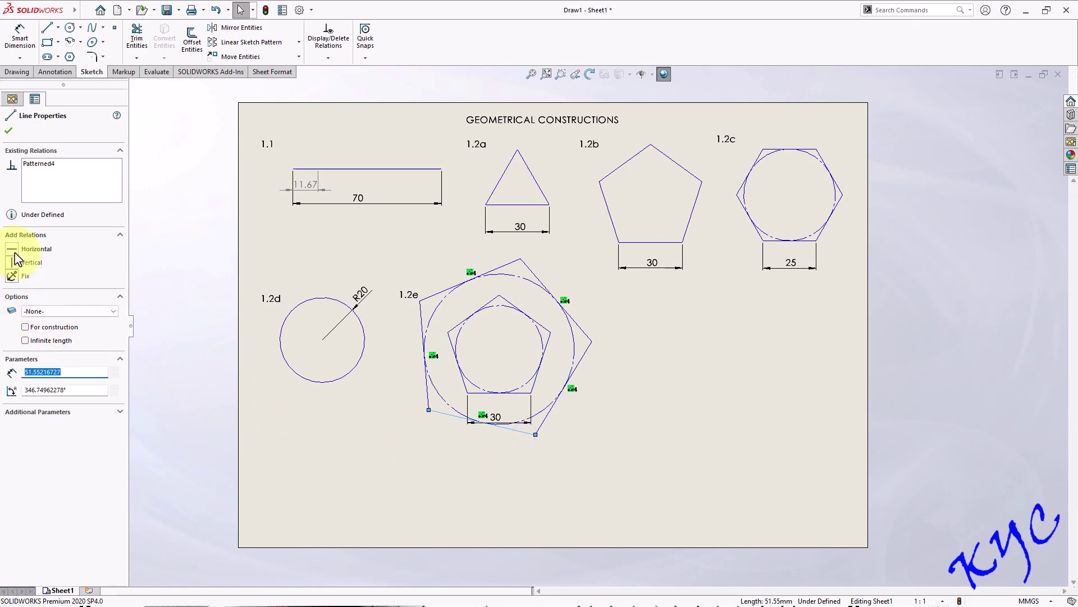
pyautogui.click(13, 250)
pyautogui.click(19, 36)
pyautogui.click(545, 428)
pyautogui.click(506, 444)
pyautogui.press('Return')
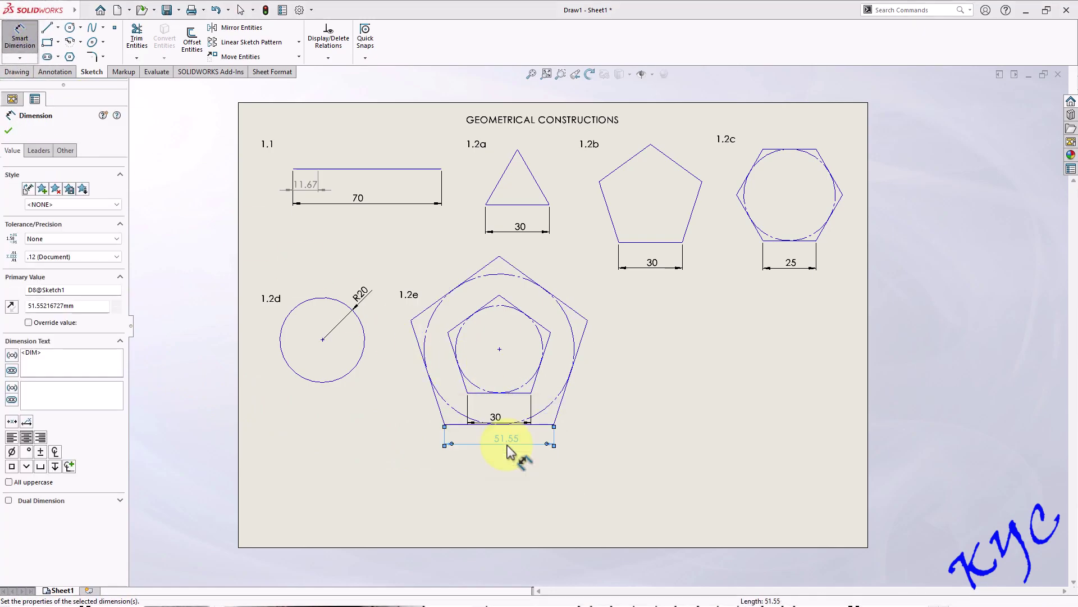
pyautogui.press('Escape')
# Move the outer pentagon's 50 mm dimension further down, and place the inner pentagon's 30 mm dimension between it and the outer pentagon
pyautogui.moveTo(503, 449); pyautogui.dragTo(494, 478)
pyautogui.moveTo(493, 427); pyautogui.dragTo(498, 450)
pyautogui.click(639, 460)
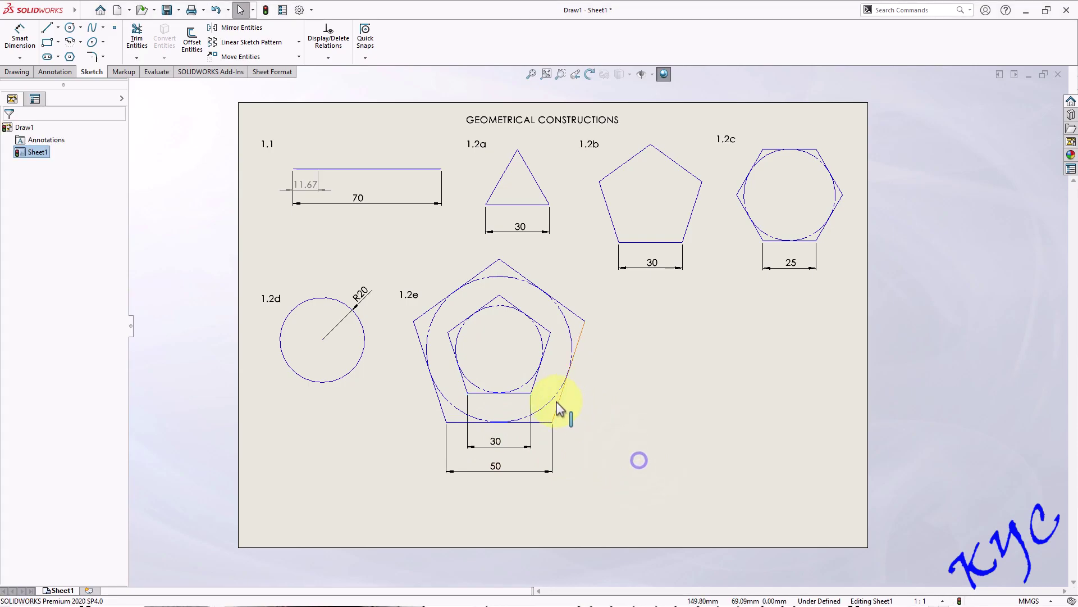
# Delete the construction circles of both 1.2e pentagons and of the 1.2c hexagon
pyautogui.click(555, 402)
pyautogui.press('Delete')
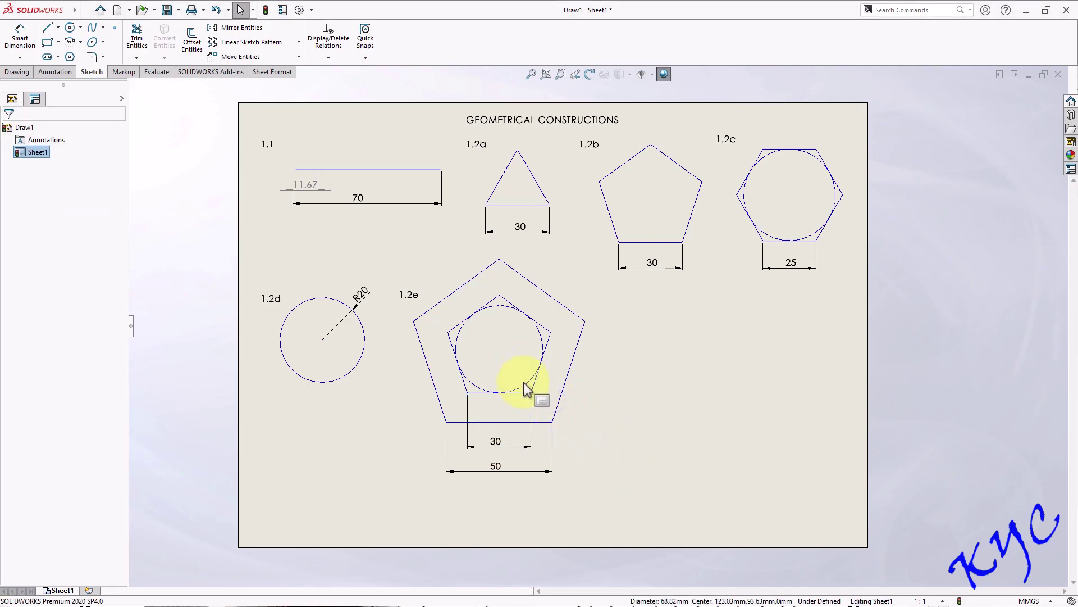
pyautogui.click(525, 388)
pyautogui.press('Delete')
pyautogui.click(622, 424)
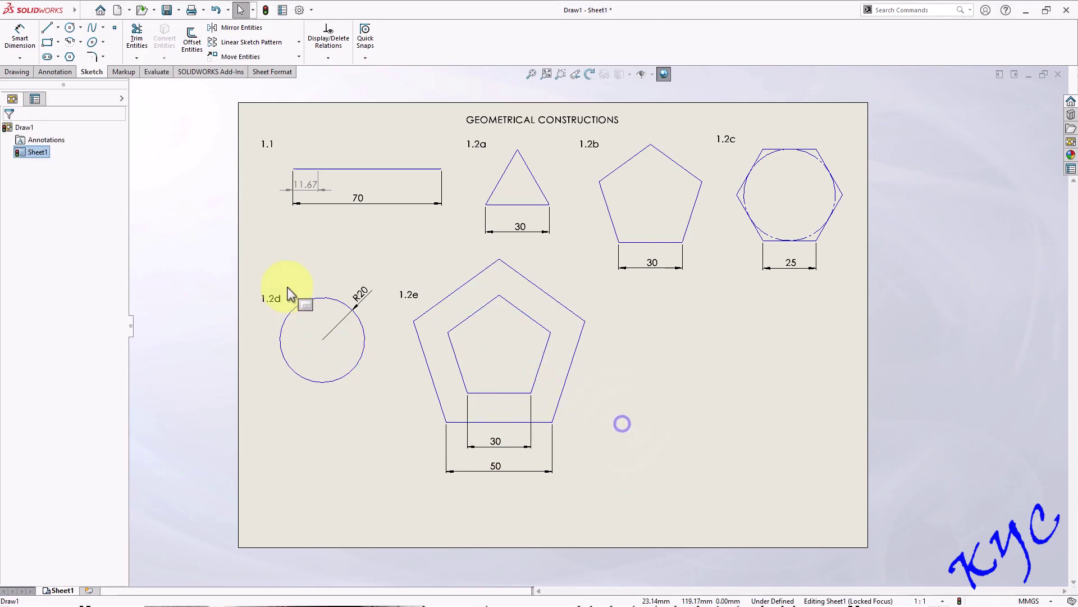
pyautogui.click(778, 238)
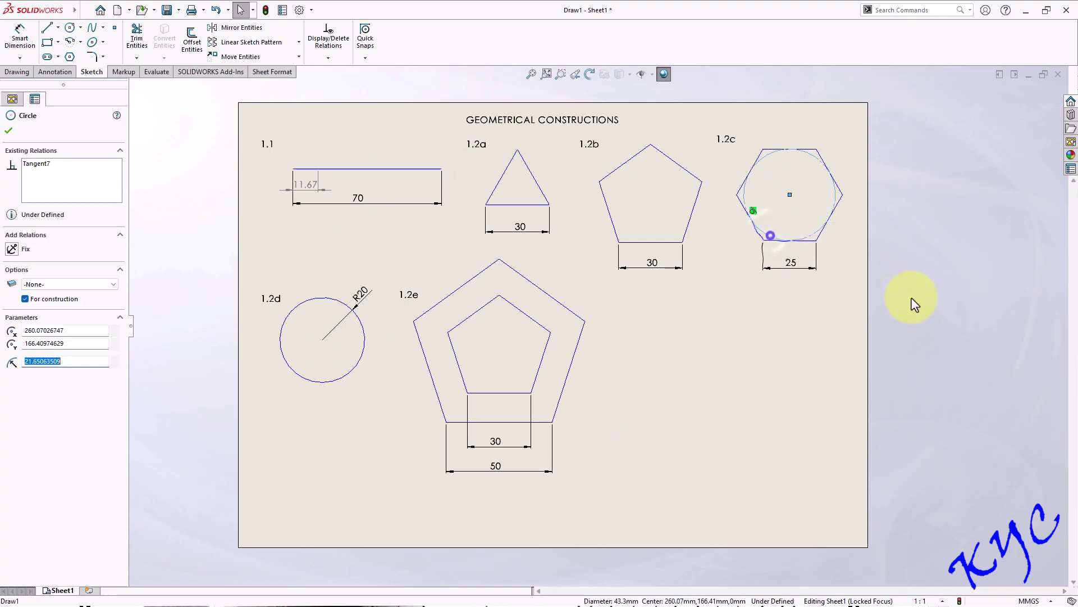
pyautogui.press('Delete')
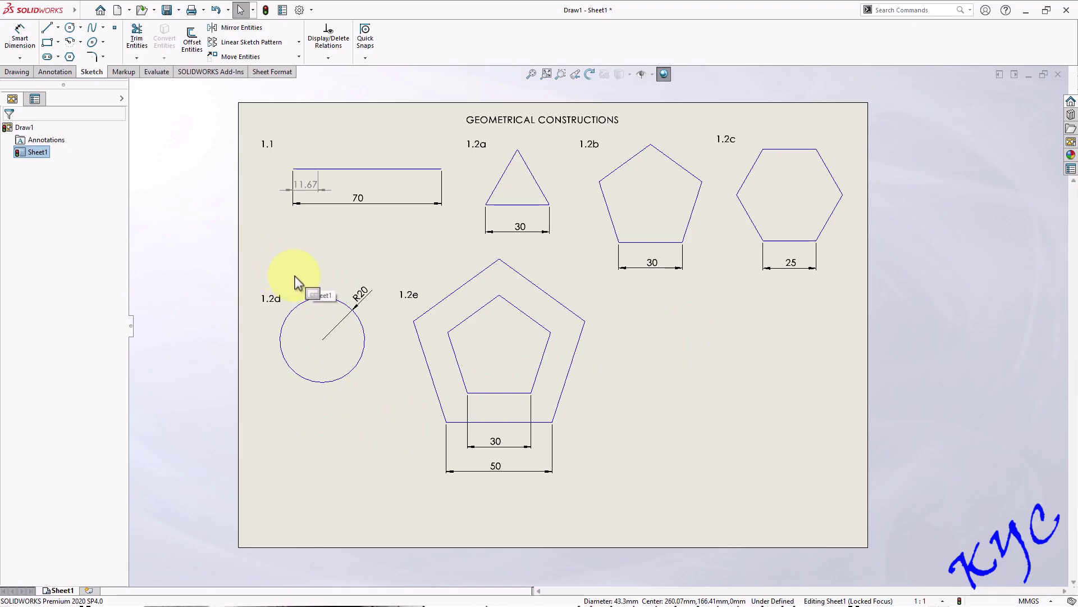
# Display the Line Format tools in the drawing workspace
pyautogui.rightClick(400, 54)
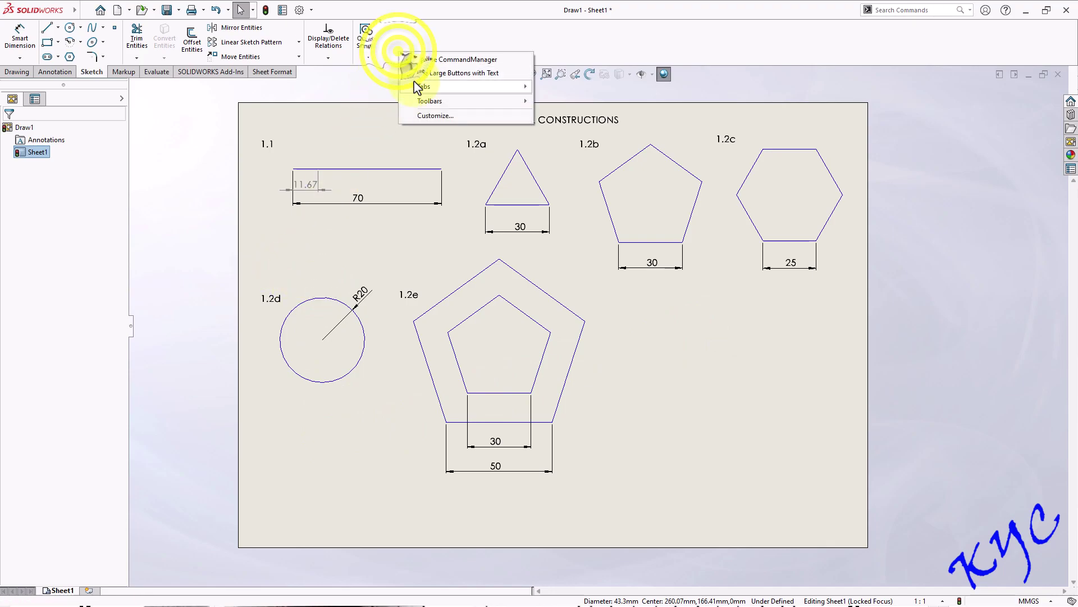
pyautogui.click(423, 101)
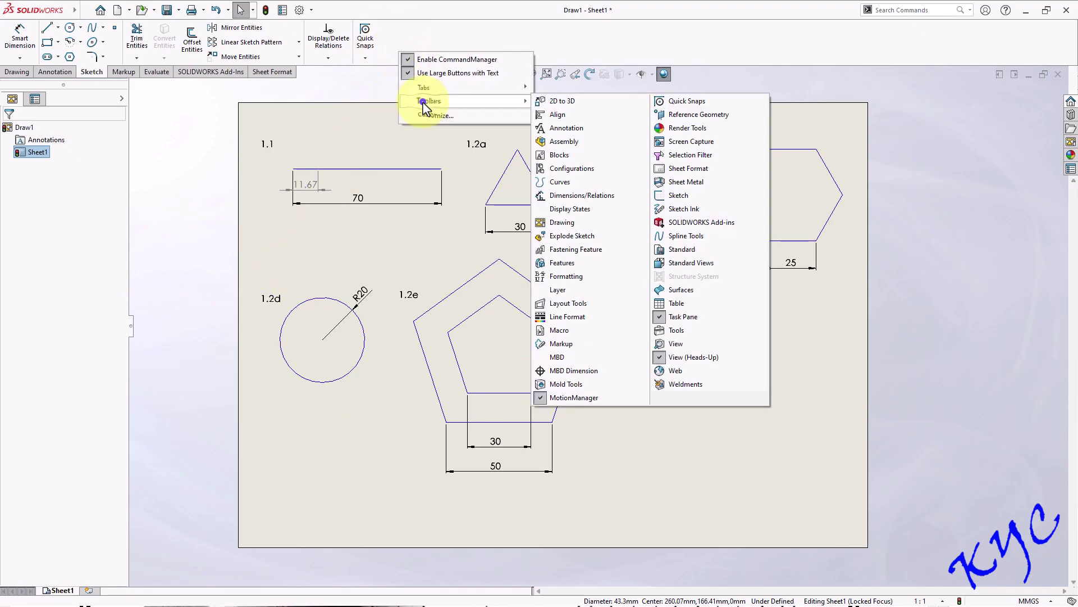
pyautogui.click(572, 317)
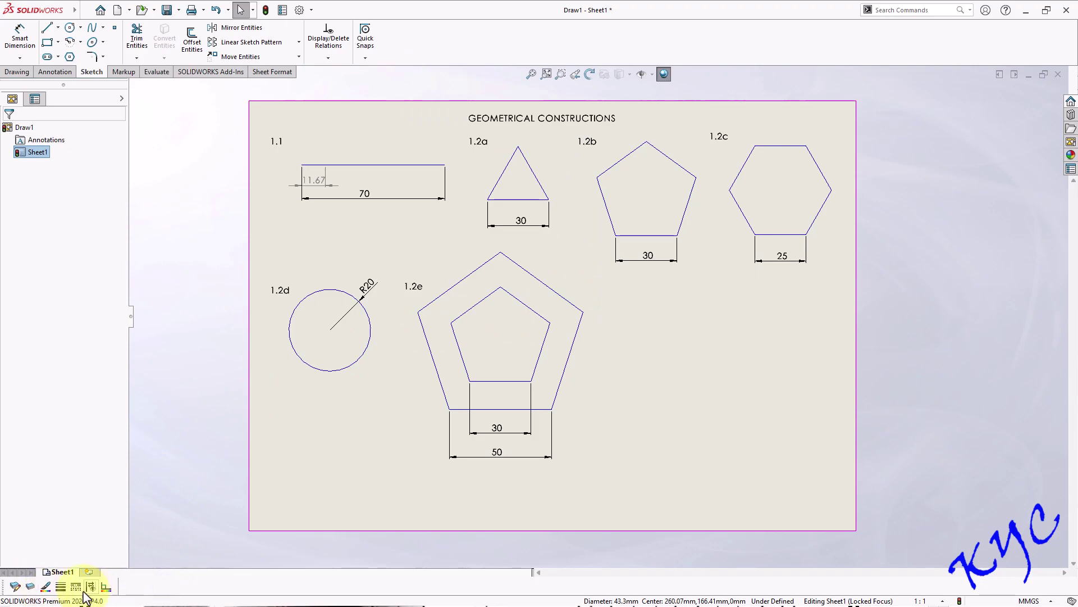
pyautogui.moveTo(3, 584)
pyautogui.mouseDown()
pyautogui.moveTo(200, 469)
pyautogui.moveTo(248, 301)
pyautogui.moveTo(287, 290)
pyautogui.moveTo(120, 578)
pyautogui.moveTo(77, 594)
pyautogui.moveTo(32, 587)
pyautogui.mouseUp()
pyautogui.click(312, 460)
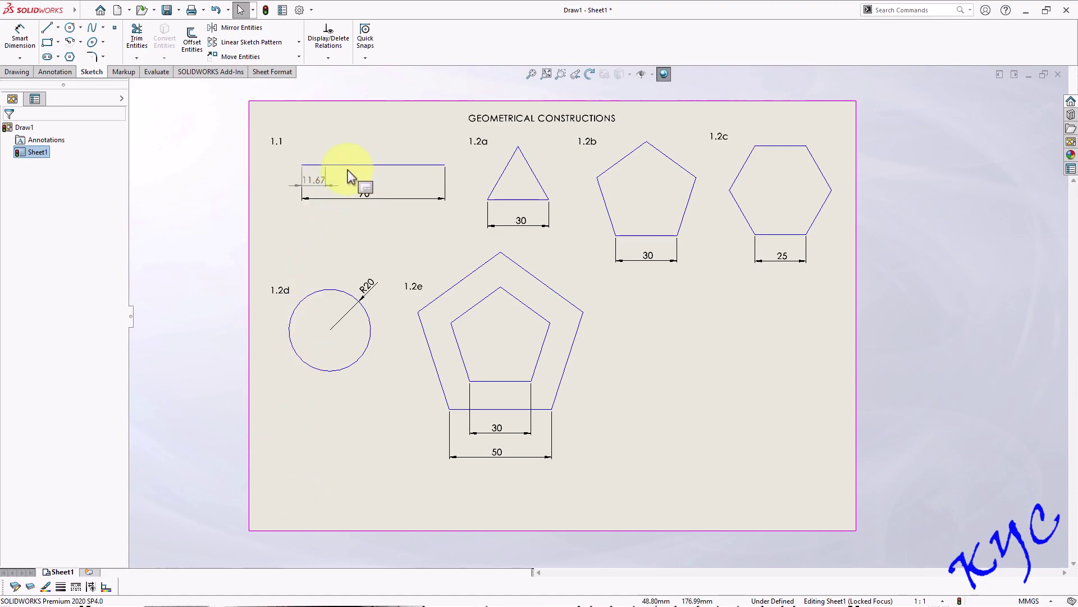
# Set the thickness of the 70 mm line in figure 1.1 to 0.5 mm
pyautogui.moveTo(269, 207); pyautogui.dragTo(464, 149)
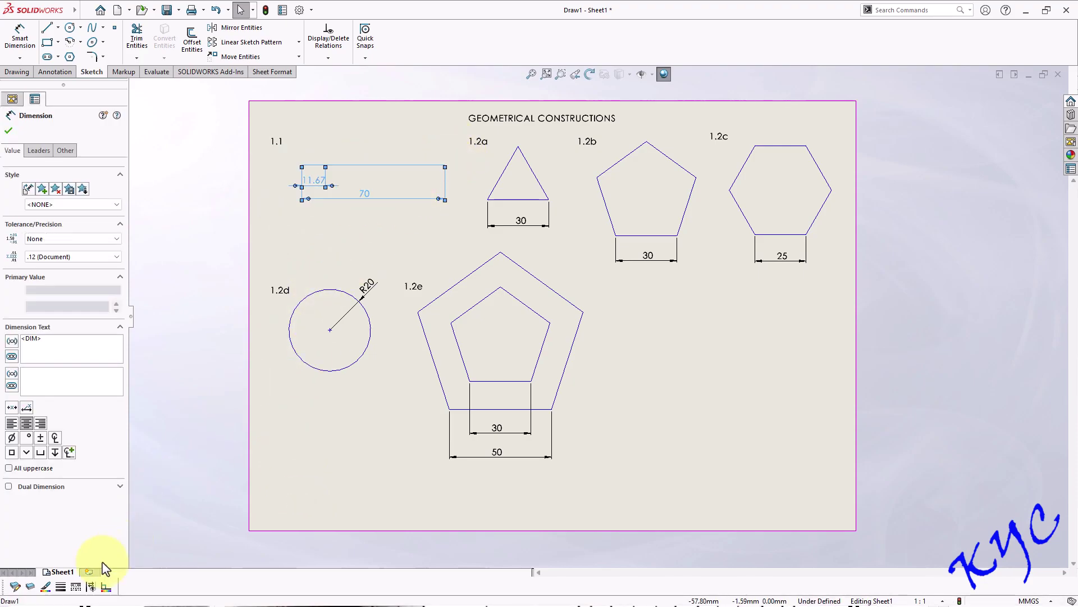
pyautogui.click(63, 586)
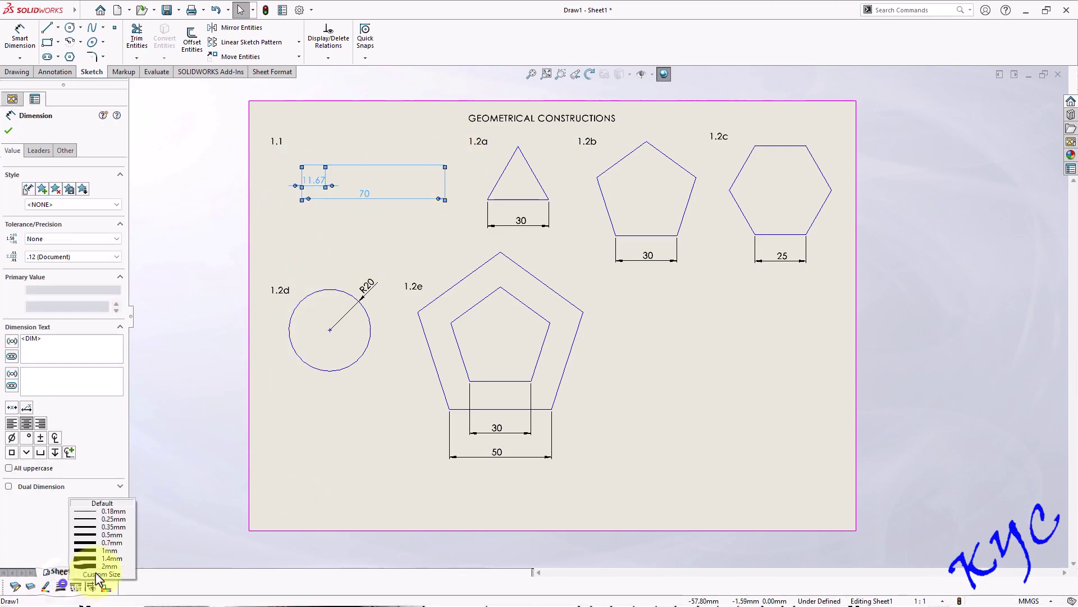
pyautogui.click(117, 534)
pyautogui.click(354, 457)
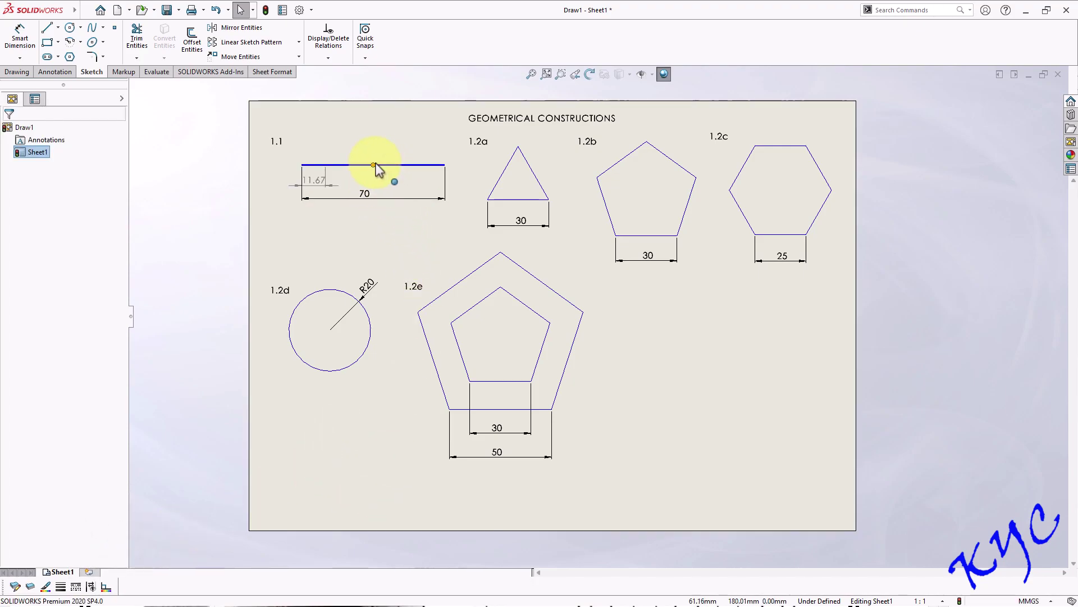
# Thicken the outlines of the 1.2a triangle, 1.2b pentagon and 1.2c hexagon to match the line in figure 1.1
pyautogui.moveTo(438, 258)
pyautogui.mouseDown()
pyautogui.moveTo(854, 163)
pyautogui.moveTo(854, 126)
pyautogui.mouseUp()
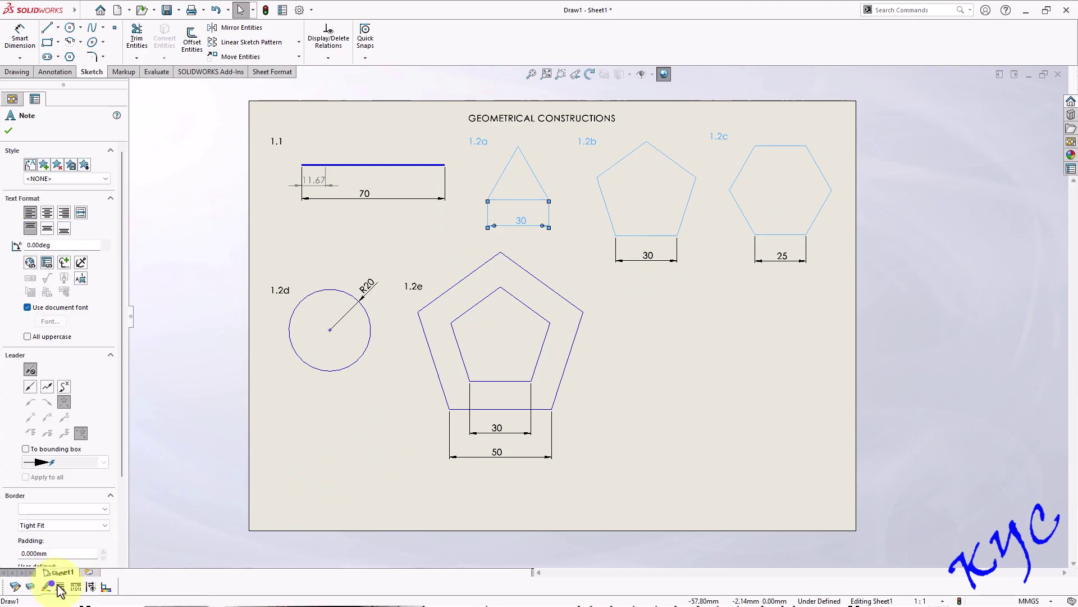
pyautogui.click(60, 588)
pyautogui.click(543, 392)
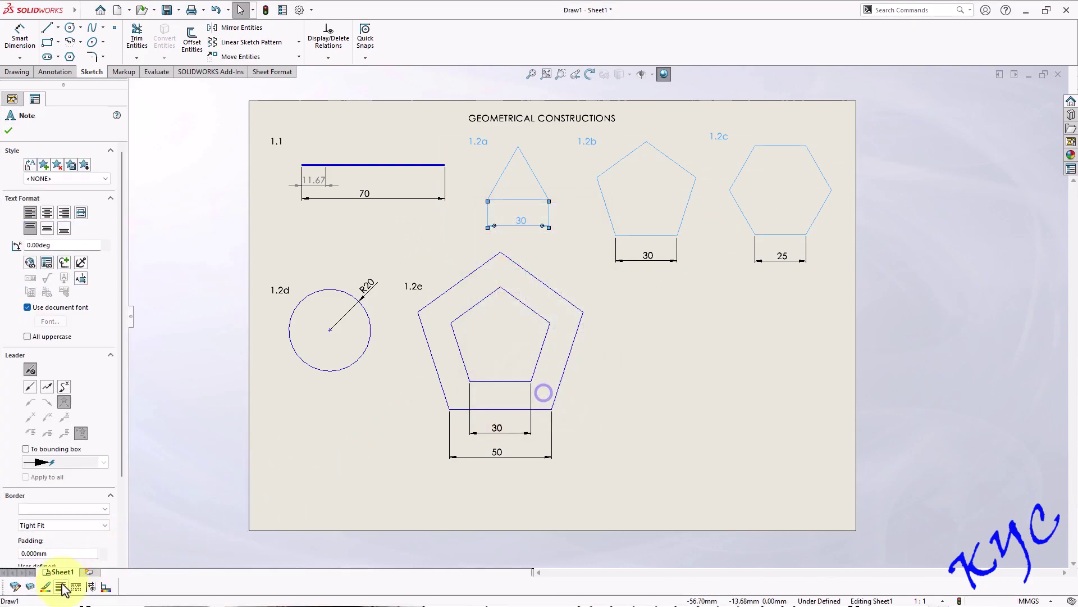
pyautogui.click(60, 586)
pyautogui.click(113, 537)
pyautogui.click(308, 454)
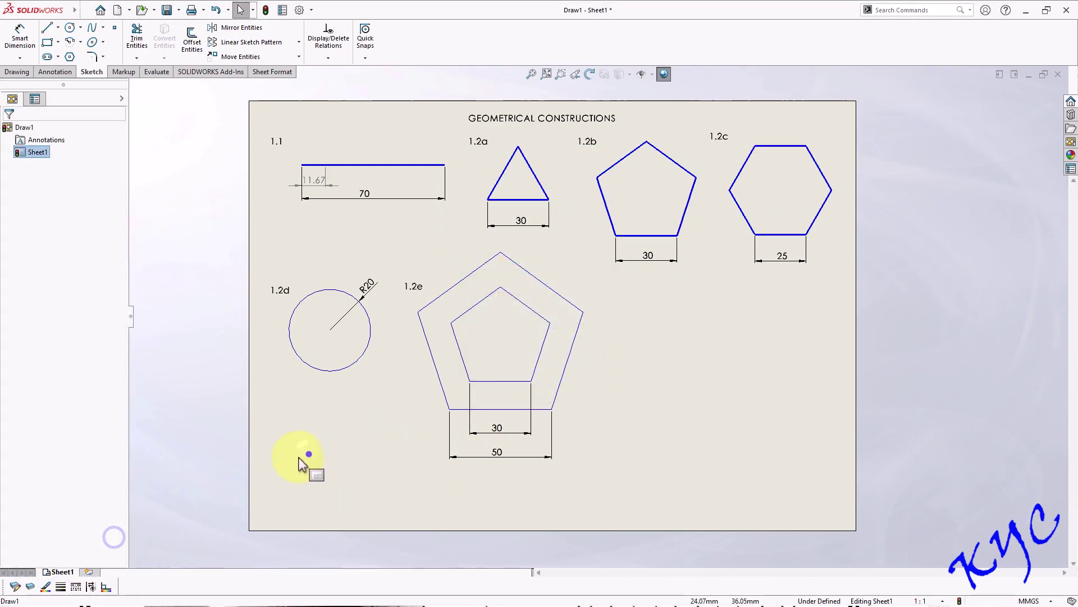
# Apply the same thicker line to the 1.2d circle and both 1.2e pentagons
pyautogui.moveTo(251, 492); pyautogui.dragTo(599, 247)
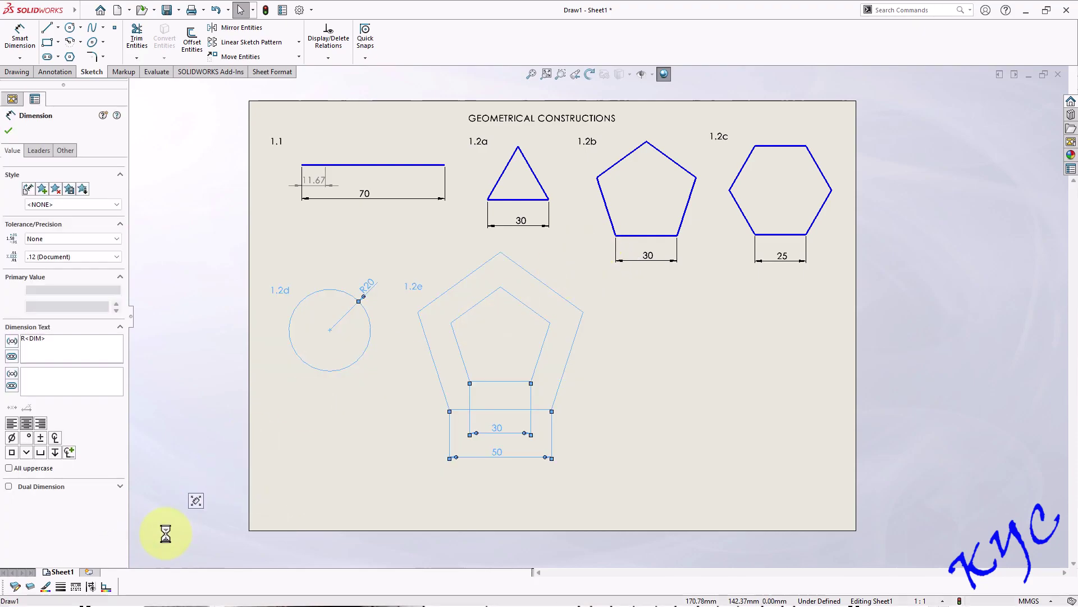
pyautogui.click(65, 588)
pyautogui.click(116, 533)
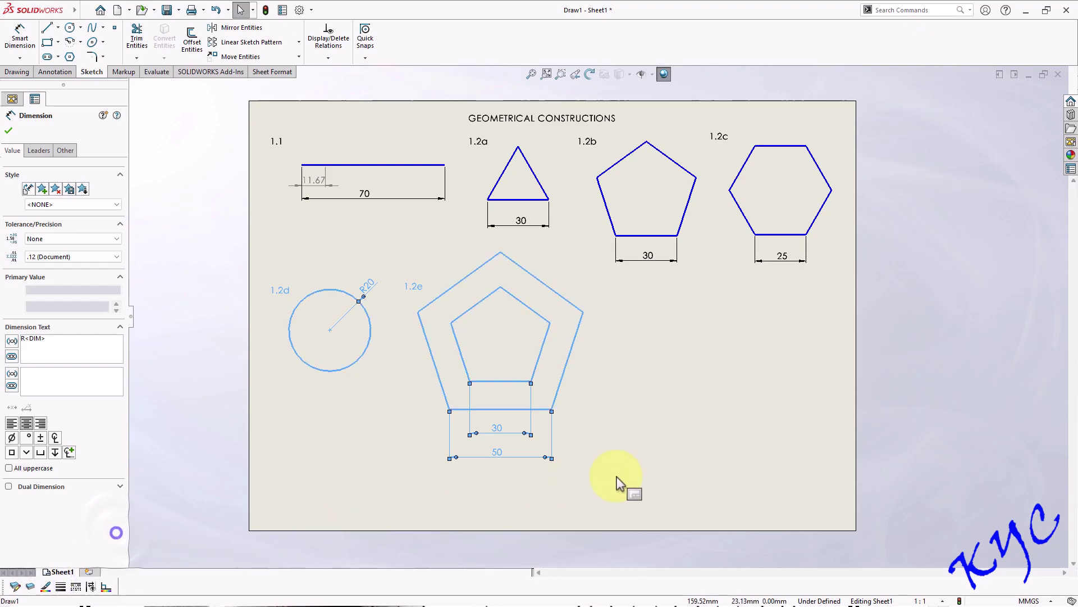
pyautogui.click(672, 458)
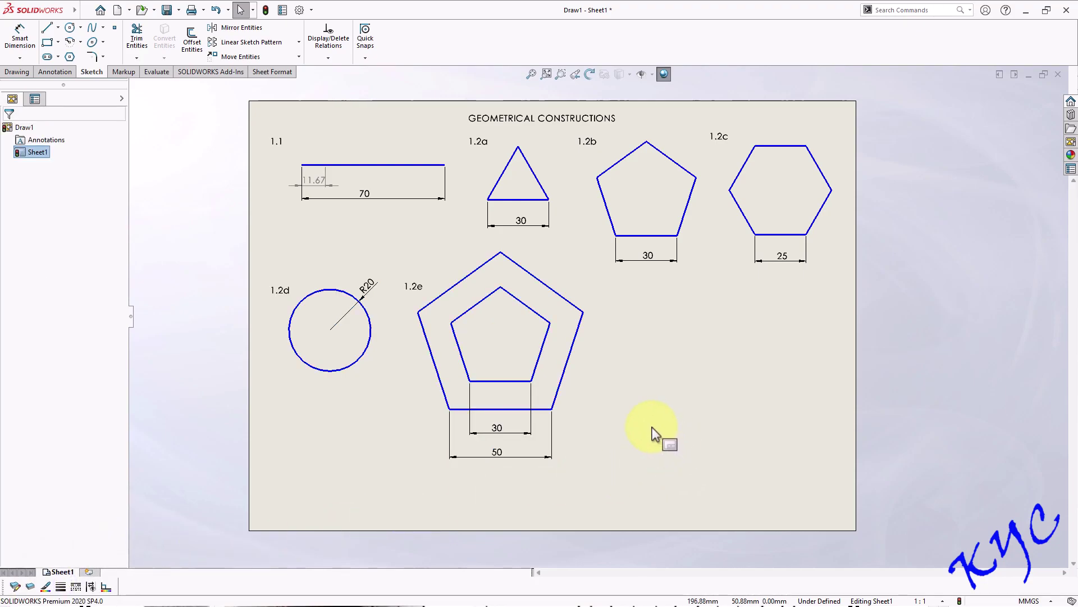
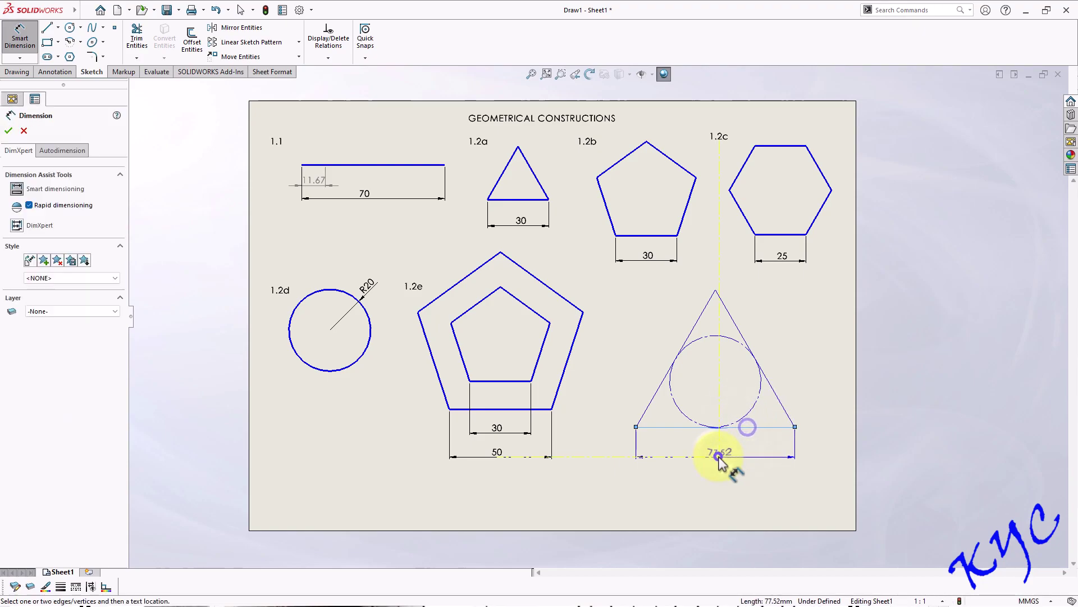
# Set the base of the new triangle beside figure 1.2e to 30 mm and delete its construction circle
pyautogui.write('30')
pyautogui.press('Return')
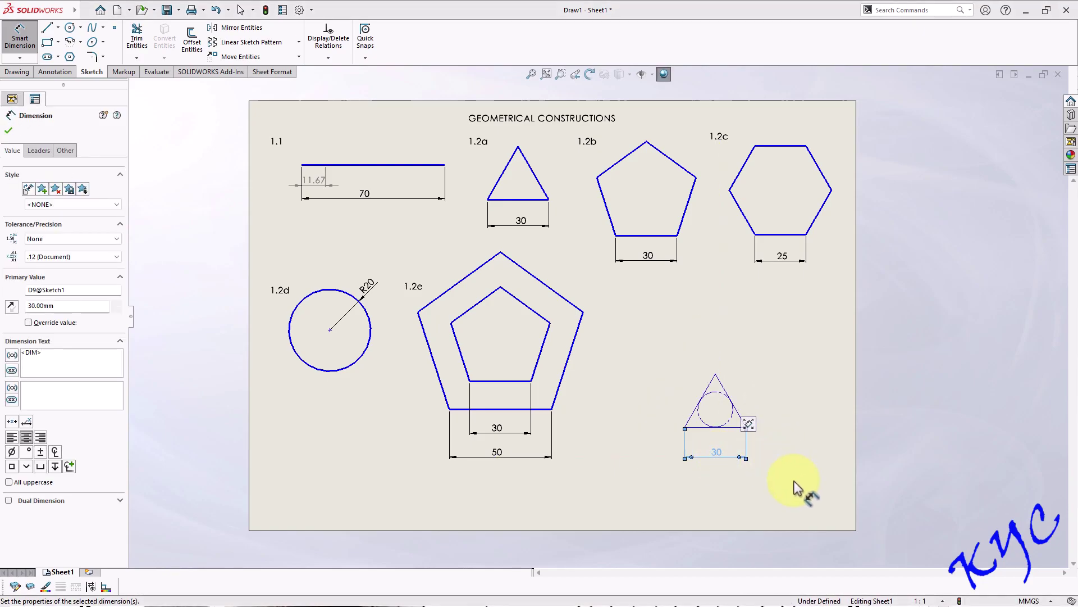
pyautogui.press('Escape')
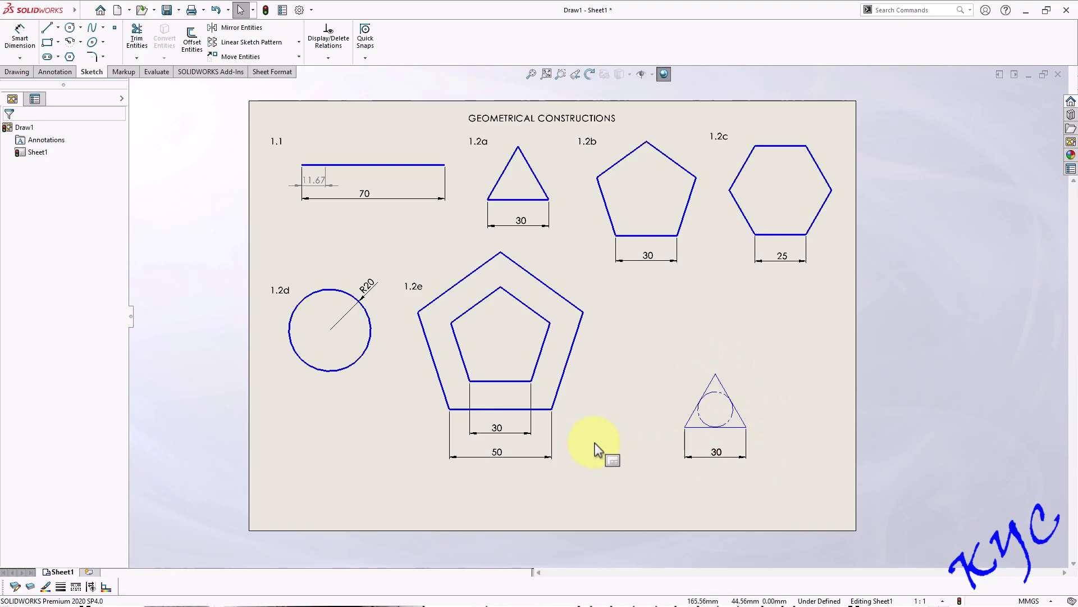
pyautogui.click(731, 416)
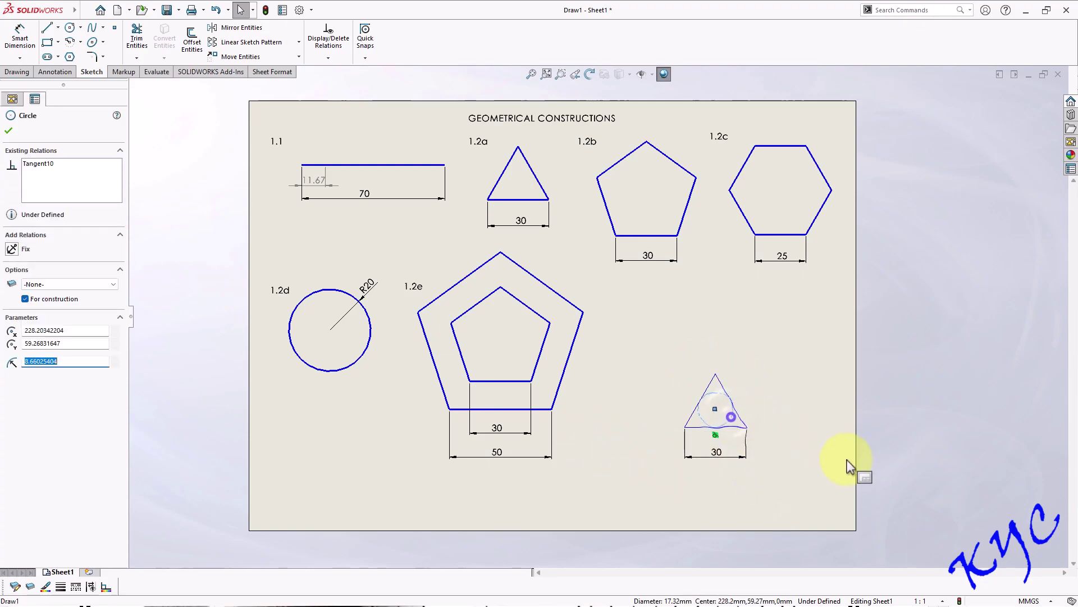
pyautogui.press('Escape')
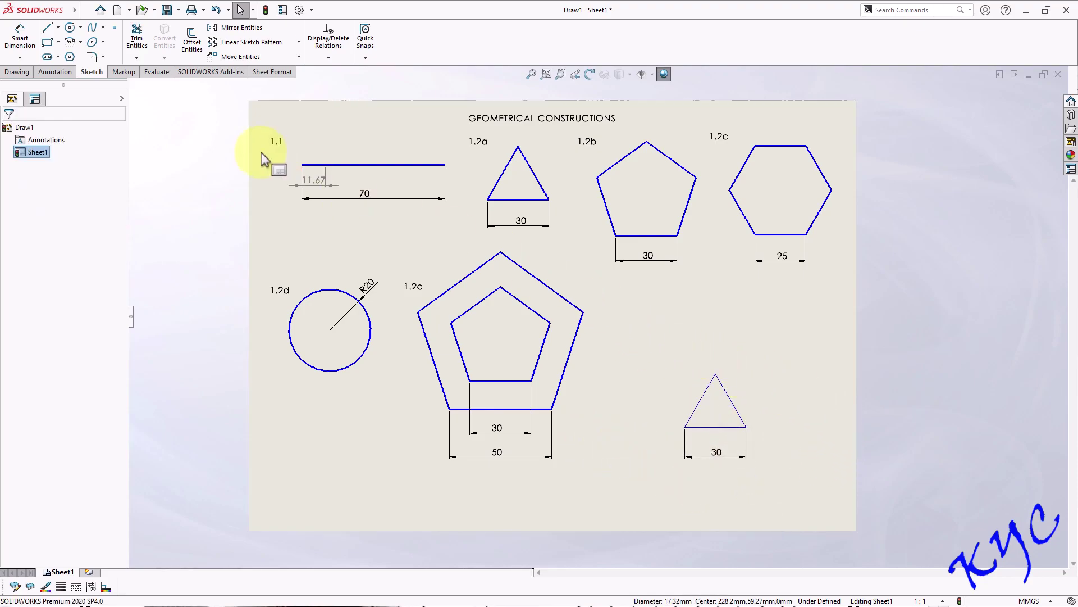
# Draw a tilted four-sided polygon on an inscribed circle, with sides about 32 mm, just above and to the right of the new triangle
pyautogui.click(70, 58)
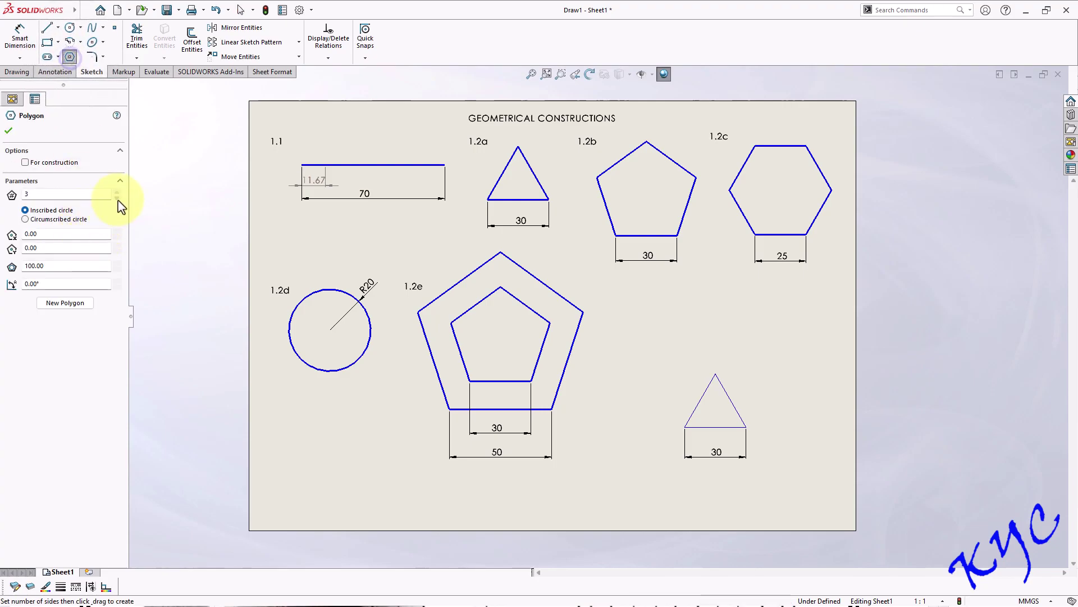
pyautogui.click(782, 364)
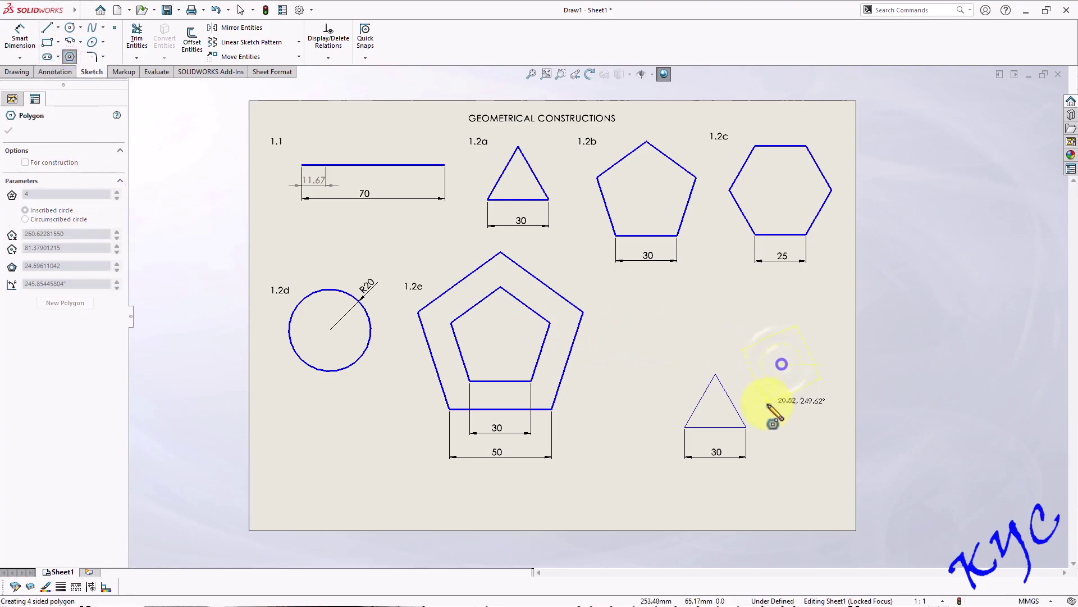
pyautogui.click(772, 409)
pyautogui.press('Escape')
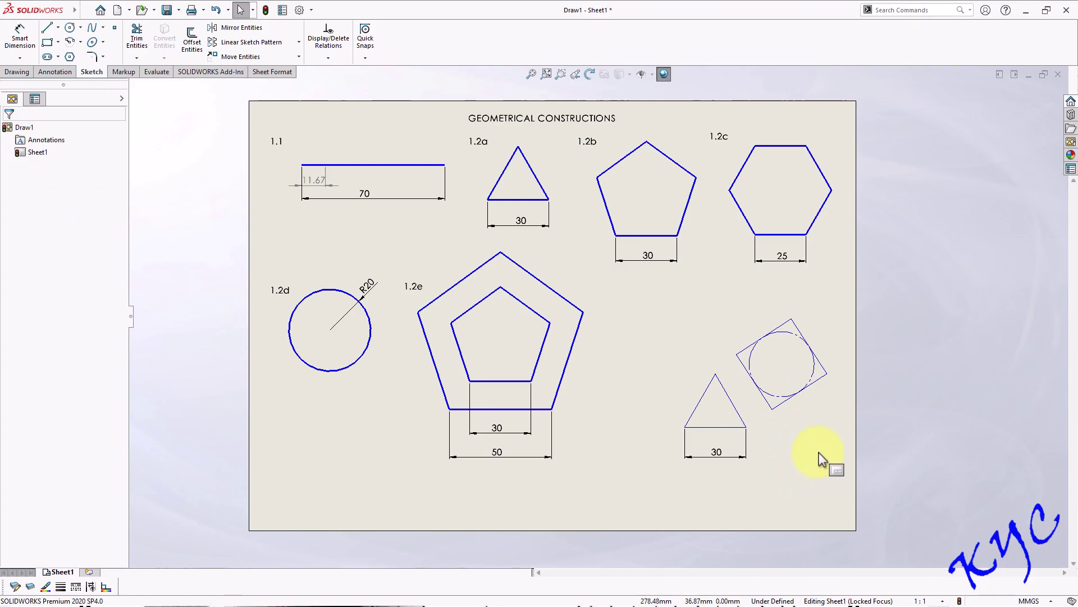
# Make the square's lower-left side equal in length and parallel to the triangle's right side
pyautogui.click(769, 407)
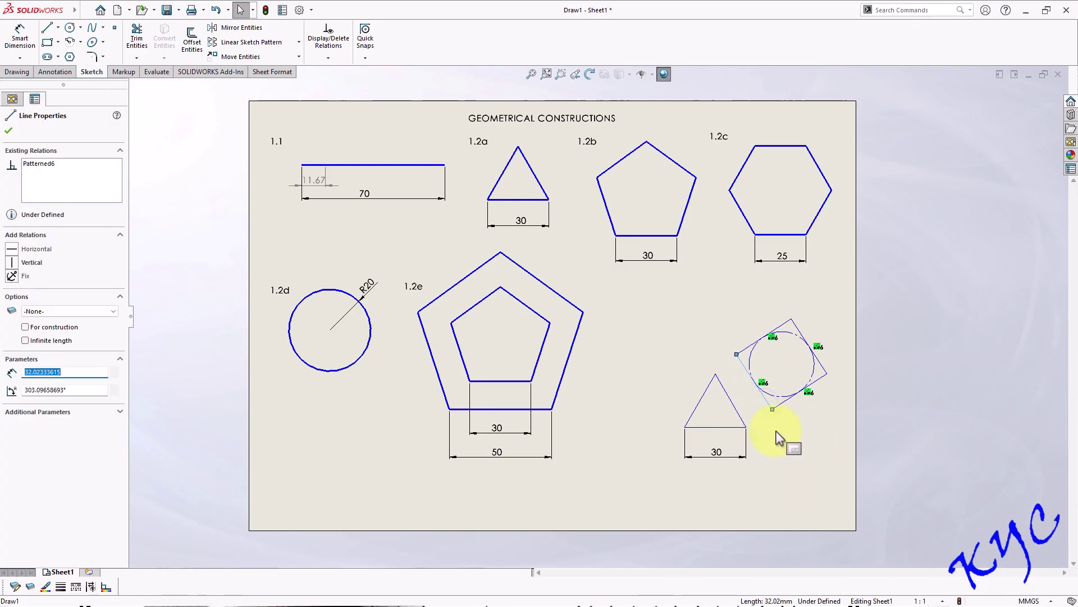
pyautogui.keyDown('ctrl'); pyautogui.click(744, 421); pyautogui.keyUp('ctrl')
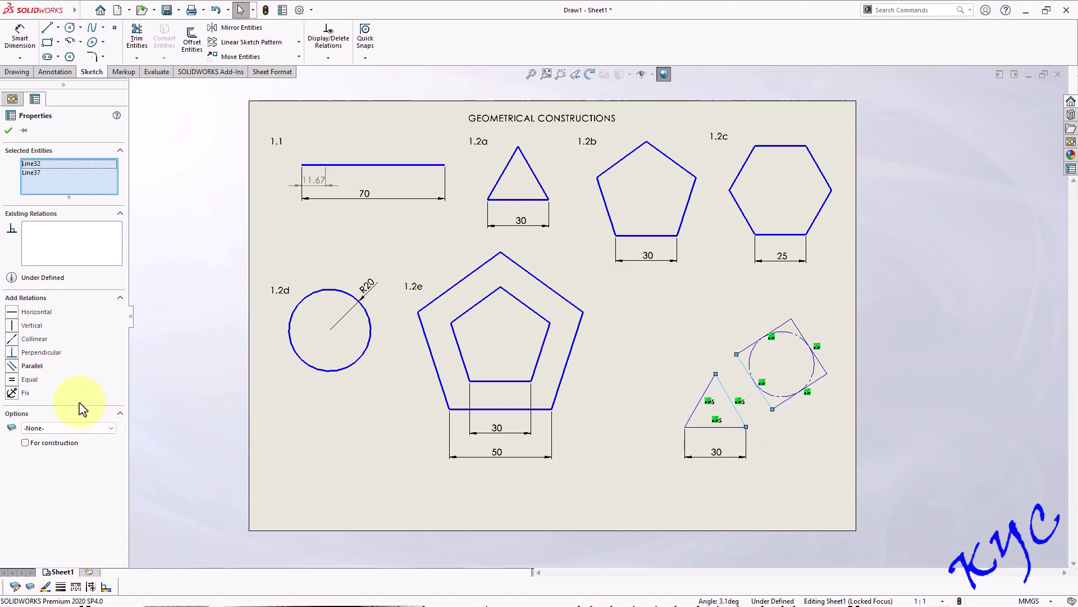
pyautogui.click(16, 380)
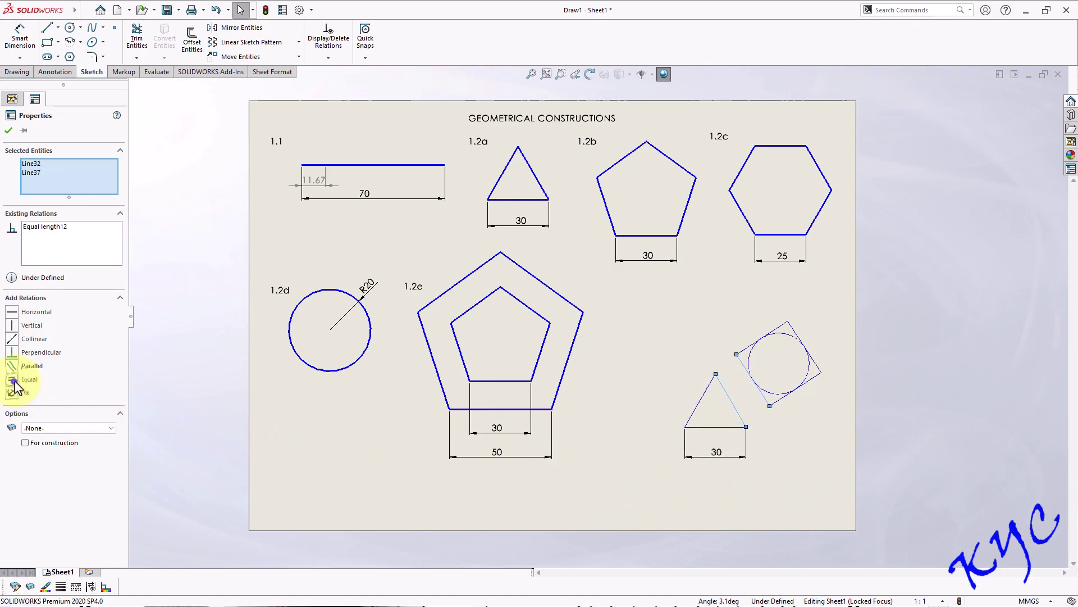
pyautogui.click(14, 367)
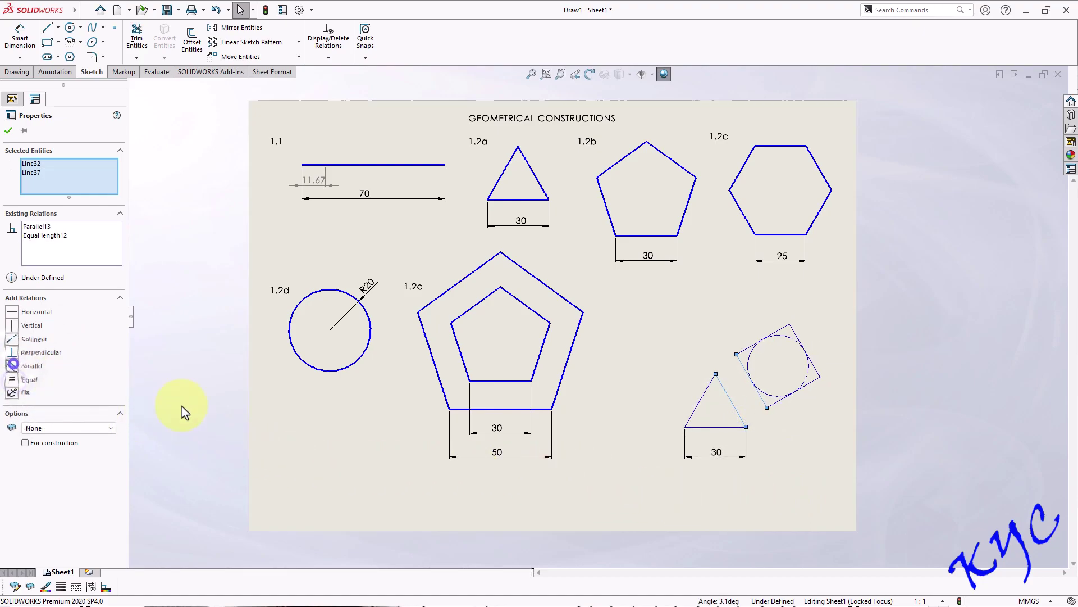
pyautogui.click(792, 450)
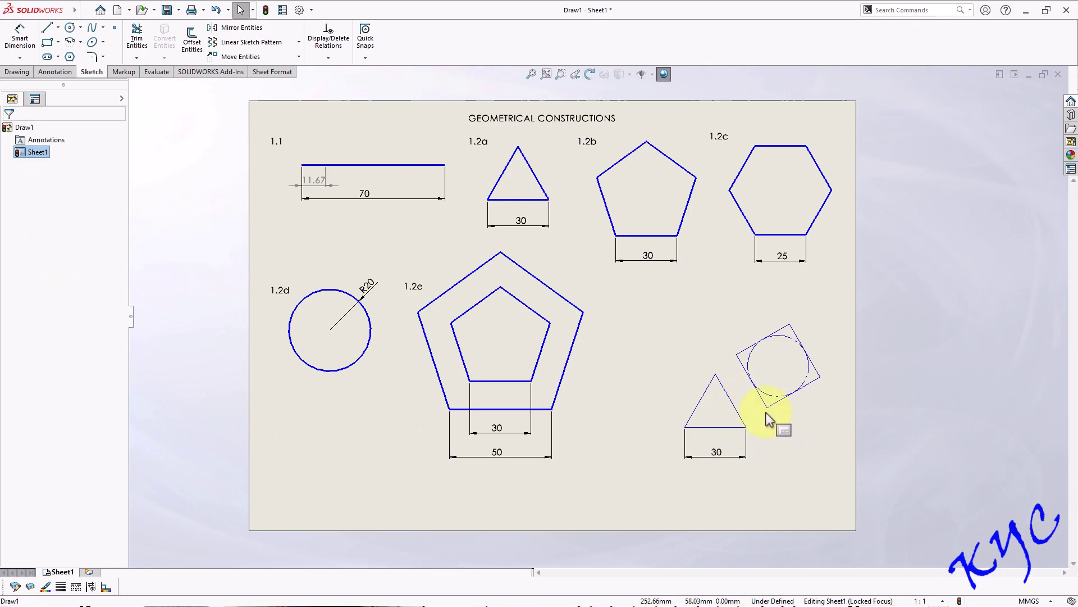
# Merge the square's left corner with the triangle's apex and delete the square's construction circle
pyautogui.click(739, 409)
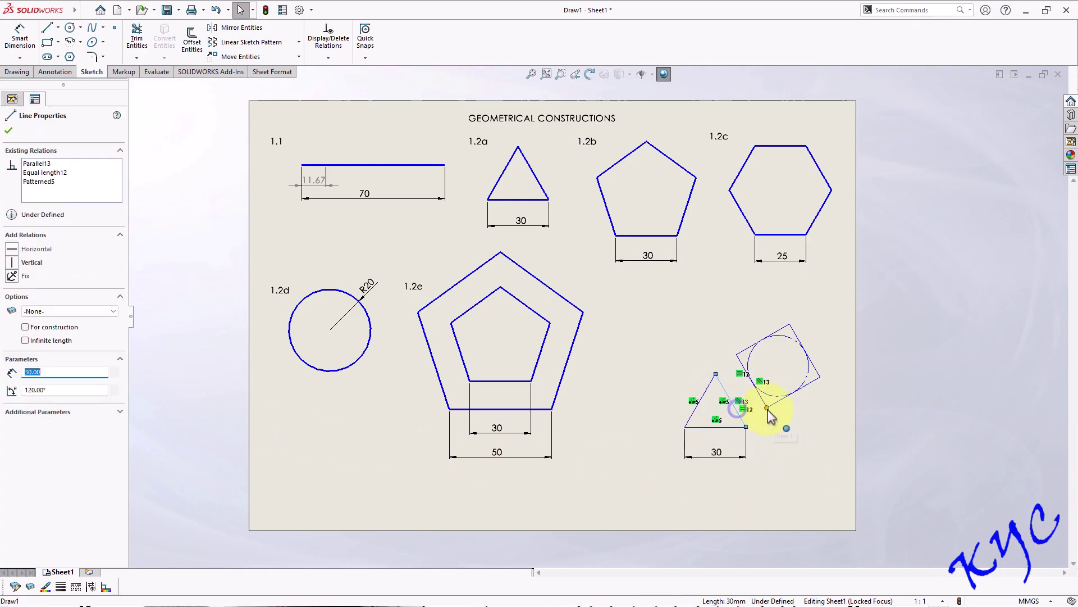
pyautogui.click(790, 437)
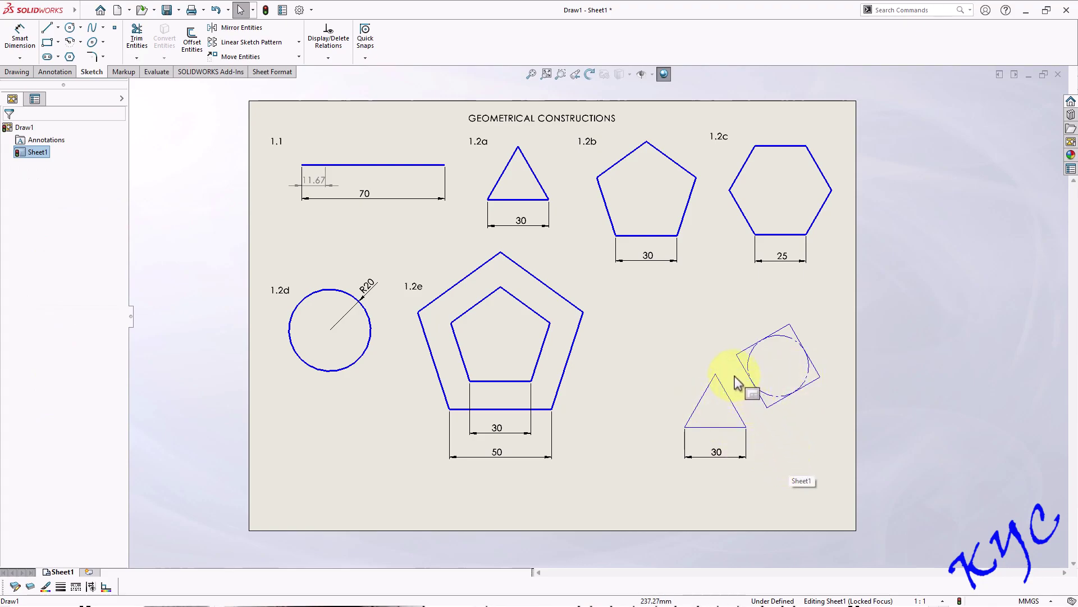
pyautogui.click(736, 355)
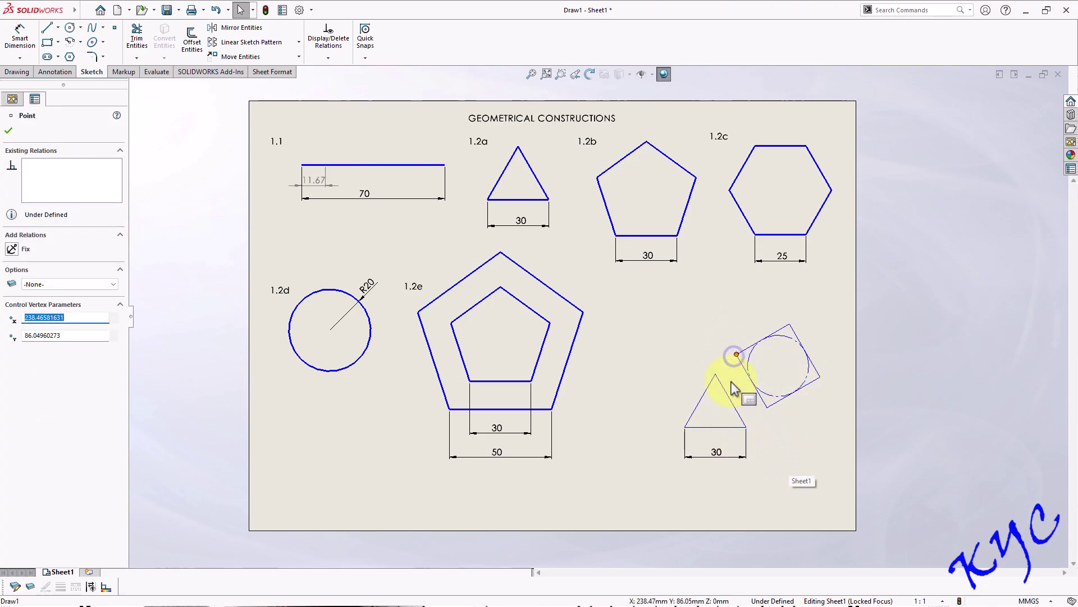
pyautogui.keyDown('ctrl'); pyautogui.click(715, 374); pyautogui.keyUp('ctrl')
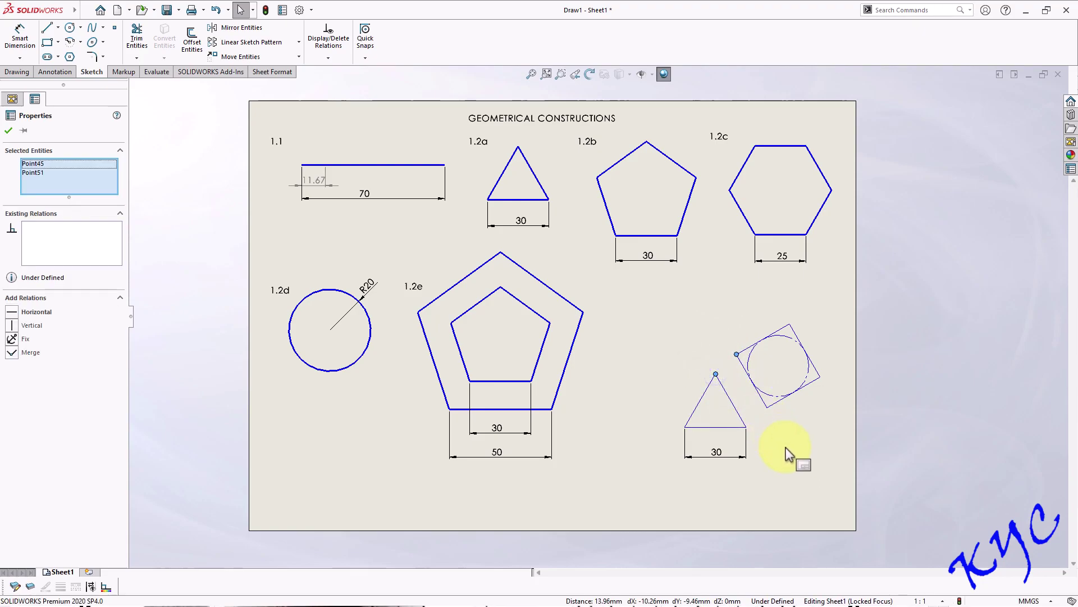
pyautogui.click(11, 352)
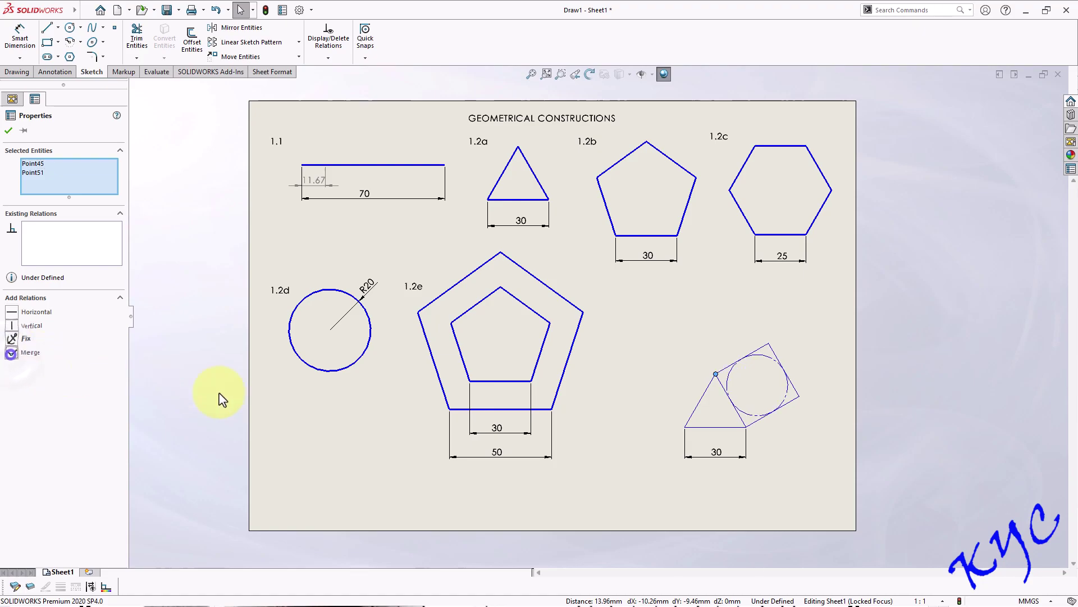
pyautogui.click(806, 463)
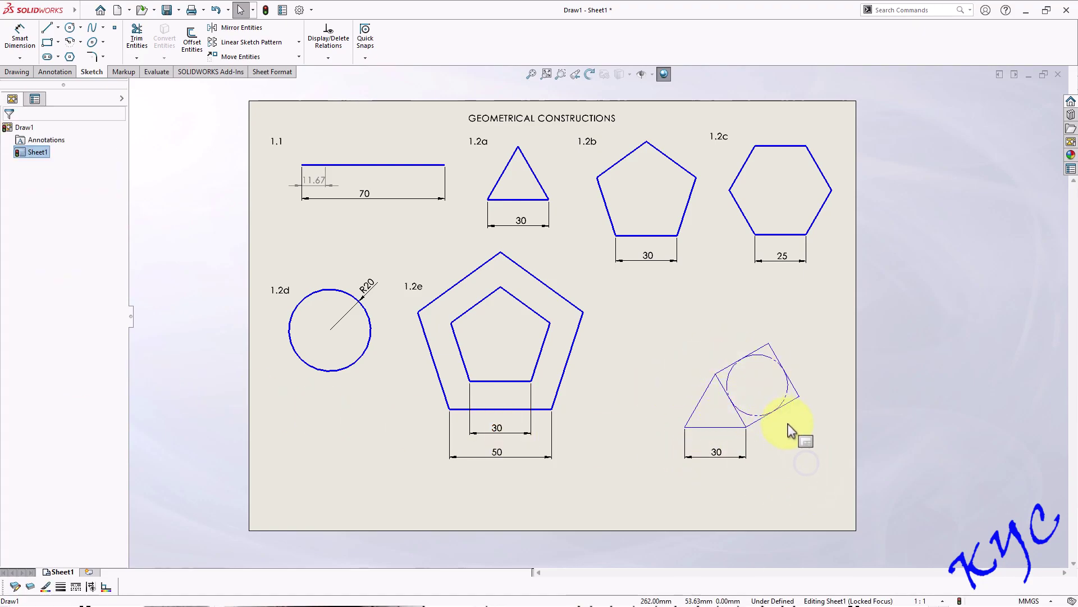
pyautogui.click(744, 413)
pyautogui.hotkey('ctrl', 'z')
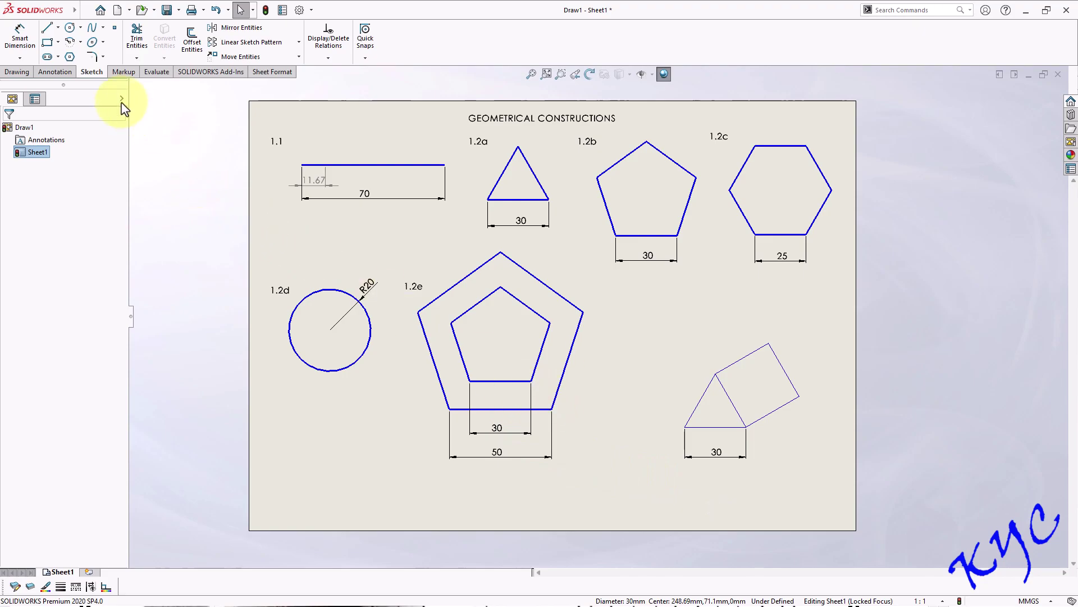
# Draw a five-sided polygon on an inscribed circle, with sides about 24 mm, to the left of the triangle
pyautogui.click(70, 56)
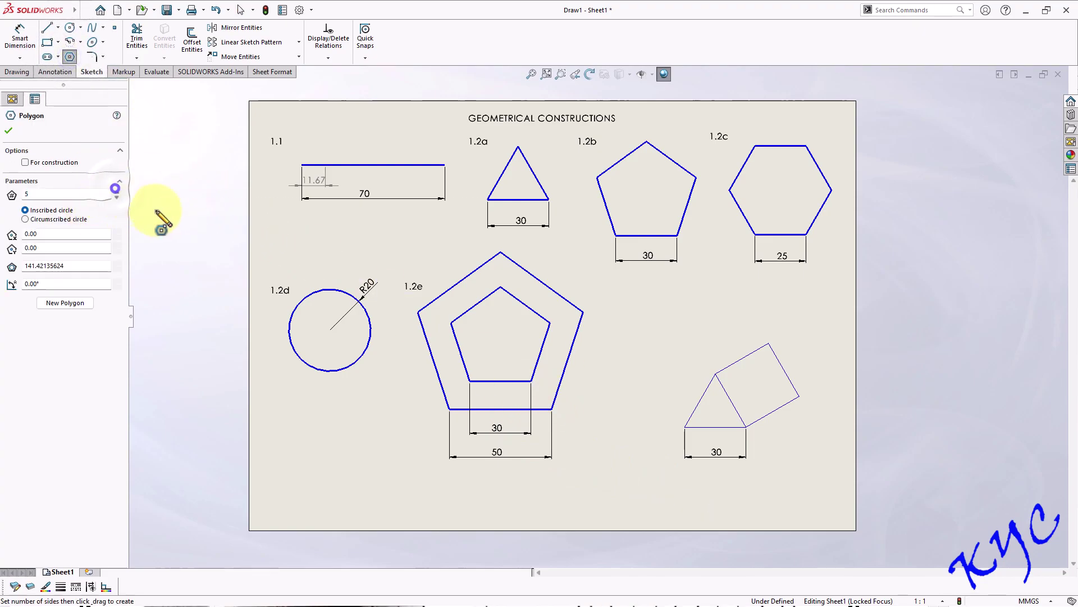
pyautogui.click(646, 377)
pyautogui.click(636, 417)
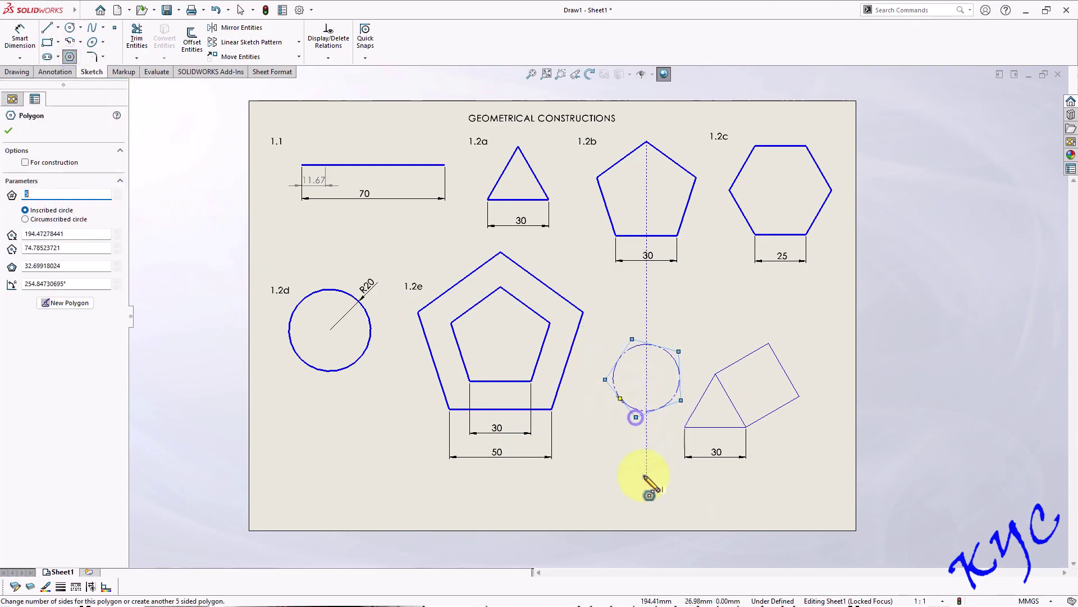
pyautogui.press('Escape')
# Make the new pentagon's right side equal in length and parallel to the triangle's left side
pyautogui.click(680, 373)
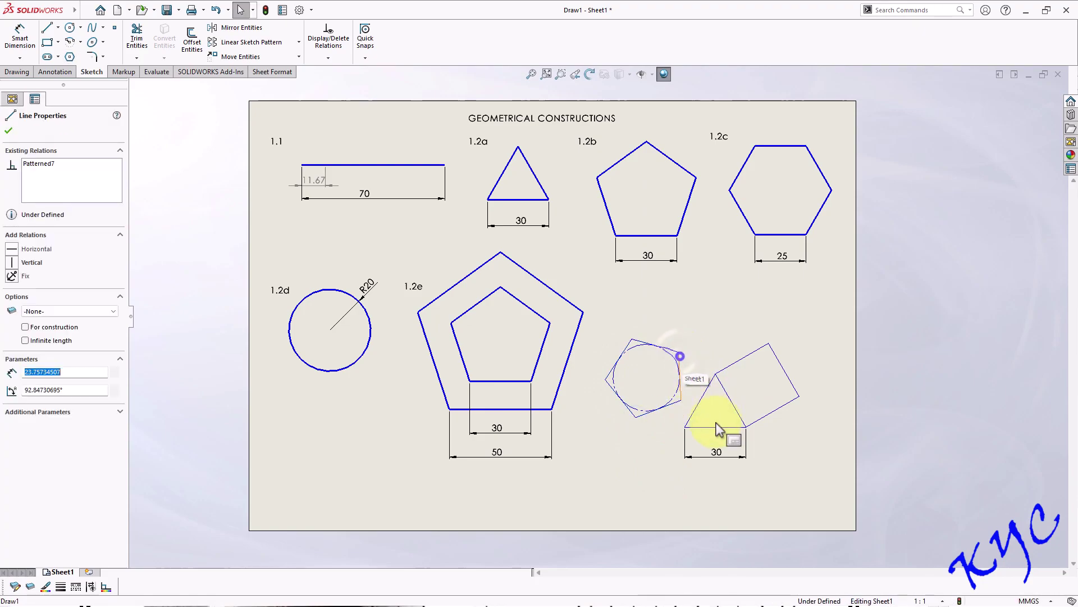
pyautogui.keyDown('ctrl'); pyautogui.click(700, 397); pyautogui.keyUp('ctrl')
pyautogui.click(13, 379)
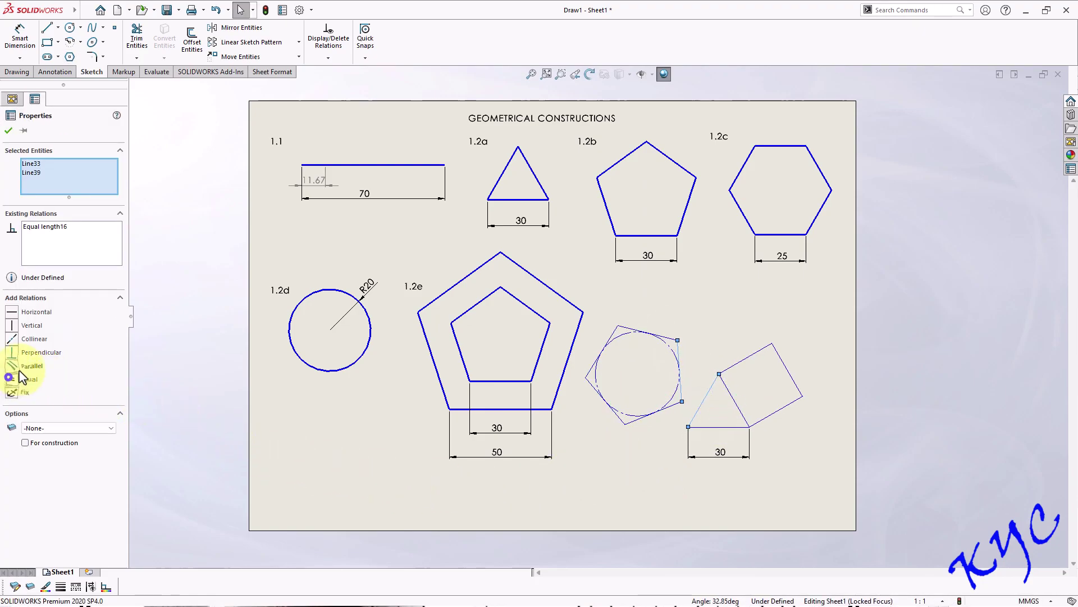
pyautogui.click(652, 503)
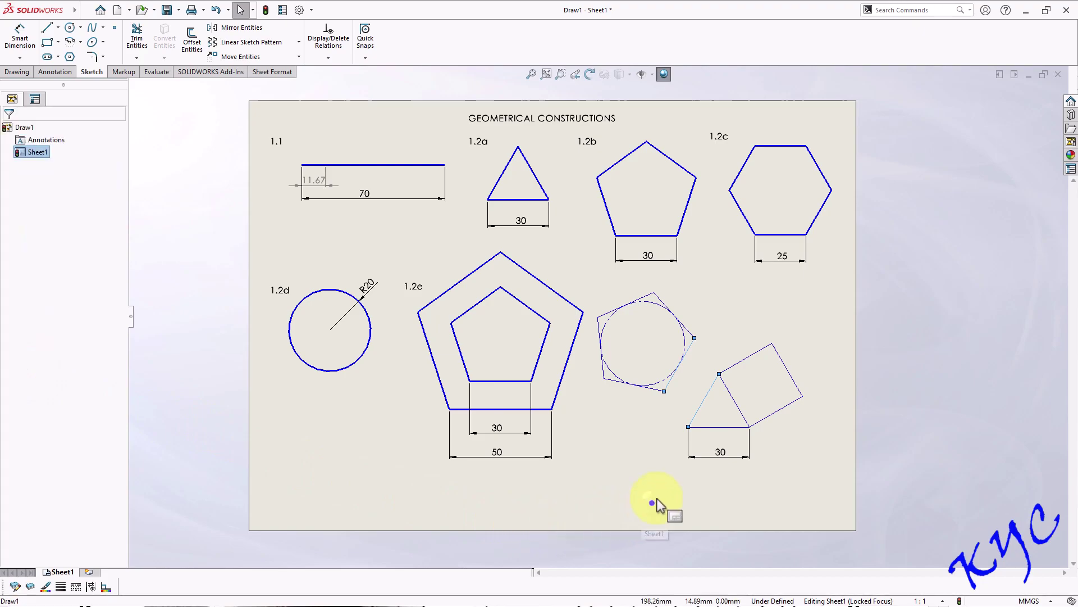
# Merge the pentagon's right corner with the triangle's apex and shift the joined figure slightly up and to the right
pyautogui.click(696, 337)
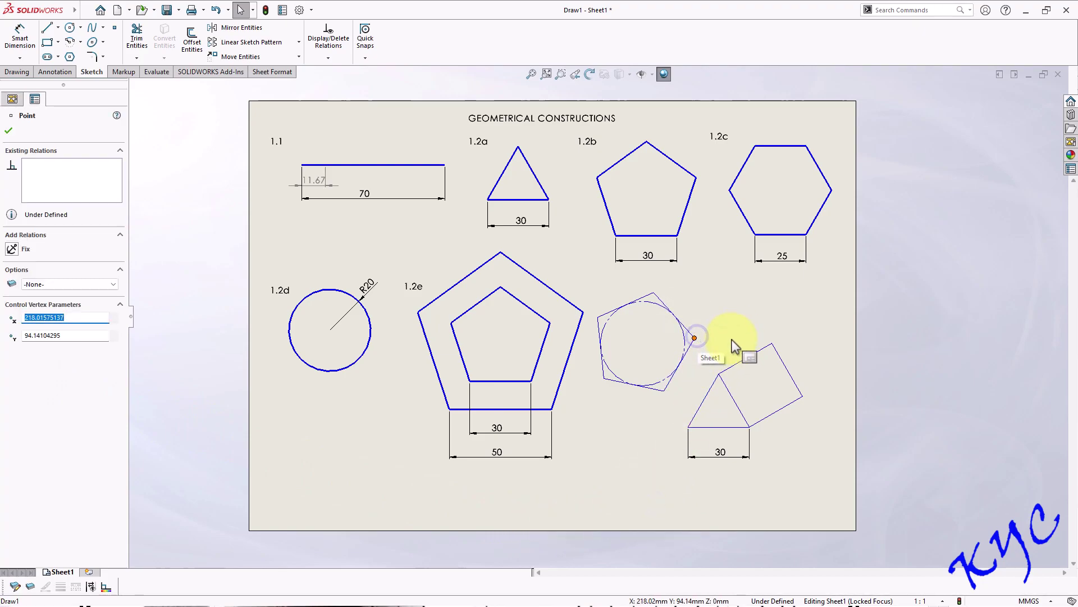
pyautogui.keyDown('ctrl'); pyautogui.click(719, 374); pyautogui.keyUp('ctrl')
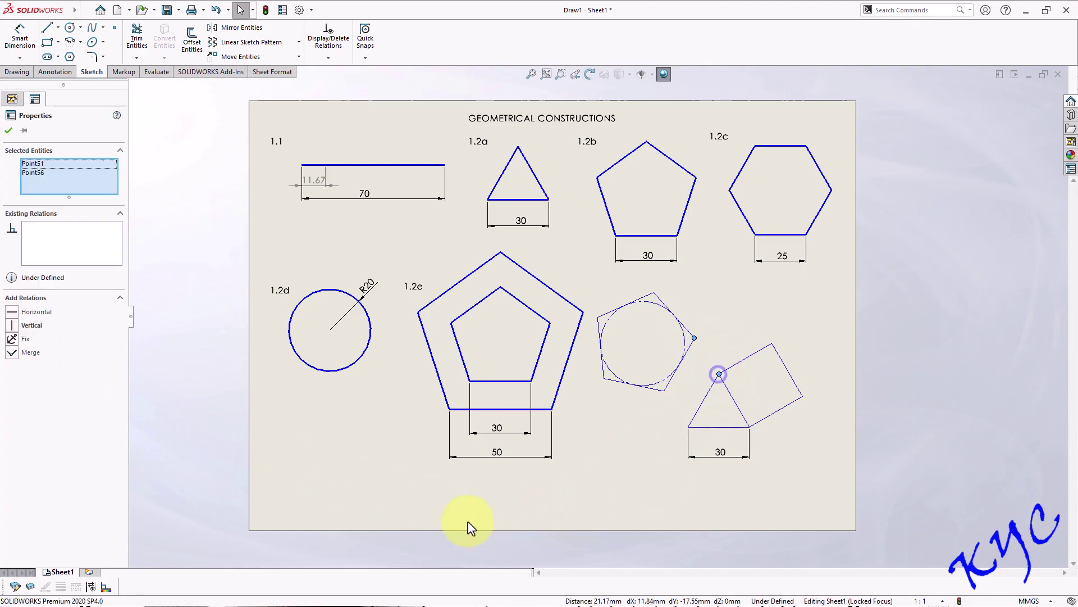
pyautogui.click(12, 352)
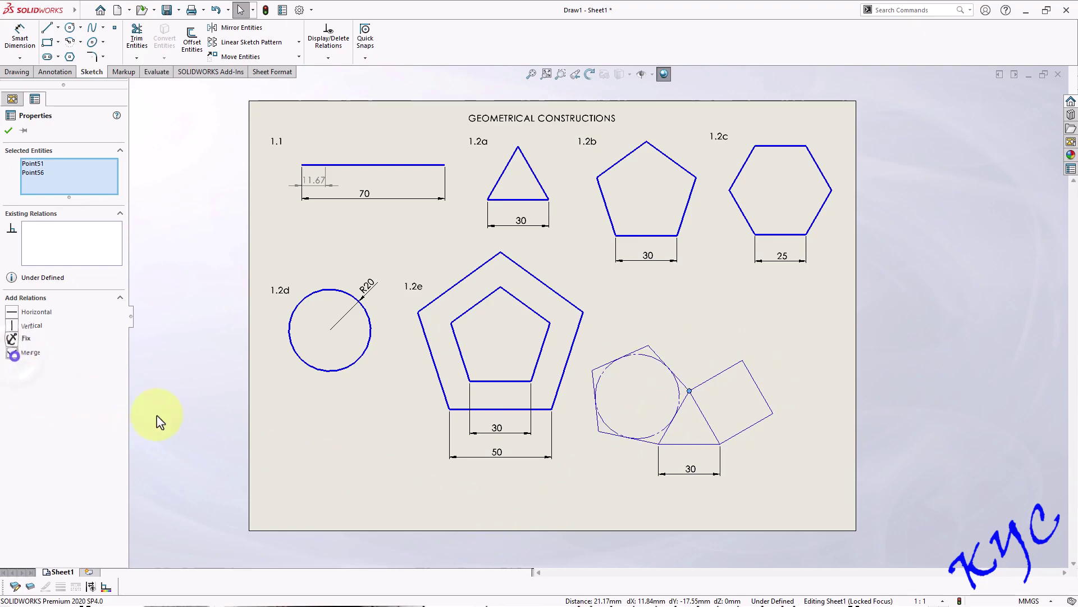
pyautogui.click(800, 478)
pyautogui.moveTo(689, 391); pyautogui.dragTo(723, 365)
pyautogui.click(766, 465)
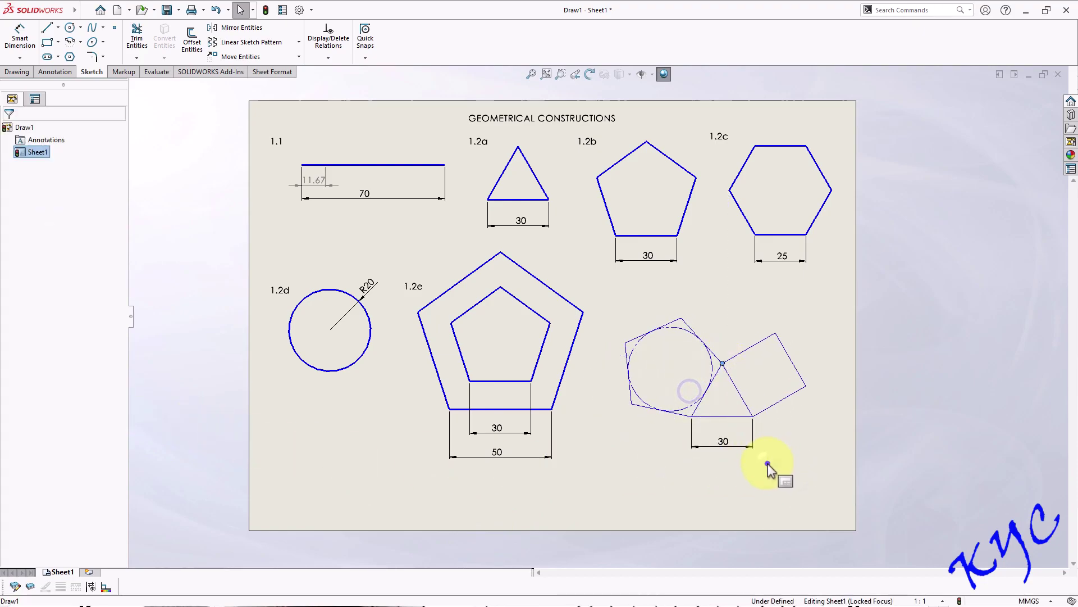
# Delete the construction circle inside the pentagon attached to the triangle
pyautogui.click(725, 428)
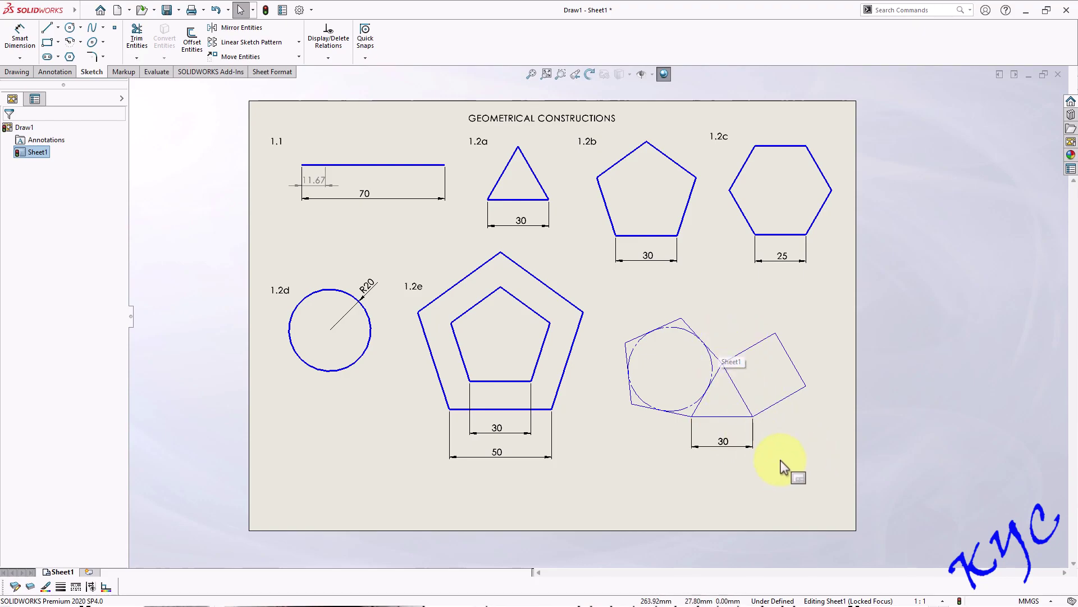
pyautogui.click(719, 365)
pyautogui.click(807, 411)
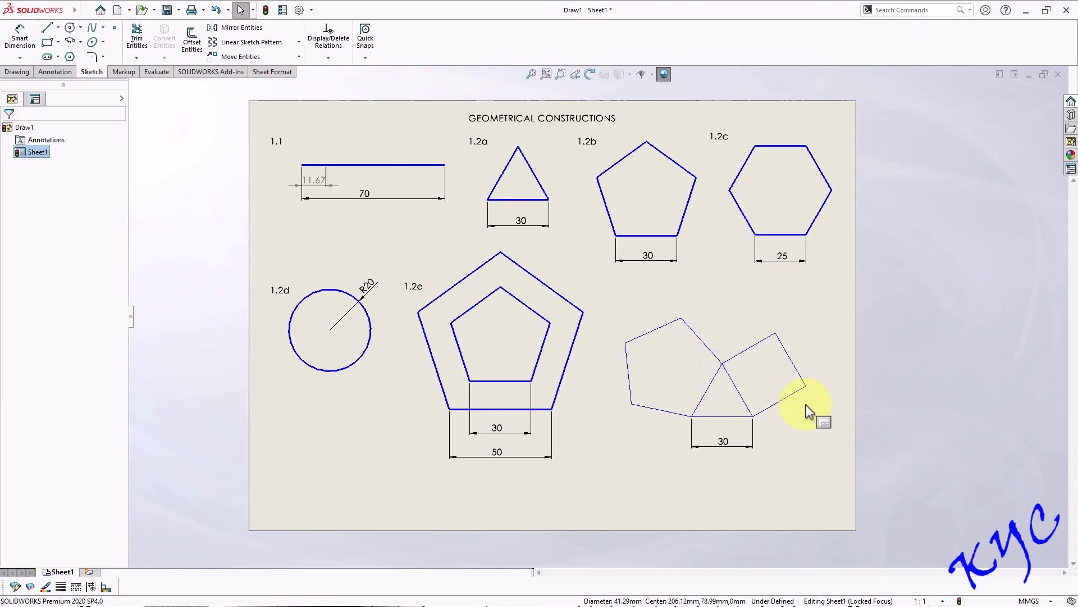
# Draw a six-sided polygon on an inscribed circle, with sides about 19 mm, below the triangle
pyautogui.click(69, 57)
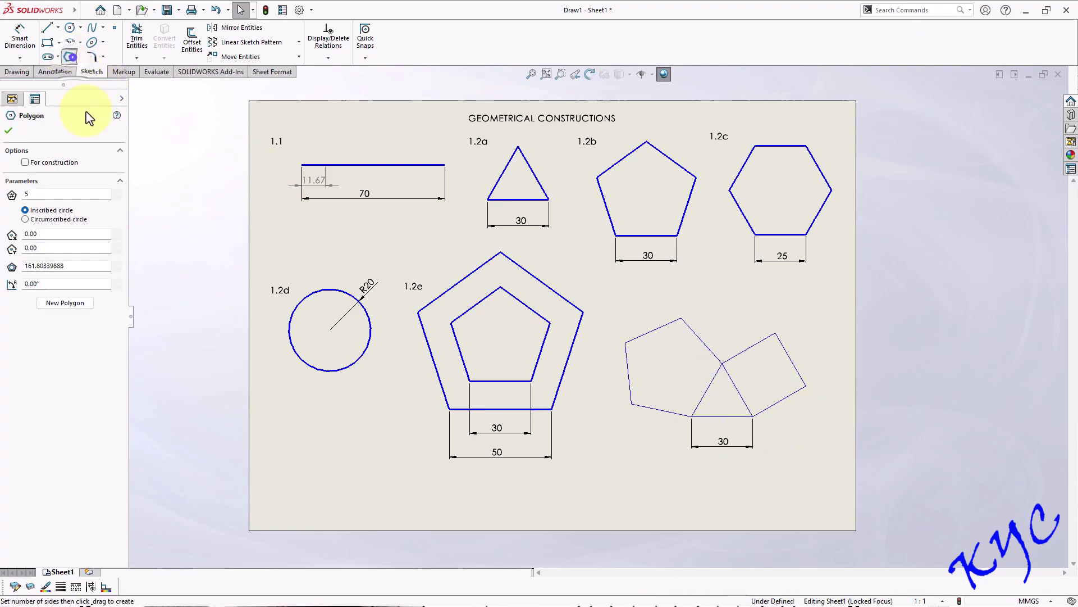
pyautogui.click(116, 193)
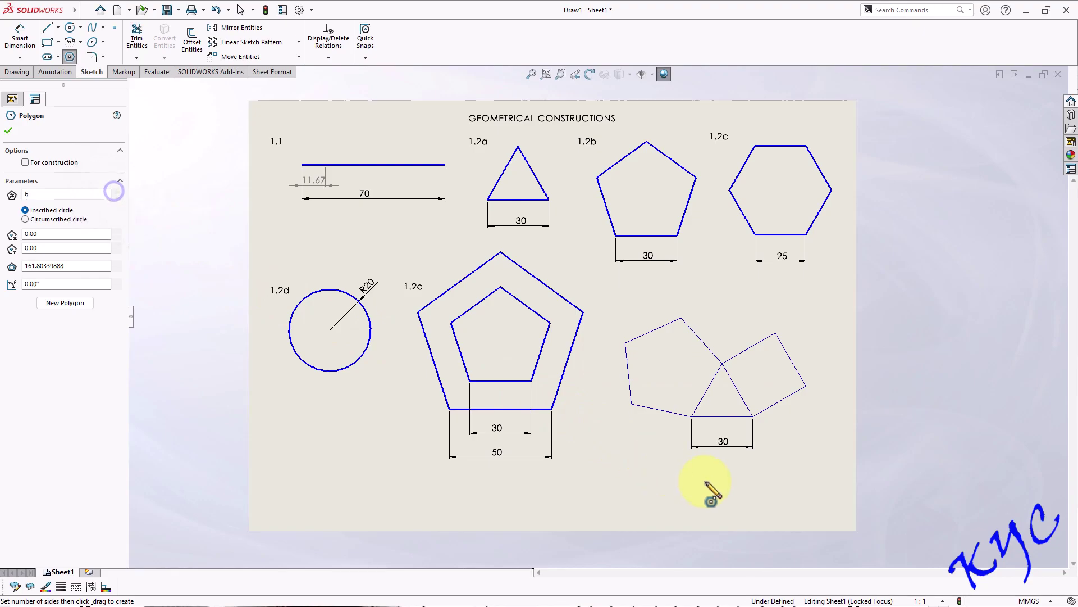
pyautogui.click(691, 482)
pyautogui.click(659, 503)
pyautogui.press('Escape')
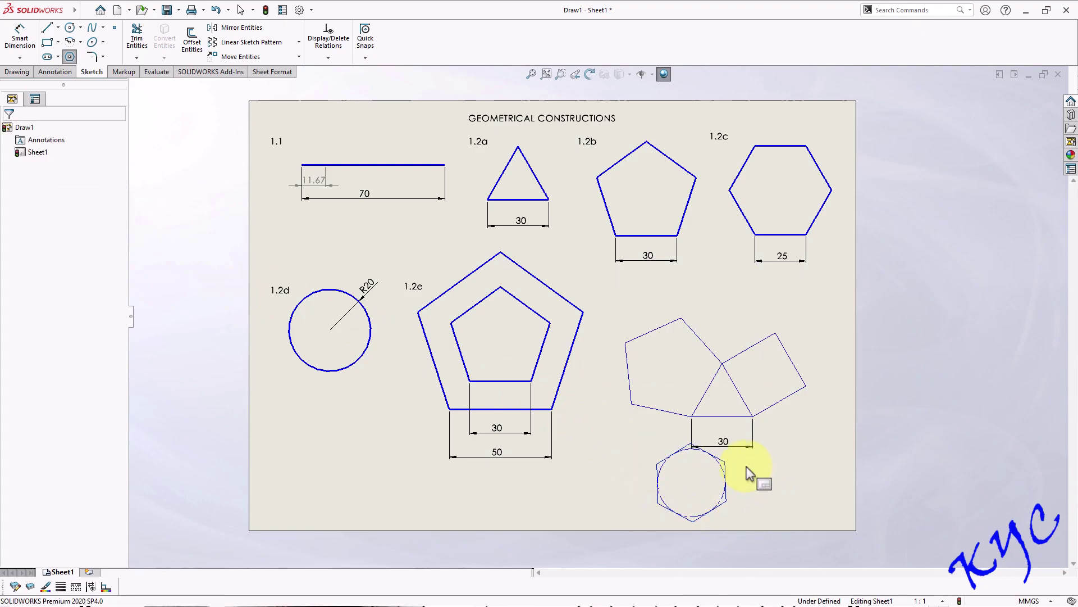
# Make the hexagon's upper-right side equal in length and parallel to the triangle's base
pyautogui.scroll(-2, 754, 477)
pyautogui.click(697, 441)
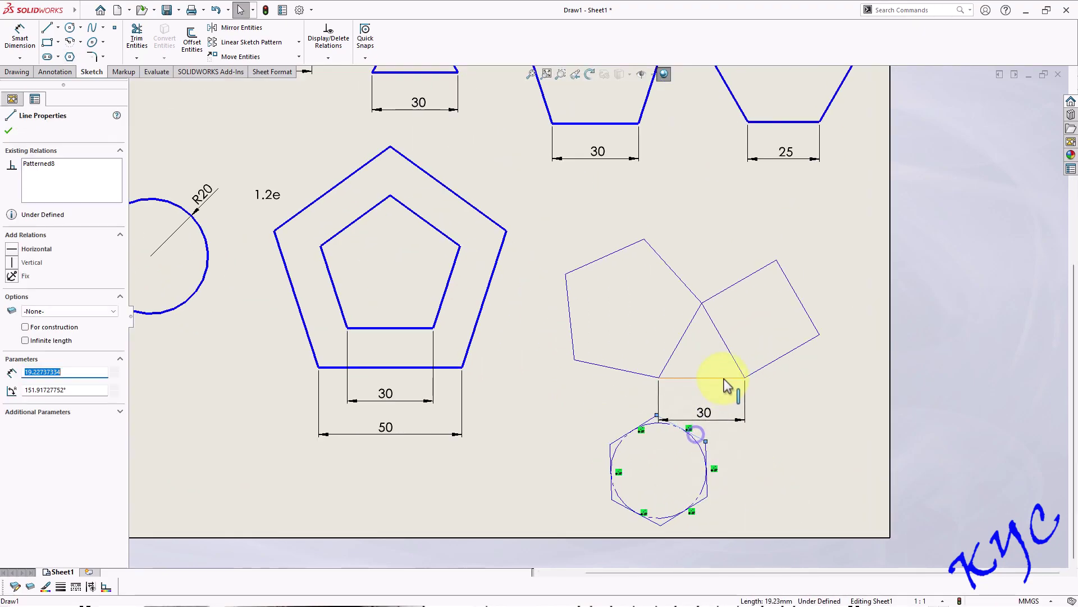
pyautogui.keyDown('ctrl'); pyautogui.click(723, 378); pyautogui.keyUp('ctrl')
pyautogui.click(16, 370)
pyautogui.click(23, 380)
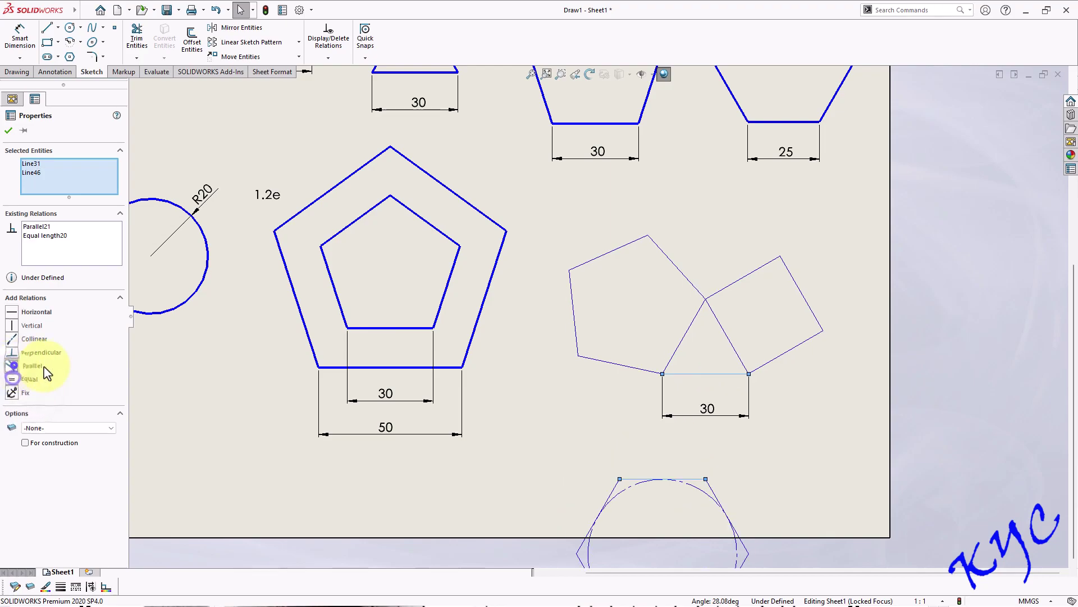
# Merge the hexagon's top right corner with the right end of the triangle's base
pyautogui.click(722, 477)
pyautogui.click(707, 478)
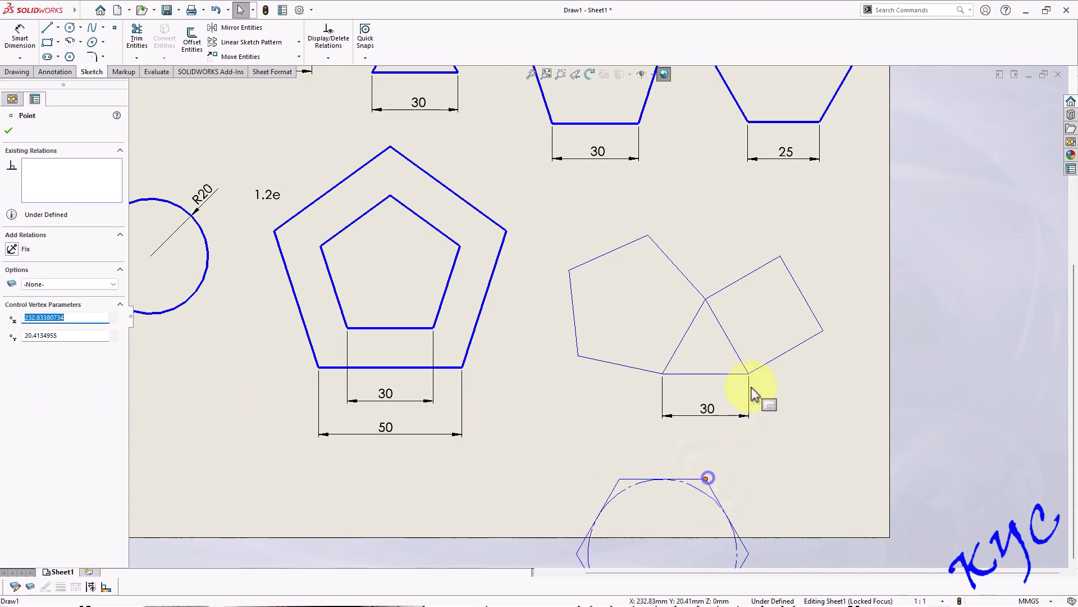
pyautogui.keyDown('ctrl'); pyautogui.click(750, 373); pyautogui.keyUp('ctrl')
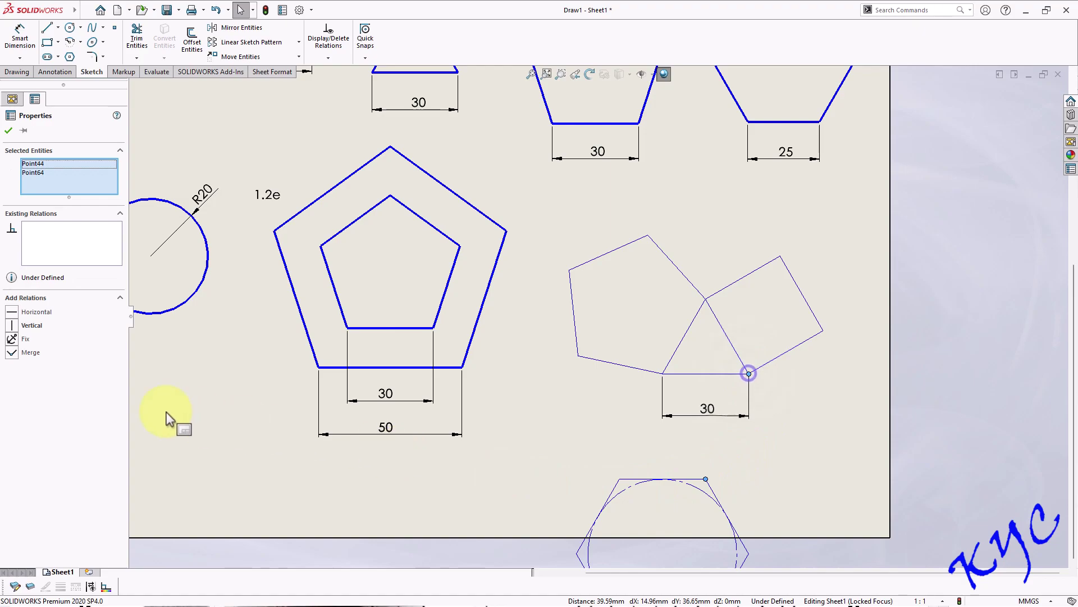
pyautogui.click(7, 354)
pyautogui.click(719, 332)
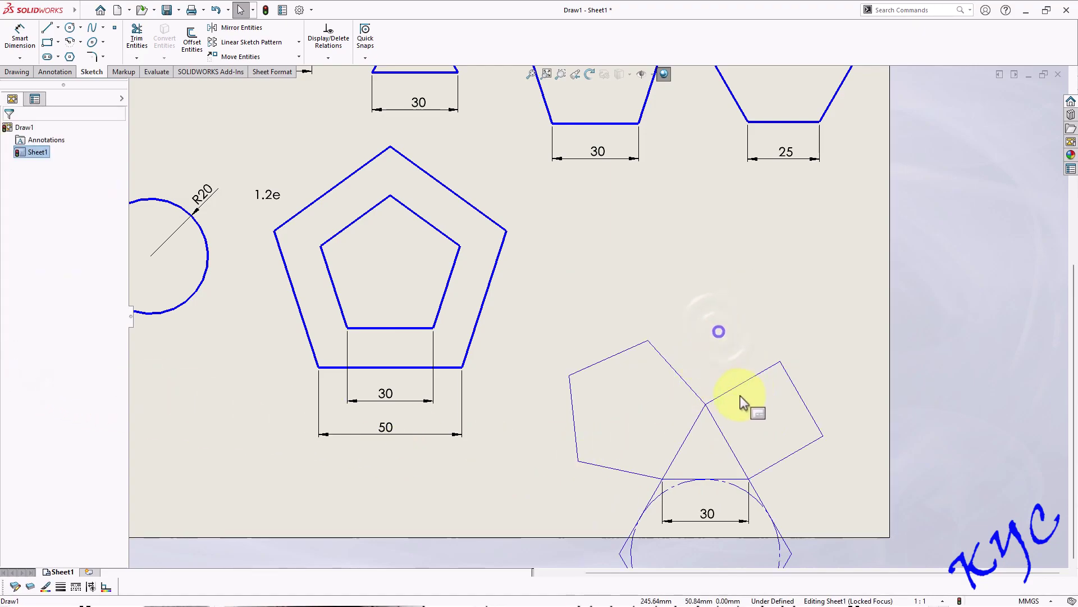
# Reposition the joined figure within the sheet's lower right area and delete the hexagon's construction circle
pyautogui.moveTo(709, 409); pyautogui.dragTo(699, 241)
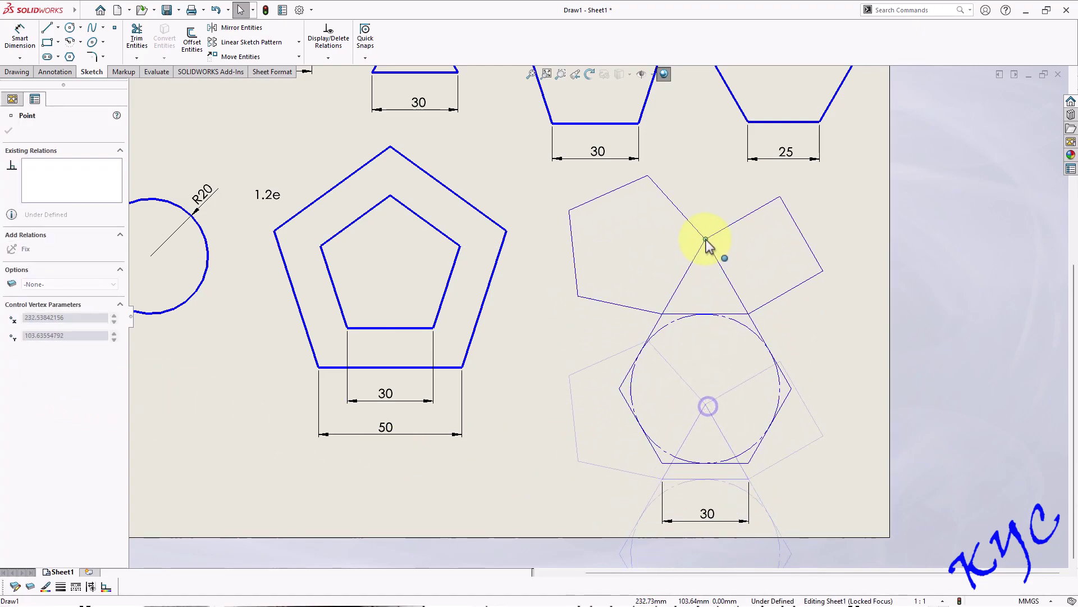
pyautogui.click(829, 331)
pyautogui.click(730, 325)
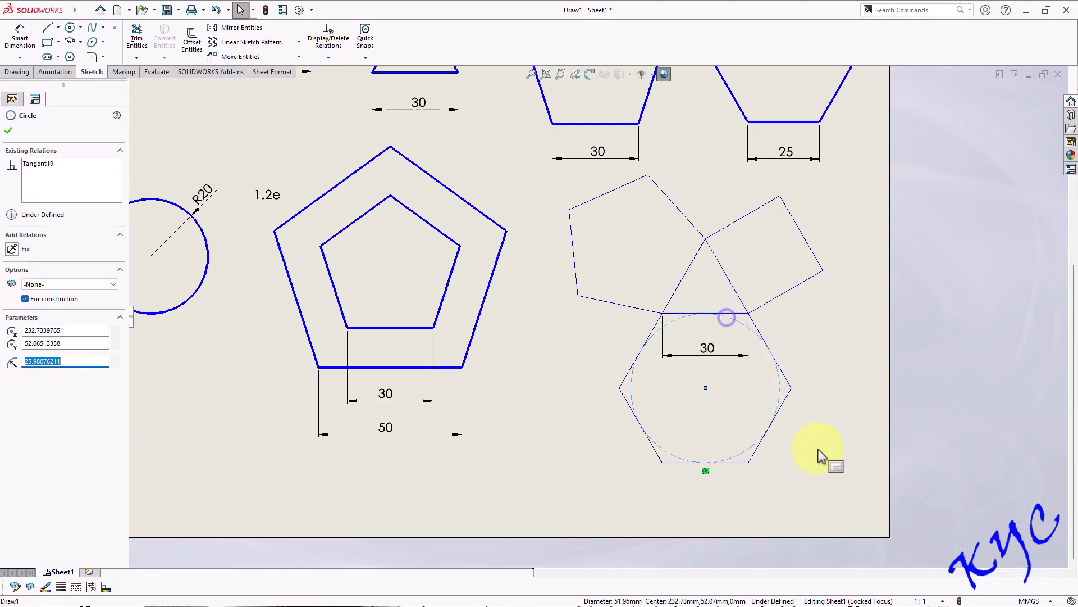
pyautogui.click(813, 428)
pyautogui.scroll(3, 715, 272)
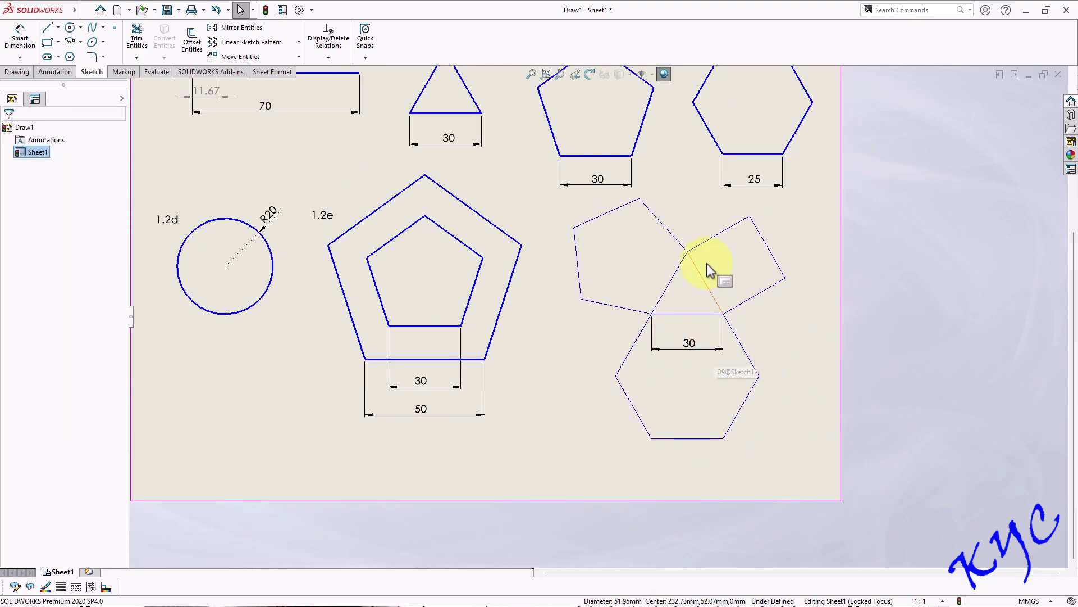
pyautogui.moveTo(666, 268); pyautogui.dragTo(679, 305)
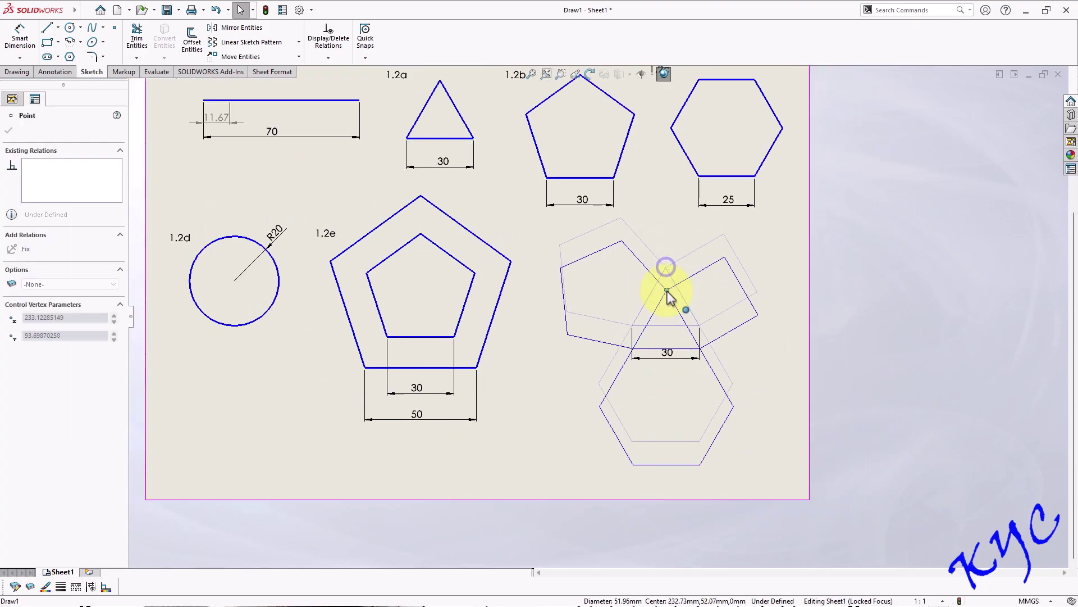
pyautogui.click(755, 339)
# Apply a thick line to the outlines of the joined triangle, square, pentagon and hexagon
pyautogui.moveTo(529, 478); pyautogui.dragTo(812, 217)
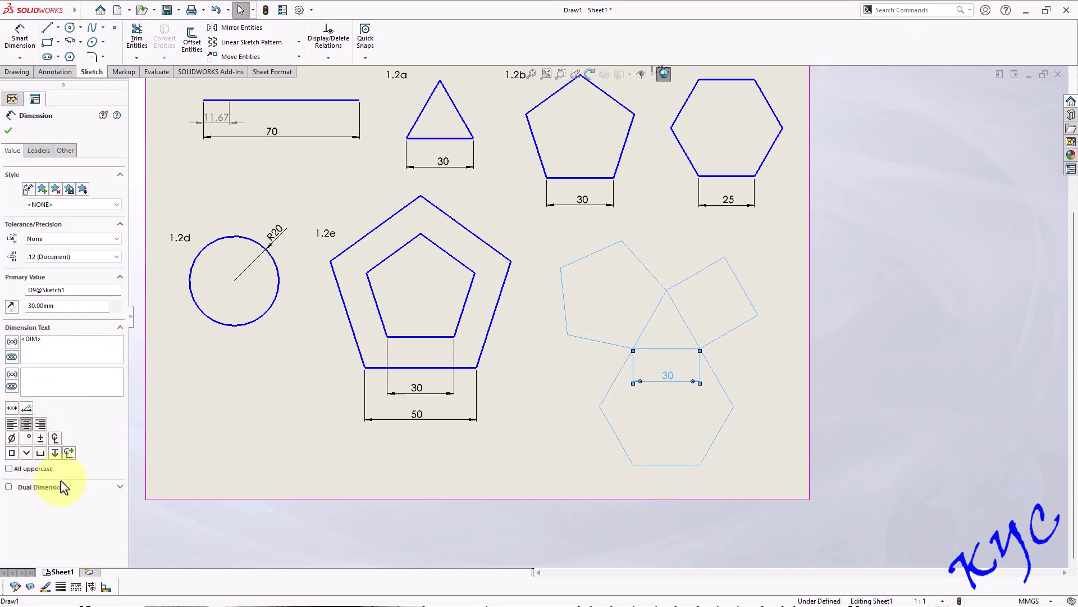
pyautogui.click(67, 584)
pyautogui.click(111, 535)
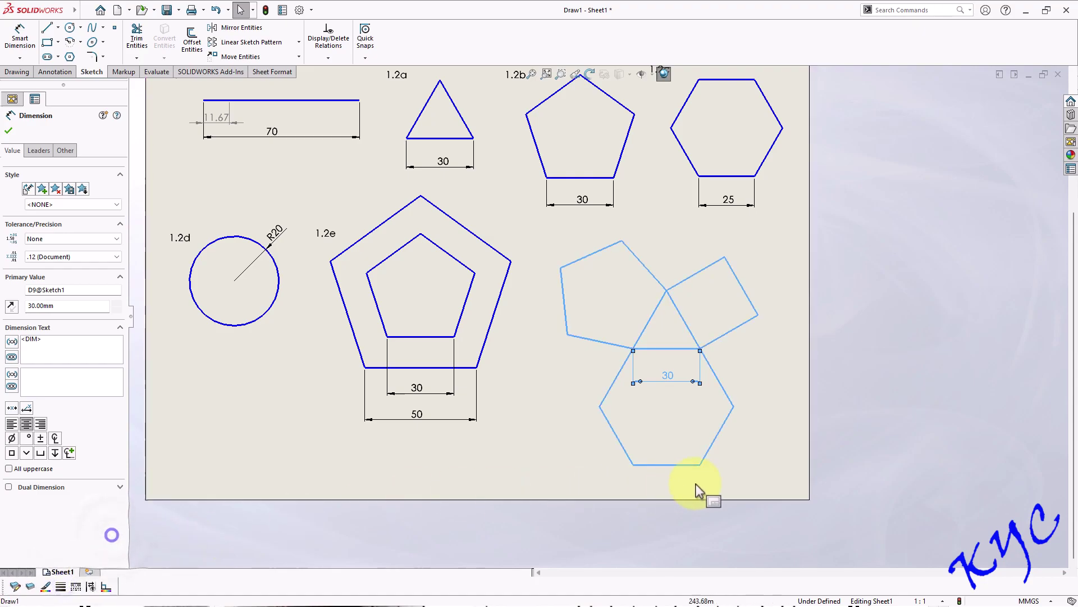
pyautogui.click(778, 371)
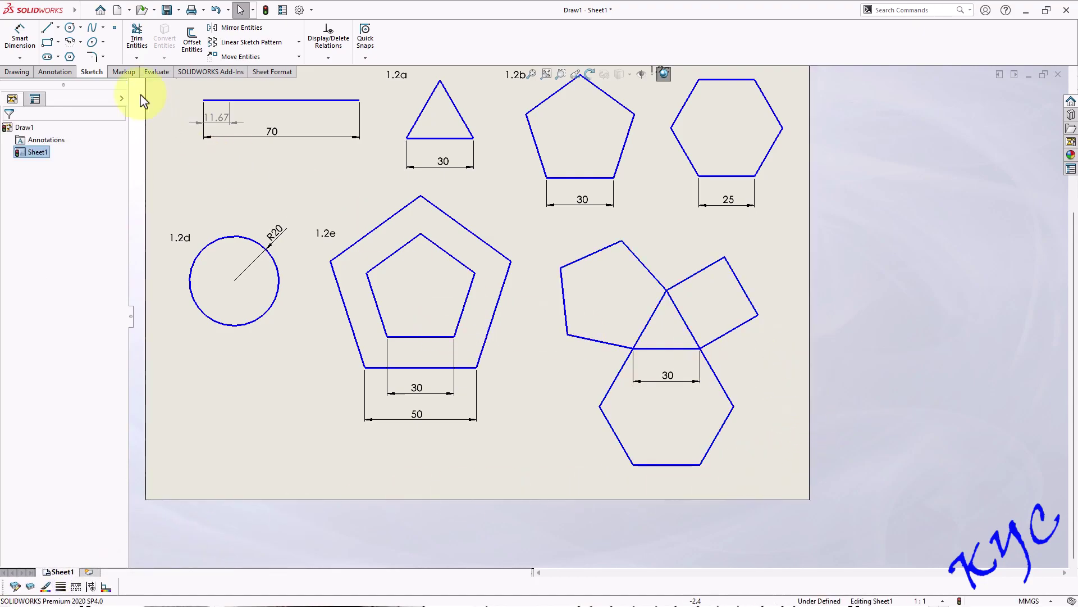
# Add the note 1.3 above and to the left of the joined polygon figure
pyautogui.click(55, 71)
pyautogui.click(129, 36)
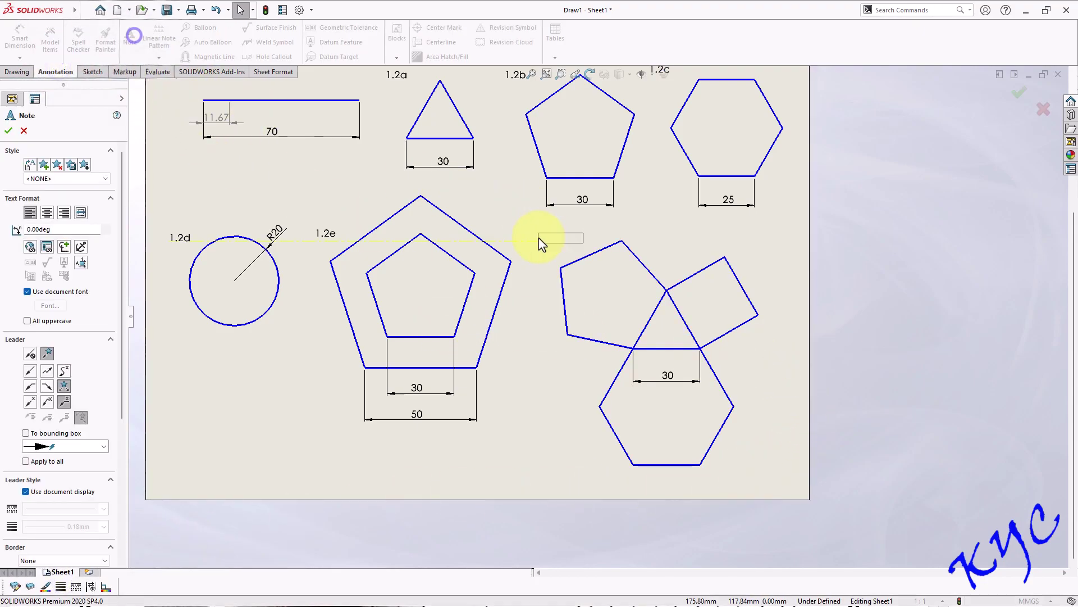
pyautogui.click(539, 238)
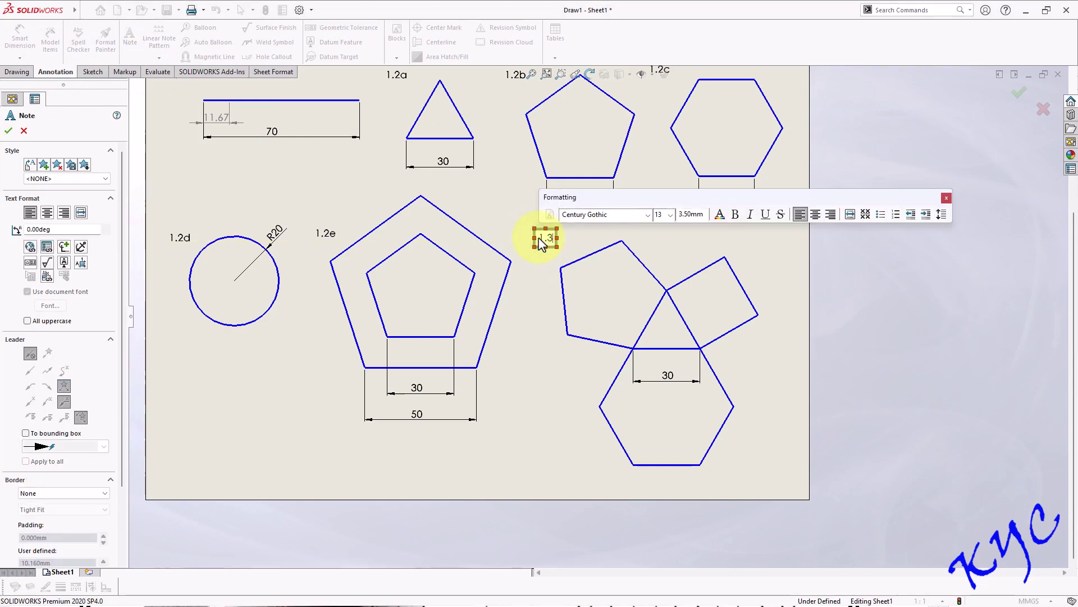
pyautogui.click(774, 382)
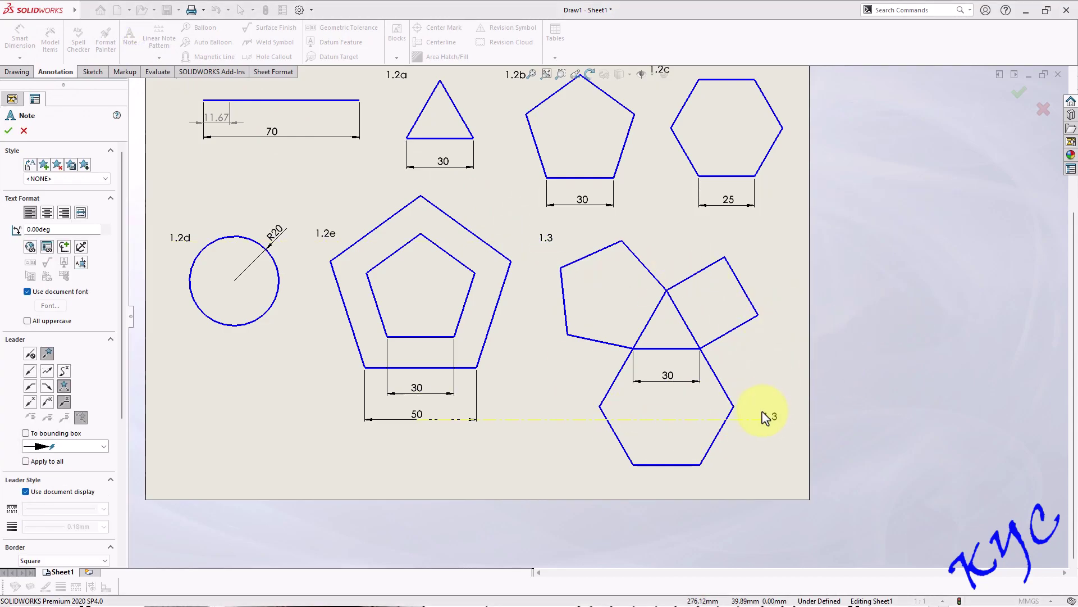
pyautogui.press('Escape')
pyautogui.scroll(3, 646, 281)
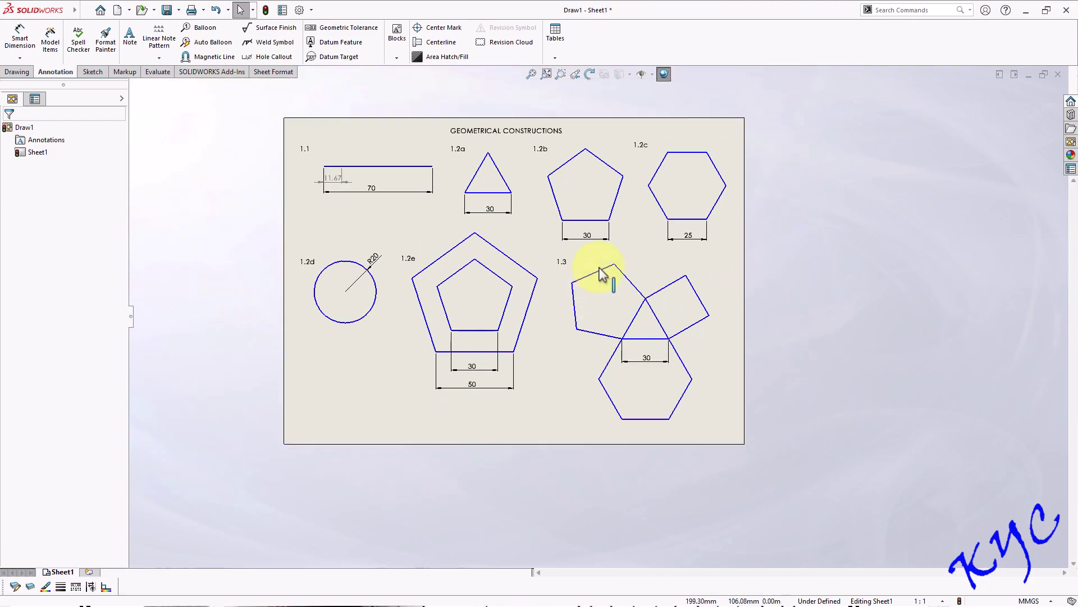
pyautogui.scroll(-1, 428, 197)
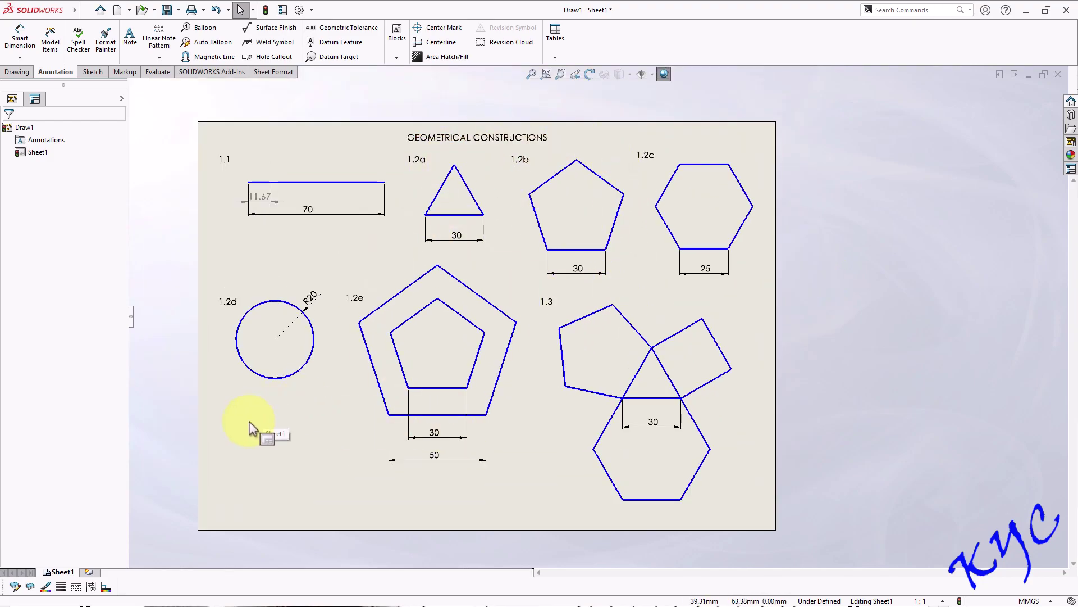
# Add a second sheet to the drawing and check its size in the sheet properties
pyautogui.click(90, 572)
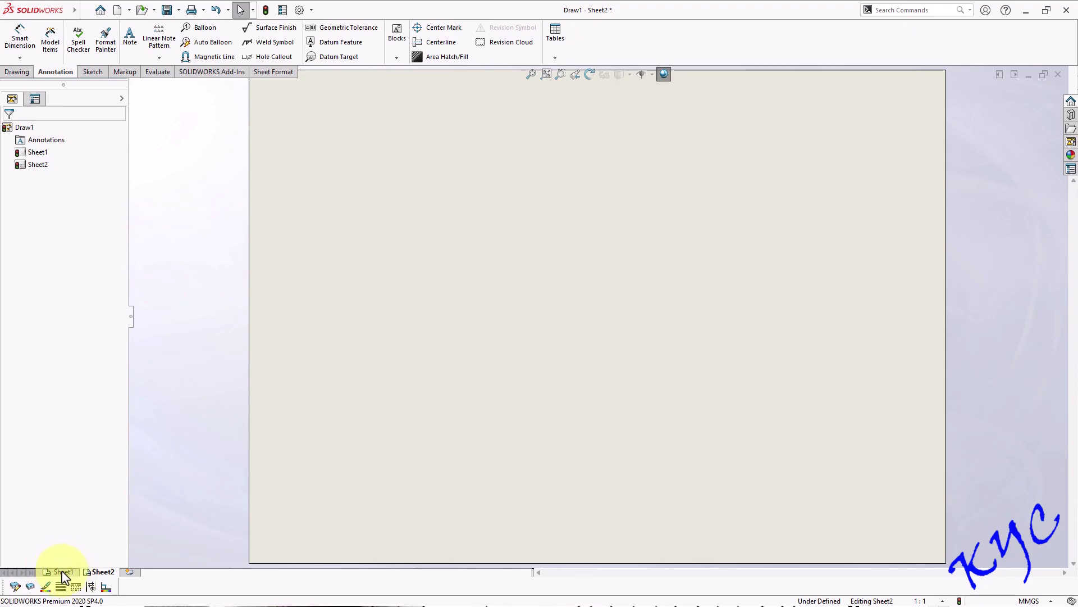
pyautogui.rightClick(102, 573)
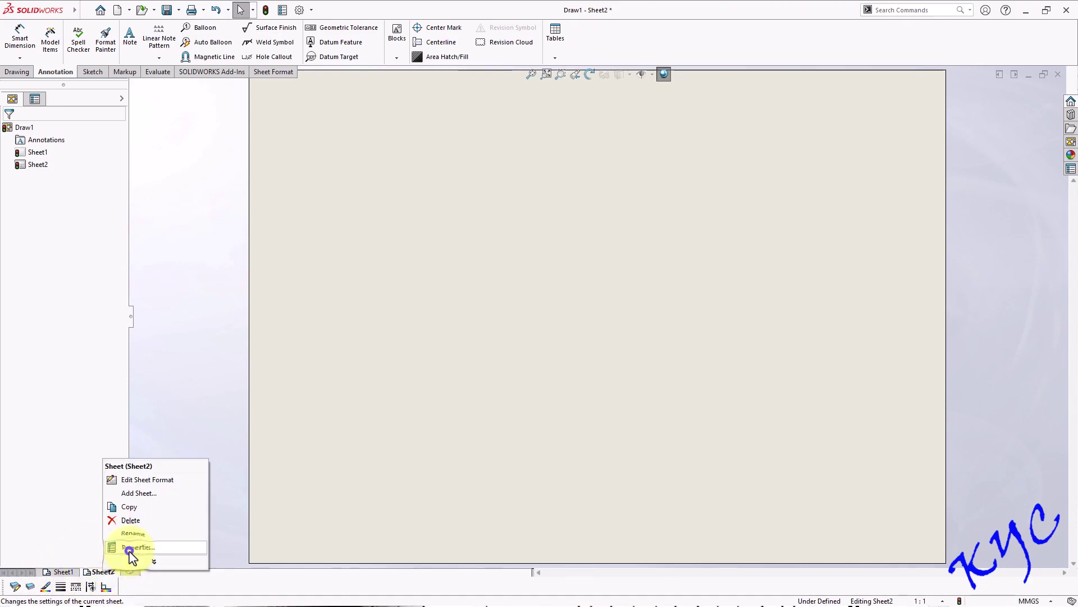
pyautogui.click(130, 547)
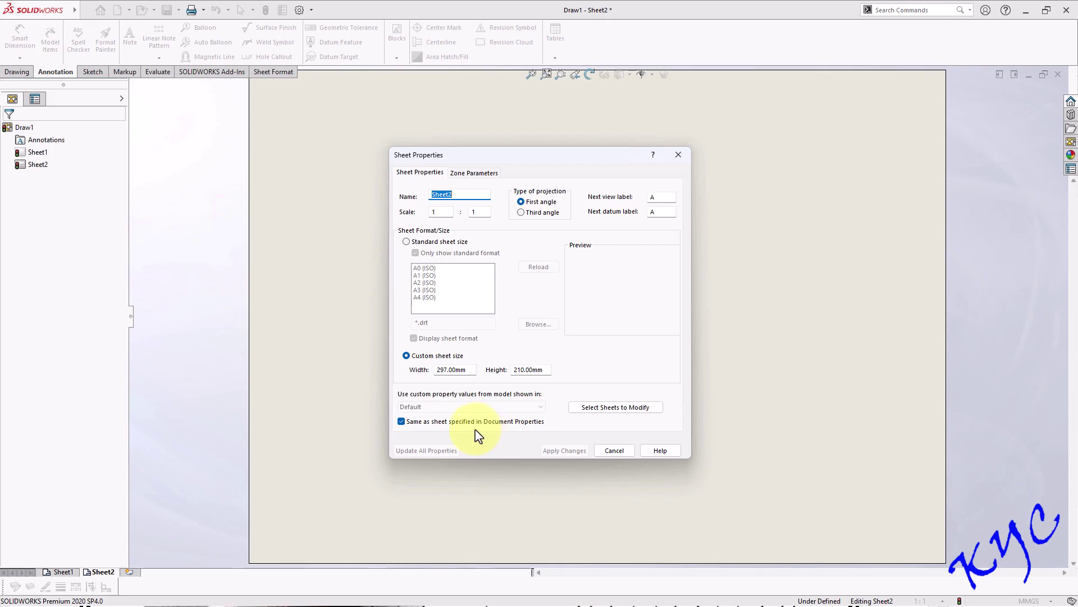
pyautogui.click(612, 450)
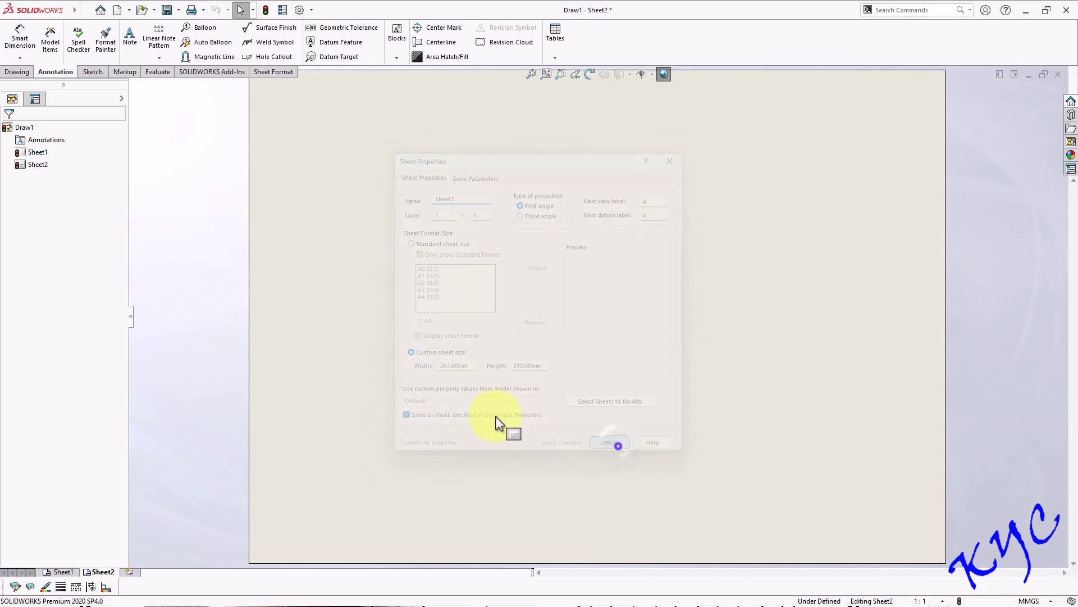
pyautogui.scroll(1, 643, 315)
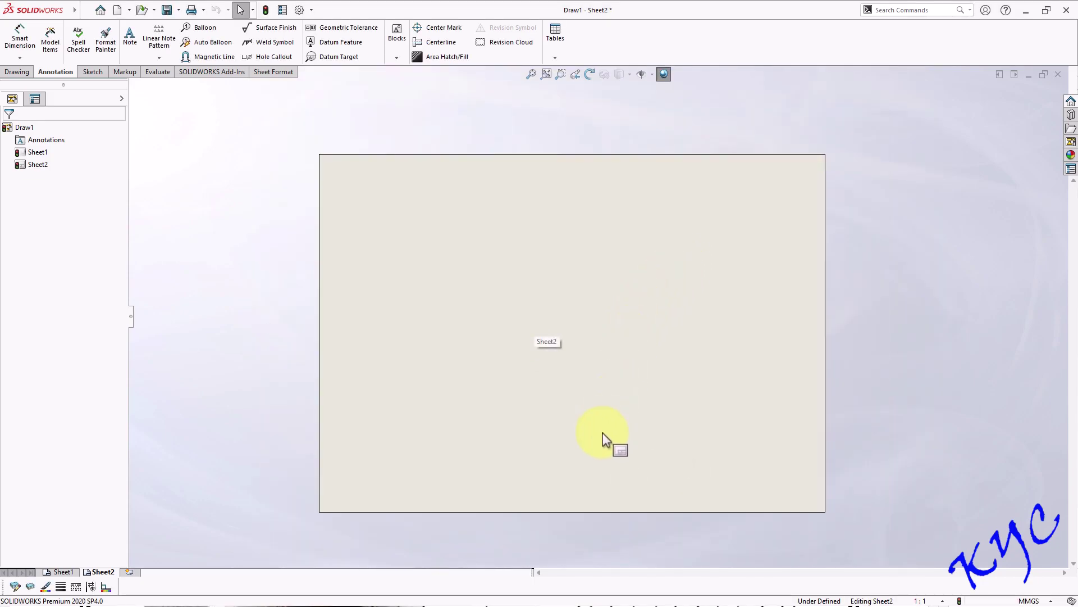
pyautogui.scroll(-2, 601, 439)
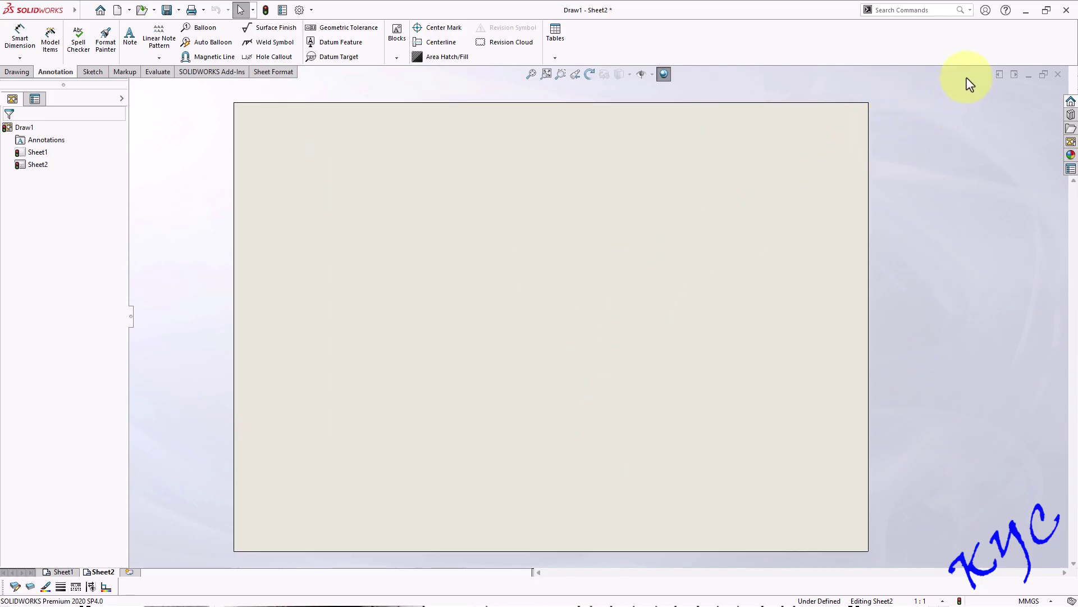
# Switch to the lab manual PDF in Adobe Acrobat and examine the drawings and dimensions of exercises 1.4 and 1.5
pyautogui.hotkey('alt', 'Tab')
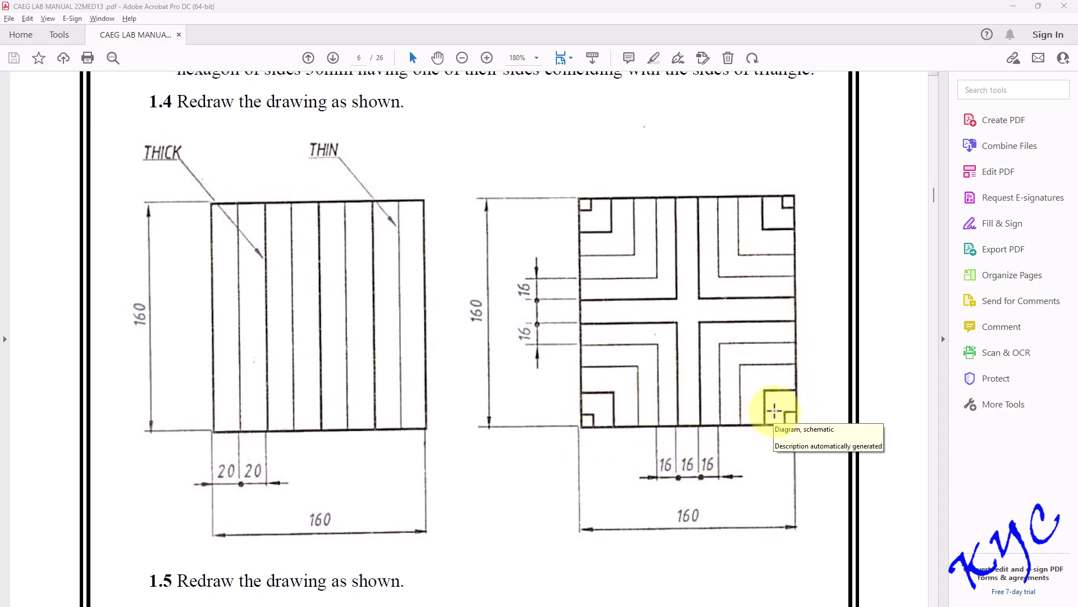
pyautogui.scroll(-8, 461, 373)
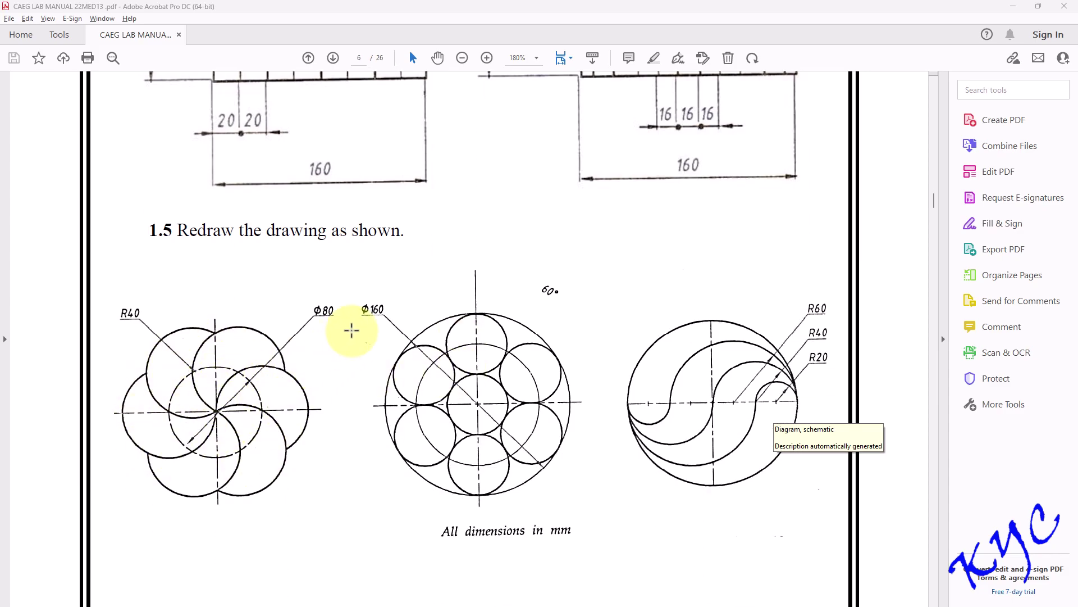
pyautogui.scroll(8, 352, 331)
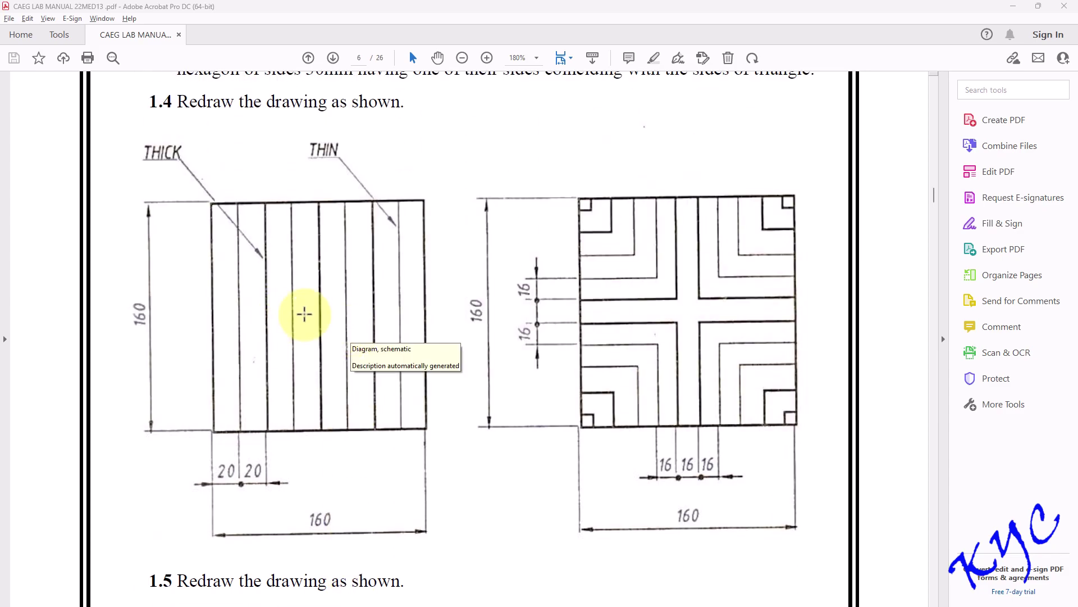
pyautogui.scroll(1, 305, 314)
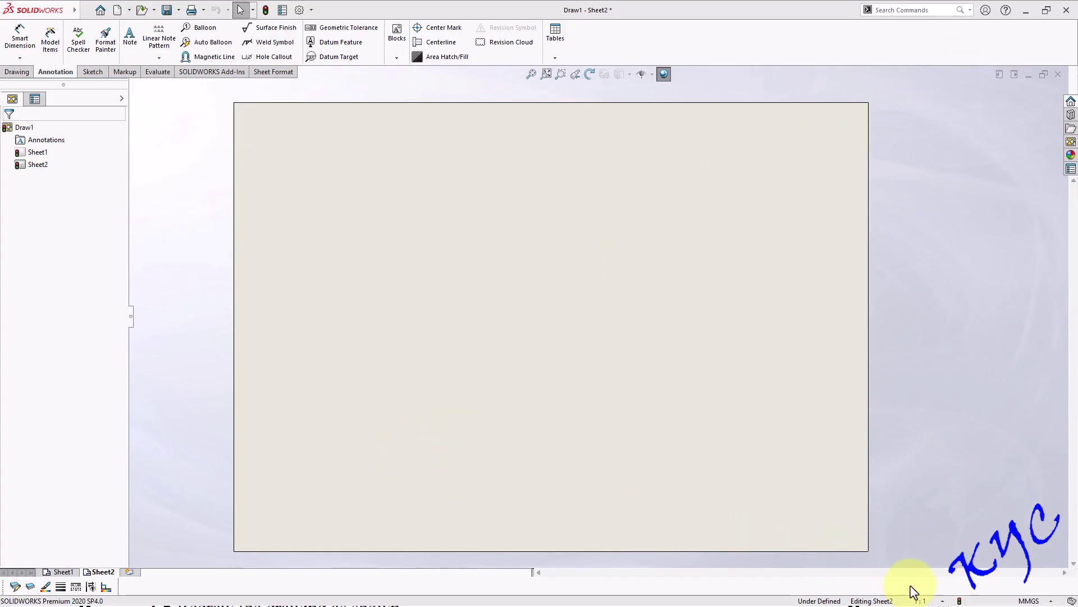
# Return to the SOLIDWORKS drawing, set Sheet2's scale to 1:2 and bring up the sketch tools
pyautogui.click(923, 601)
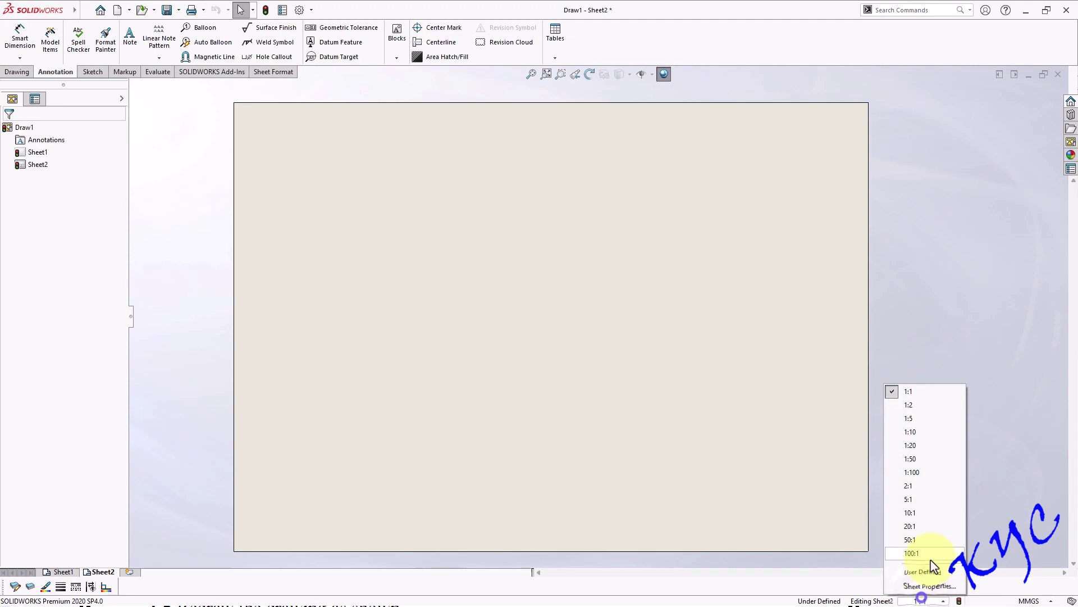
pyautogui.click(908, 407)
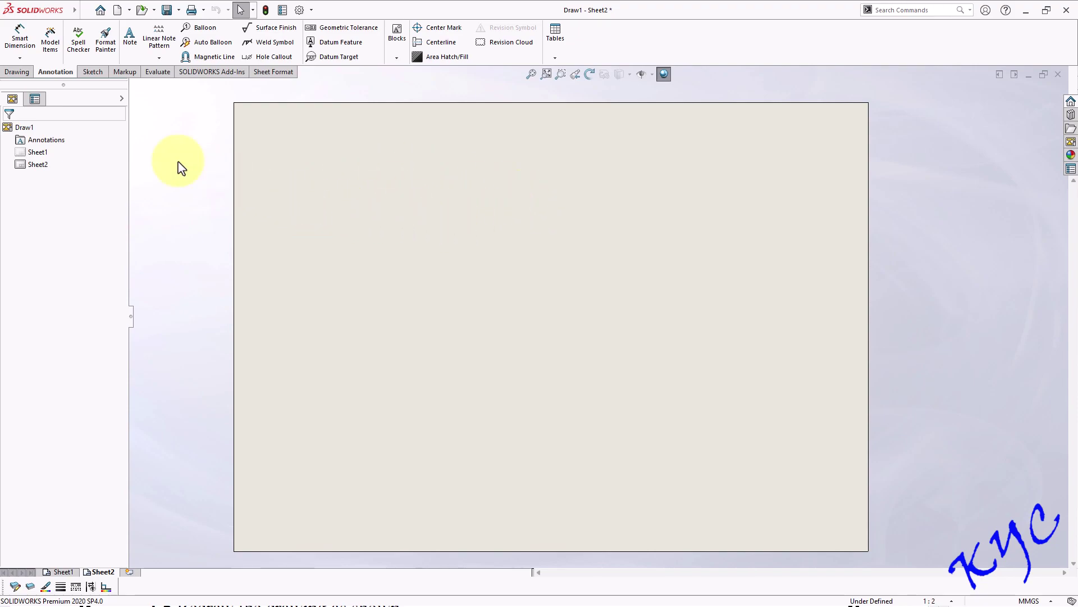
pyautogui.click(93, 72)
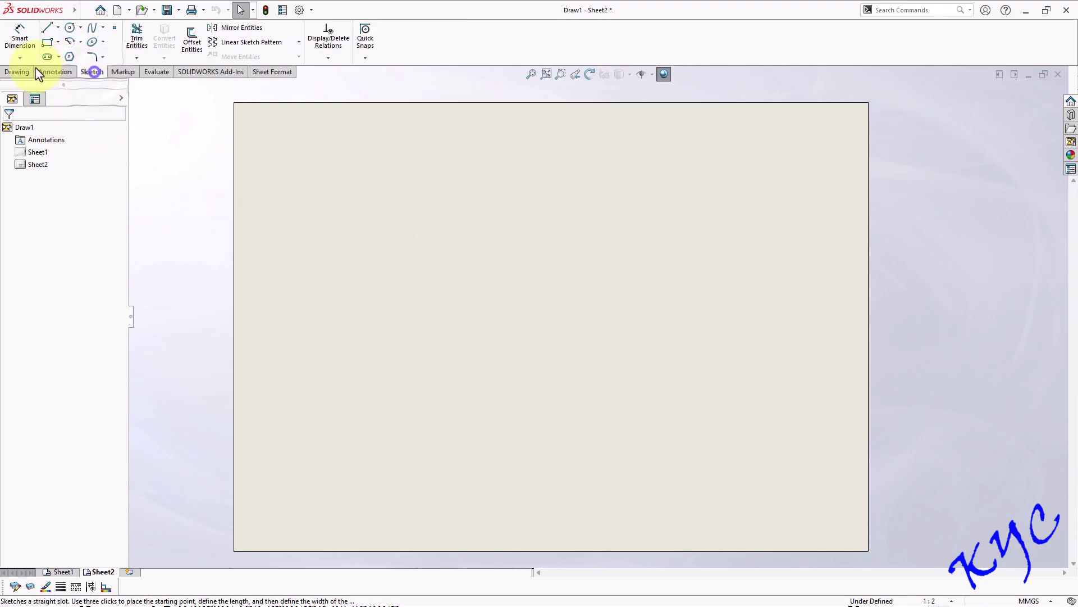
# Sketch a four-sided inscribed-circle polygon with sides about 160 mm in the sheet's upper-left area and make its lower side horizontal
pyautogui.click(70, 56)
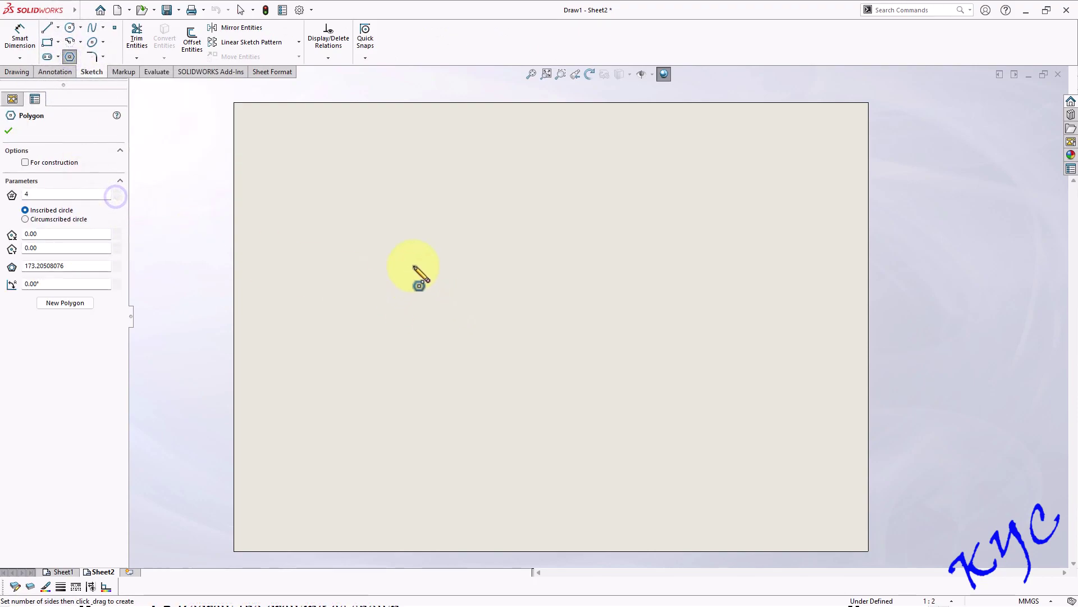
pyautogui.moveTo(413, 266); pyautogui.dragTo(327, 350)
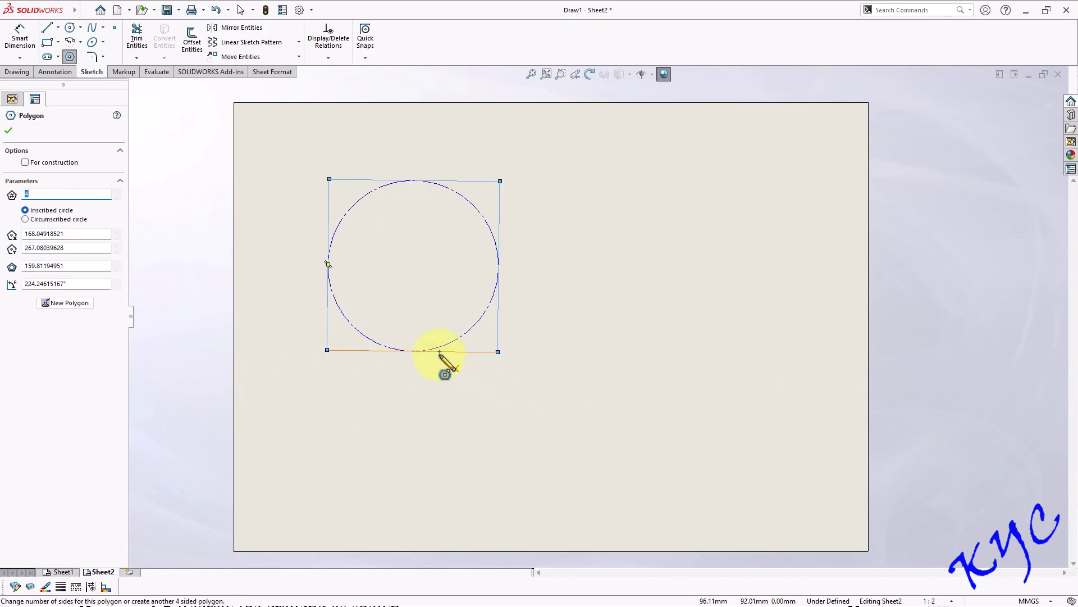
pyautogui.press('Escape')
pyautogui.click(19, 37)
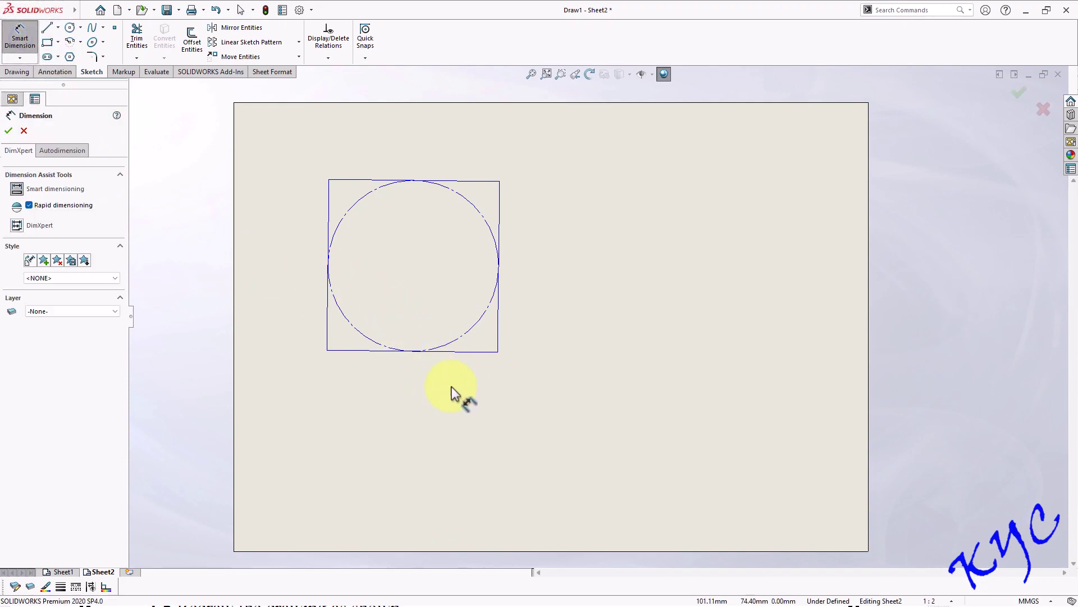
pyautogui.press('Escape')
pyautogui.click(462, 350)
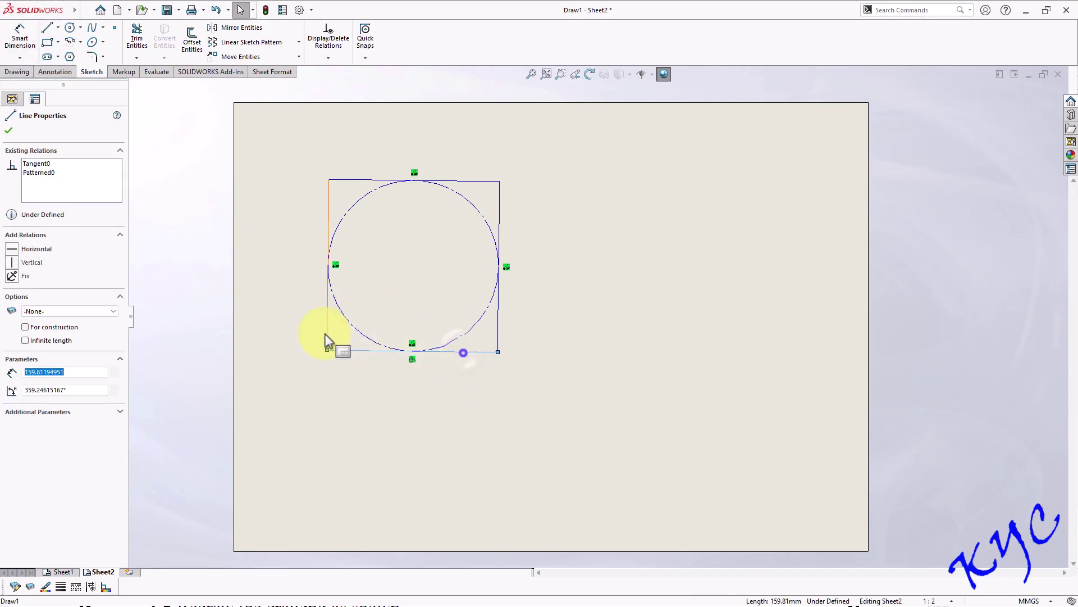
pyautogui.click(13, 251)
# Dimension the square's lower side below the figure and set its length to 160 mm
pyautogui.click(20, 37)
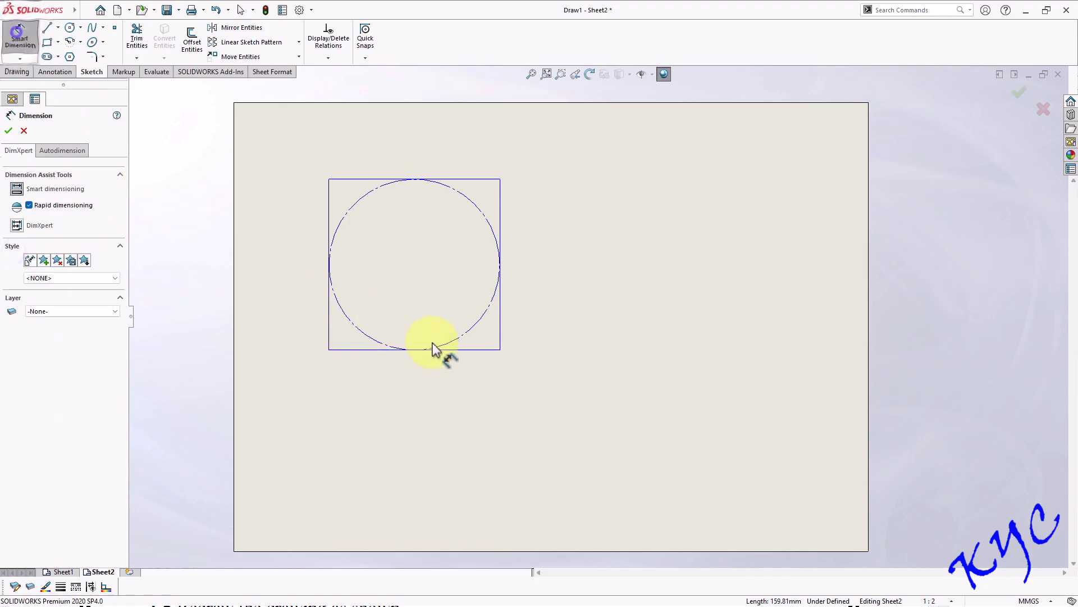
pyautogui.click(458, 358)
pyautogui.click(416, 381)
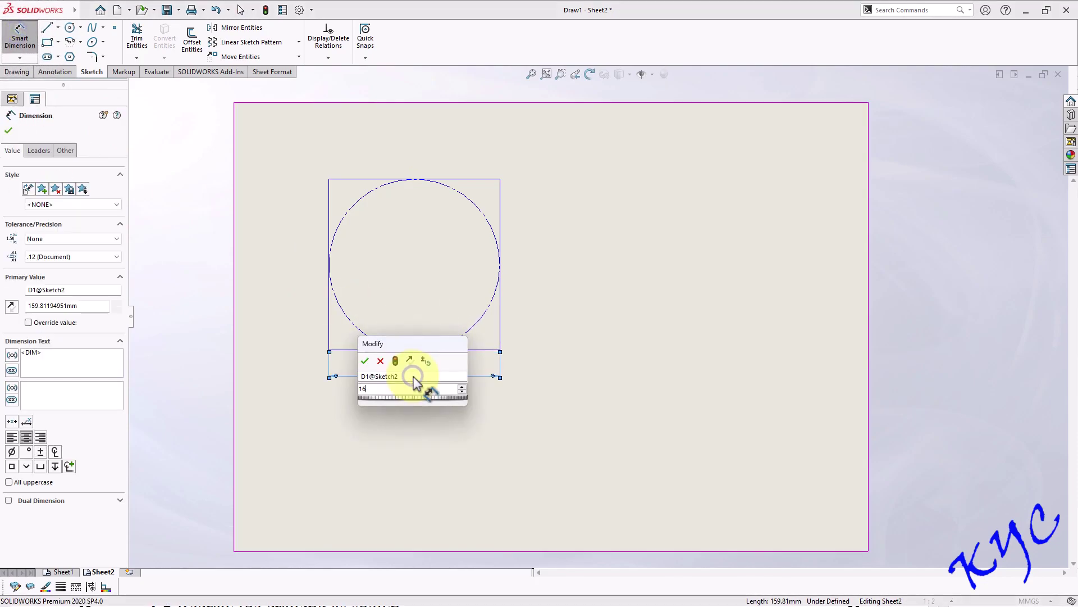
pyautogui.press('Return')
pyautogui.click(592, 395)
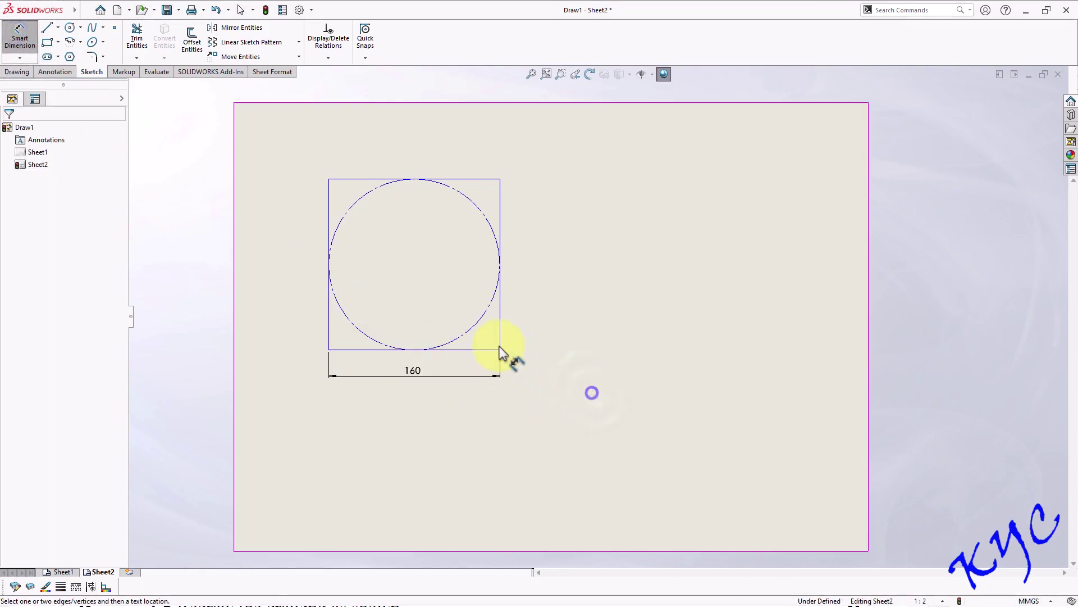
pyautogui.click(47, 27)
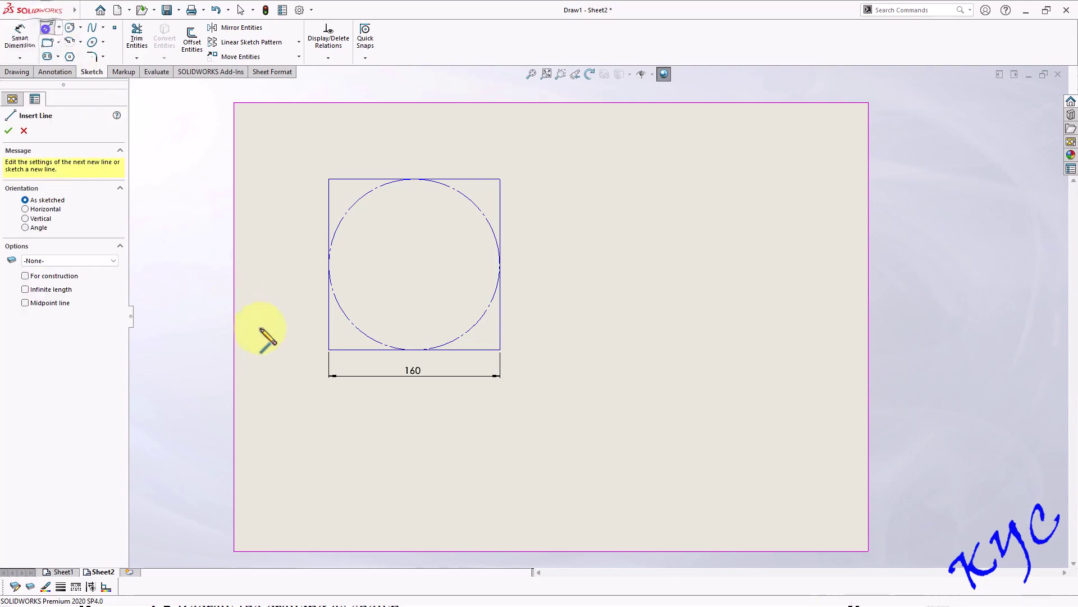
pyautogui.click(234, 410)
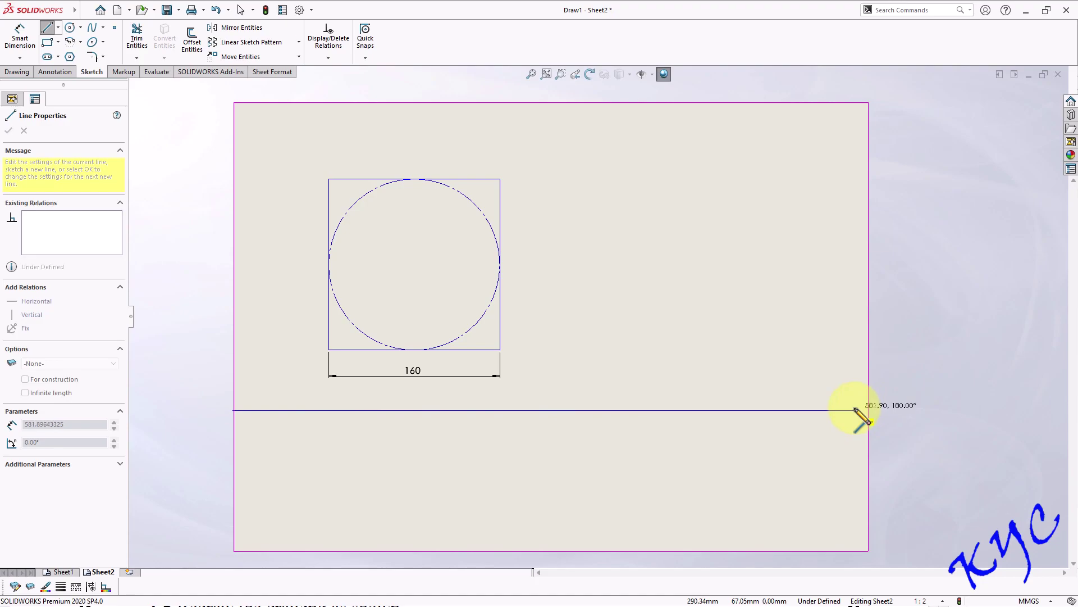
pyautogui.press('Escape')
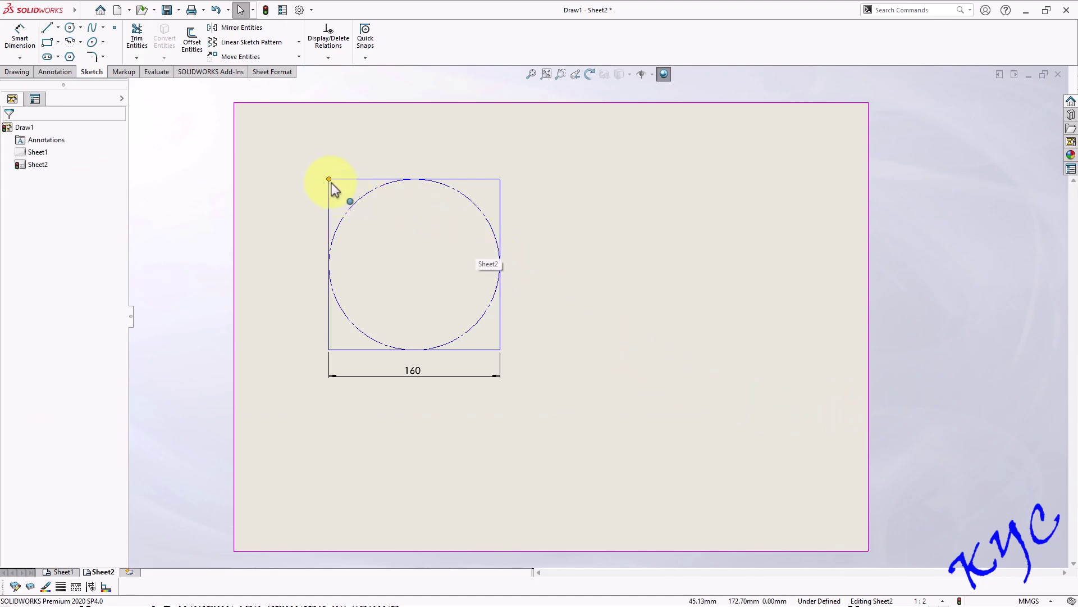
# Move the square closer to the sheet's upper-left corner and delete its inscribed construction circle
pyautogui.moveTo(330, 179)
pyautogui.mouseDown()
pyautogui.moveTo(274, 153)
pyautogui.moveTo(273, 128)
pyautogui.mouseUp()
pyautogui.click(551, 240)
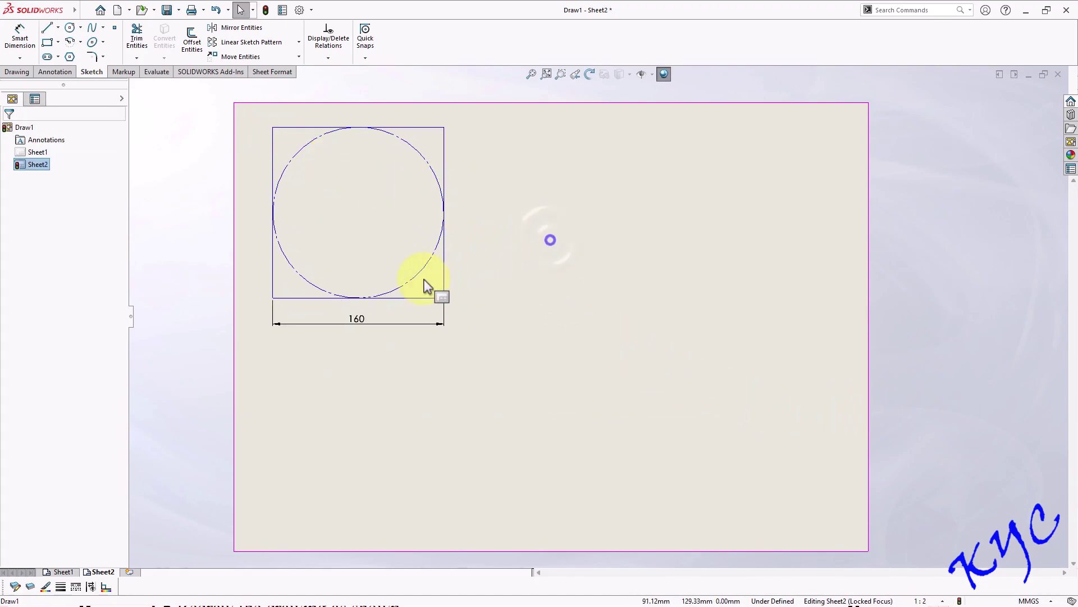
pyautogui.click(409, 283)
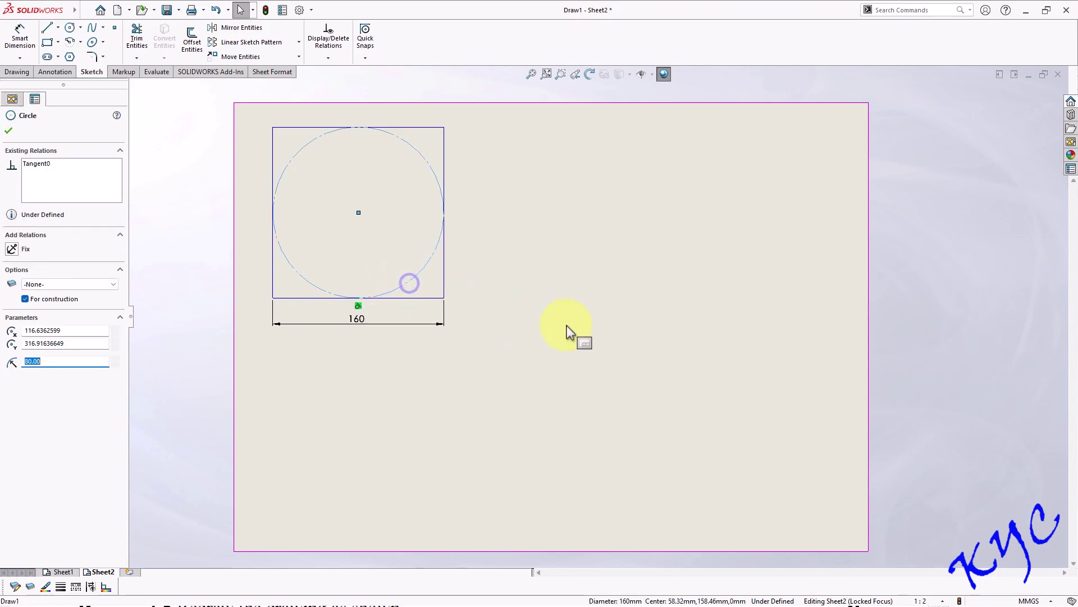
pyautogui.press('Delete')
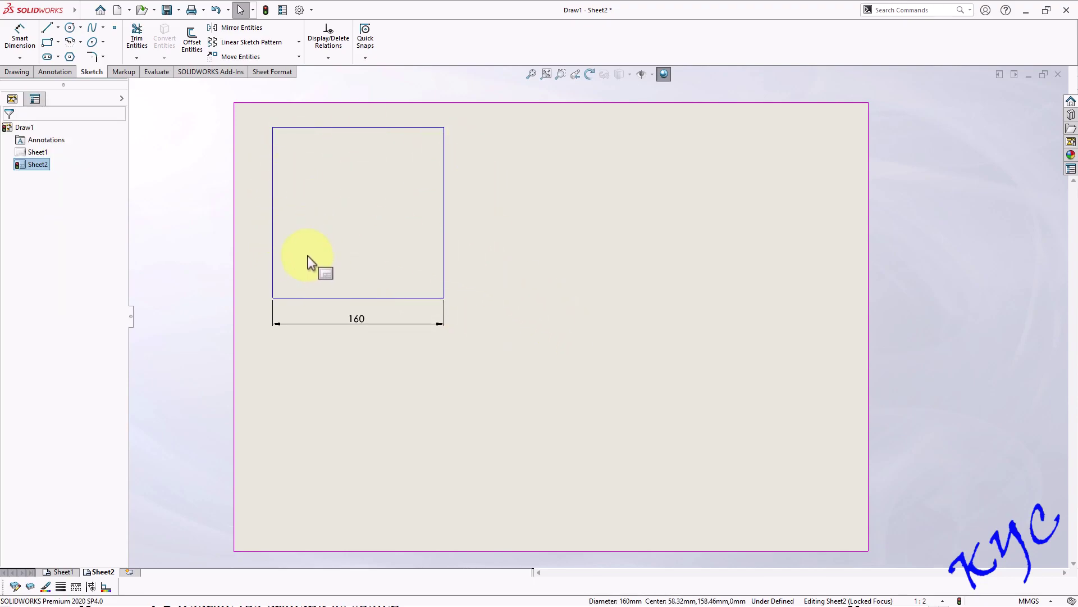
pyautogui.click(539, 279)
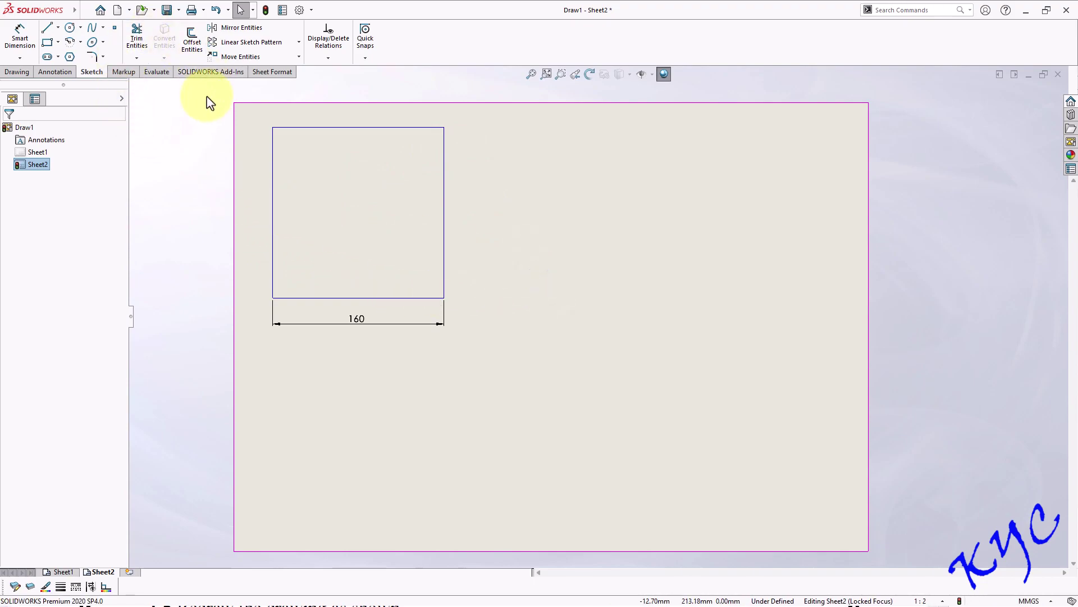
# Set up a linear sketch pattern along the X-axis with 20 mm spacing and 8 instances
pyautogui.click(272, 43)
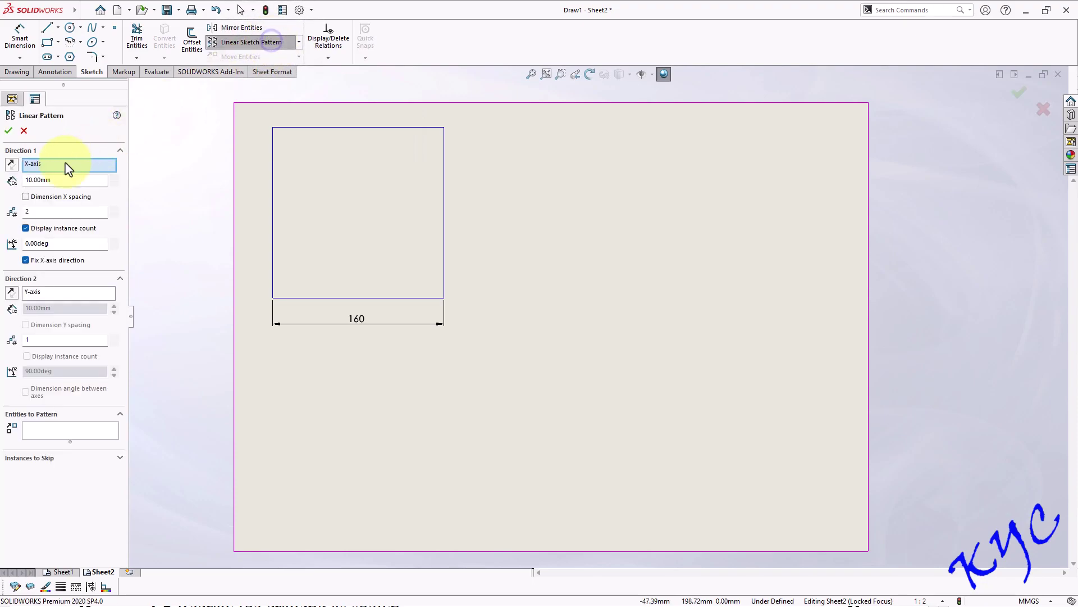
pyautogui.click(58, 180)
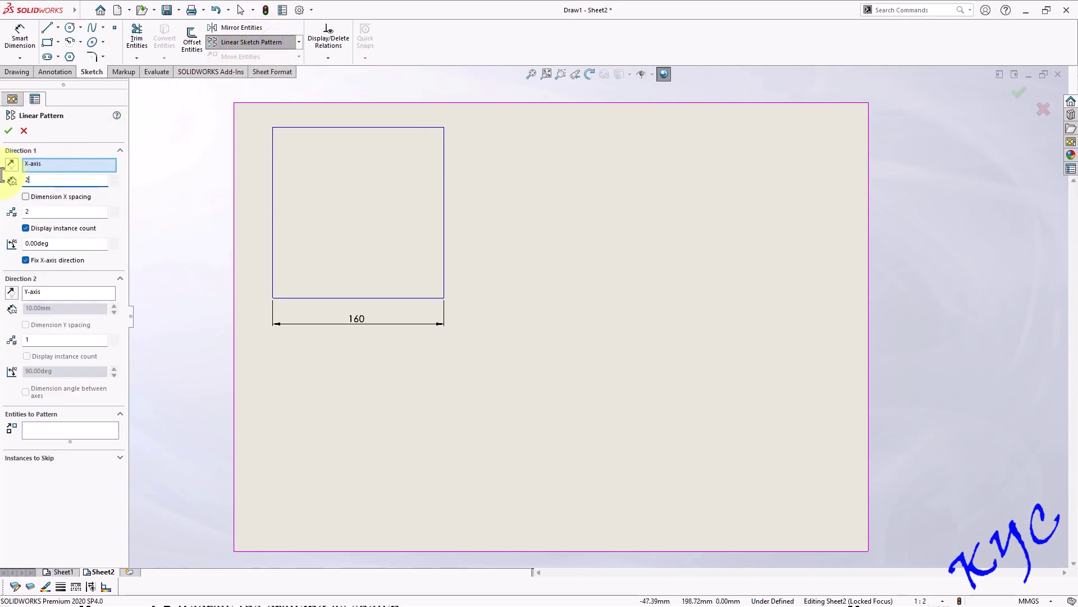
pyautogui.write('20')
pyautogui.click(34, 212)
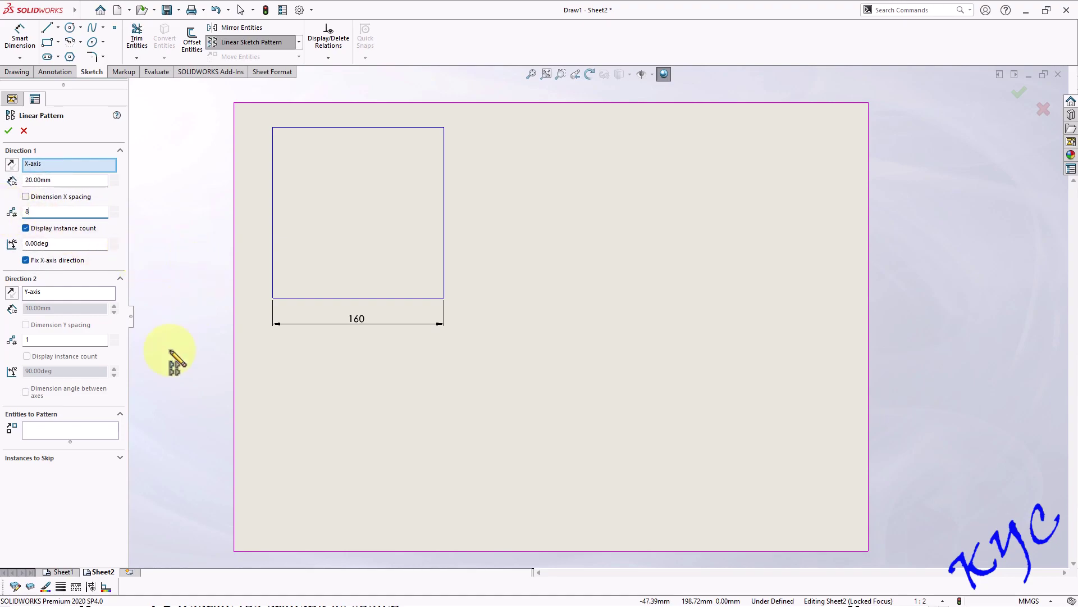
# Pattern the square's left edge along the X-axis with 8 instances at 20 mm spacing
pyautogui.click(84, 430)
pyautogui.click(275, 276)
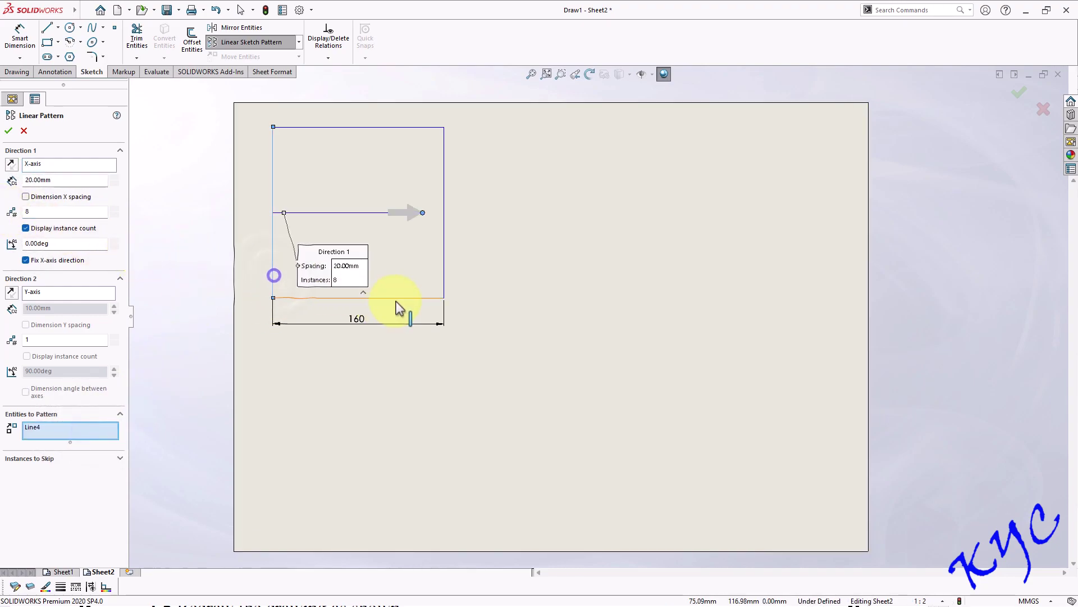
pyautogui.doubleClick(29, 212)
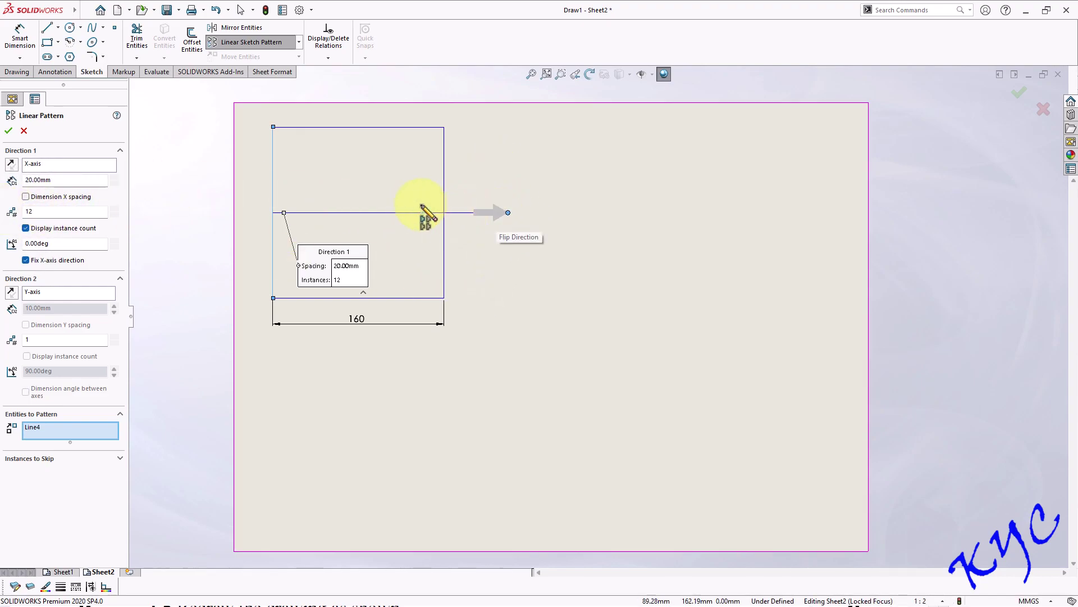
pyautogui.write('8')
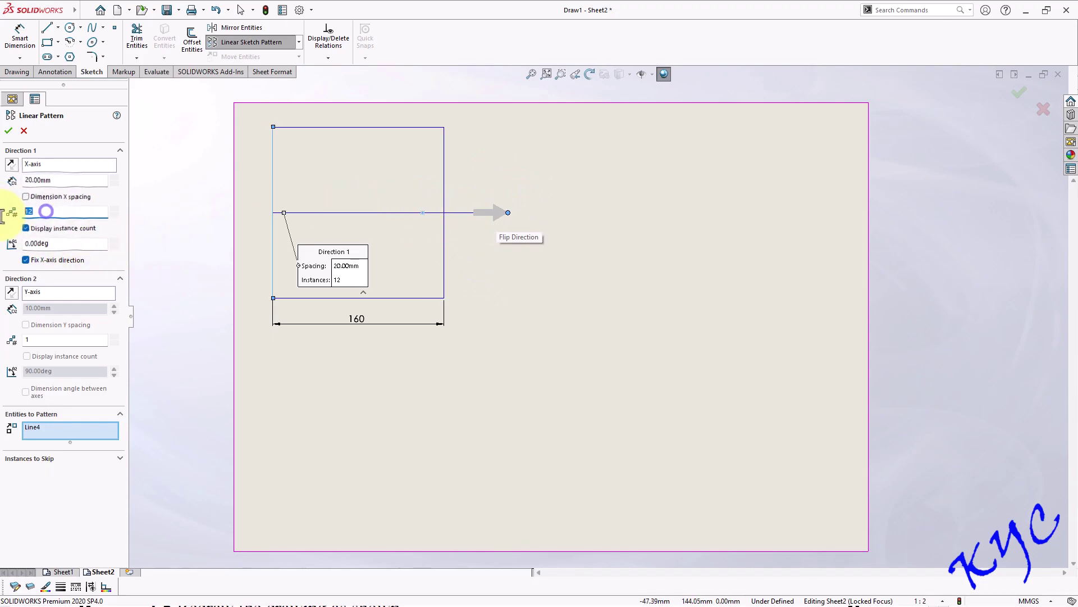
pyautogui.click(350, 388)
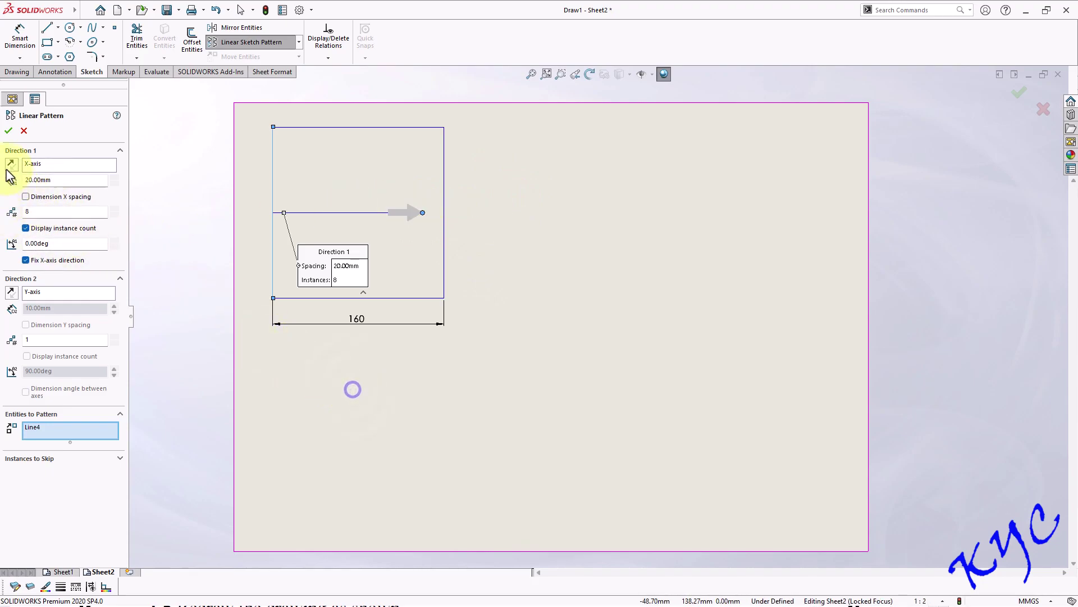
pyautogui.click(9, 131)
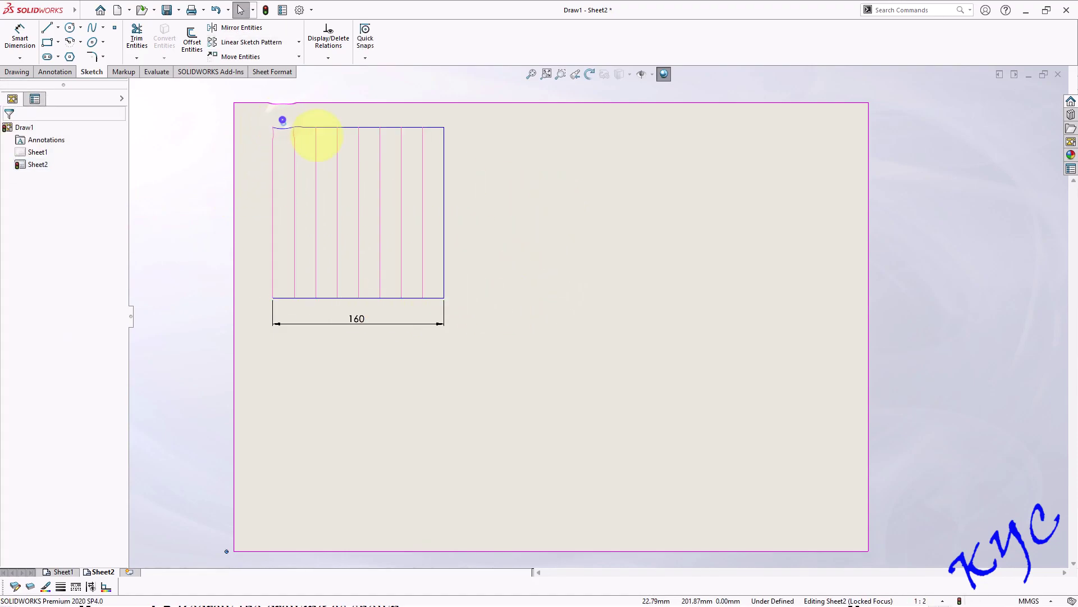
pyautogui.click(283, 121)
pyautogui.click(561, 391)
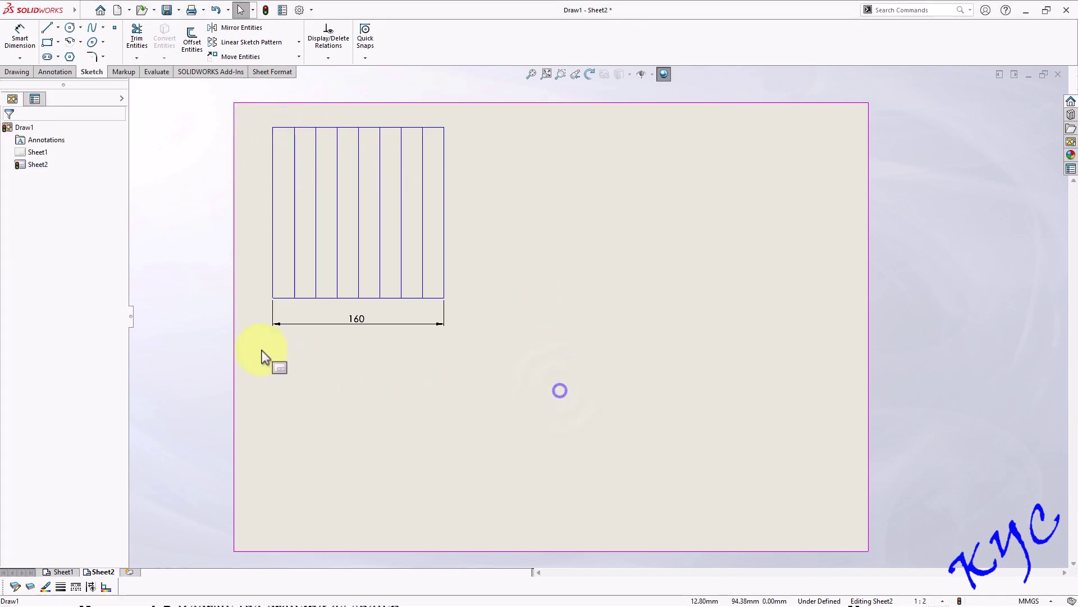
# Apply a thicker line weight to the square's outline and every second inner vertical line
pyautogui.moveTo(251, 344); pyautogui.dragTo(464, 118)
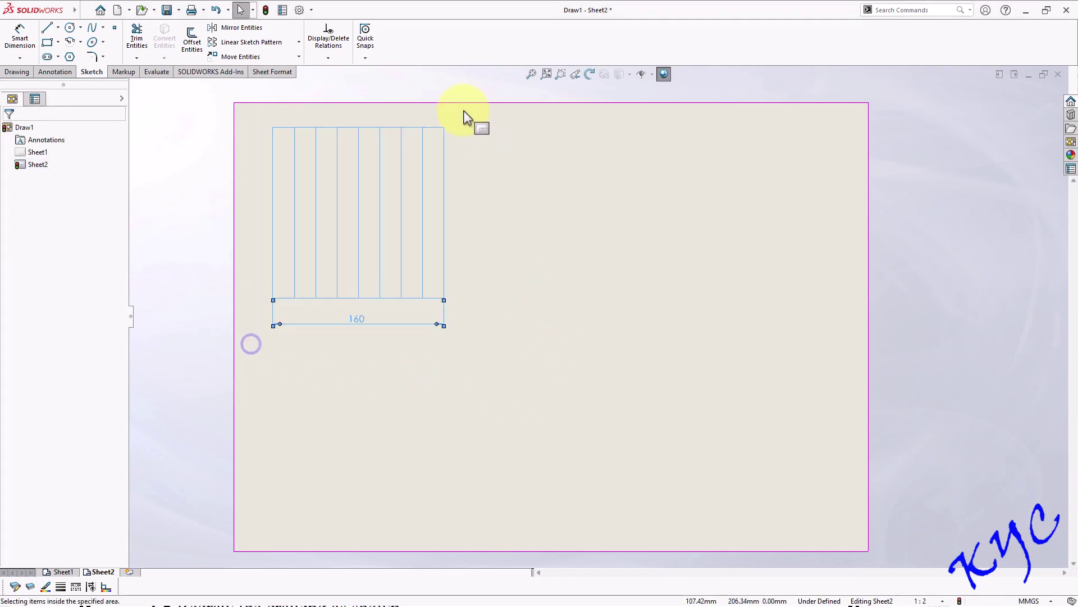
pyautogui.keyDown('ctrl'); pyautogui.click(295, 245); pyautogui.keyUp('ctrl')
pyautogui.keyDown('ctrl'); pyautogui.click(337, 245); pyautogui.keyUp('ctrl')
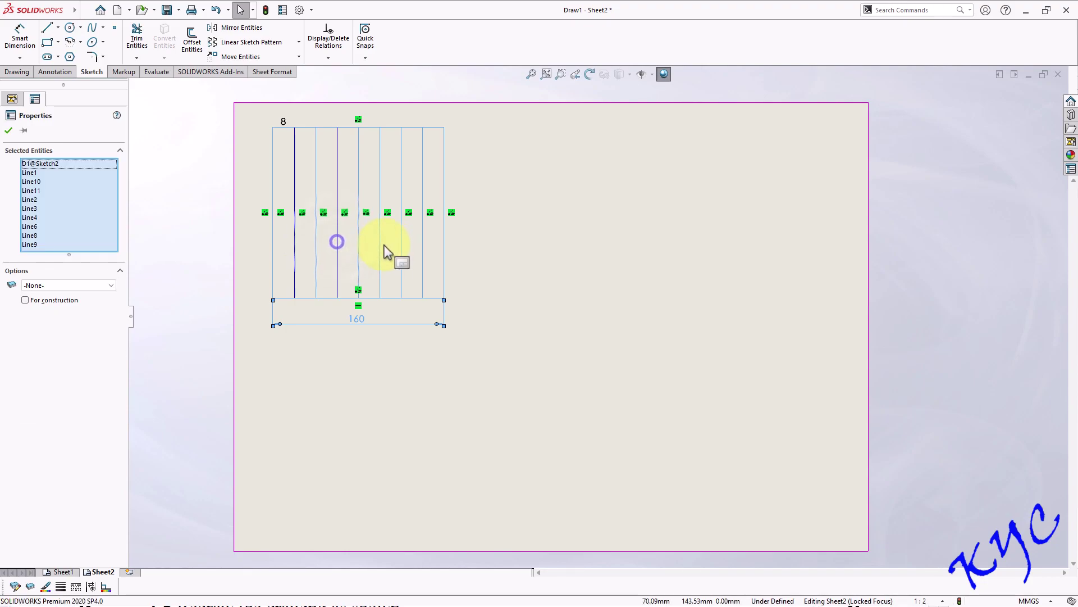
pyautogui.keyDown('ctrl'); pyautogui.click(380, 245); pyautogui.keyUp('ctrl')
pyautogui.keyDown('ctrl'); pyautogui.click(423, 252); pyautogui.keyUp('ctrl')
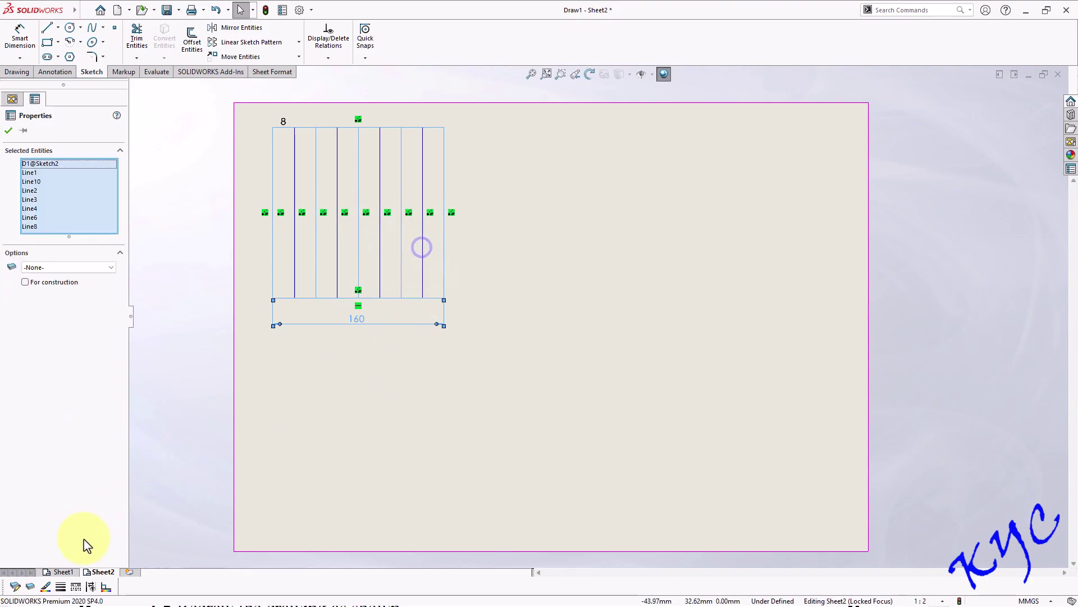
pyautogui.click(60, 586)
pyautogui.click(109, 542)
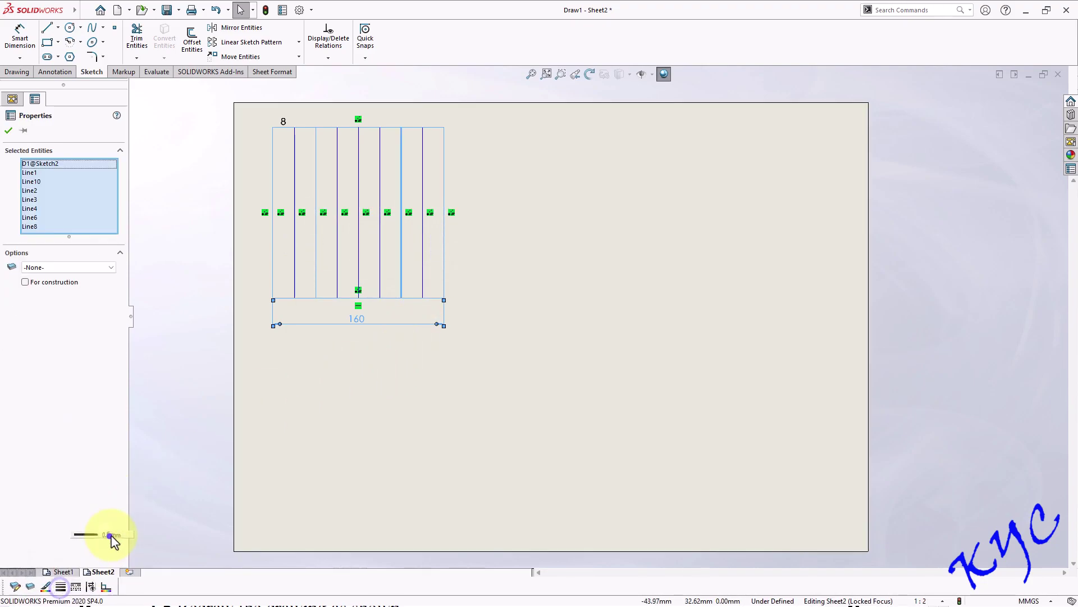
pyautogui.click(504, 351)
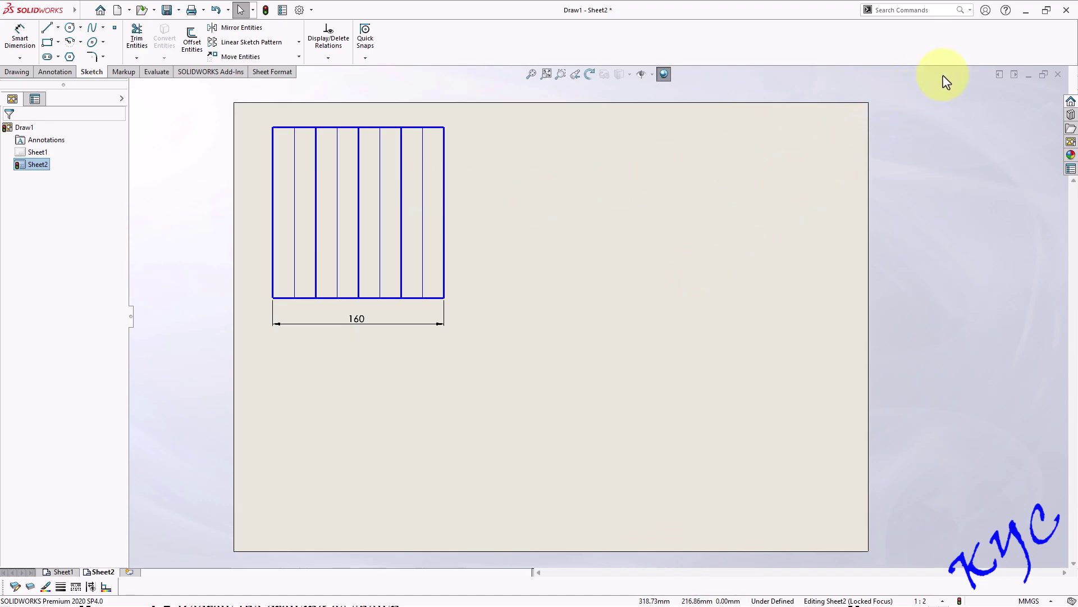
pyautogui.hotkey('alt', 'Tab')
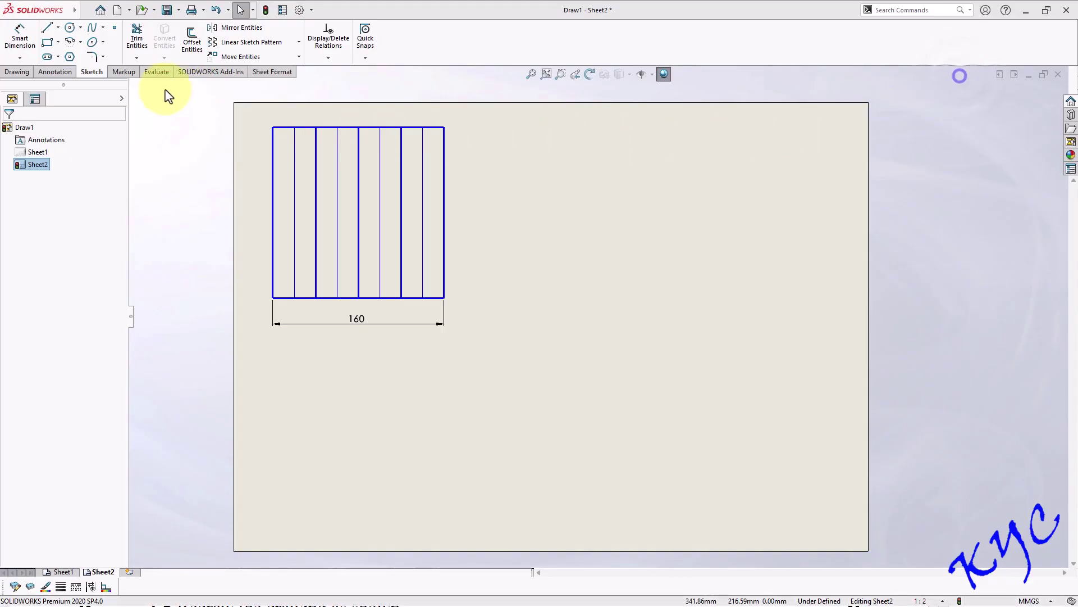
# Sketch a four-sided inscribed-circle polygon, about 136 mm per side, to the right of the striped square and make its lower edge horizontal
pyautogui.click(69, 57)
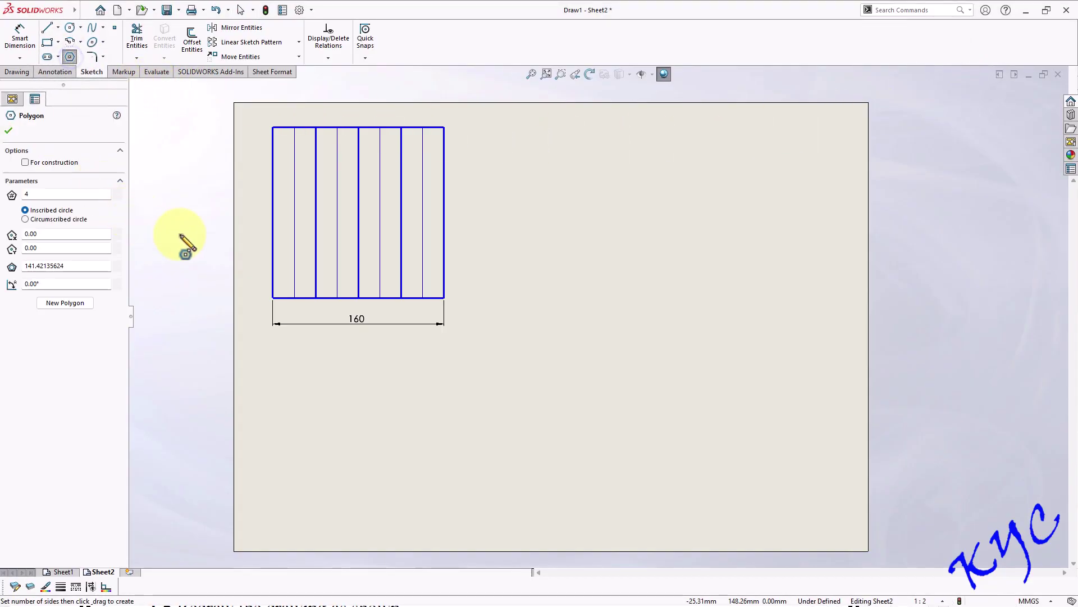
pyautogui.click(603, 213)
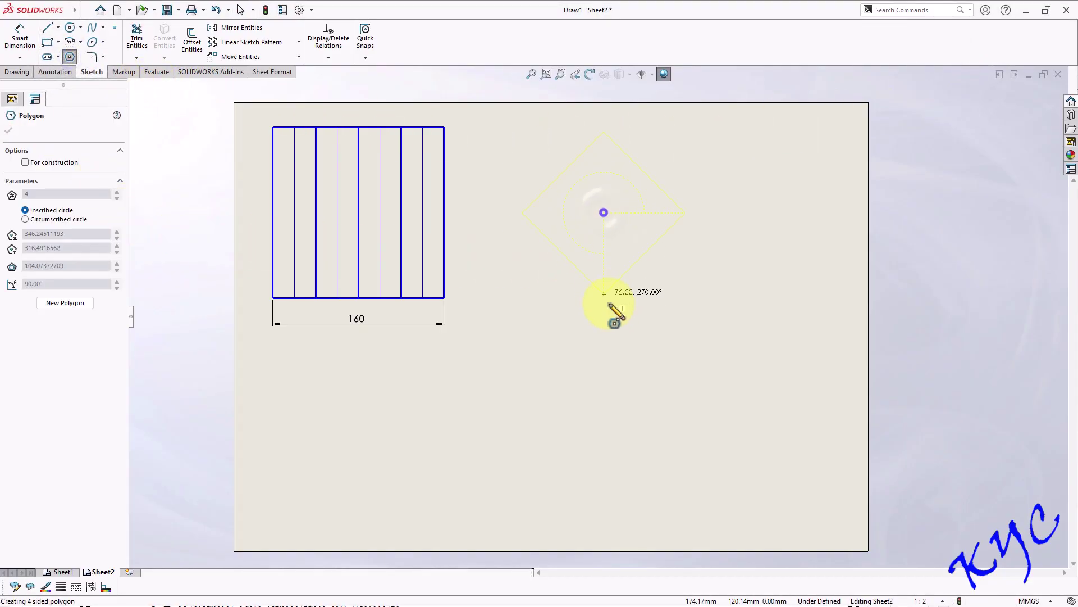
pyautogui.click(642, 307)
pyautogui.press('Escape')
pyautogui.click(622, 301)
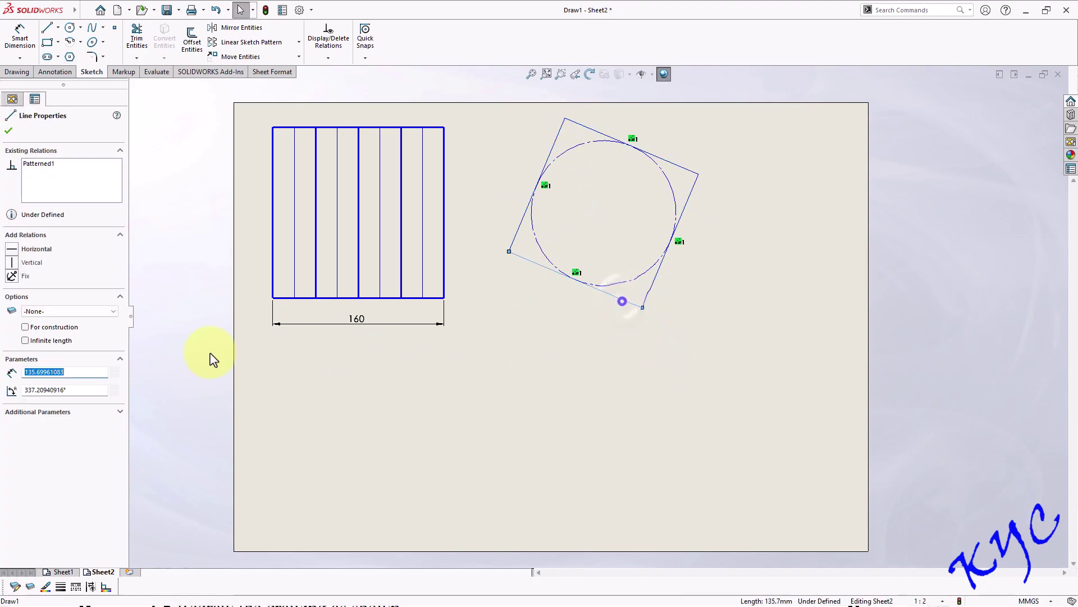
pyautogui.click(15, 265)
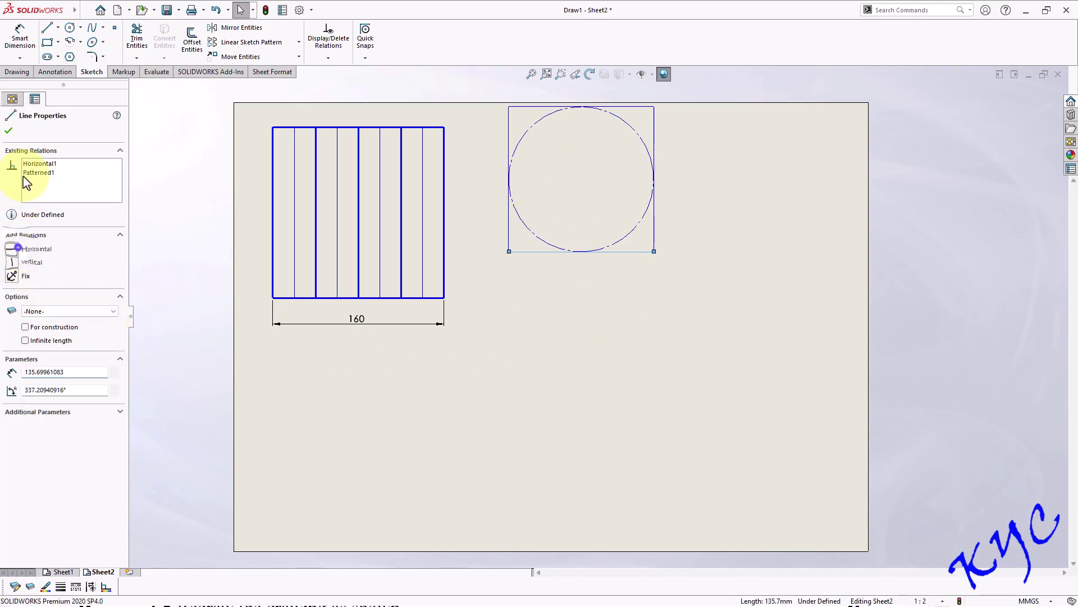
# Dimension the lower edge of the new square to 160 mm
pyautogui.click(19, 38)
pyautogui.click(629, 251)
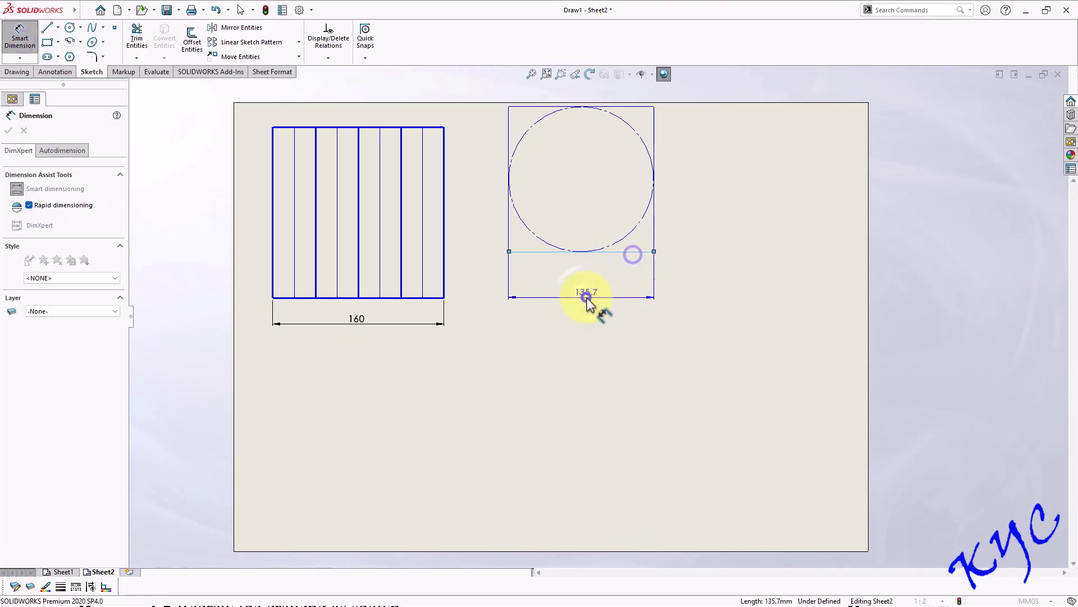
pyautogui.click(587, 298)
pyautogui.write('160')
pyautogui.press('Return')
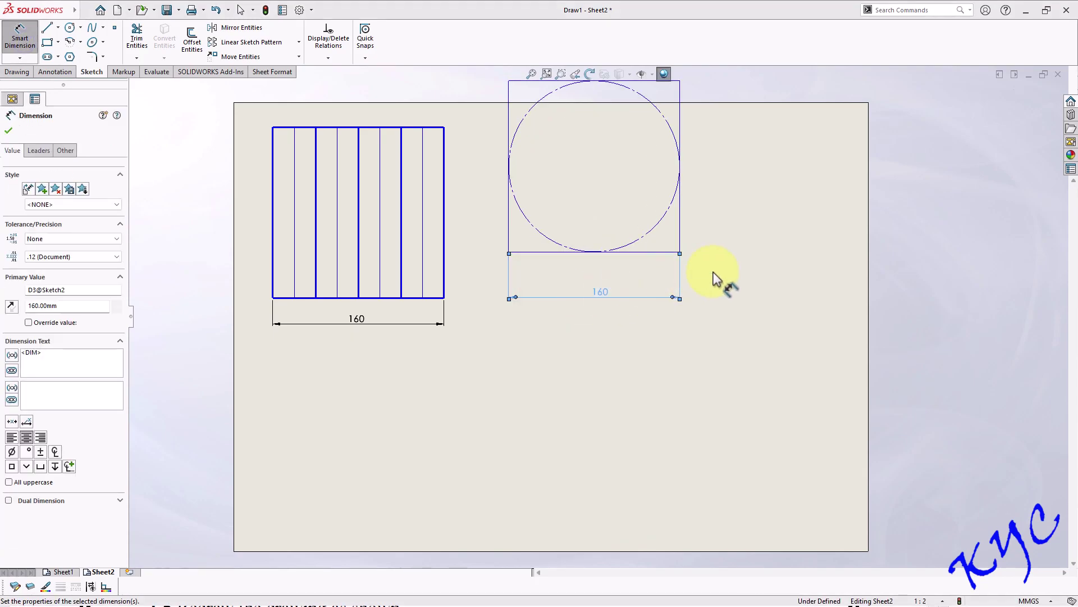
pyautogui.press('Escape')
# Reposition the new square and its dimension inside the sheet, and delete the construction circle within it
pyautogui.moveTo(681, 252); pyautogui.dragTo(738, 309)
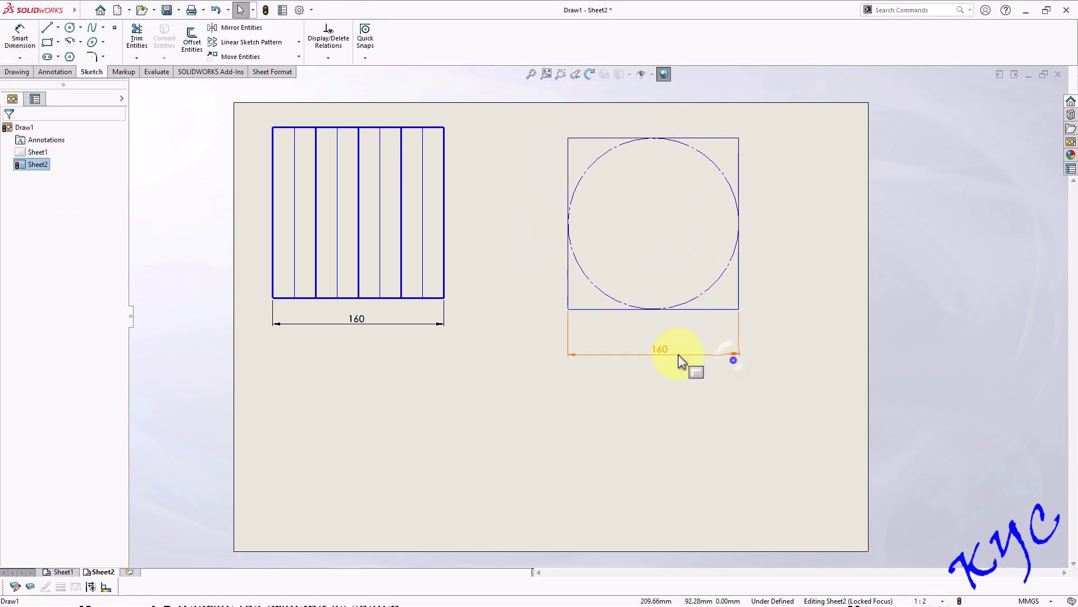
pyautogui.moveTo(682, 361); pyautogui.dragTo(668, 355)
pyautogui.click(739, 374)
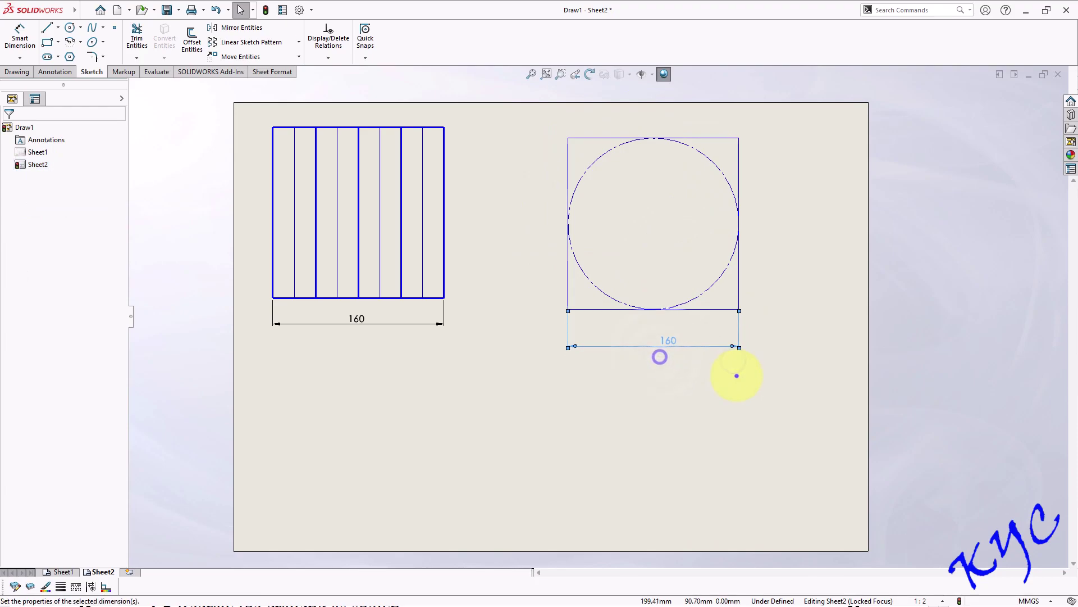
pyautogui.click(713, 284)
pyautogui.press('Delete')
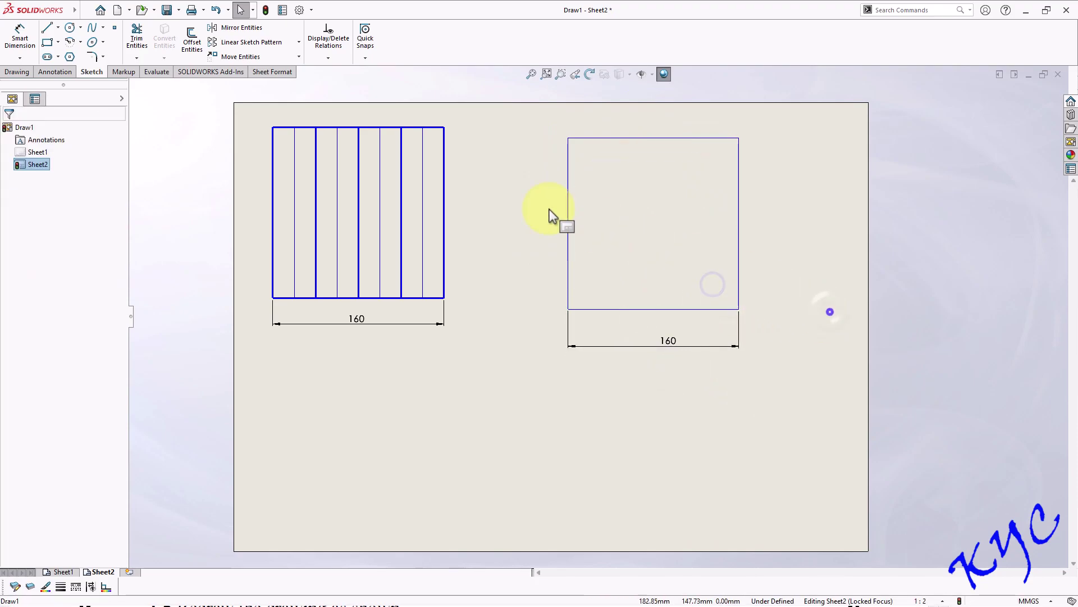
# Draw a horizontal and a vertical centerline through the second square, joining the midpoints of its opposite edges
pyautogui.click(58, 27)
pyautogui.click(68, 55)
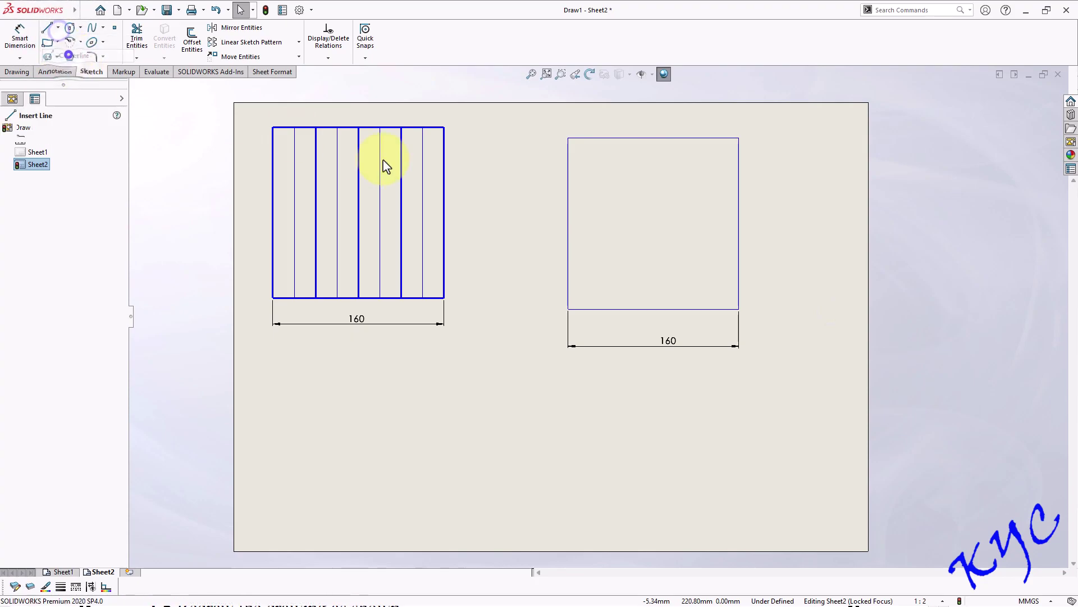
pyautogui.click(568, 222)
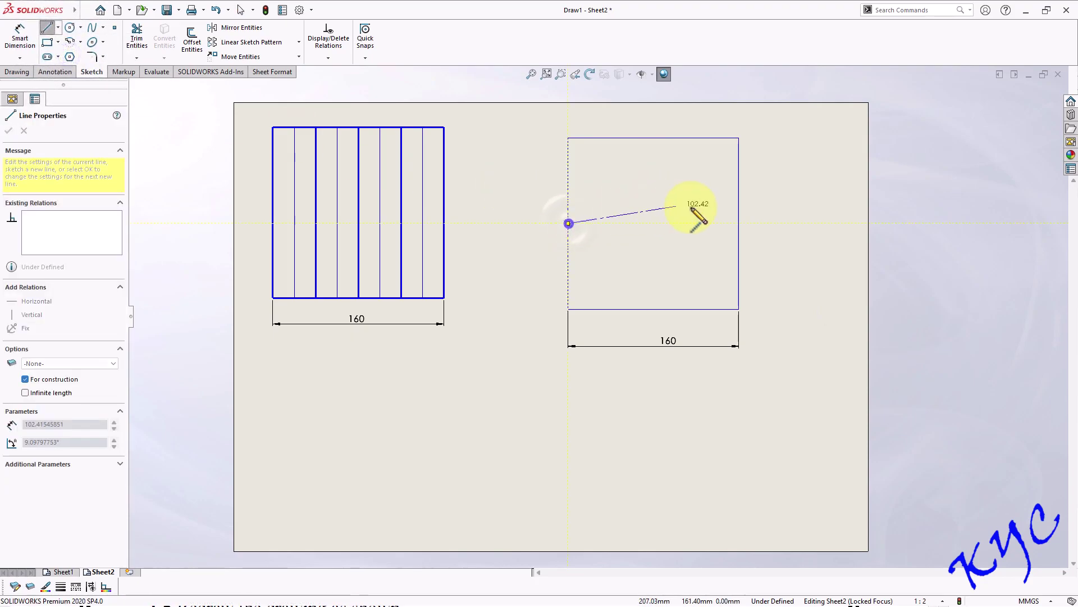
pyautogui.click(739, 223)
pyautogui.press('Escape')
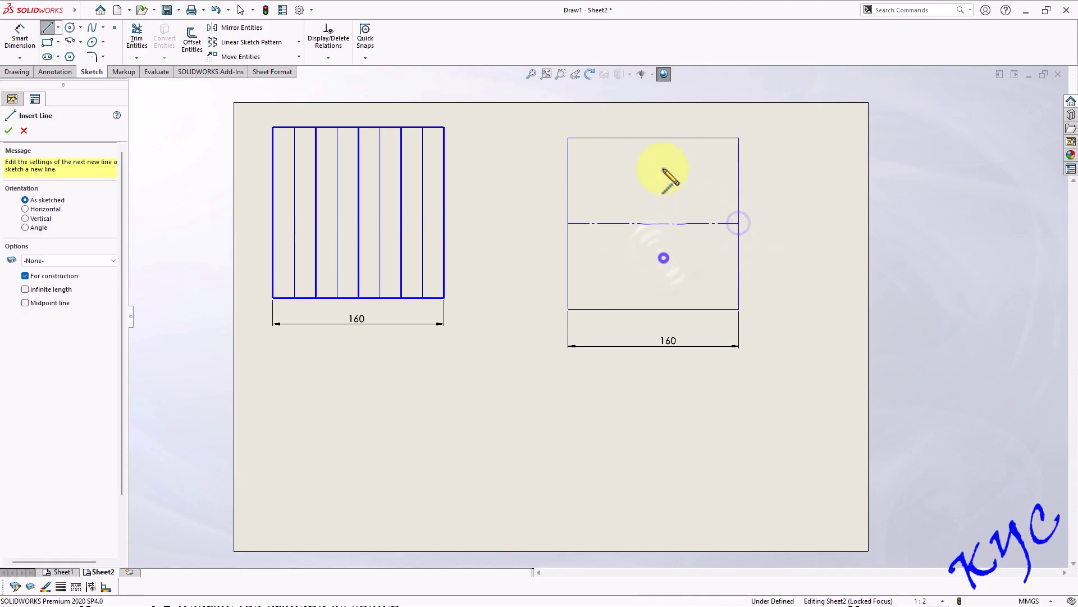
pyautogui.click(654, 137)
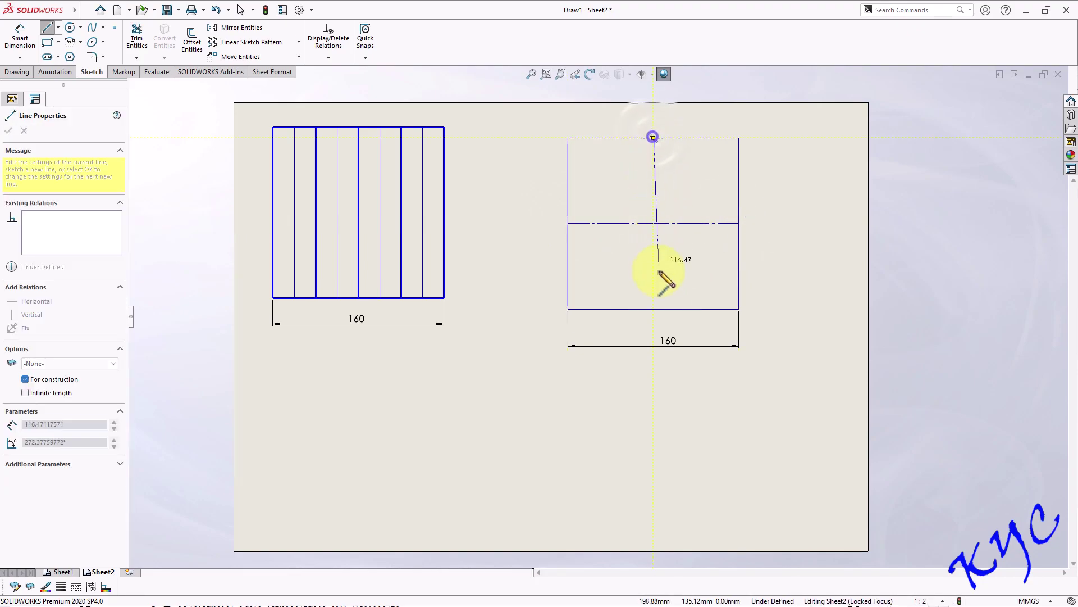
pyautogui.click(653, 309)
pyautogui.press('Escape')
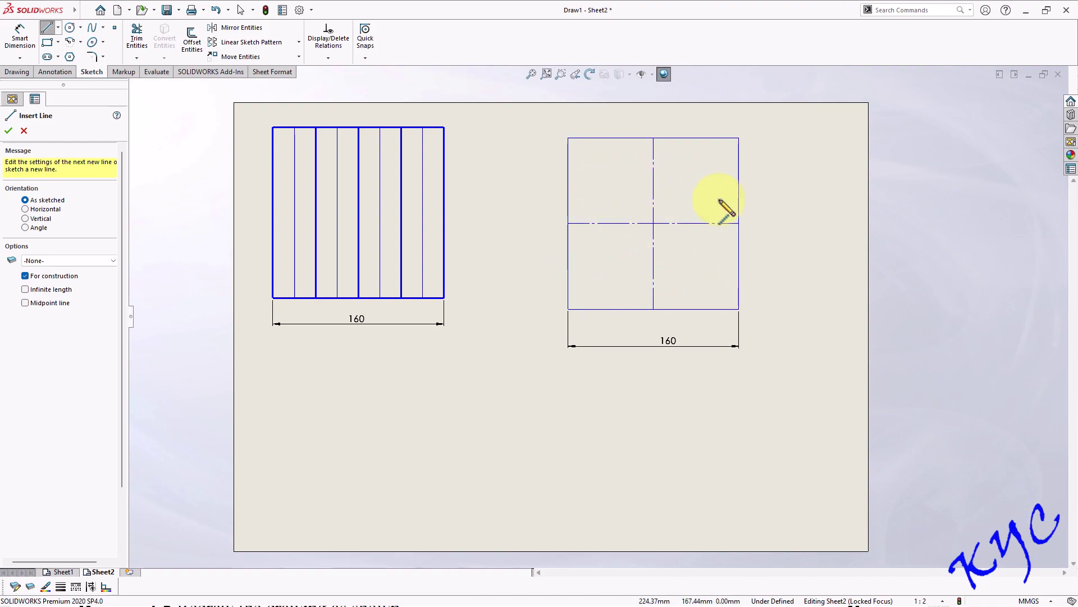
# Trim the right half of the horizontal centerline and the upper half of the vertical centerline
pyautogui.click(137, 38)
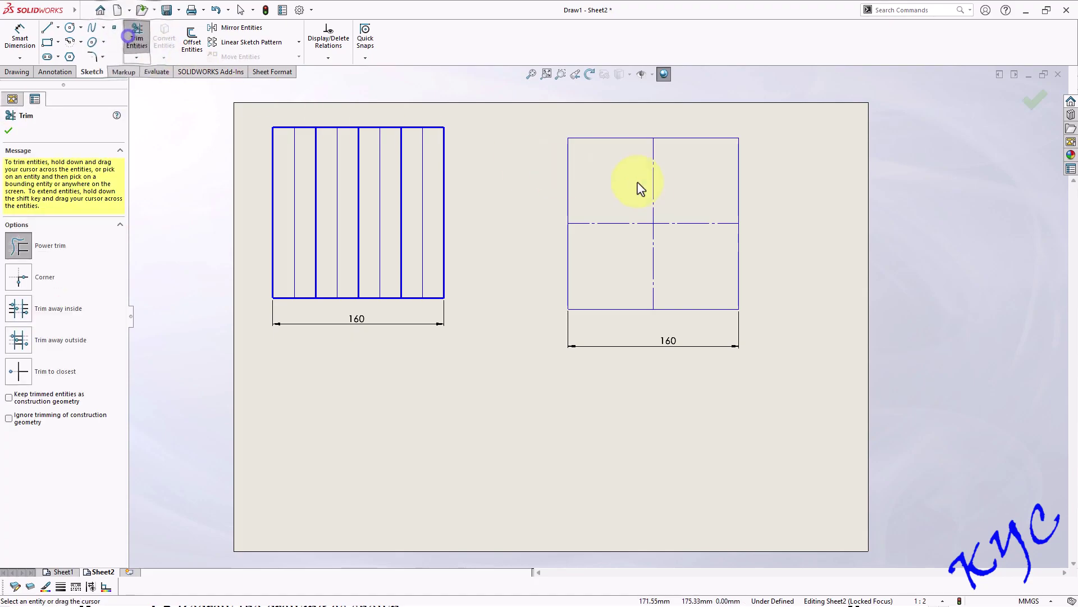
pyautogui.moveTo(694, 231); pyautogui.dragTo(703, 261)
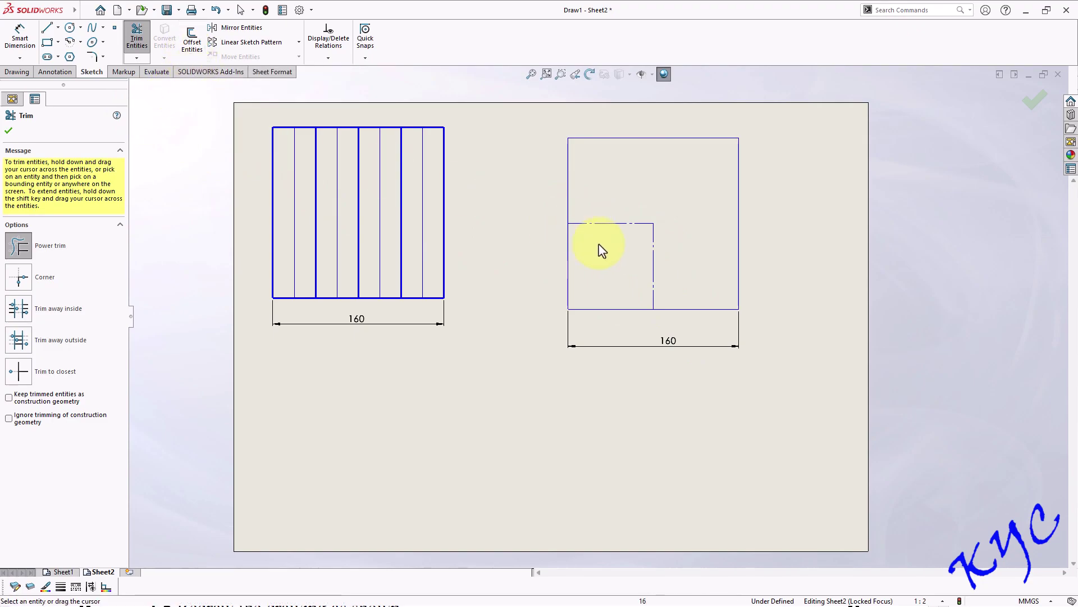
# Offset the chained centerlines 8 mm toward the square's lower-left corner with a dimension, keeping the Offset Entities command open for further offsets
pyautogui.click(192, 45)
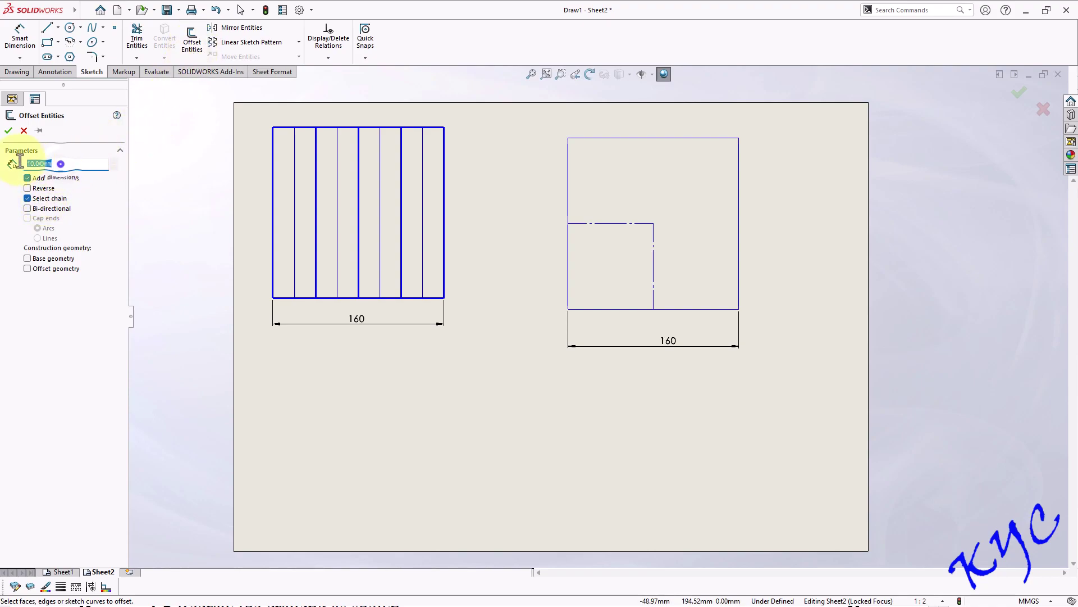
pyautogui.click(61, 163)
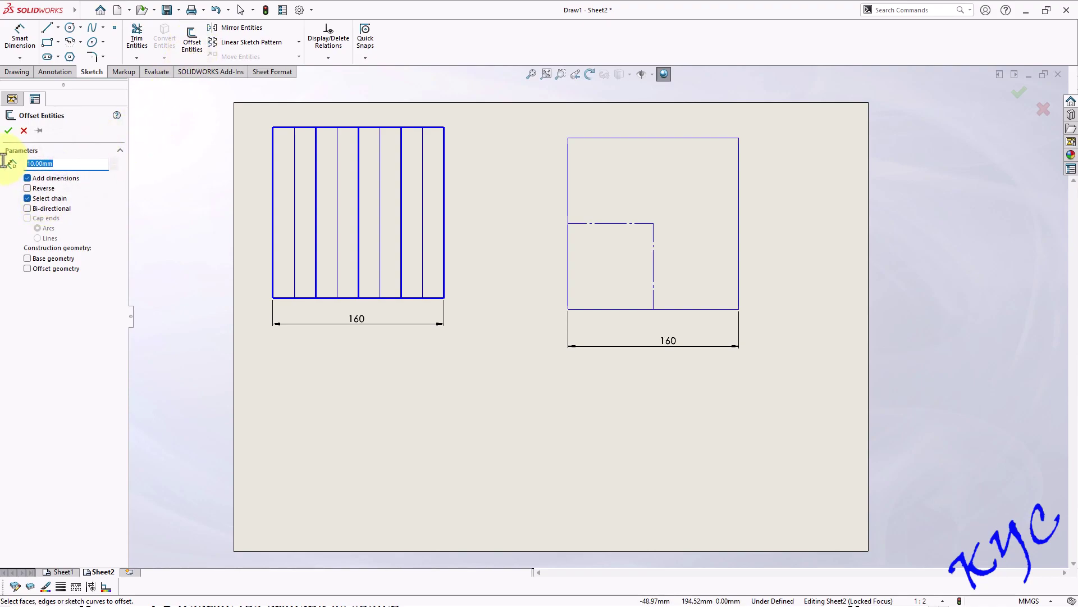
pyautogui.write('8')
pyautogui.click(401, 392)
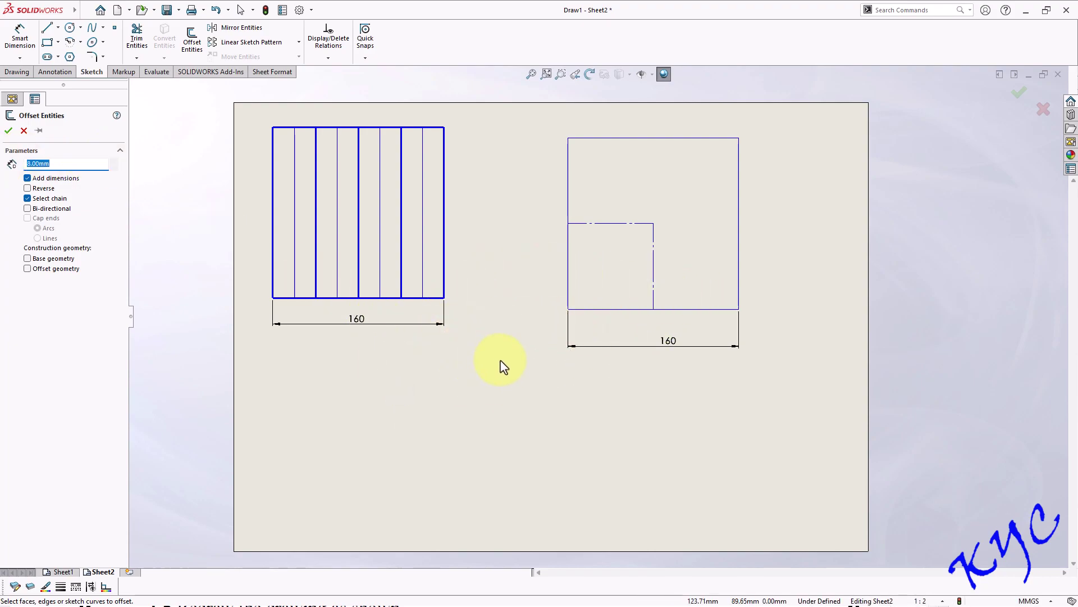
pyautogui.click(654, 279)
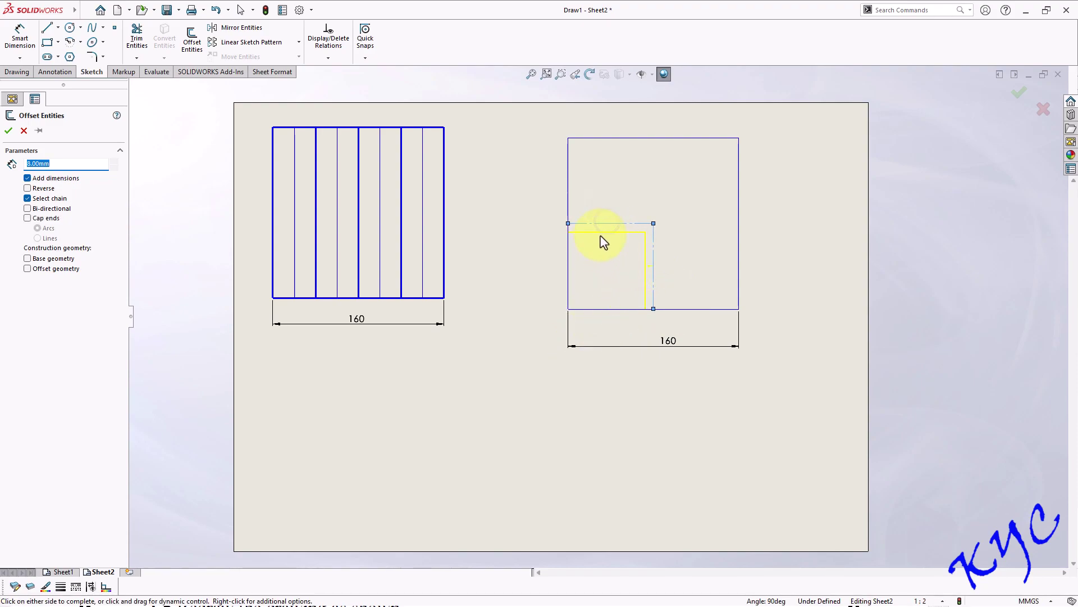
pyautogui.click(39, 132)
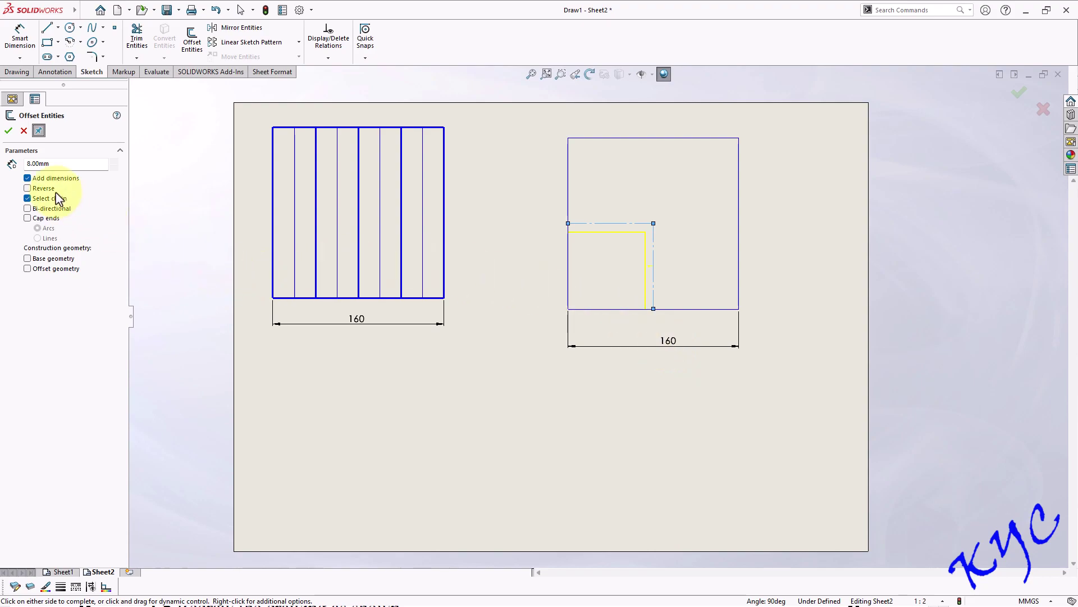
pyautogui.click(621, 271)
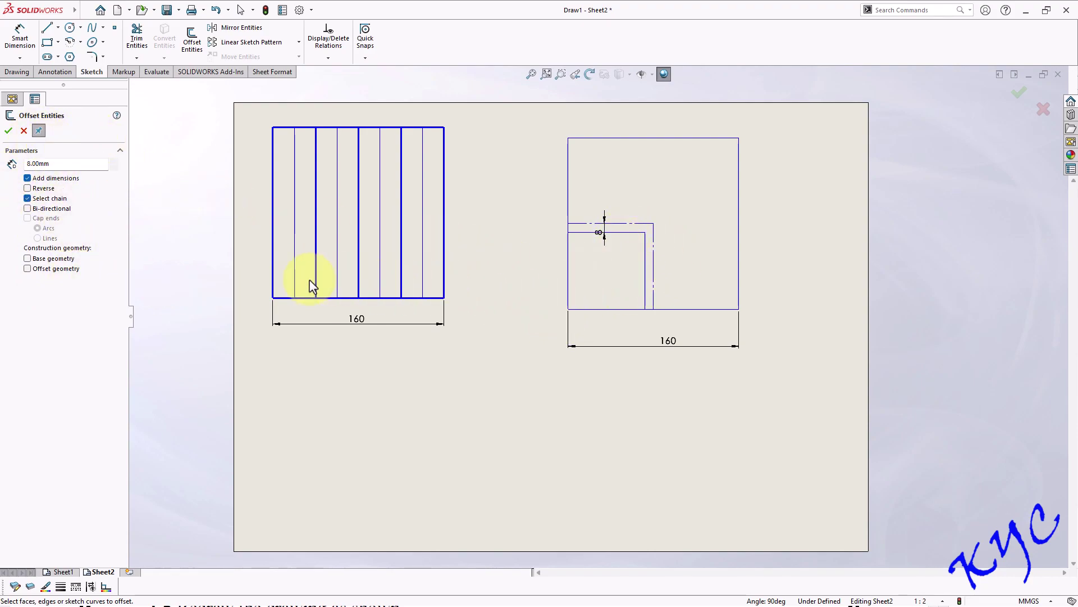
# Offset the L-shaped lines successively by 16 mm toward the second square's lower-left corner, adding four more L-shaped pairs with dimensions
pyautogui.moveTo(60, 166); pyautogui.dragTo(2, 160)
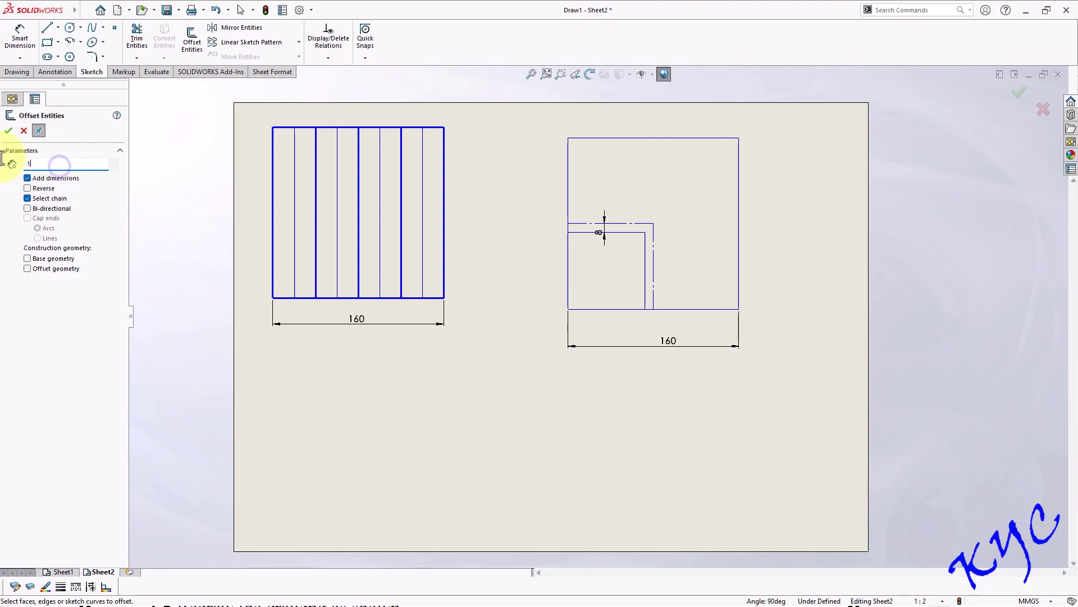
pyautogui.click(646, 261)
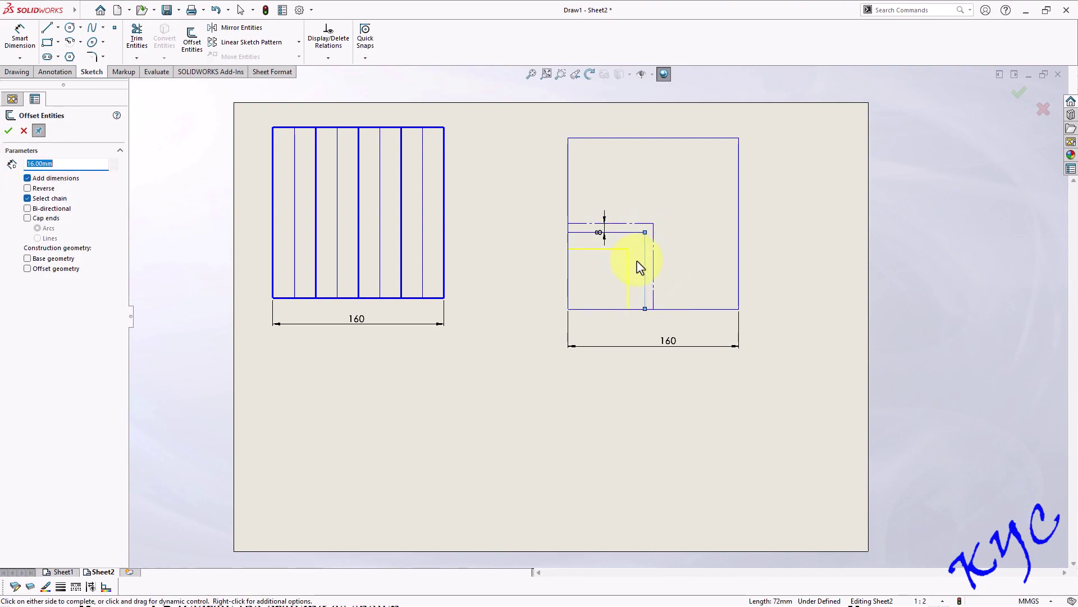
pyautogui.click(595, 300)
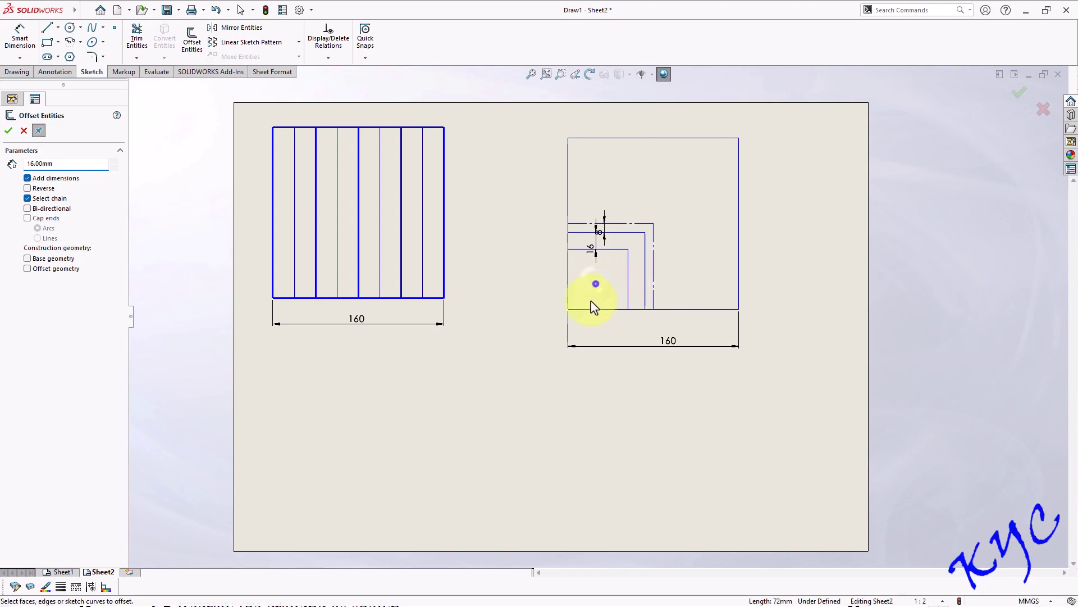
pyautogui.click(628, 291)
pyautogui.click(585, 298)
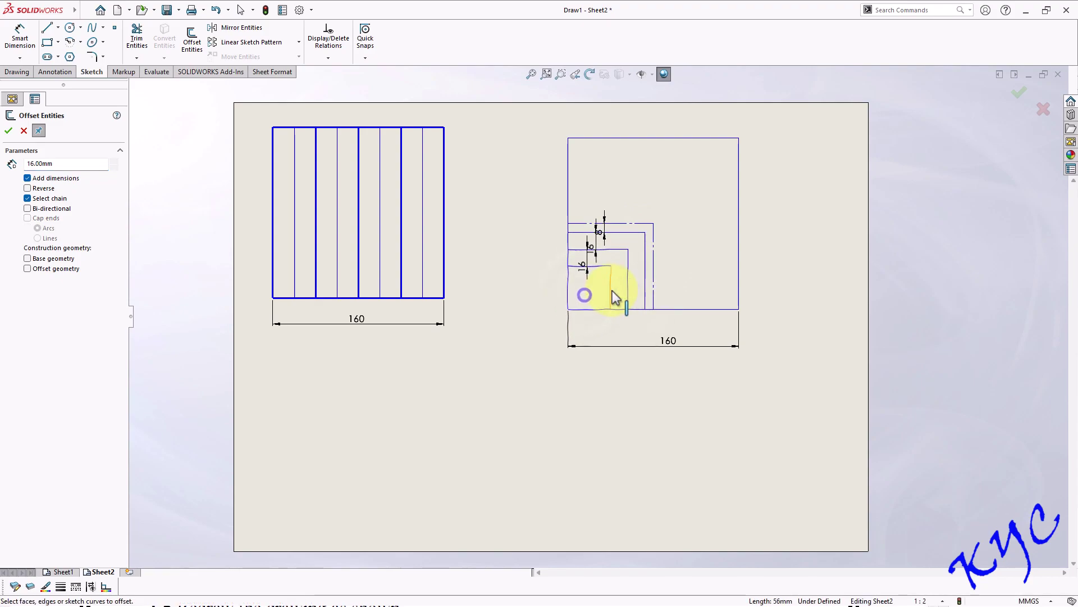
pyautogui.click(611, 293)
pyautogui.click(590, 303)
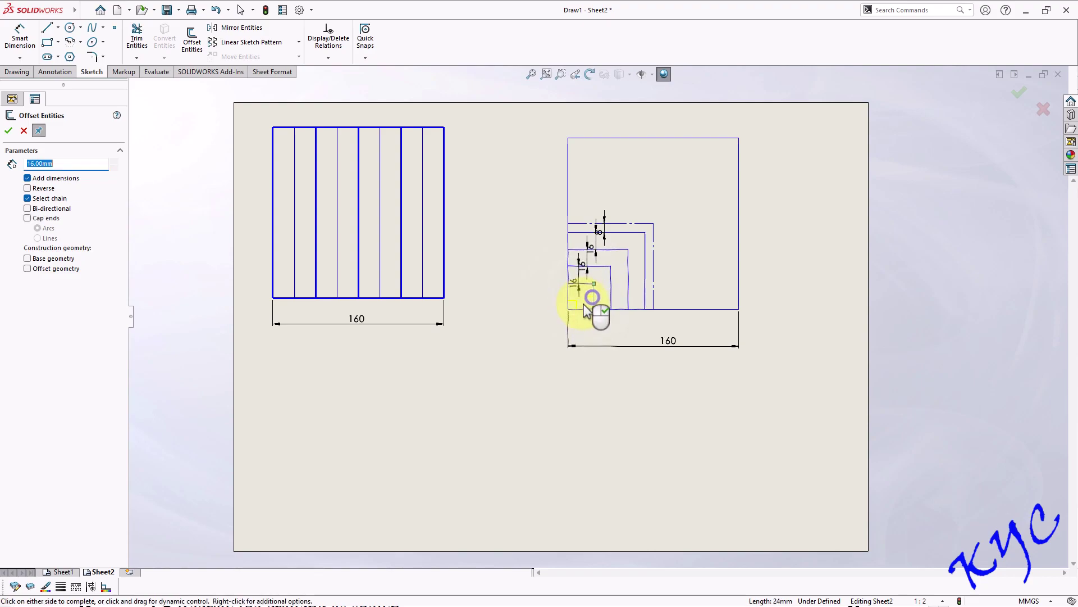
pyautogui.scroll(-2, 677, 247)
pyautogui.scroll(-1, 677, 247)
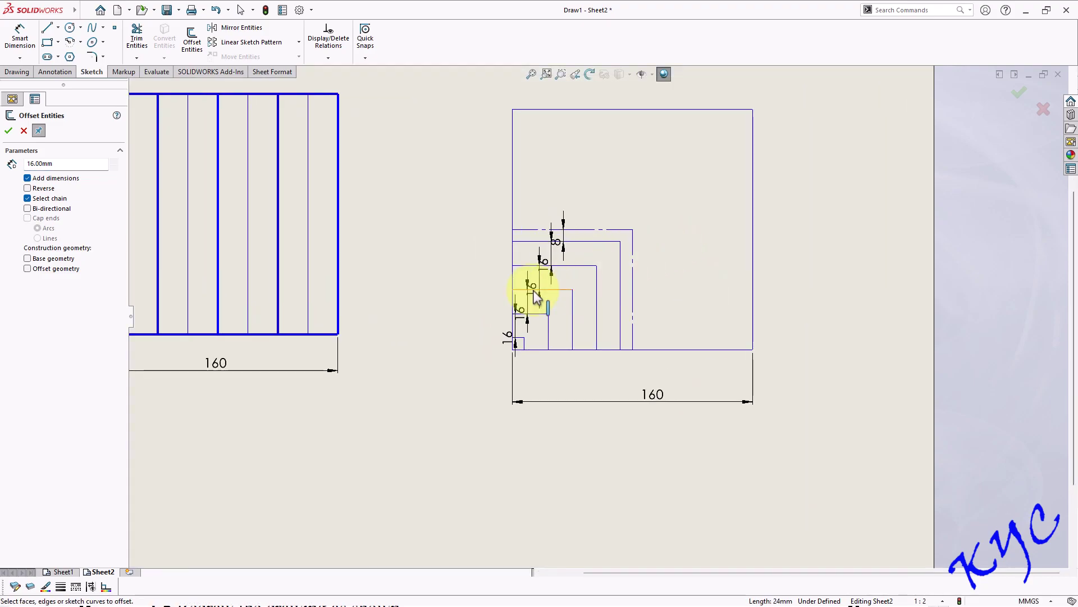
pyautogui.press('Escape')
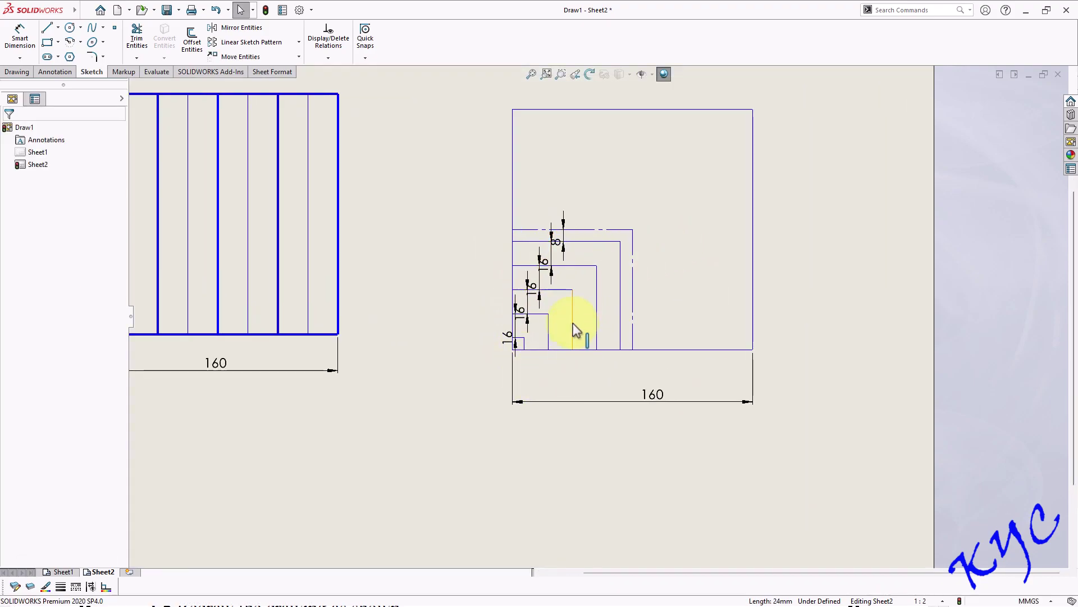
# Delete all the 8 mm and 16 mm offset dimensions in the second square's lower-left quadrant
pyautogui.moveTo(528, 313); pyautogui.dragTo(540, 289)
pyautogui.moveTo(565, 254); pyautogui.dragTo(541, 280)
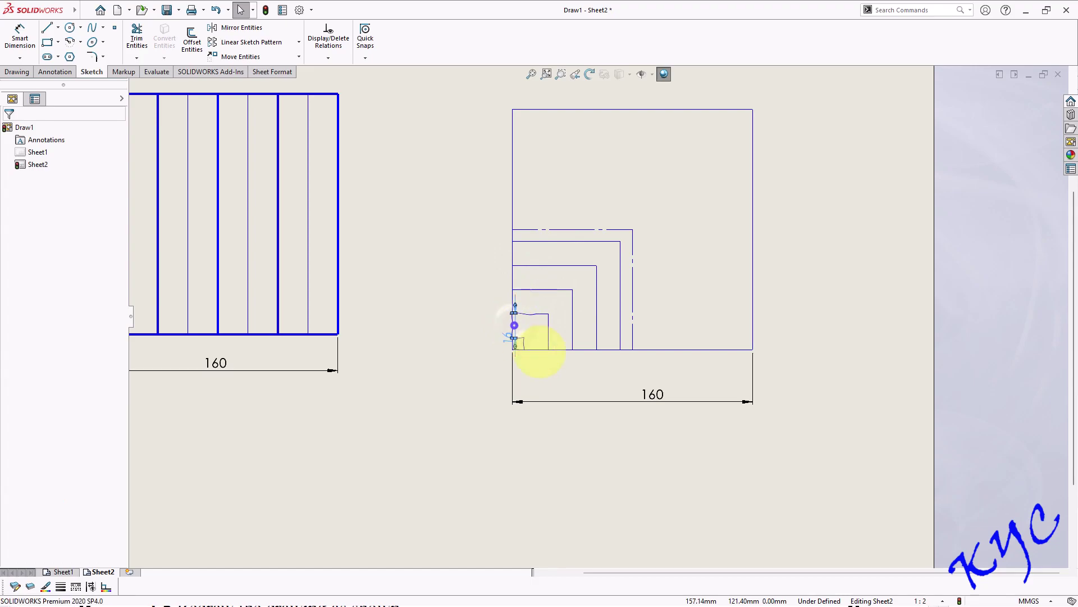
pyautogui.click(514, 325)
pyautogui.click(614, 441)
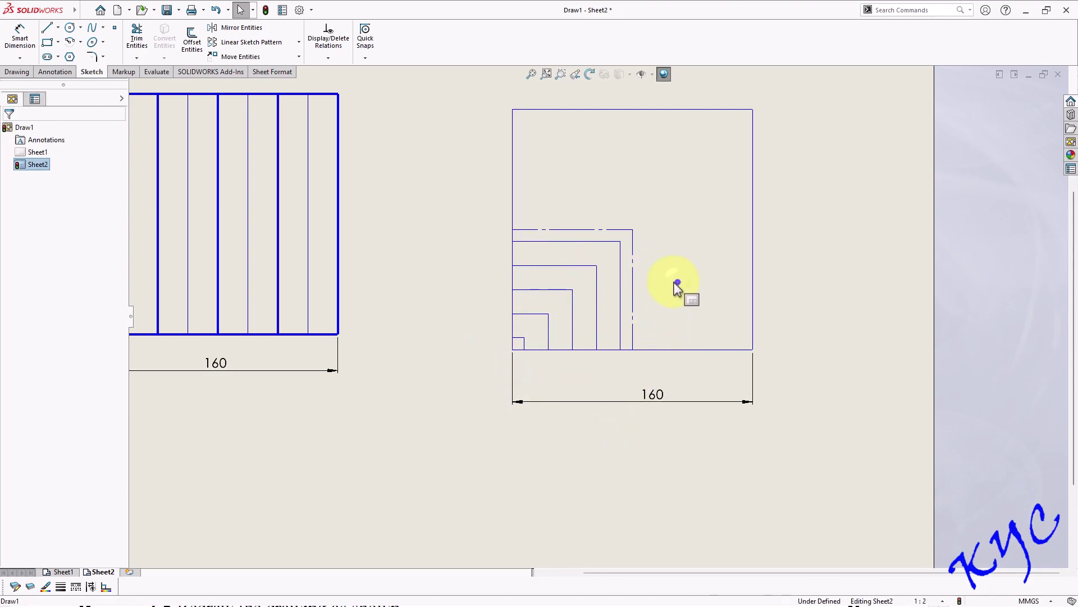
# Mirror the five L-shaped line pairs about the vertical centerline into the second square's lower-right quadrant, keeping the originals
pyautogui.click(247, 28)
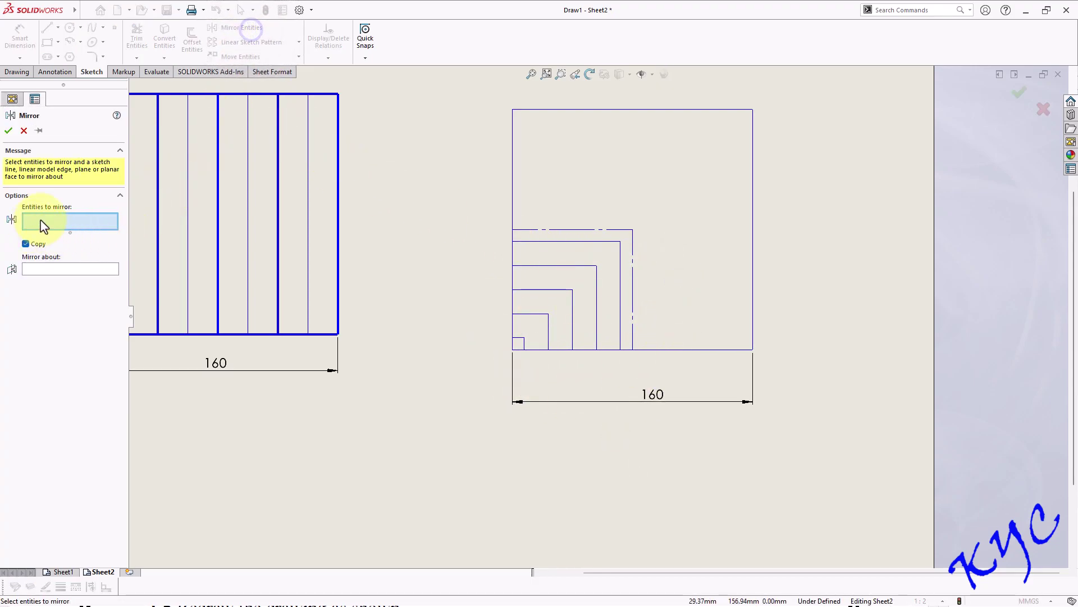
pyautogui.moveTo(502, 362); pyautogui.dragTo(625, 239)
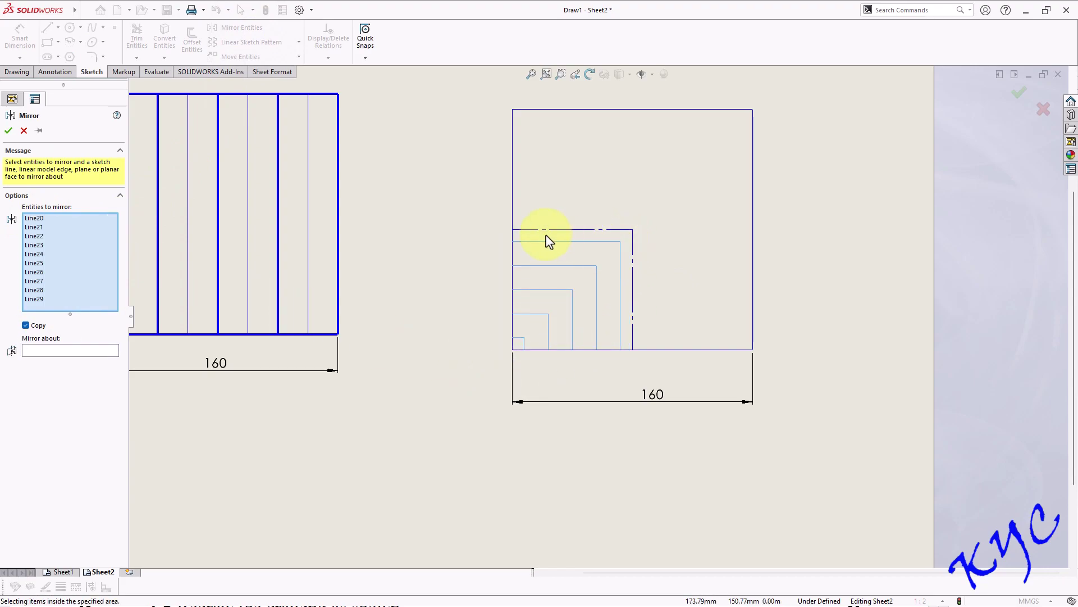
pyautogui.click(41, 350)
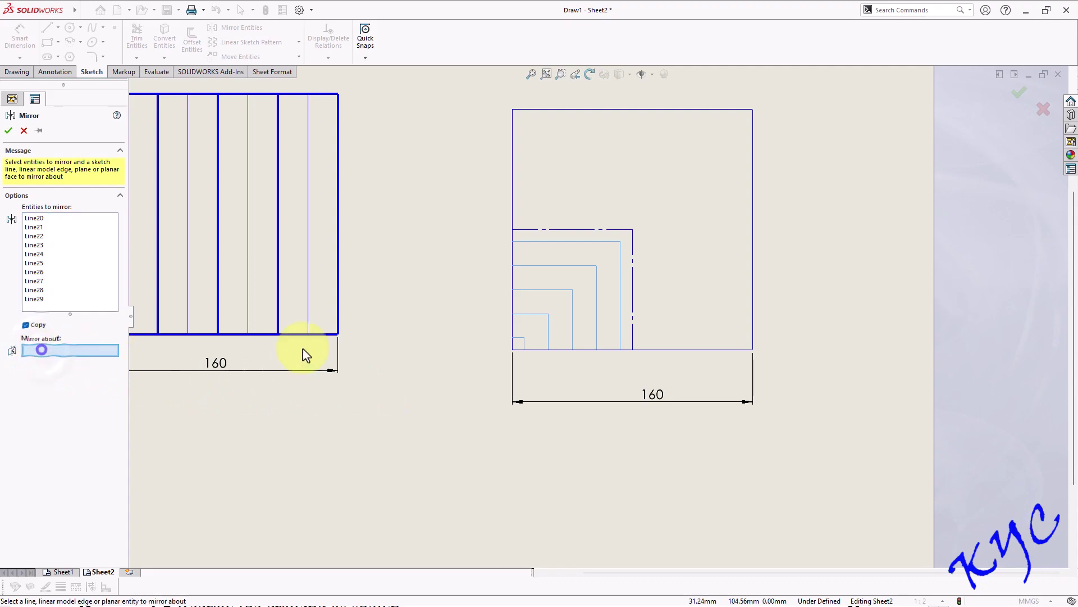
pyautogui.click(633, 307)
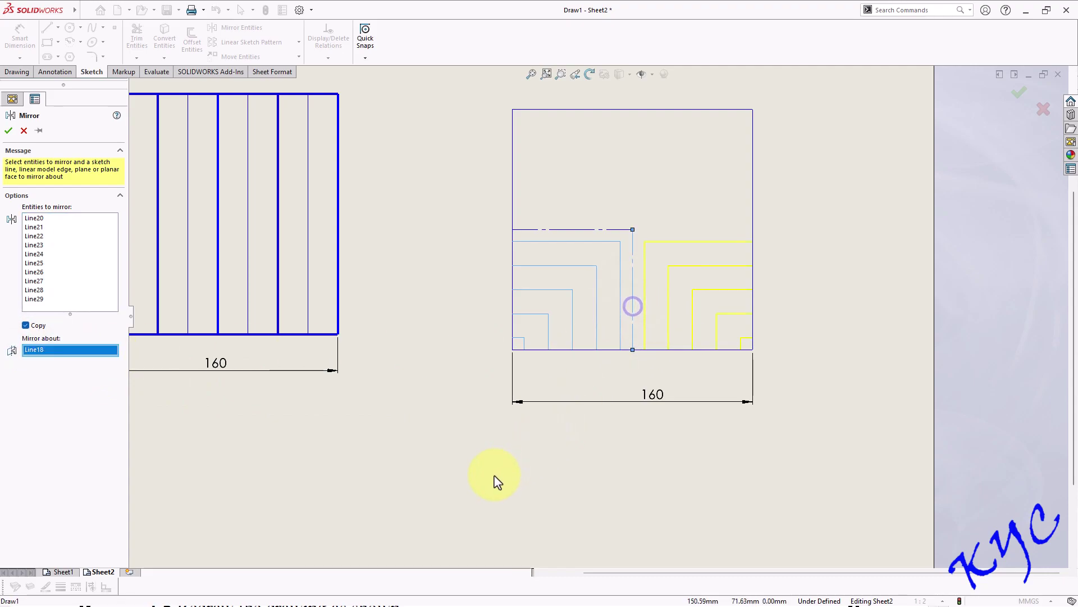
pyautogui.click(9, 130)
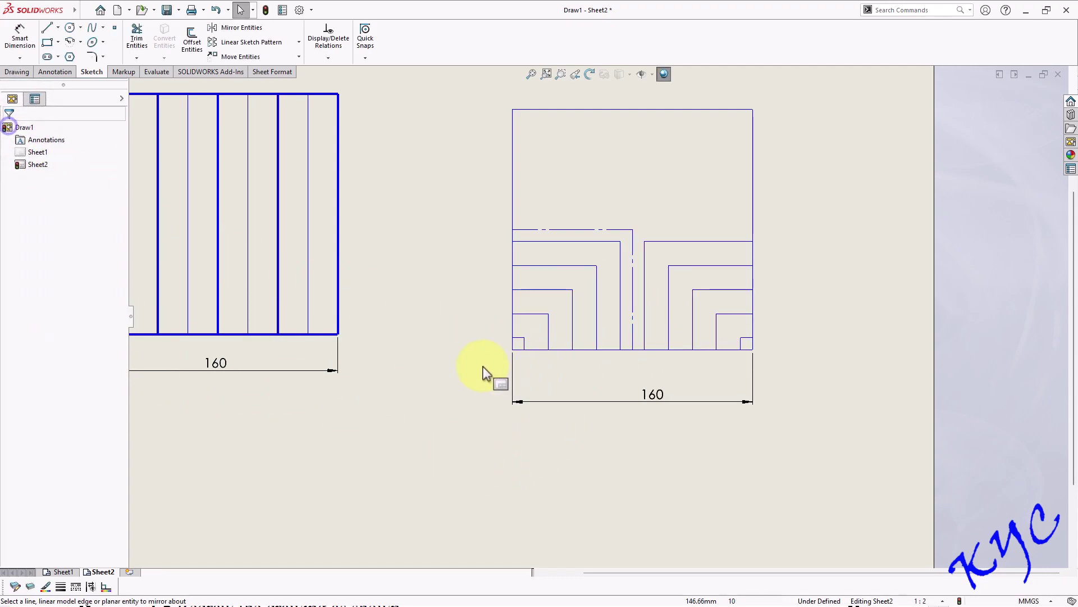
# Mirror the L-shaped lines of both lower quadrants about the horizontal centerline, excluding the square's bottom edge from the selection
pyautogui.moveTo(481, 365)
pyautogui.mouseDown()
pyautogui.moveTo(710, 319)
pyautogui.moveTo(779, 239)
pyautogui.moveTo(770, 231)
pyautogui.mouseUp()
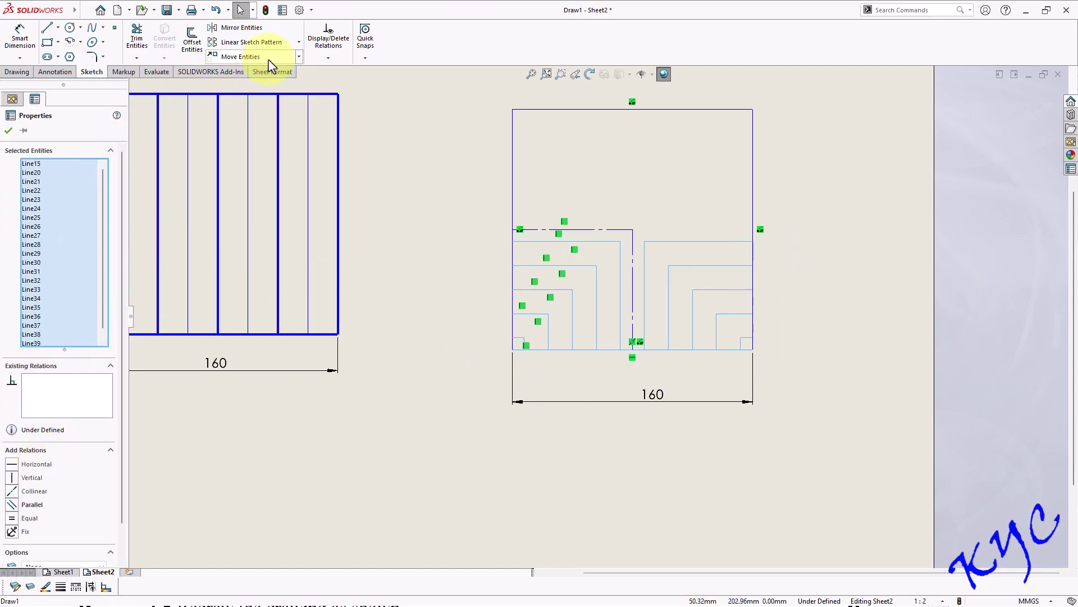
pyautogui.click(264, 29)
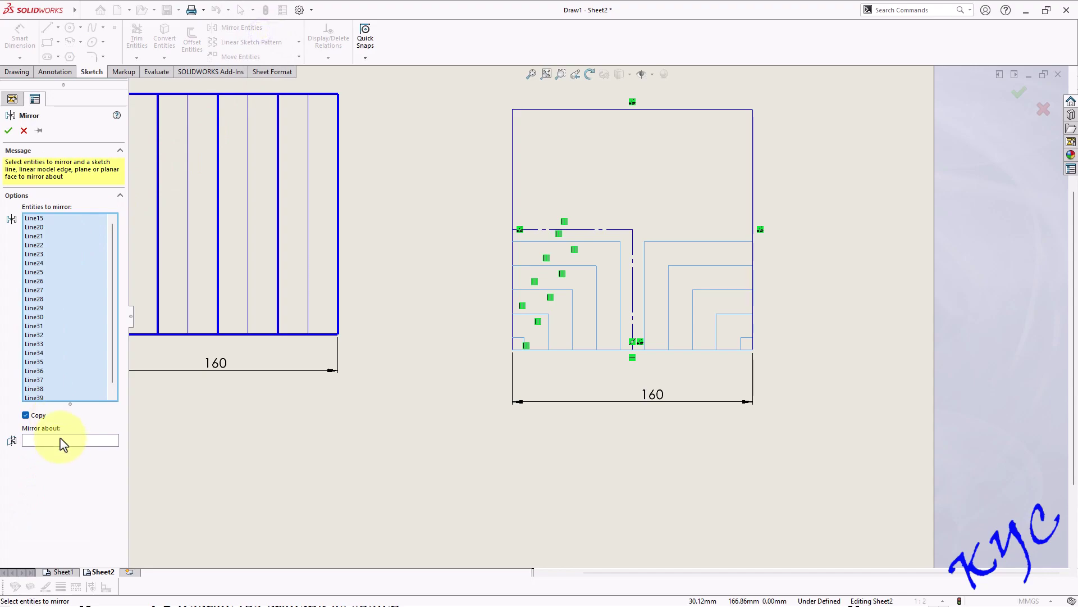
pyautogui.click(60, 437)
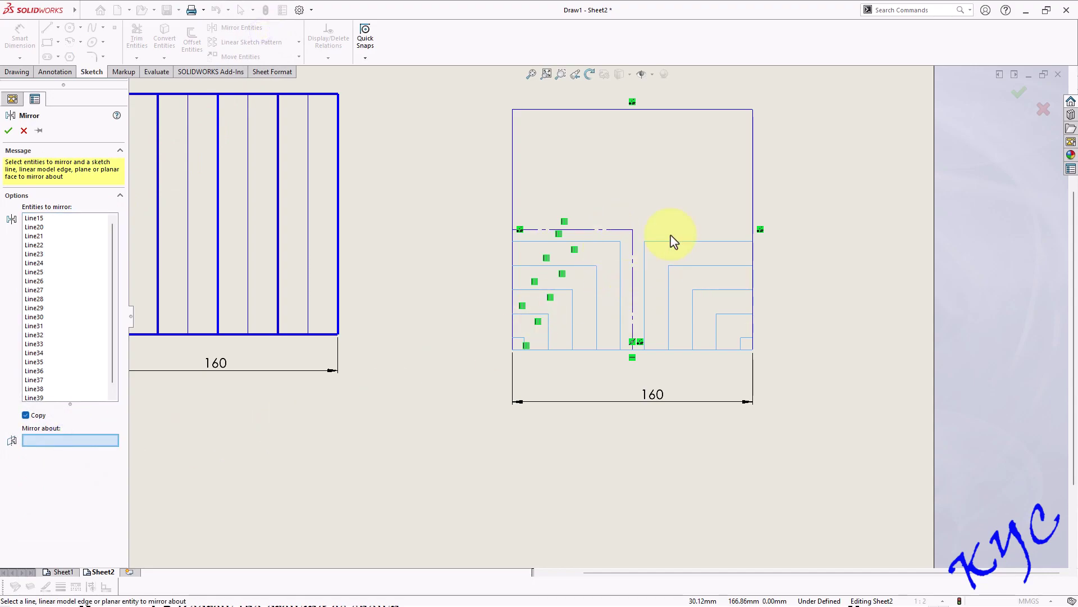
pyautogui.click(61, 308)
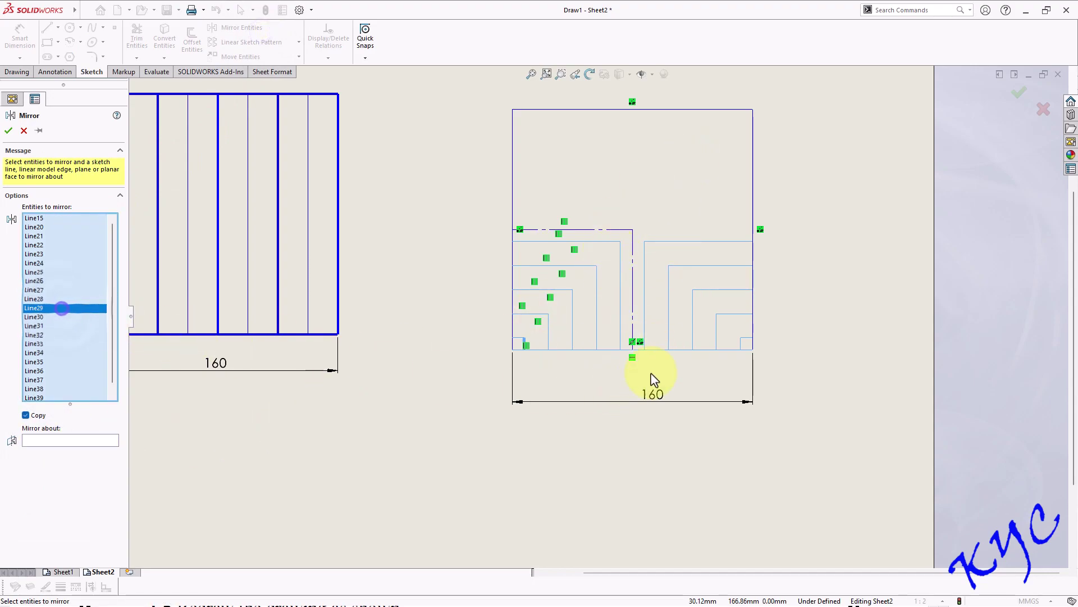
pyautogui.click(658, 349)
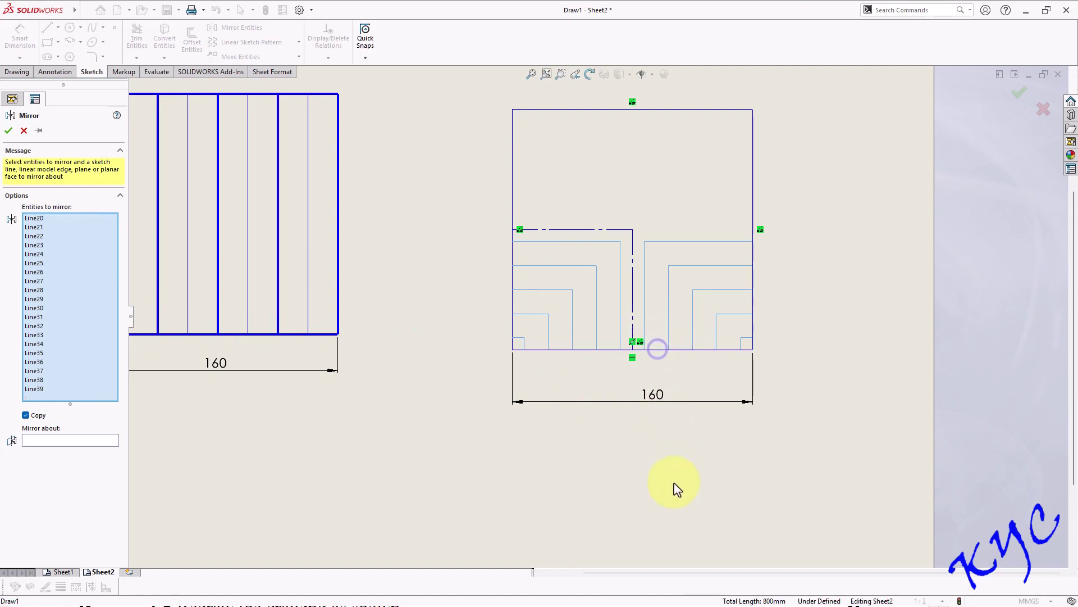
pyautogui.click(658, 354)
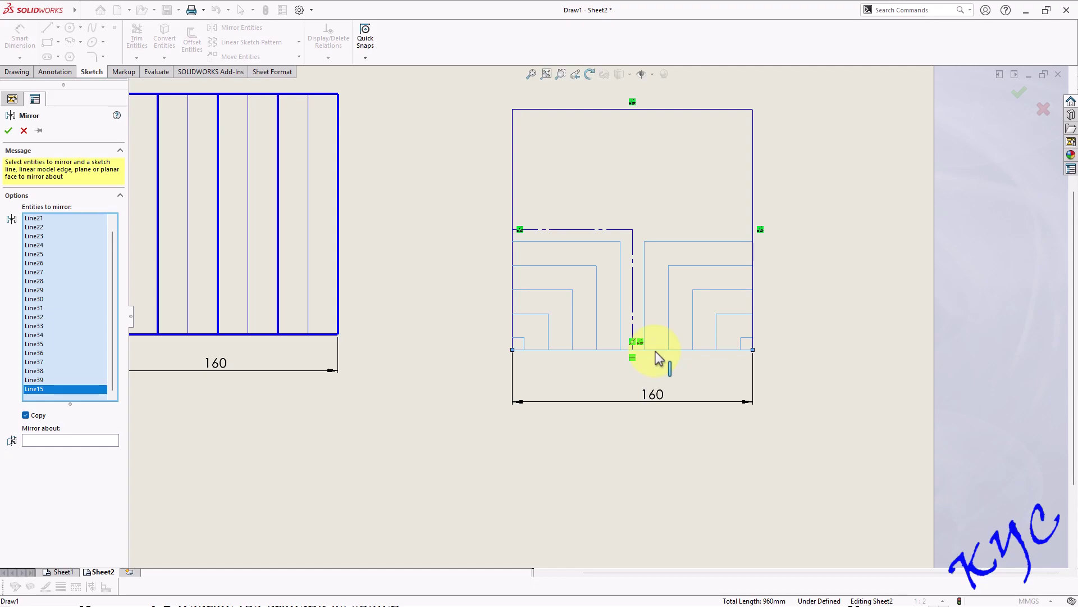
pyautogui.click(658, 354)
pyautogui.click(99, 440)
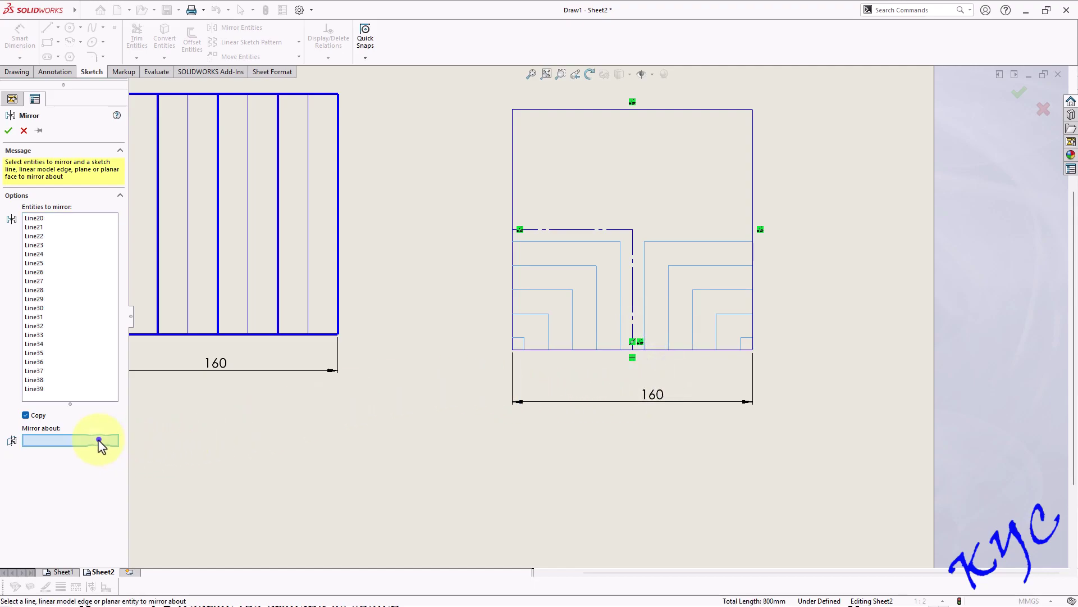
pyautogui.click(608, 229)
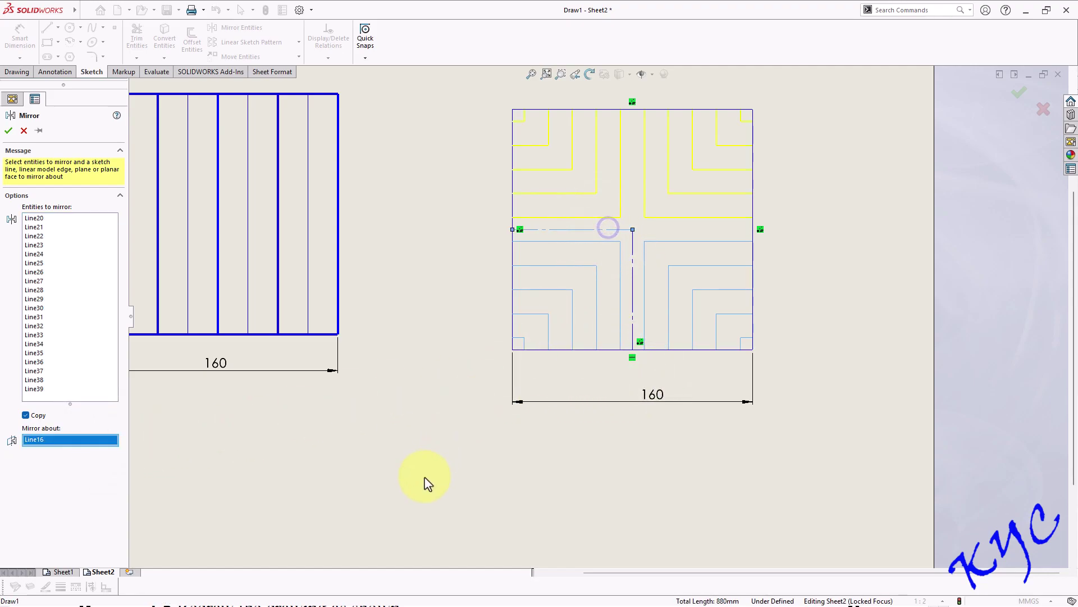
pyautogui.click(8, 130)
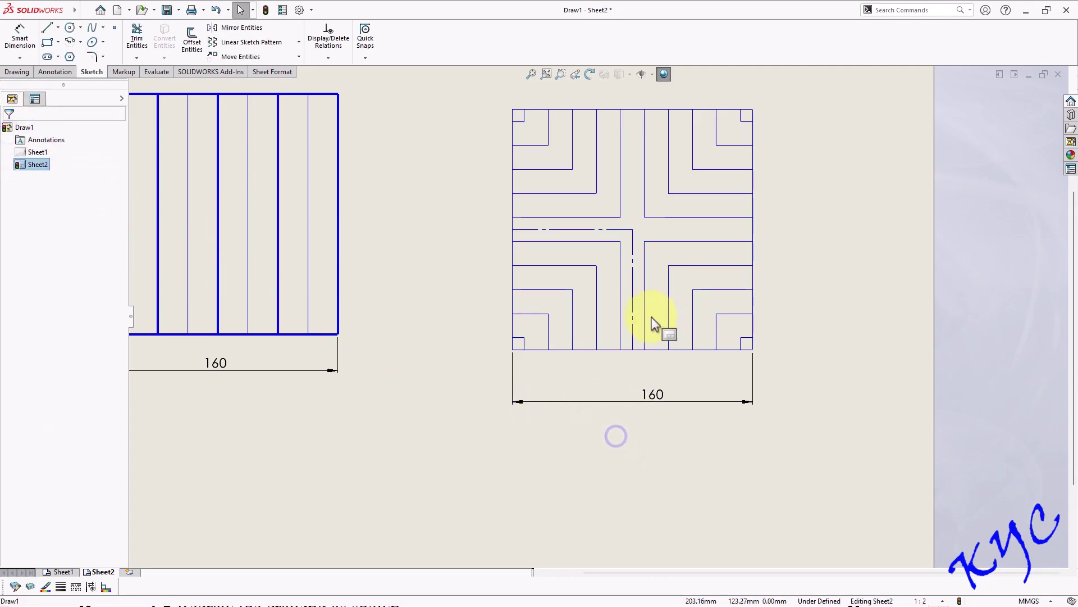
# Delete the horizontal and vertical centerlines from the second square
pyautogui.click(605, 231)
pyautogui.press('Delete')
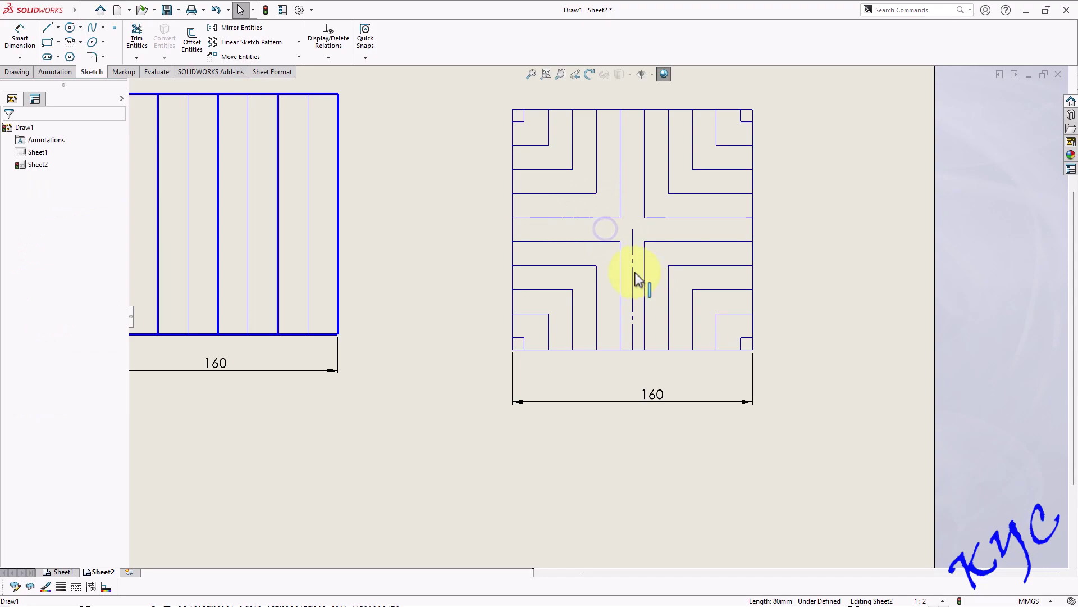
pyautogui.click(632, 315)
pyautogui.press('Delete')
# Dimension the central gap between the two innermost vertical lines at the second square's bottom edge, placing it above the overall width dimension
pyautogui.click(21, 35)
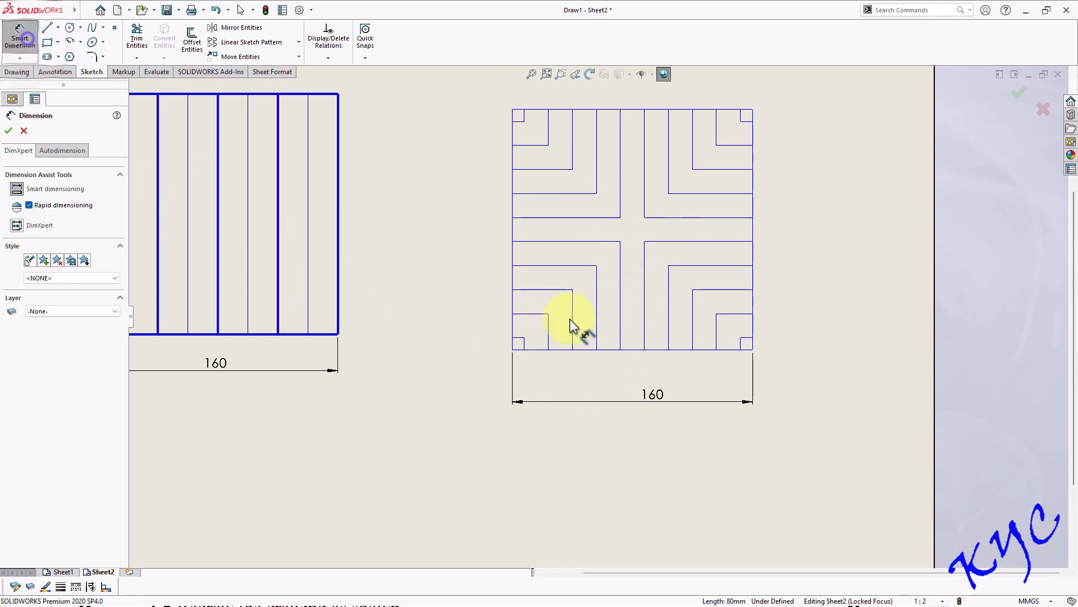
pyautogui.click(619, 350)
pyautogui.click(644, 350)
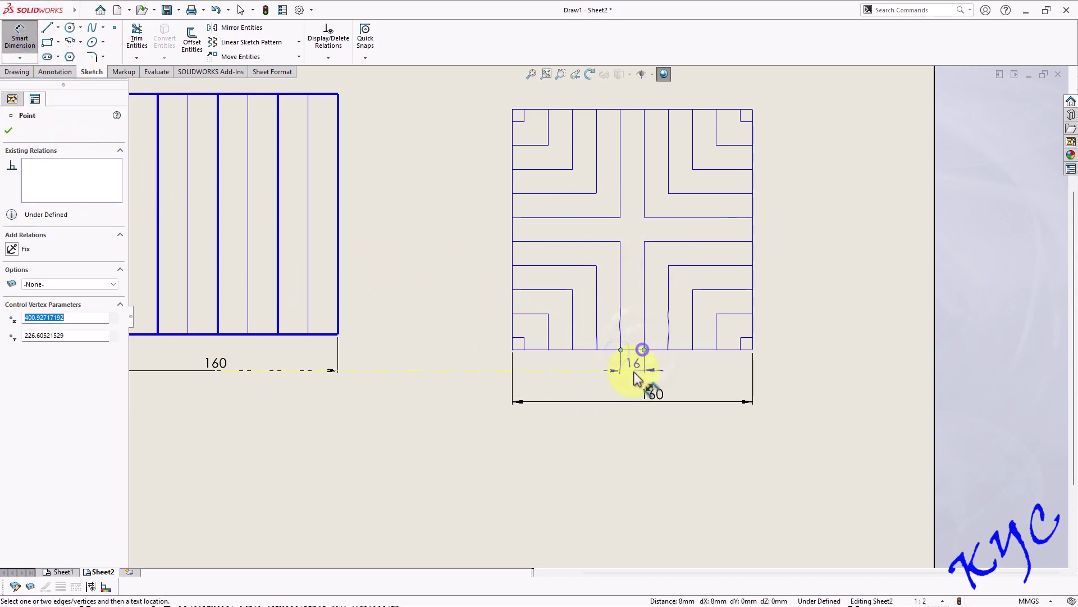
pyautogui.click(631, 364)
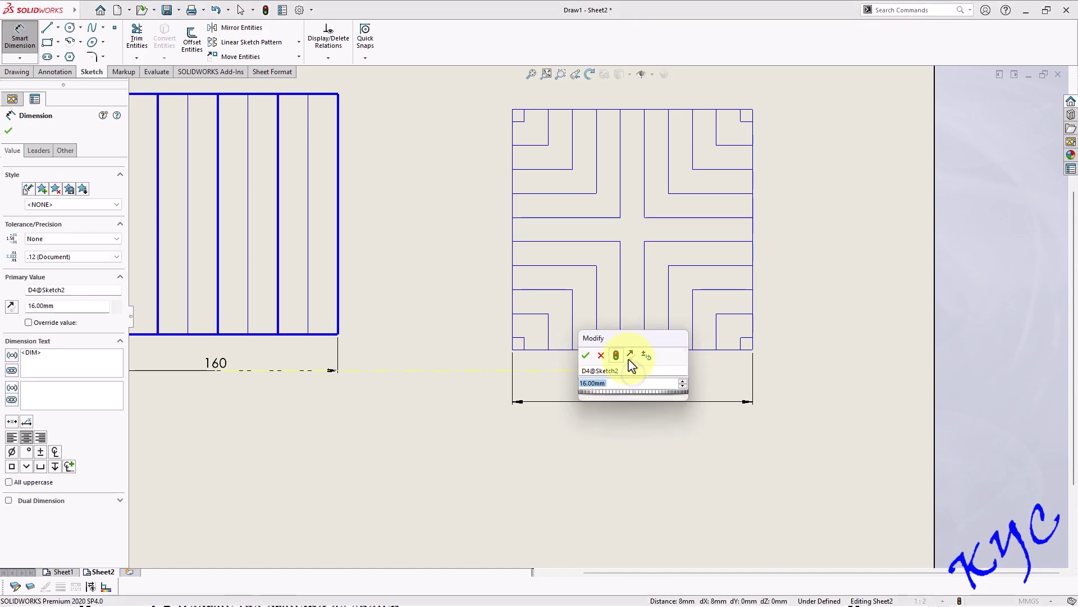
pyautogui.click(586, 355)
pyautogui.click(558, 438)
pyautogui.scroll(2, 691, 330)
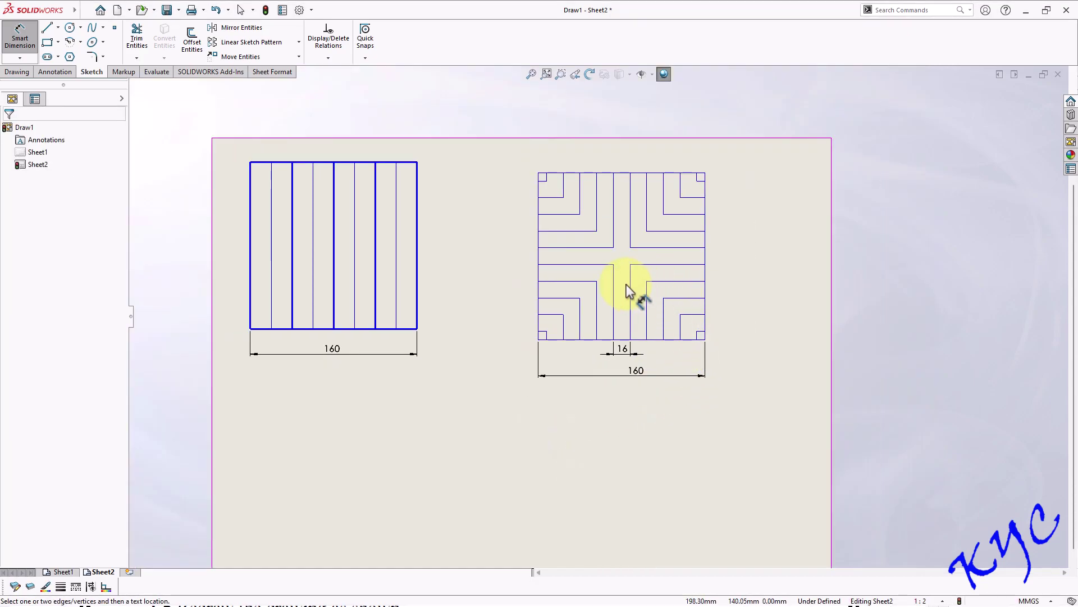
pyautogui.scroll(-2, 629, 291)
pyautogui.scroll(2, 664, 378)
pyautogui.press('Escape')
# Apply a thicker line weight to the outline and all pattern lines of the second square
pyautogui.moveTo(503, 363)
pyautogui.mouseDown()
pyautogui.moveTo(679, 343)
pyautogui.moveTo(701, 170)
pyautogui.mouseUp()
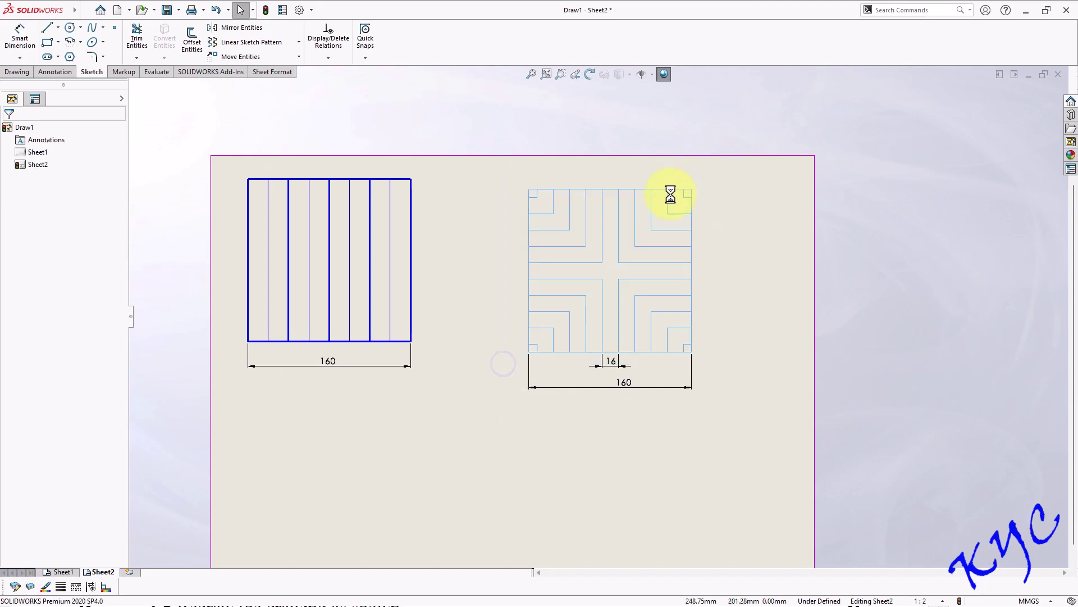
pyautogui.click(74, 587)
pyautogui.click(115, 533)
pyautogui.click(593, 492)
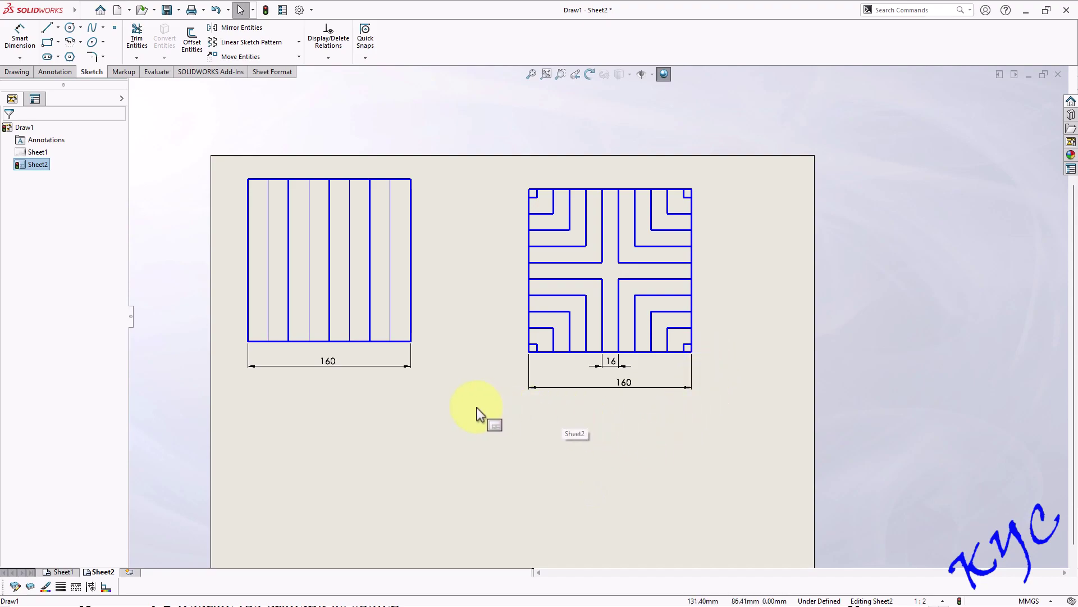
# Add the notes "1.4a" above the striped square's upper-left corner and "1.4b" above the second square's upper-left corner
pyautogui.scroll(3, 472, 413)
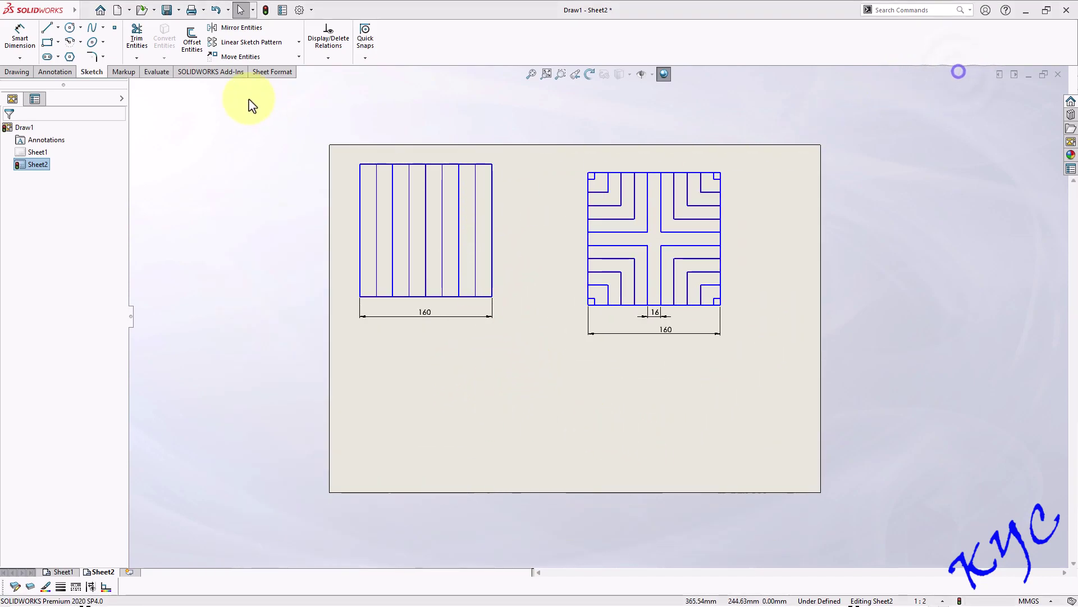
pyautogui.click(56, 72)
pyautogui.click(130, 42)
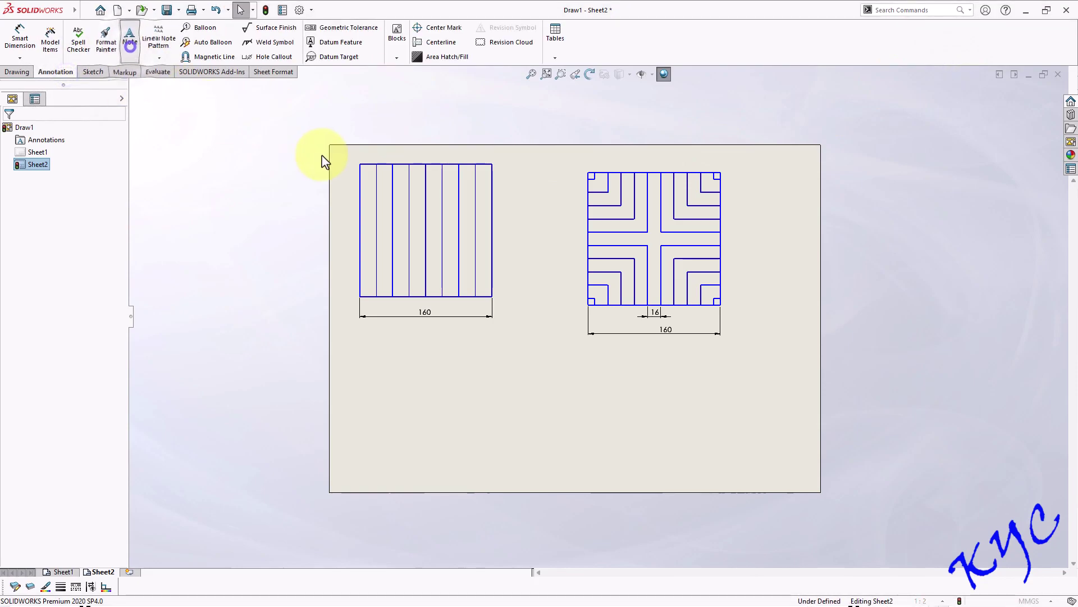
pyautogui.click(340, 156)
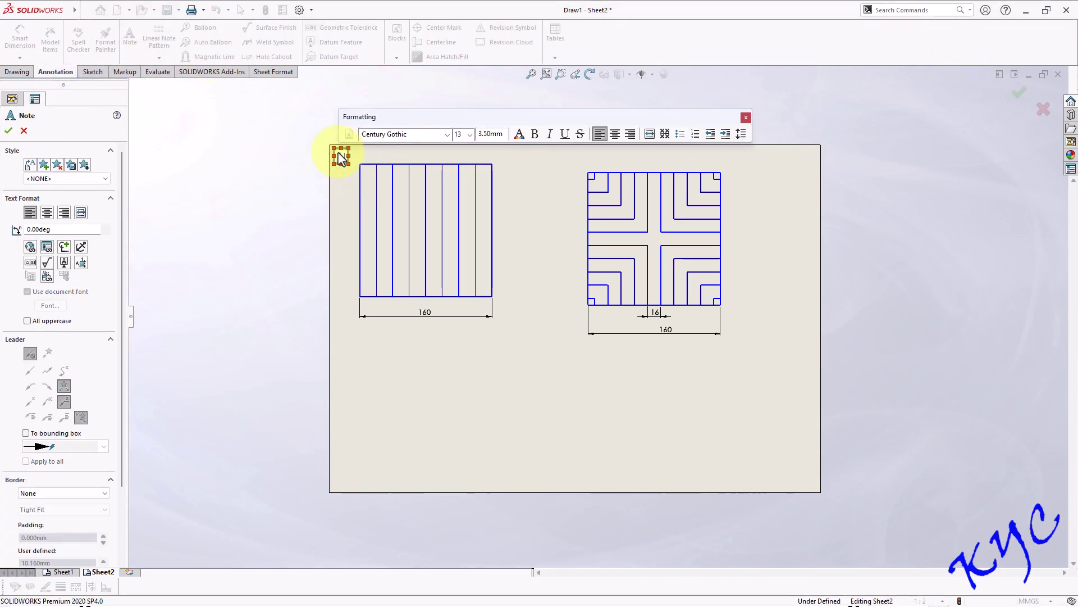
pyautogui.click(556, 164)
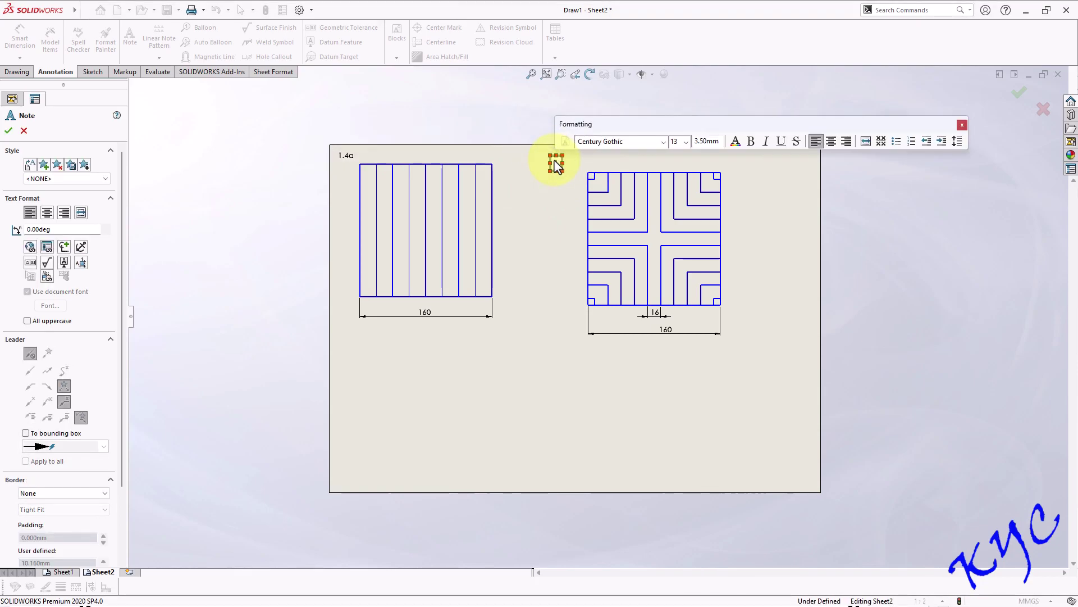
pyautogui.write('4b')
pyautogui.press('Escape')
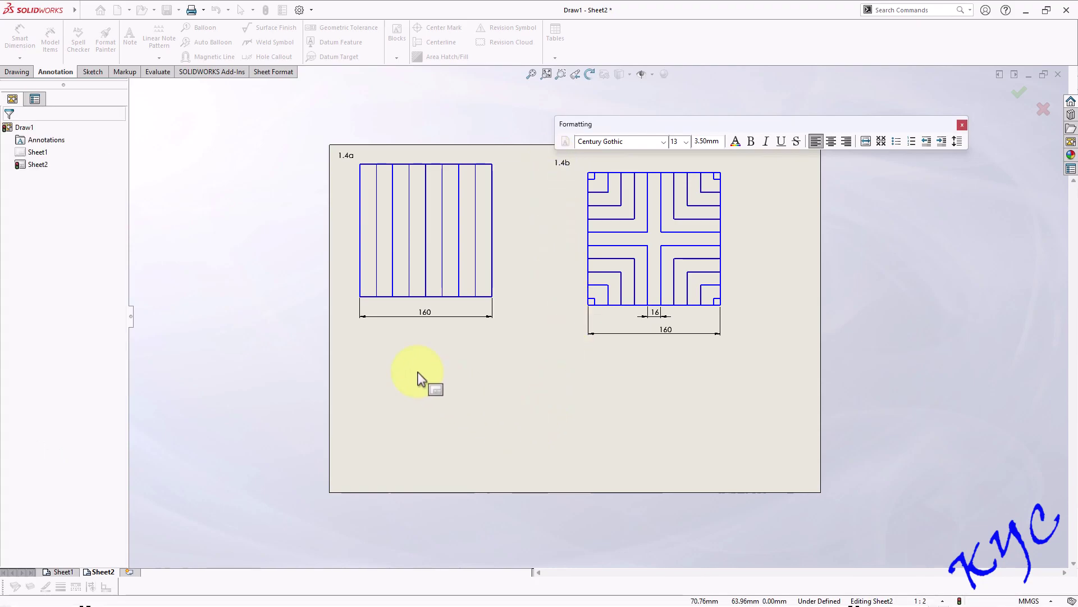
# Add the note "1.5a" below the striped square's lower-left corner and end the Note command
pyautogui.click(130, 36)
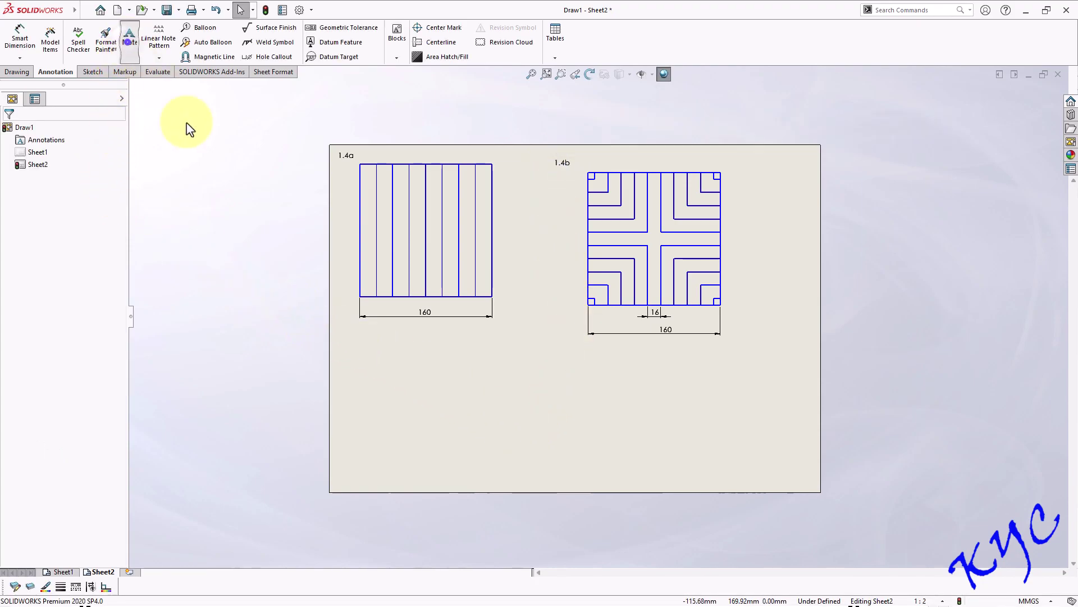
pyautogui.click(348, 355)
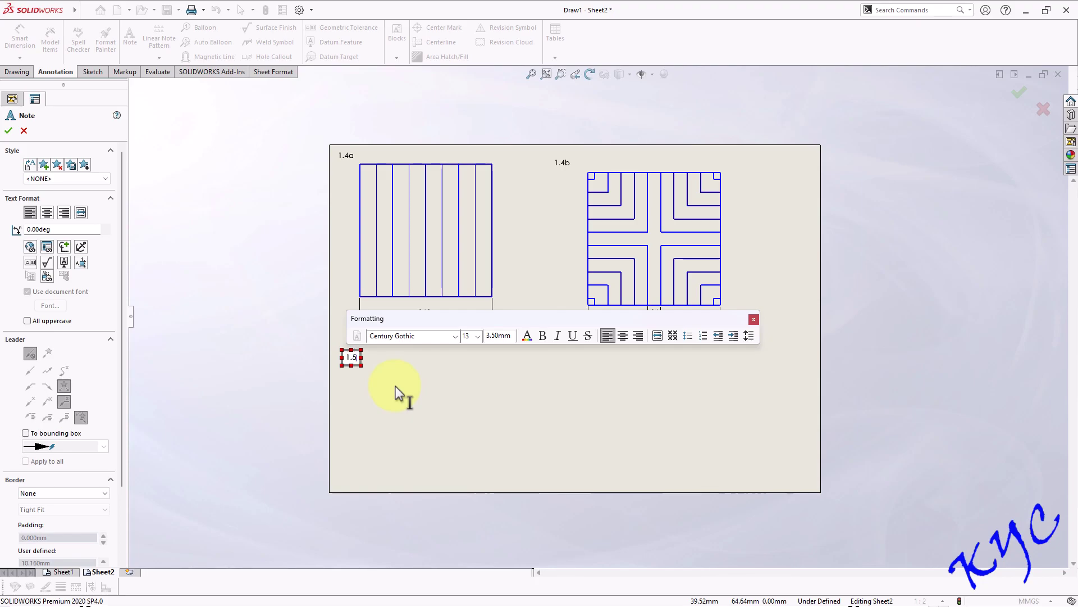
pyautogui.click(444, 416)
pyautogui.scroll(-2, 514, 387)
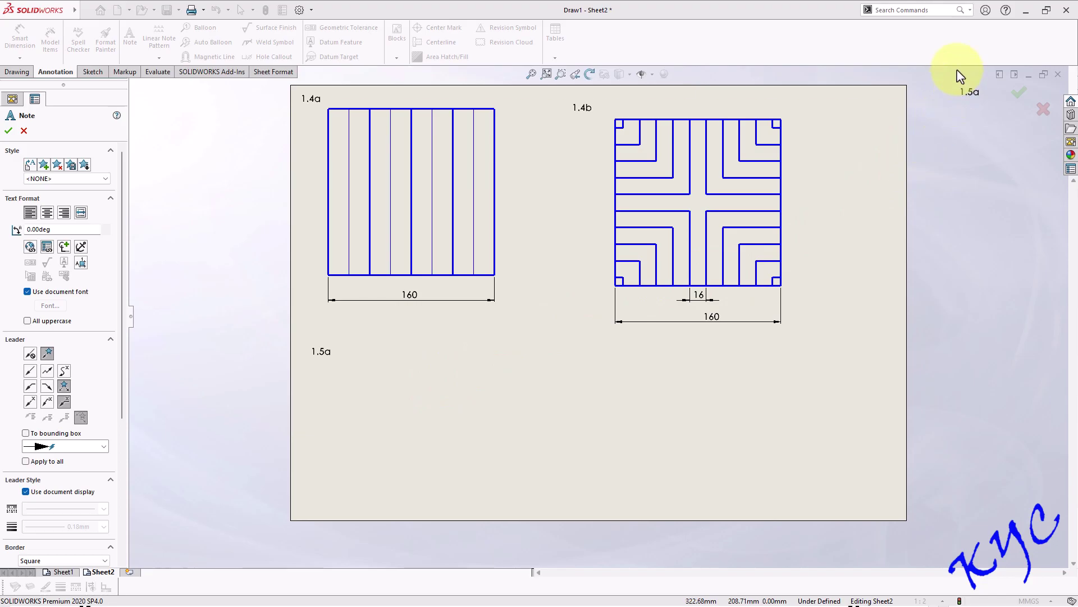
pyautogui.hotkey('alt', 'Tab')
pyautogui.scroll(-2, 217, 483)
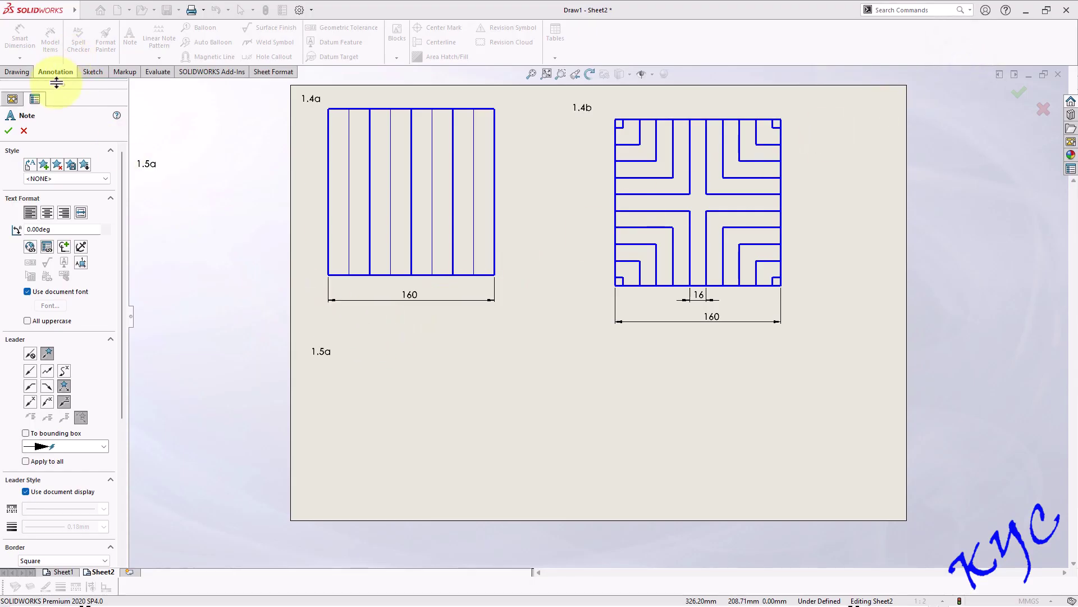
pyautogui.click(93, 72)
pyautogui.click(24, 131)
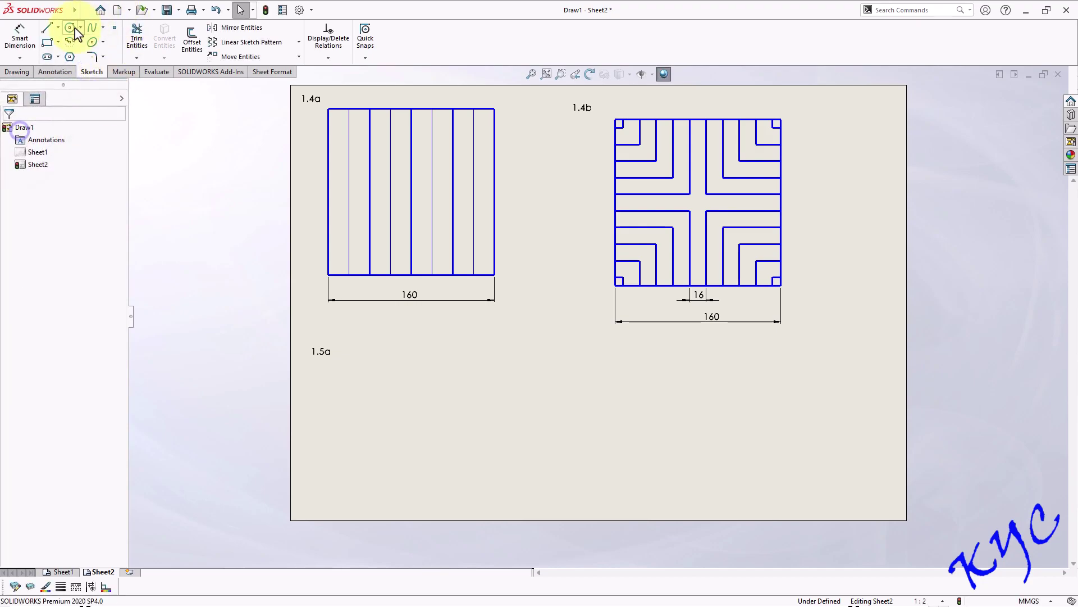
# Sketch a circle below the striped square, beside the 1.5a note, and dimension its diameter as 80 mm beneath it
pyautogui.click(70, 27)
pyautogui.moveTo(412, 411); pyautogui.dragTo(420, 460)
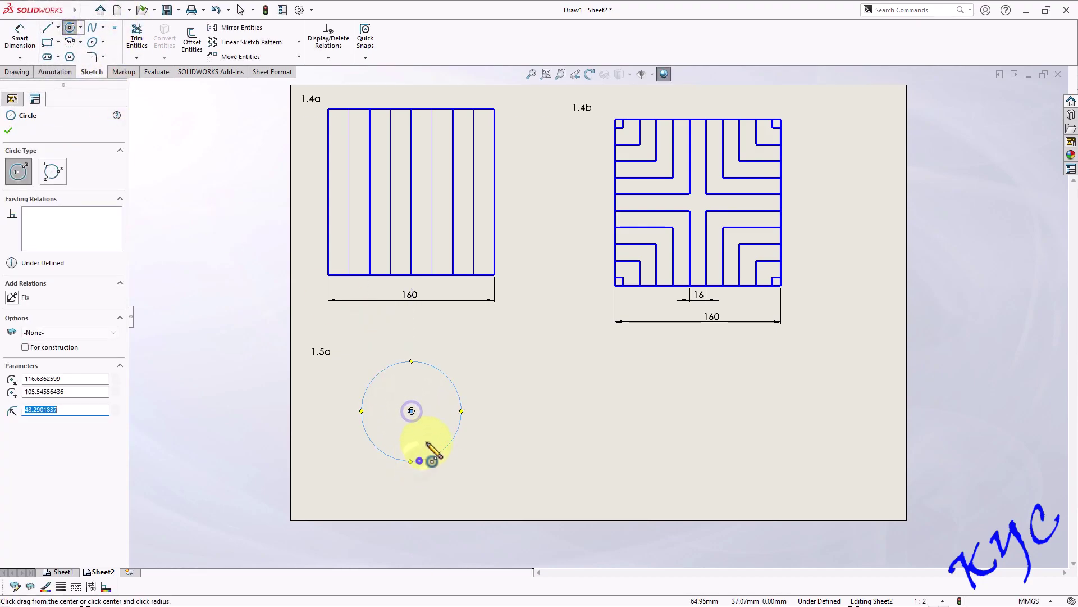
pyautogui.click(20, 35)
pyautogui.click(415, 459)
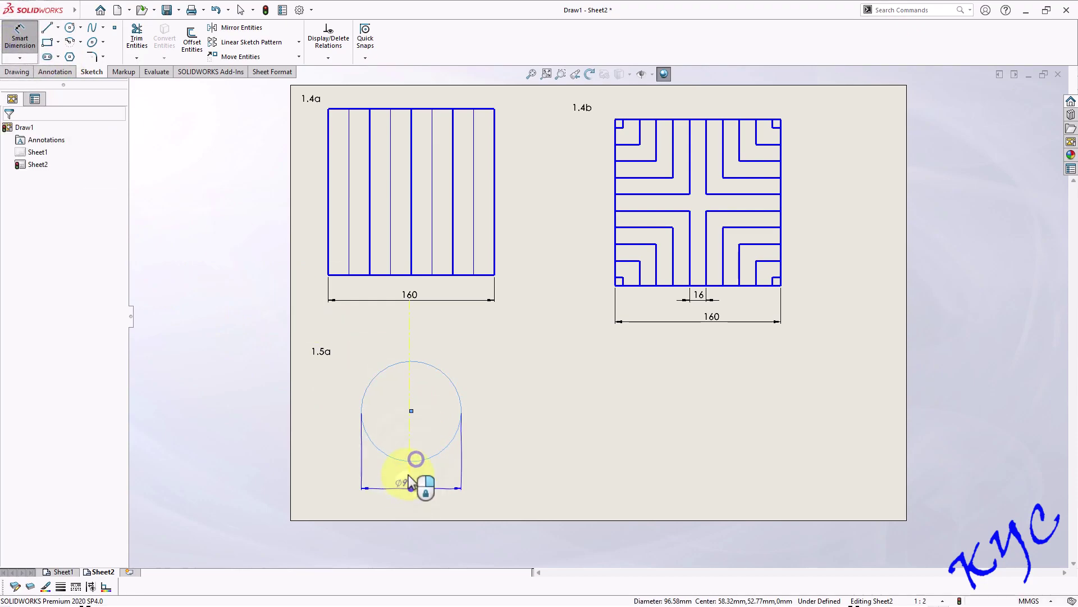
pyautogui.click(420, 487)
pyautogui.write('80')
pyautogui.press('Return')
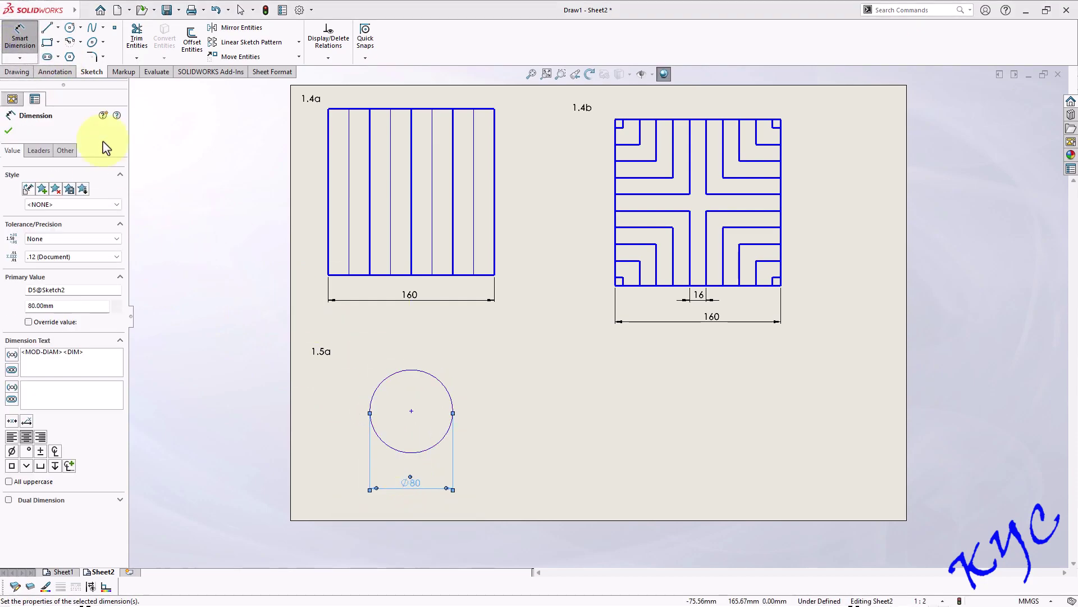
# Sketch a second circle centered on the first circle's right quadrant point and passing through the first circle's center
pyautogui.click(70, 28)
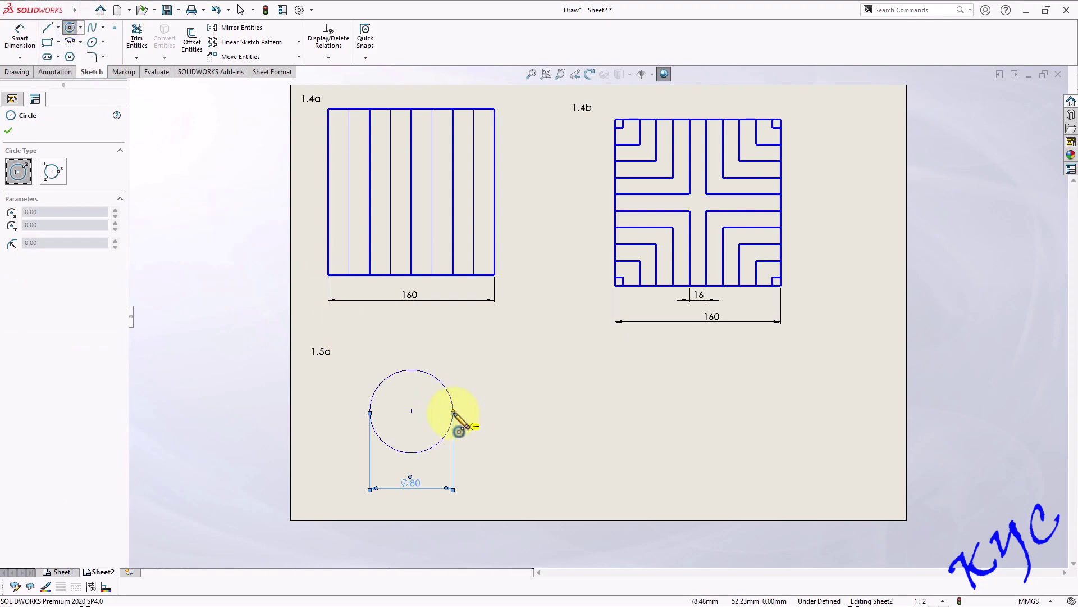
pyautogui.click(453, 412)
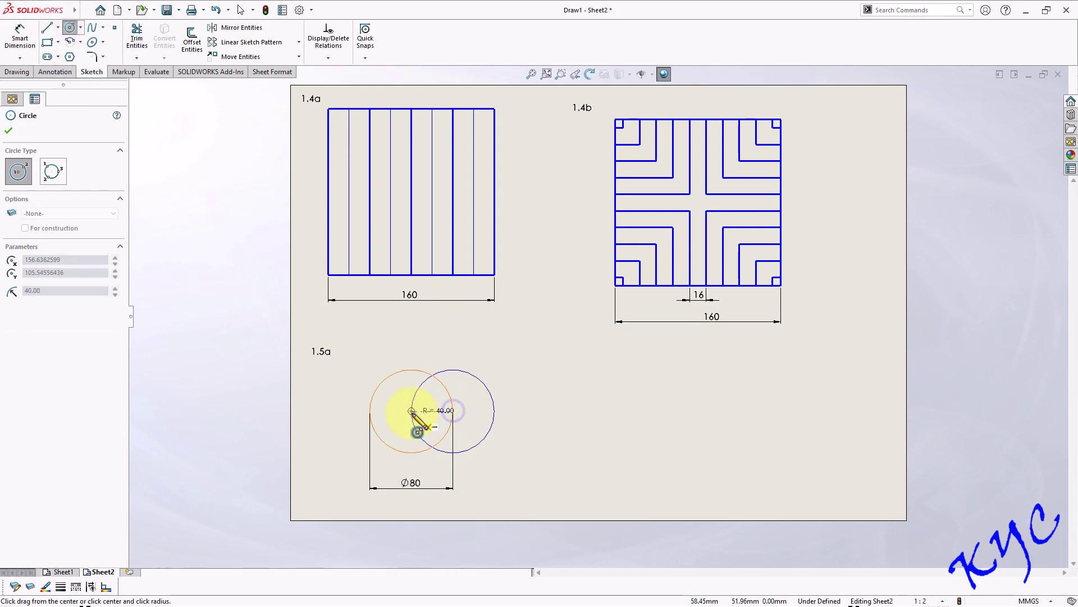
pyautogui.click(412, 412)
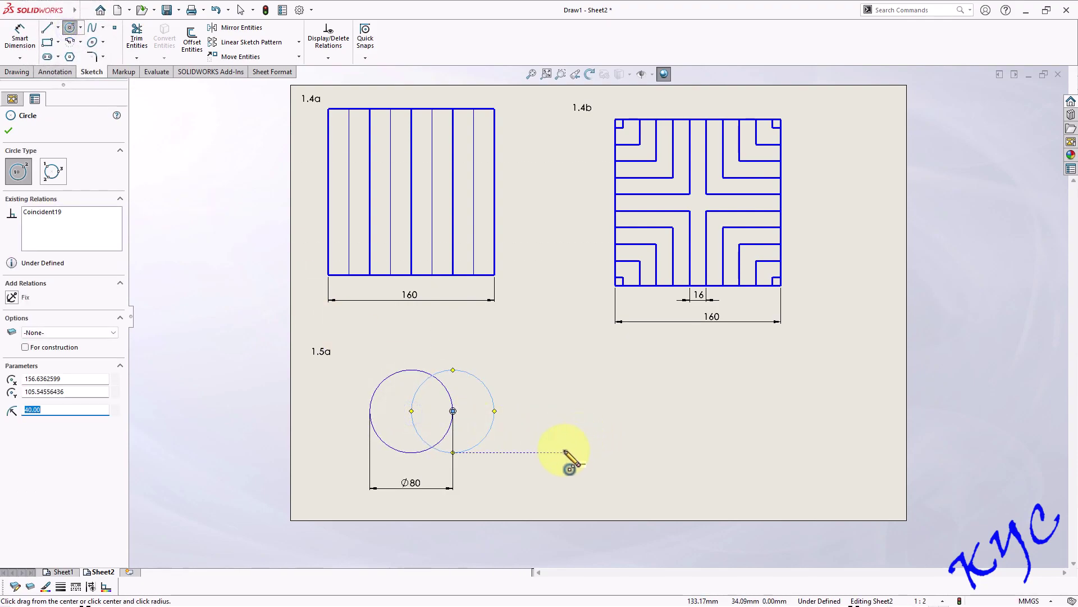
pyautogui.press('Escape')
# Convert the first 80 mm circle to construction geometry
pyautogui.click(403, 373)
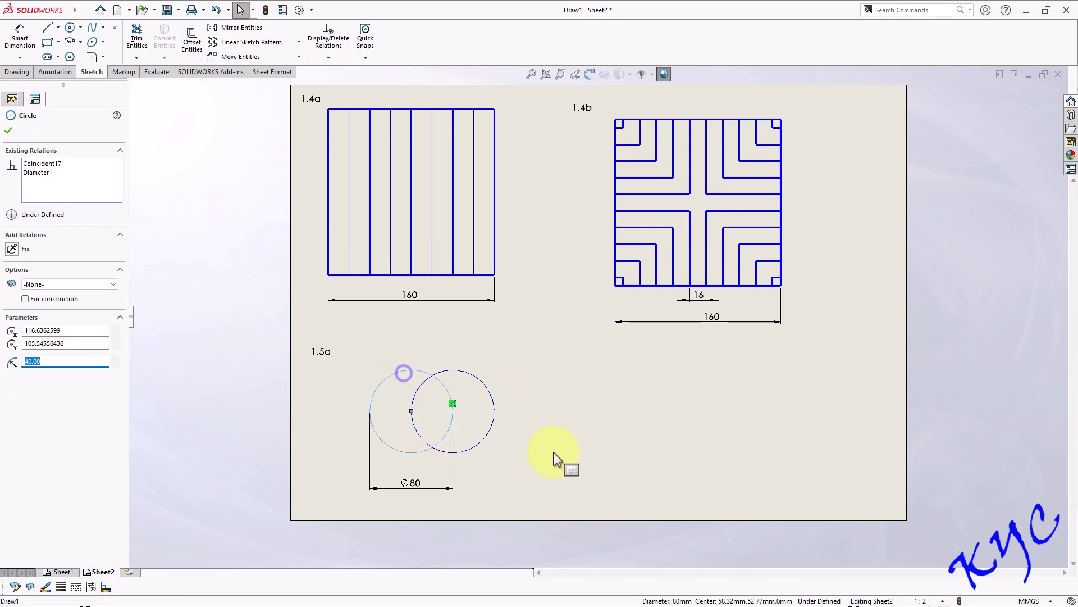
pyautogui.click(25, 299)
pyautogui.click(603, 402)
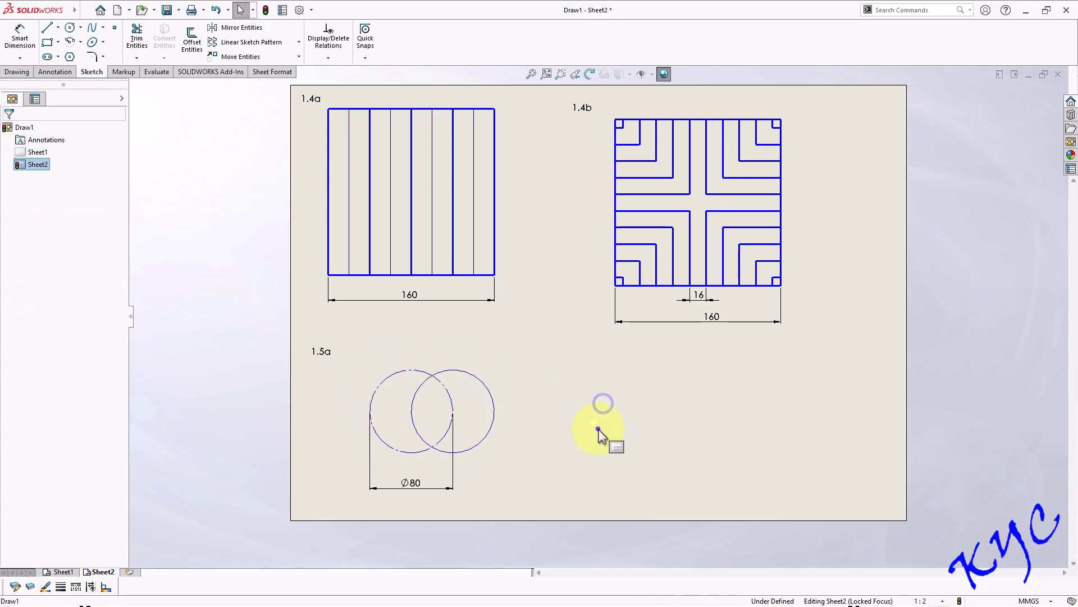
# Circular-pattern the second circle around the construction circle's center with 6 equally spaced instances over 360 degrees
pyautogui.scroll(-1, 597, 429)
pyautogui.scroll(-1, 578, 397)
pyautogui.scroll(-1, 407, 402)
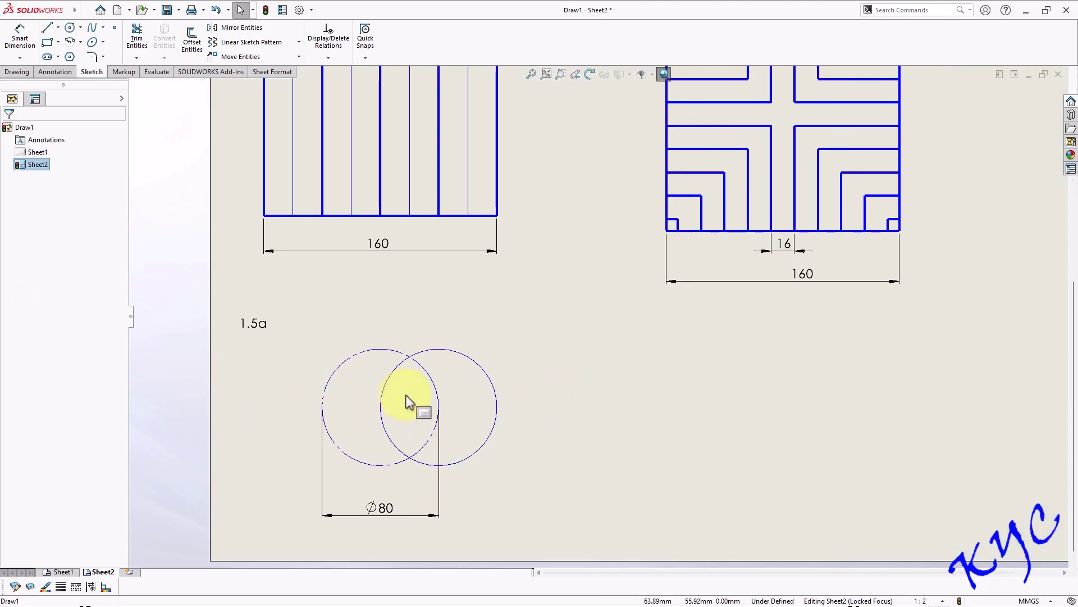
pyautogui.scroll(-1, 407, 402)
pyautogui.scroll(3, 422, 325)
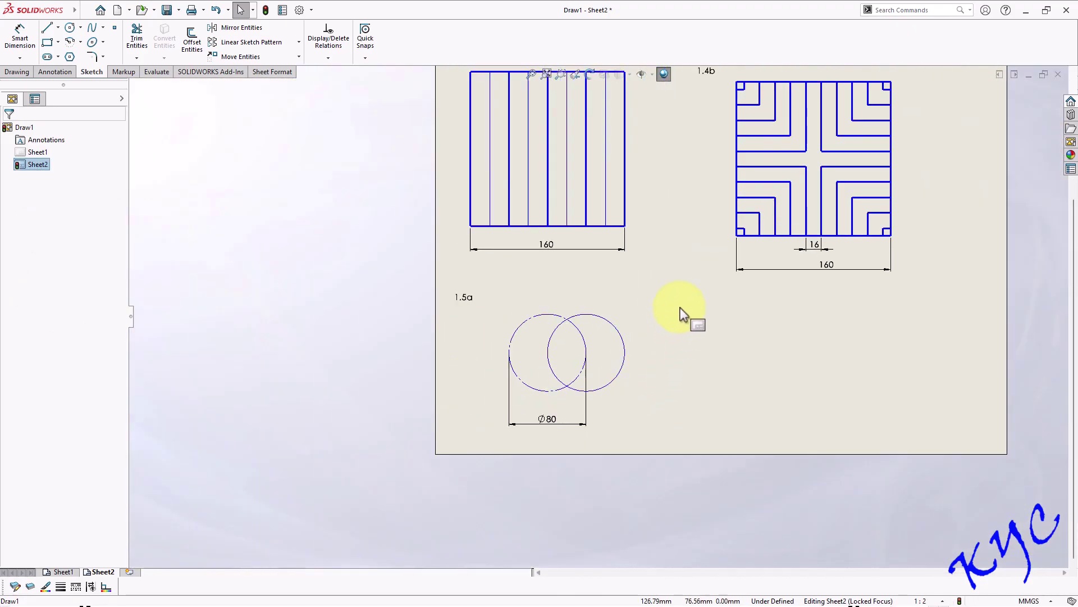
pyautogui.scroll(-3, 681, 314)
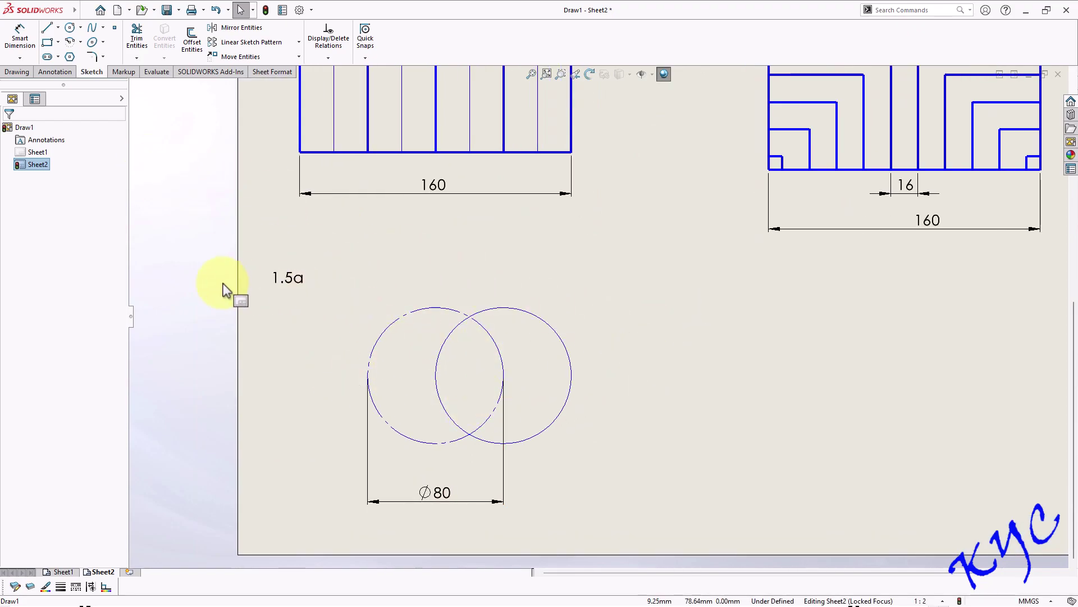
pyautogui.scroll(2, 631, 308)
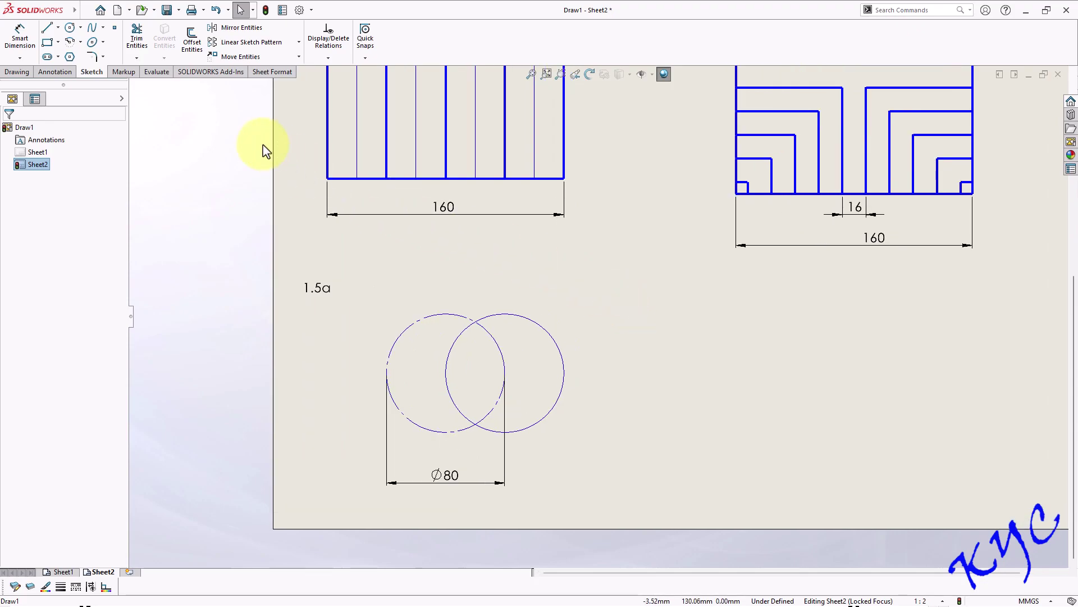
pyautogui.click(299, 43)
pyautogui.click(277, 71)
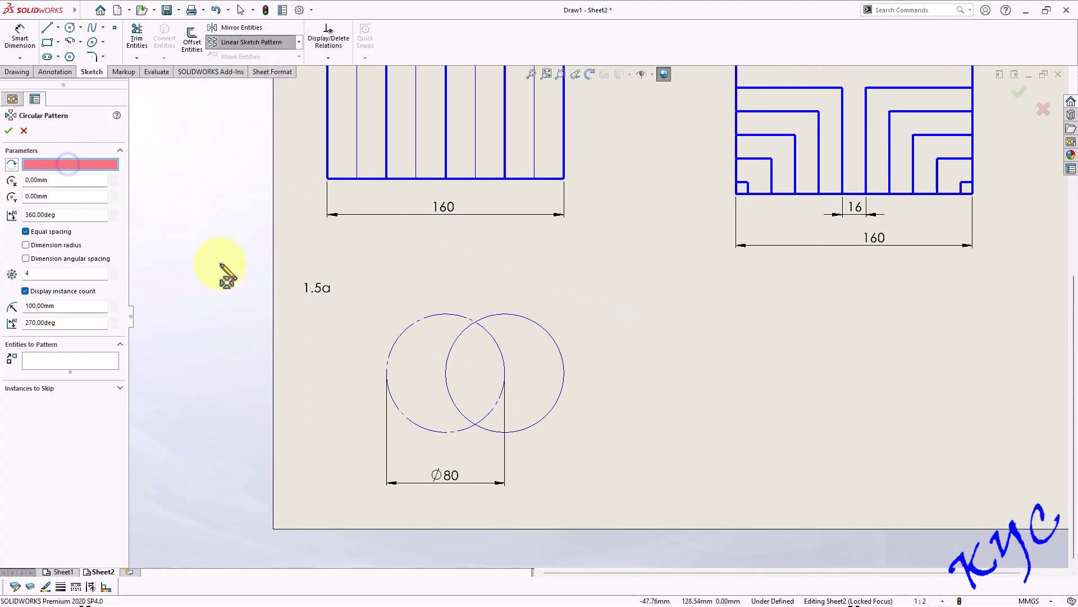
pyautogui.click(446, 373)
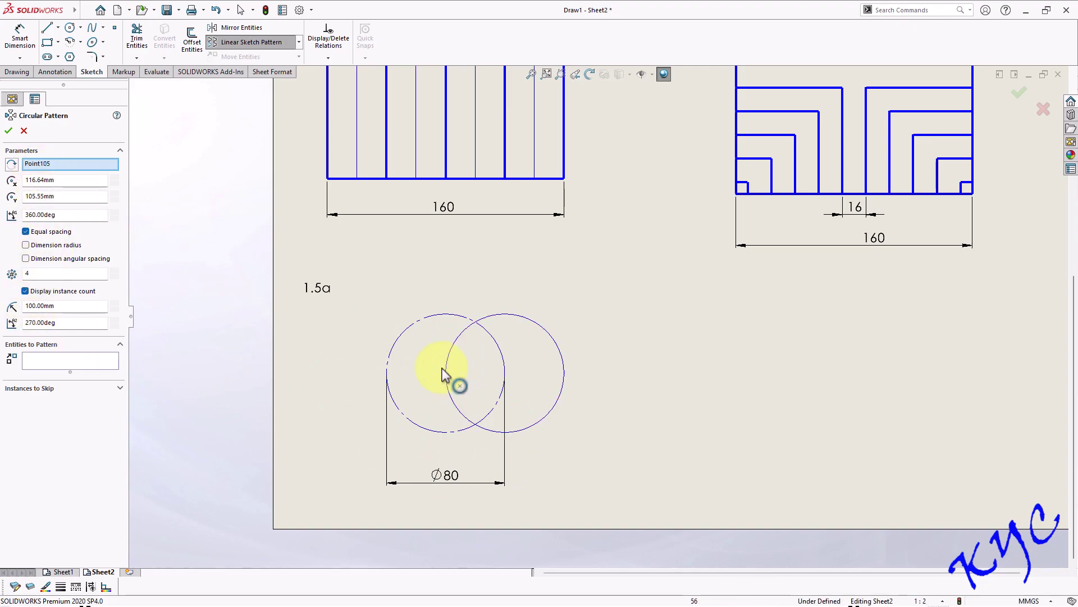
pyautogui.moveTo(45, 274); pyautogui.dragTo(3, 275)
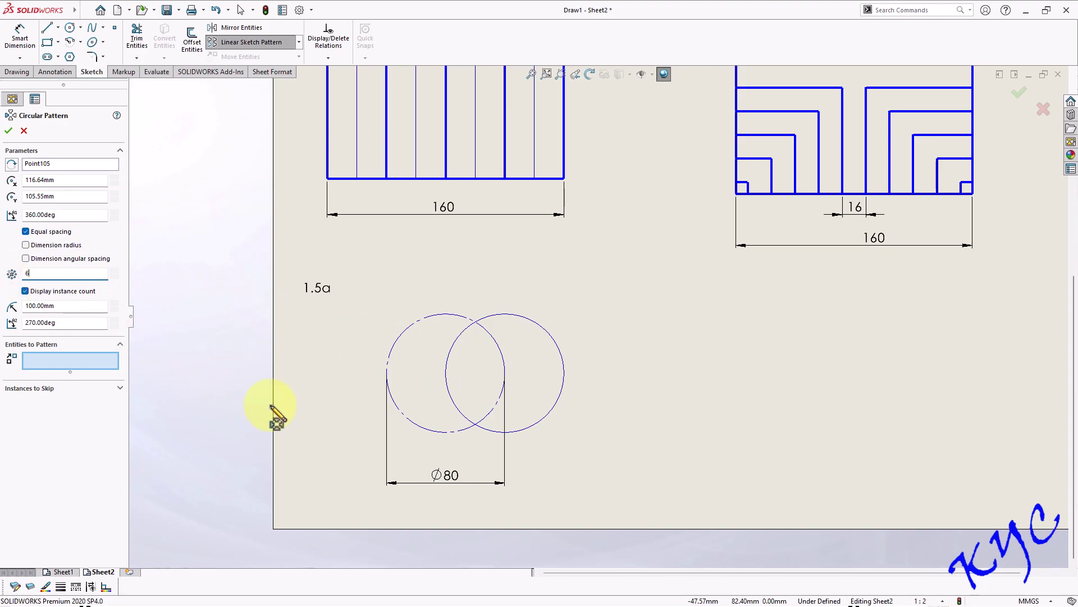
pyautogui.click(528, 427)
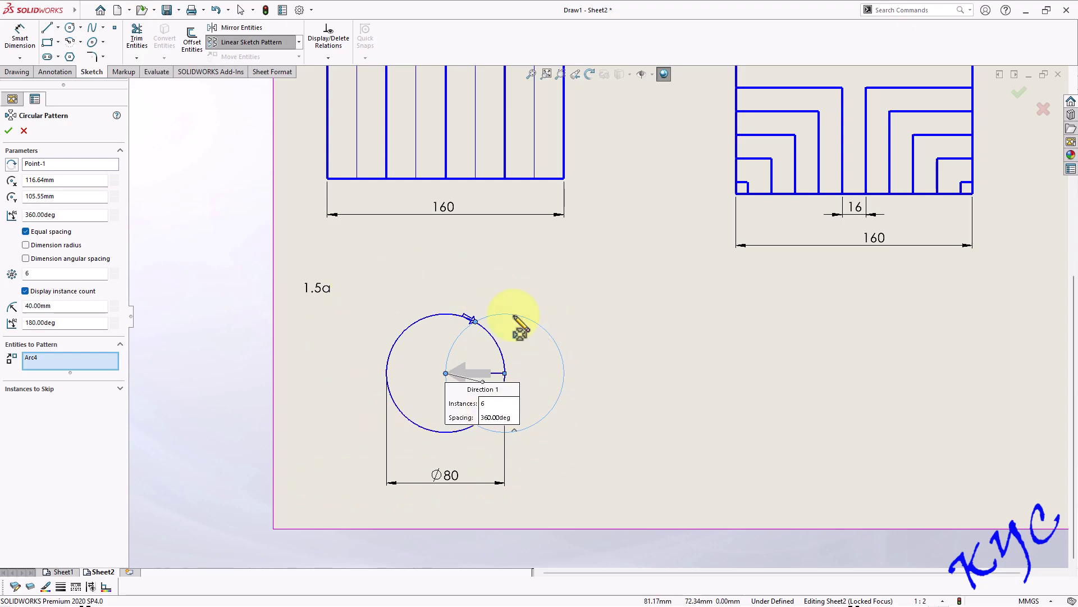
pyautogui.click(8, 132)
pyautogui.click(677, 380)
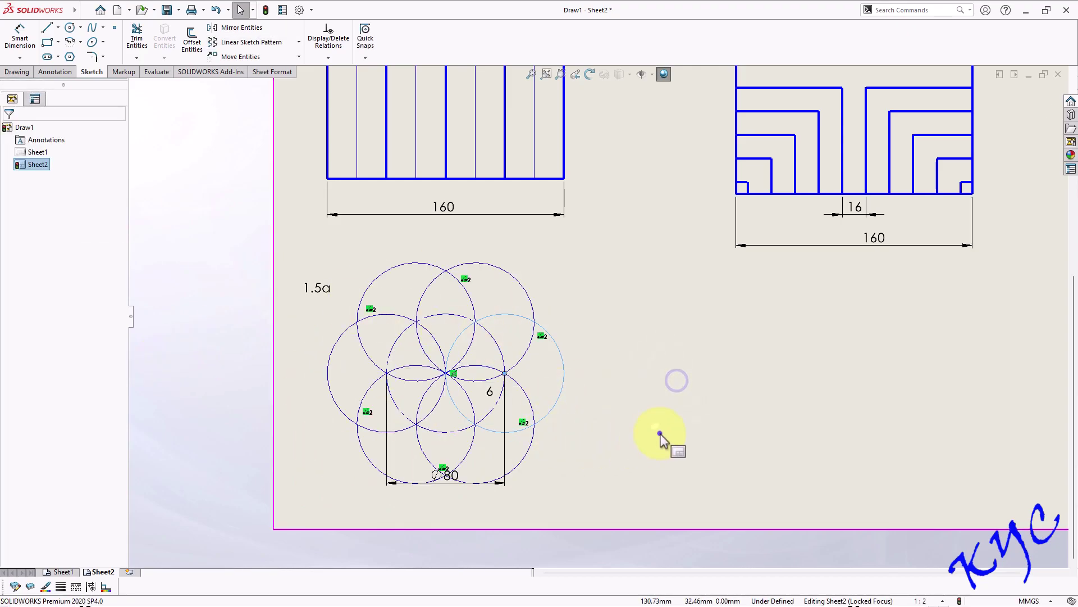
# Move the 80 mm diameter dimension below the circle pattern and remove the pattern's instance count label
pyautogui.click(495, 446)
pyautogui.moveTo(444, 477); pyautogui.dragTo(443, 508)
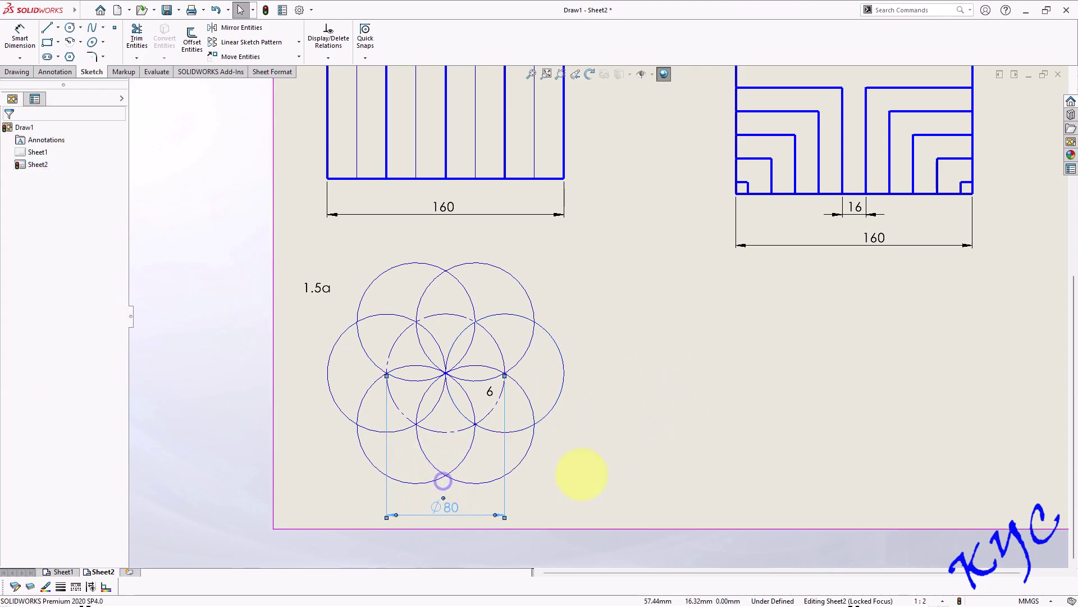
pyautogui.click(490, 392)
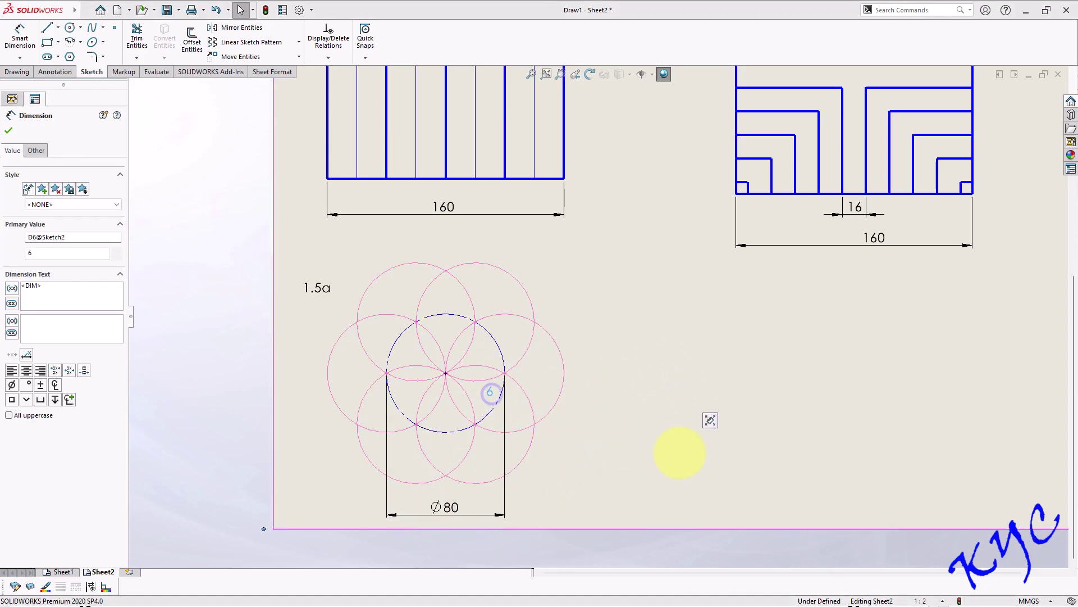
pyautogui.click(679, 452)
# Trim the overlapping arc segments of the six patterned circles to form a pinwheel of swirling petals, keeping the construction circle
pyautogui.click(136, 38)
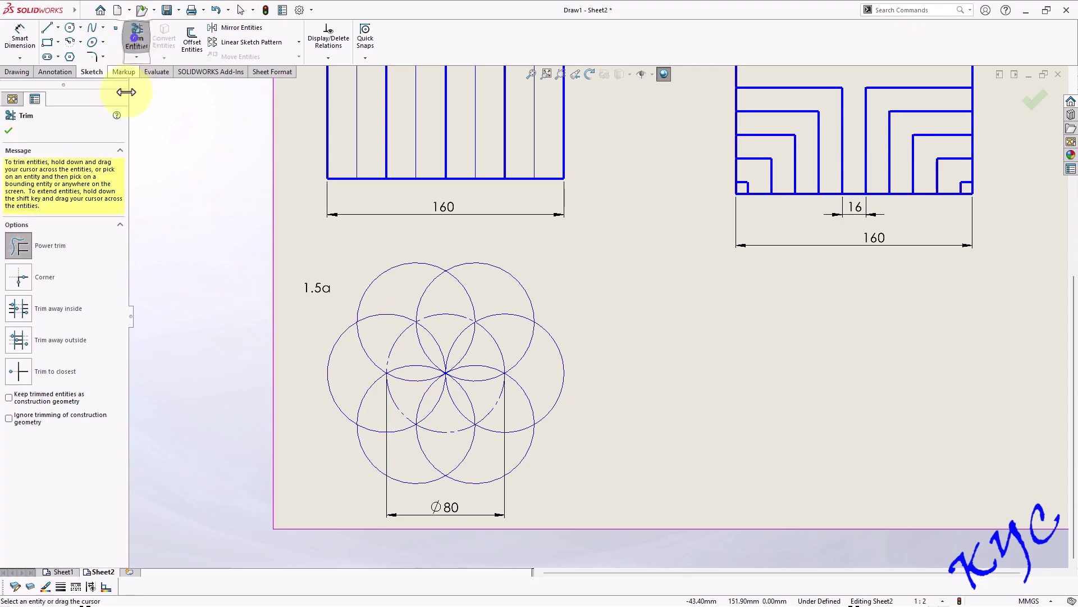
pyautogui.scroll(-3, 539, 441)
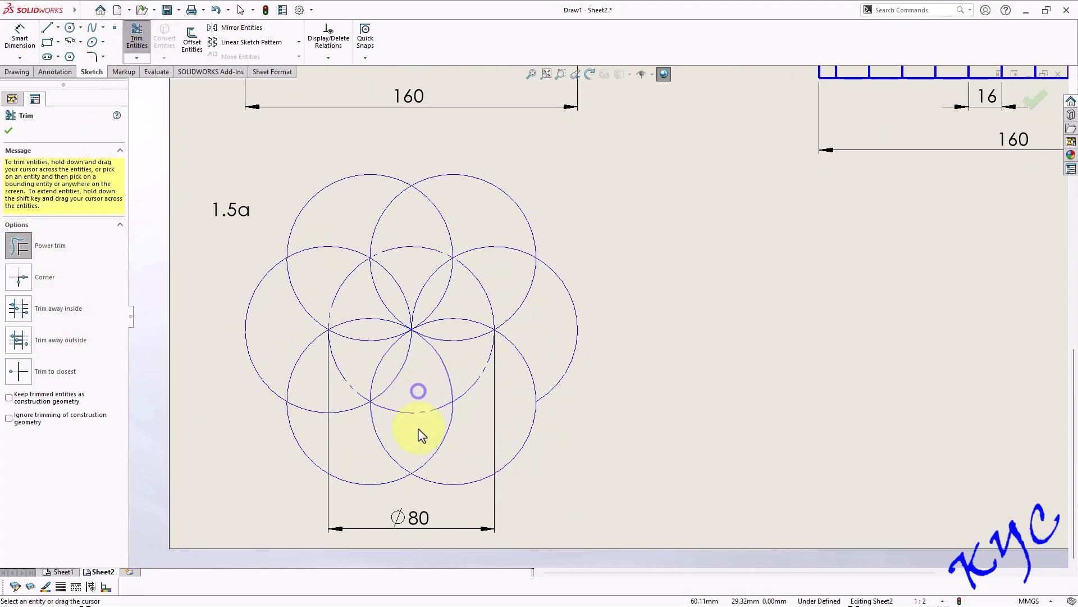
pyautogui.moveTo(399, 466); pyautogui.dragTo(396, 457)
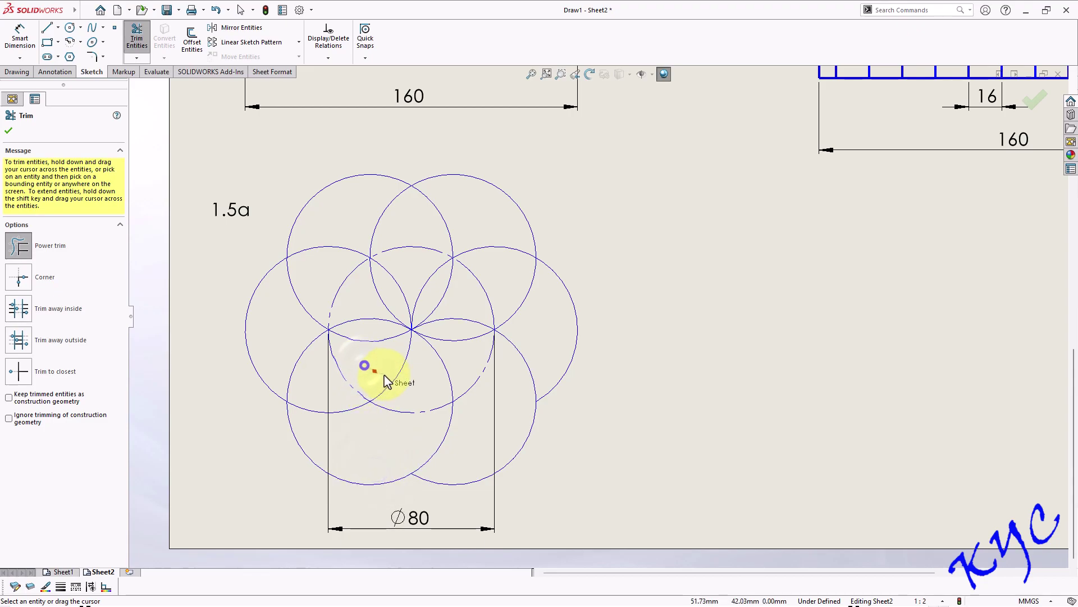
pyautogui.click(365, 306)
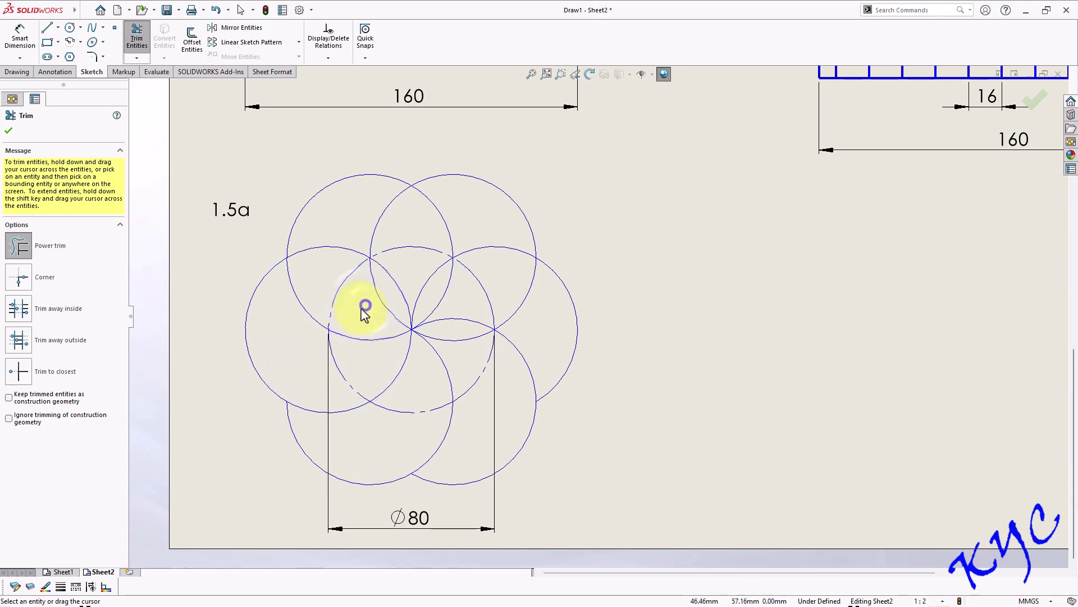
pyautogui.moveTo(329, 262); pyautogui.dragTo(407, 275)
pyautogui.moveTo(463, 228); pyautogui.dragTo(436, 246)
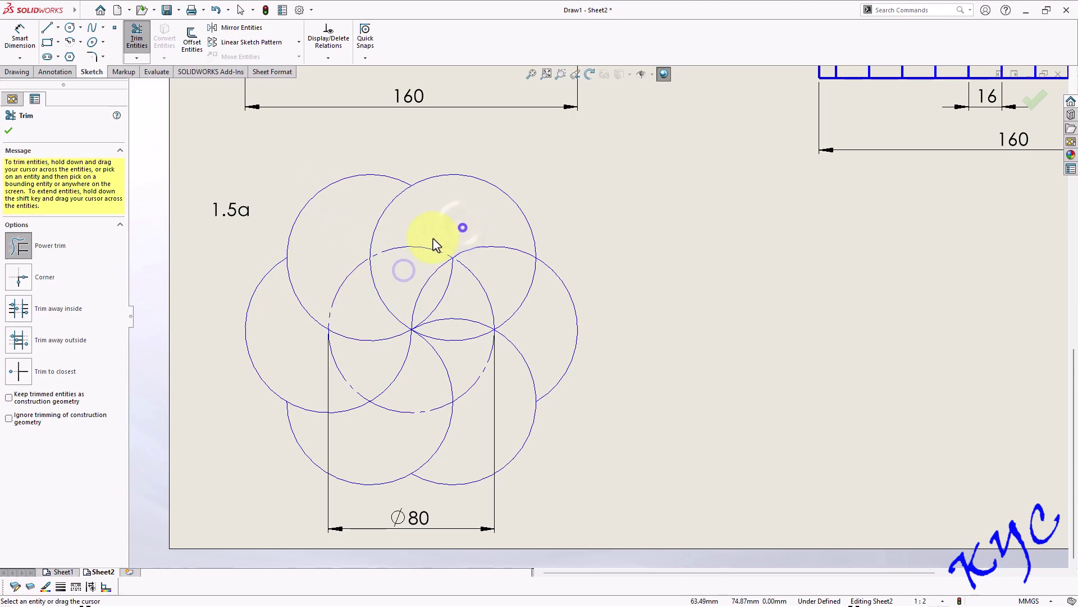
pyautogui.click(465, 298)
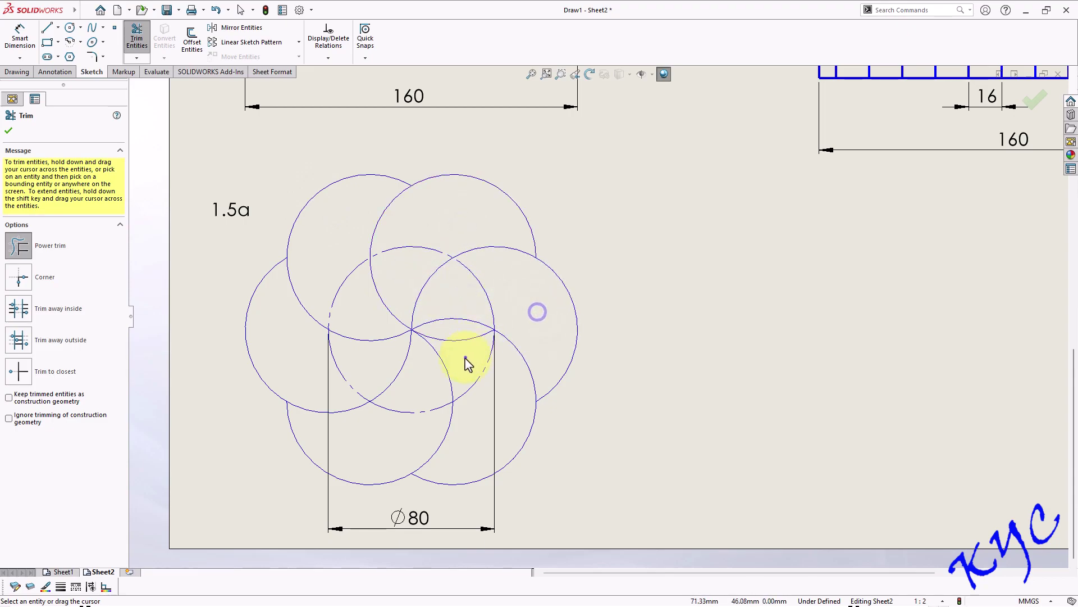
pyautogui.press('Escape')
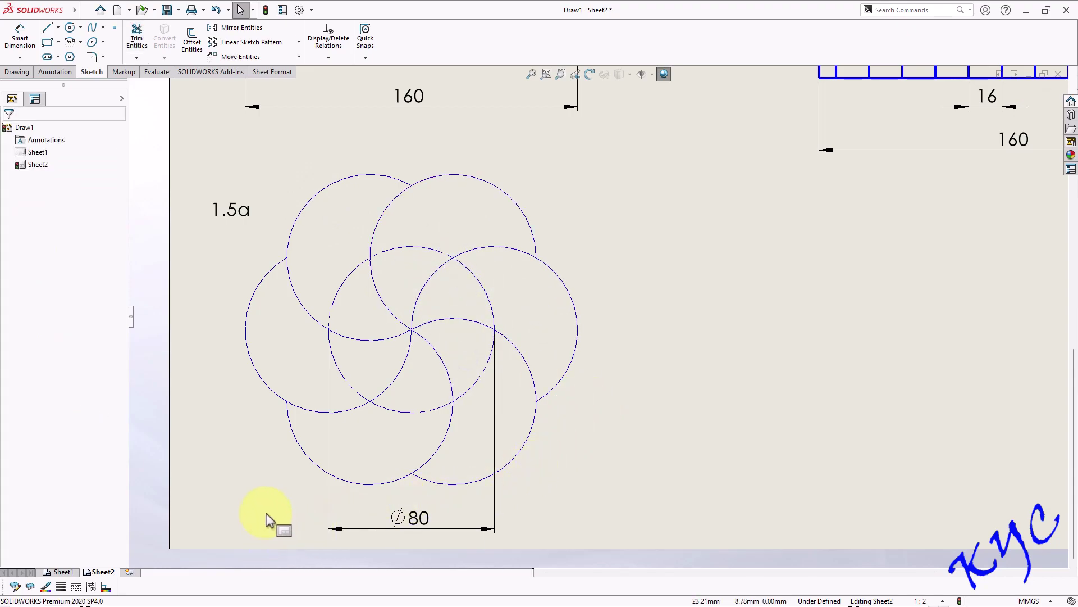
# Apply a thicker line weight to the six petal arcs, excluding the construction circle
pyautogui.moveTo(224, 500); pyautogui.dragTo(613, 151)
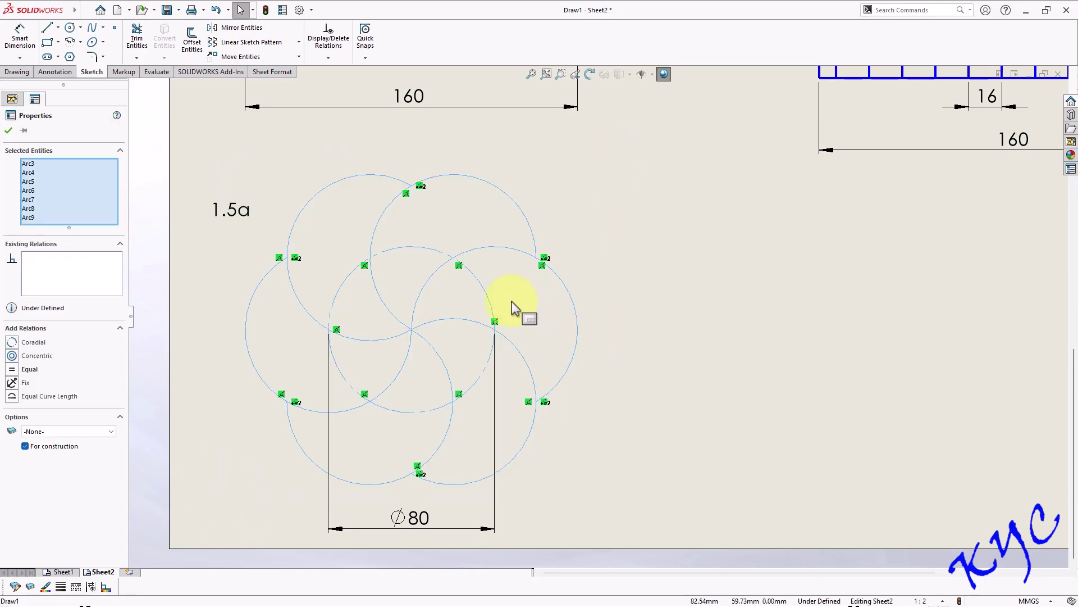
pyautogui.keyDown('ctrl'); pyautogui.click(486, 296); pyautogui.keyUp('ctrl')
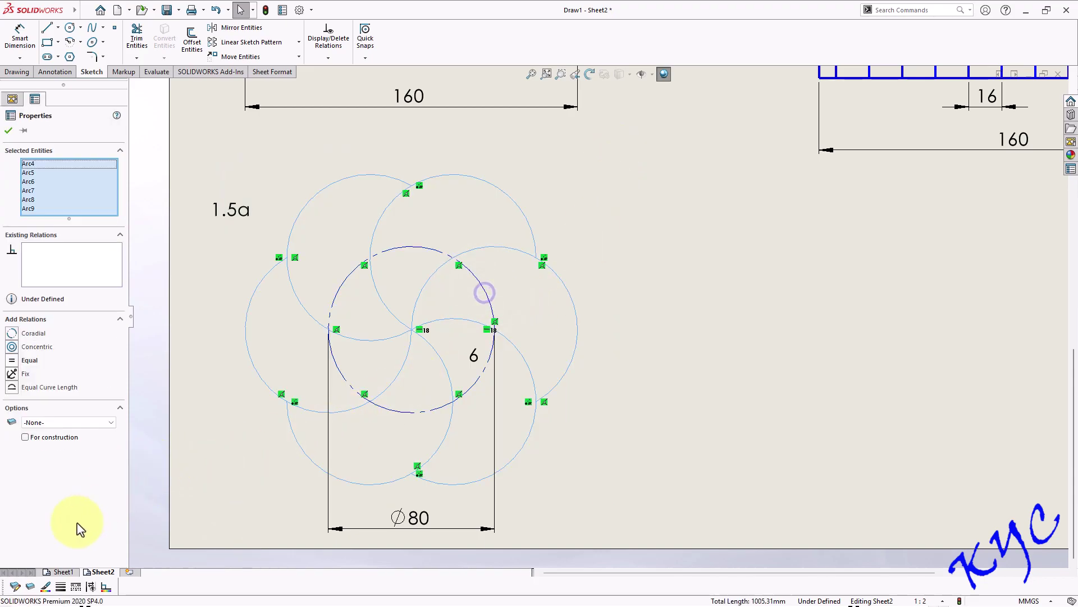
pyautogui.click(61, 587)
pyautogui.click(124, 537)
pyautogui.click(661, 393)
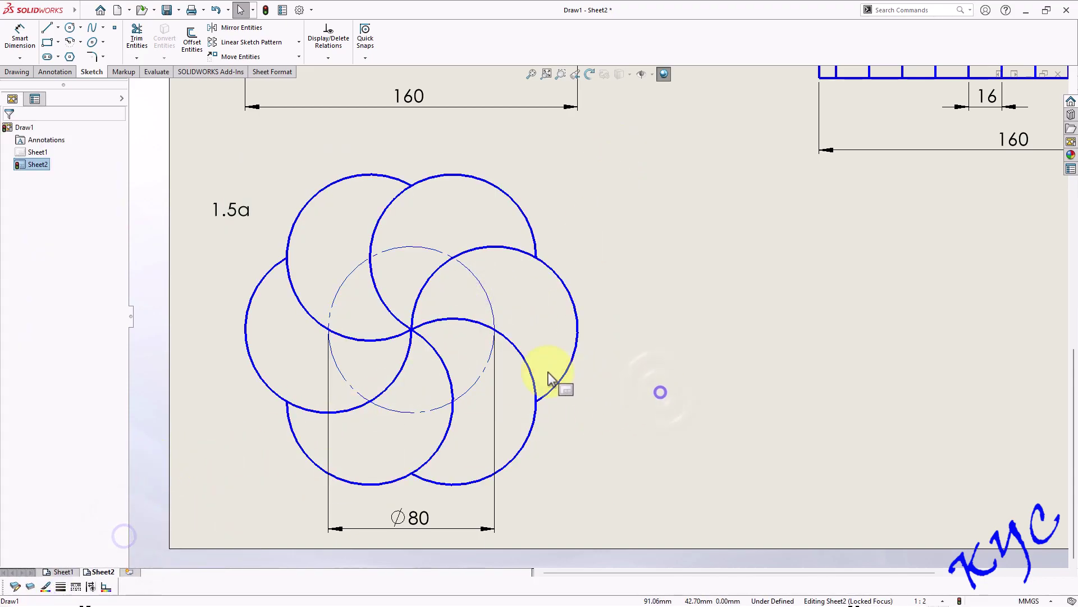
pyautogui.scroll(4, 554, 380)
pyautogui.scroll(-1, 660, 275)
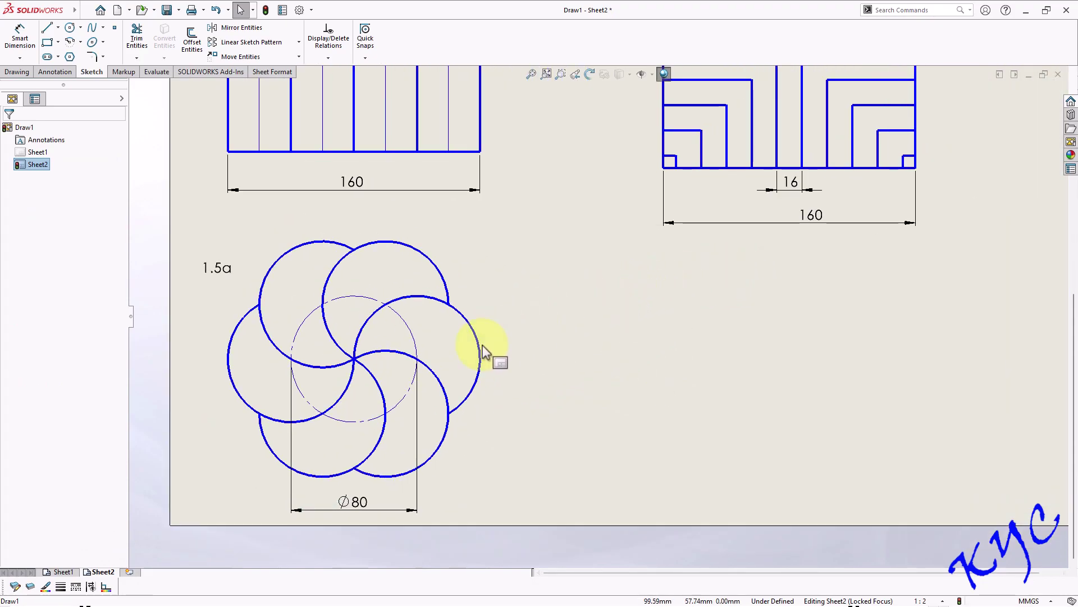
# Place a note reading "1.5b" to the right of the pinwheel, level with the 1.5a label
pyautogui.hotkey('alt', 'Tab')
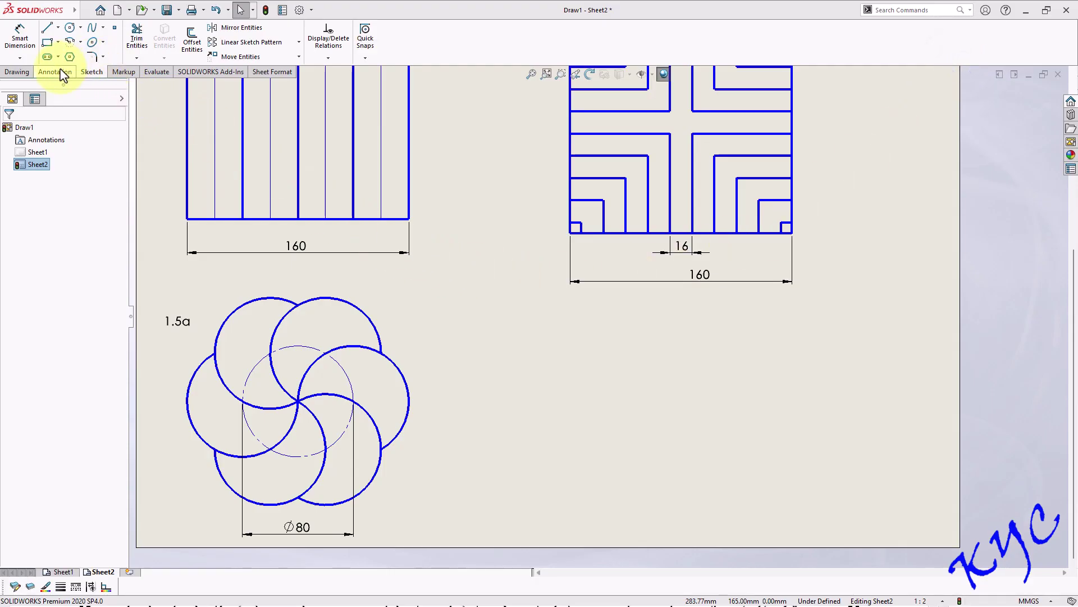
pyautogui.click(63, 73)
pyautogui.click(129, 38)
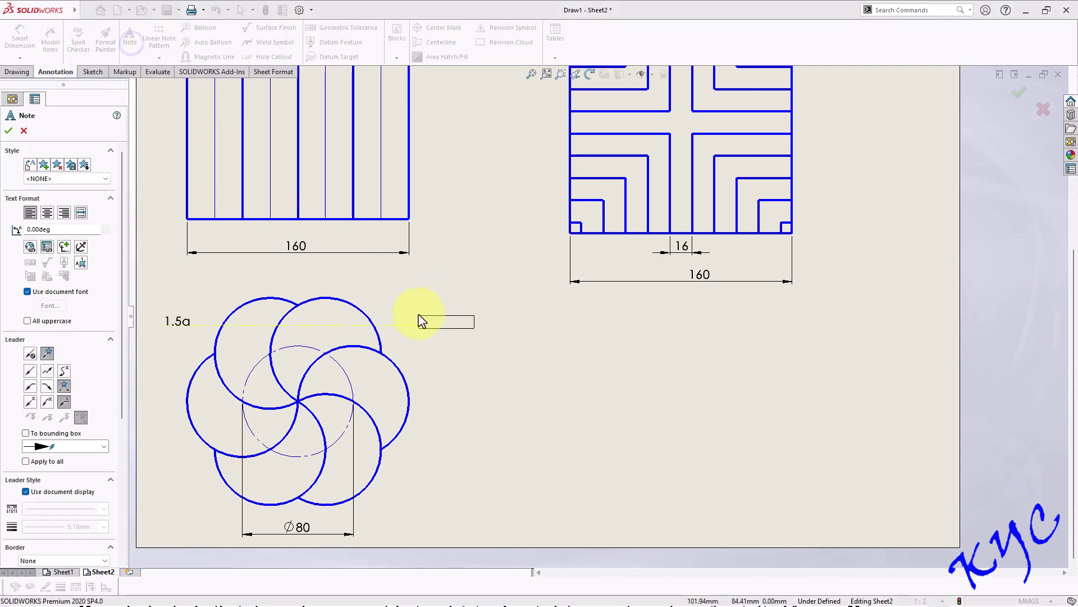
pyautogui.click(420, 320)
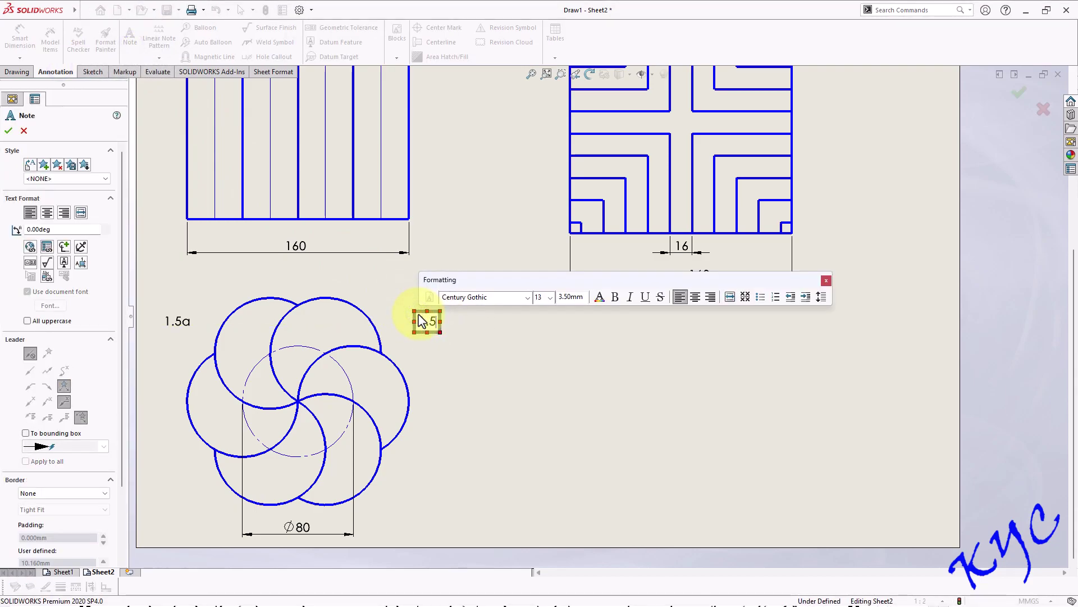
pyautogui.click(542, 428)
pyautogui.press('Escape')
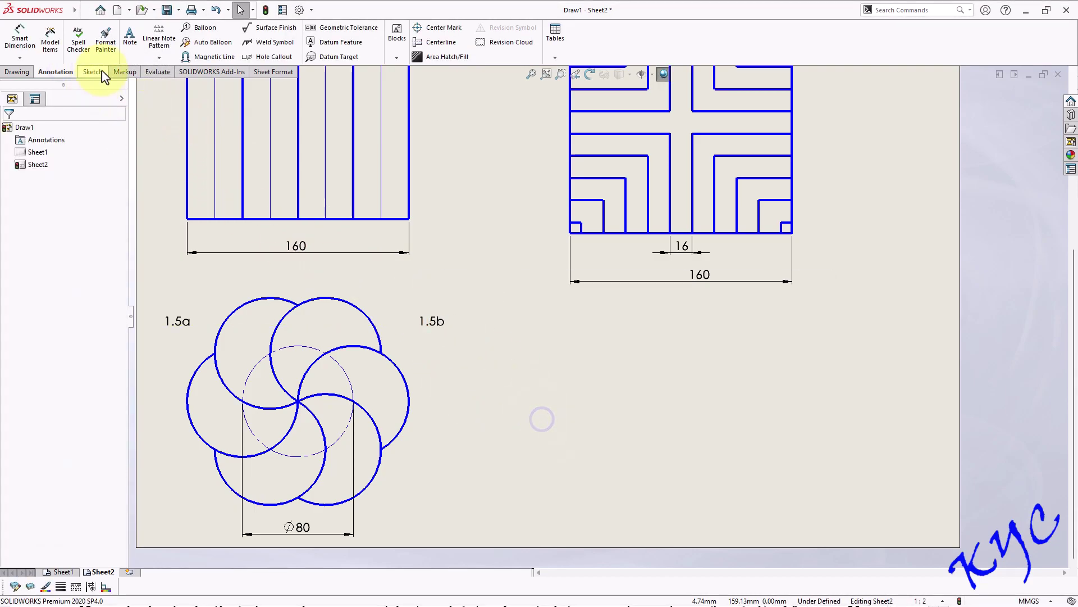
# Draw a circle beside the 1.5b label and dimension its diameter as 160 mm below it
pyautogui.click(92, 72)
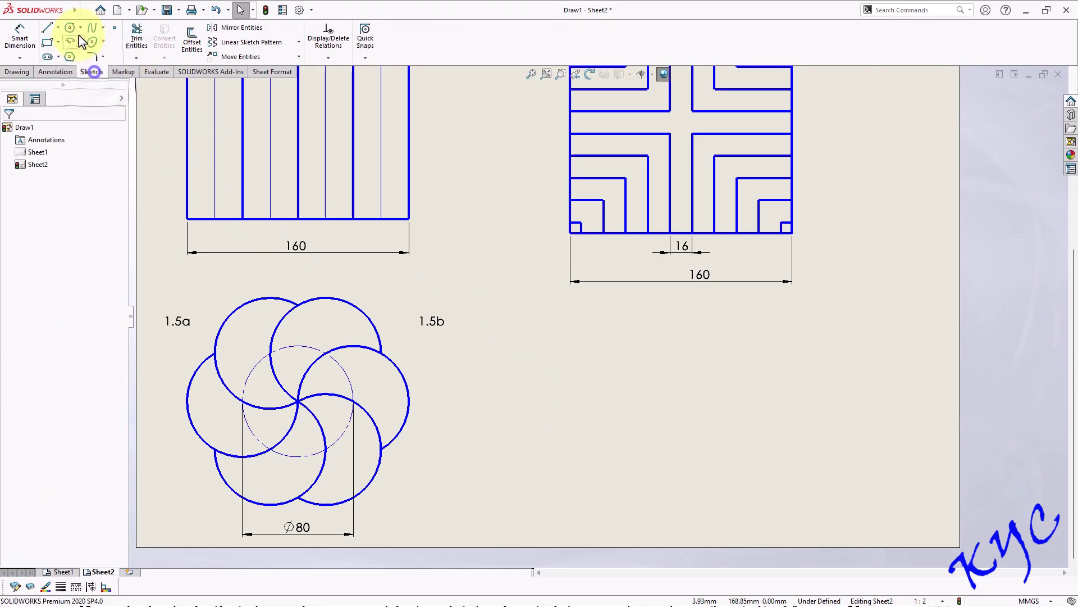
pyautogui.click(69, 27)
pyautogui.moveTo(551, 417); pyautogui.dragTo(613, 503)
pyautogui.click(20, 40)
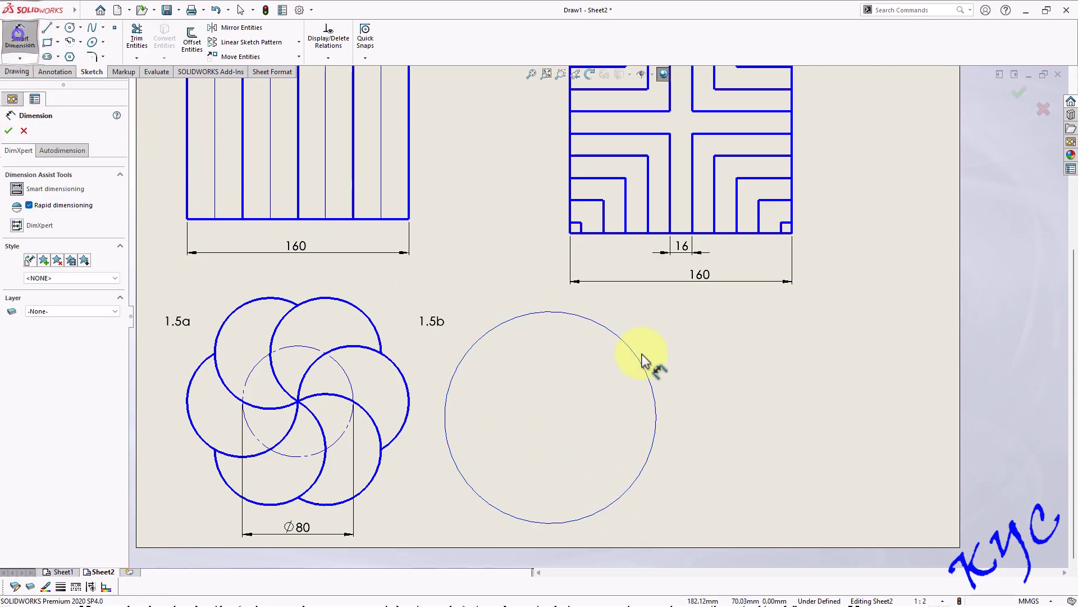
pyautogui.click(655, 400)
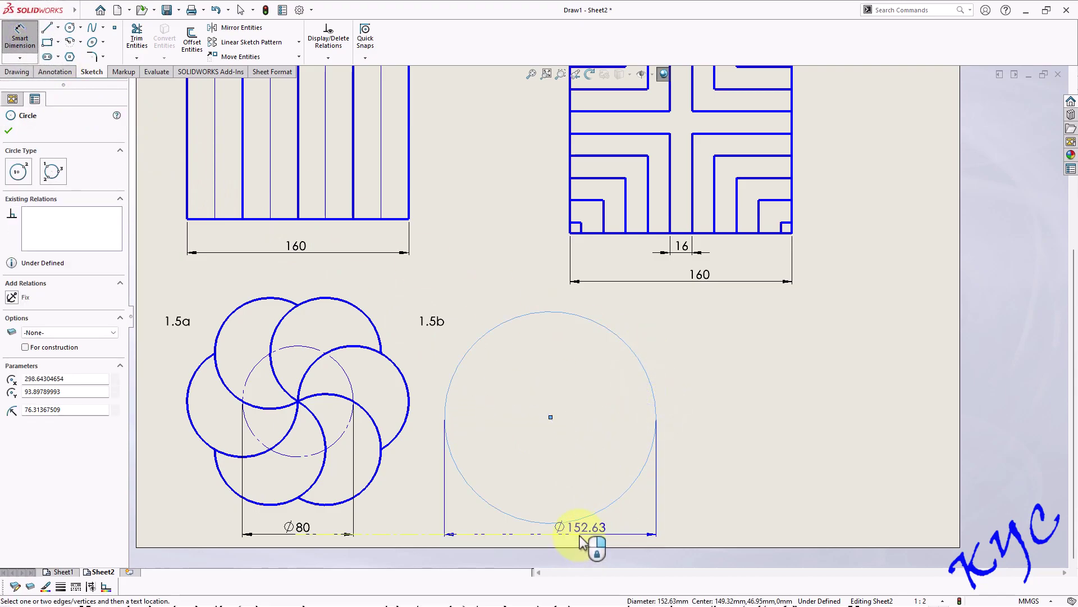
pyautogui.click(581, 542)
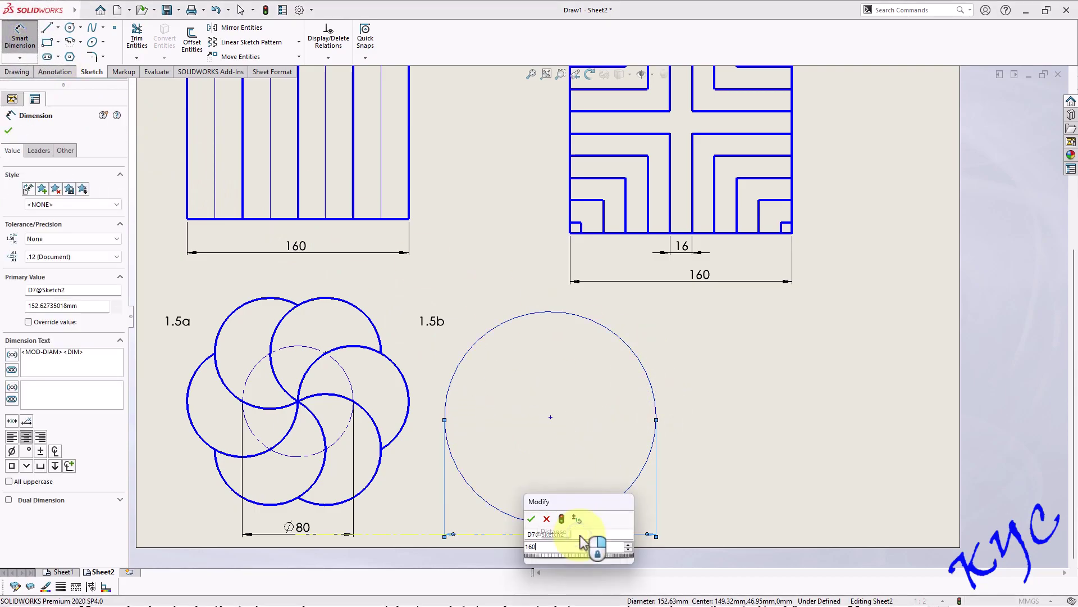
pyautogui.press('Return')
pyautogui.press('Escape')
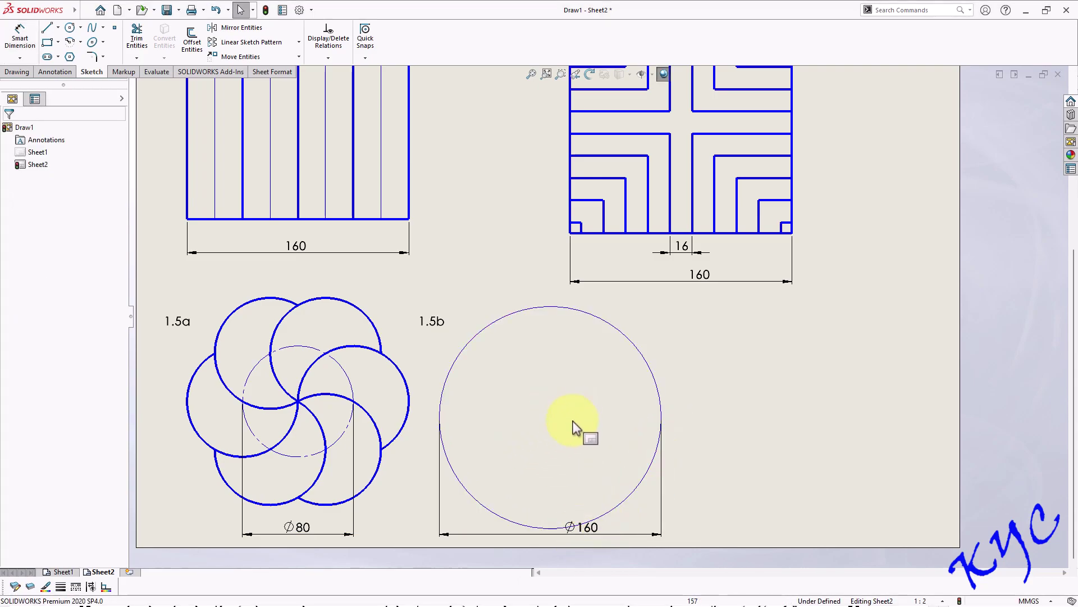
# Move the 160 mm circle level with the pinwheel and center the 160 dimension texts under the circle and the 1.4b square
pyautogui.click(653, 454)
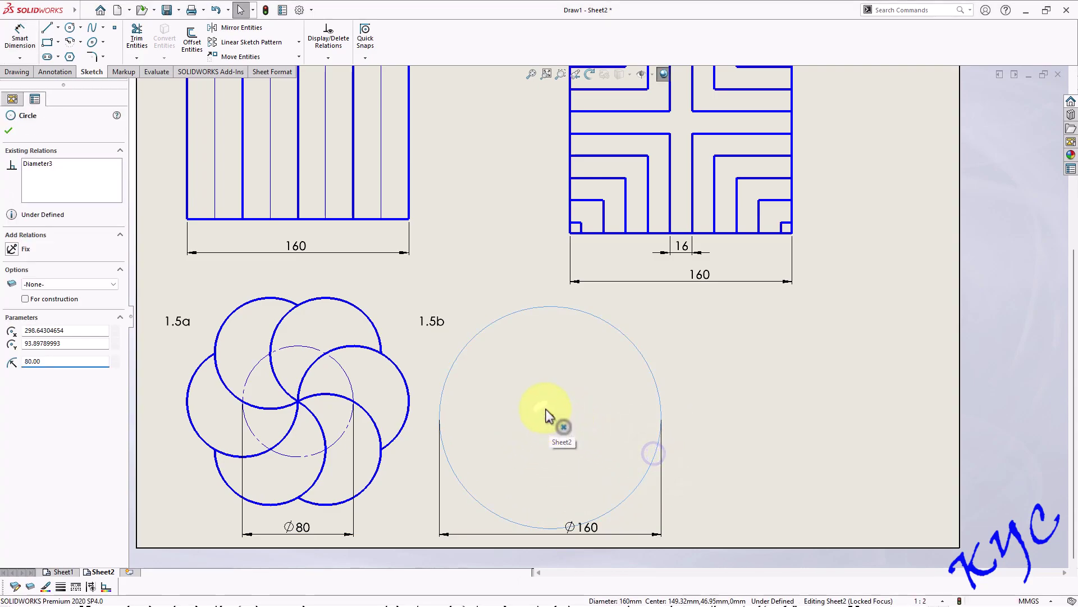
pyautogui.moveTo(547, 416); pyautogui.dragTo(543, 401)
pyautogui.click(758, 369)
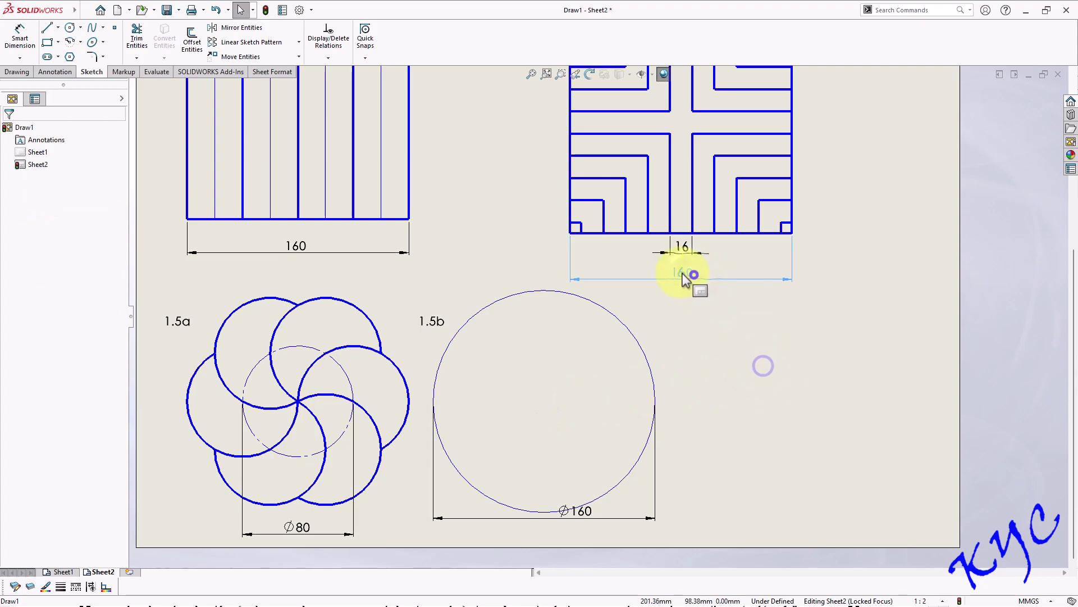
pyautogui.click(691, 275)
pyautogui.click(712, 375)
pyautogui.moveTo(572, 514); pyautogui.dragTo(540, 542)
pyautogui.click(738, 457)
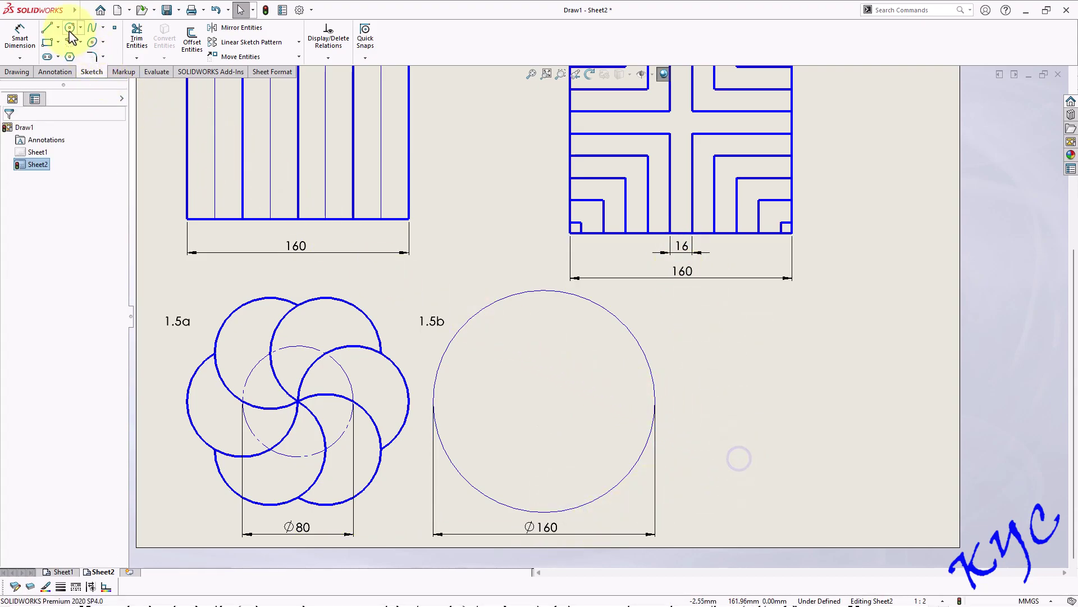
# Draw three circles inside the 160 mm circle: one concentric, one above of about 15 mm radius and one below of about 11 mm radius
pyautogui.click(70, 28)
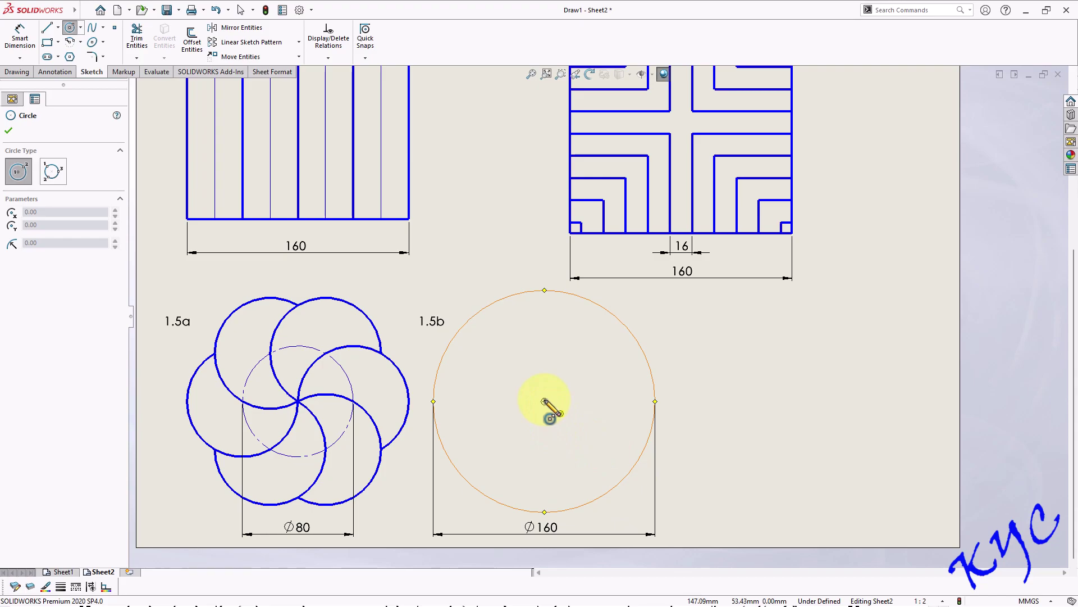
pyautogui.moveTo(544, 401); pyautogui.dragTo(553, 432)
pyautogui.moveTo(545, 328); pyautogui.dragTo(545, 348)
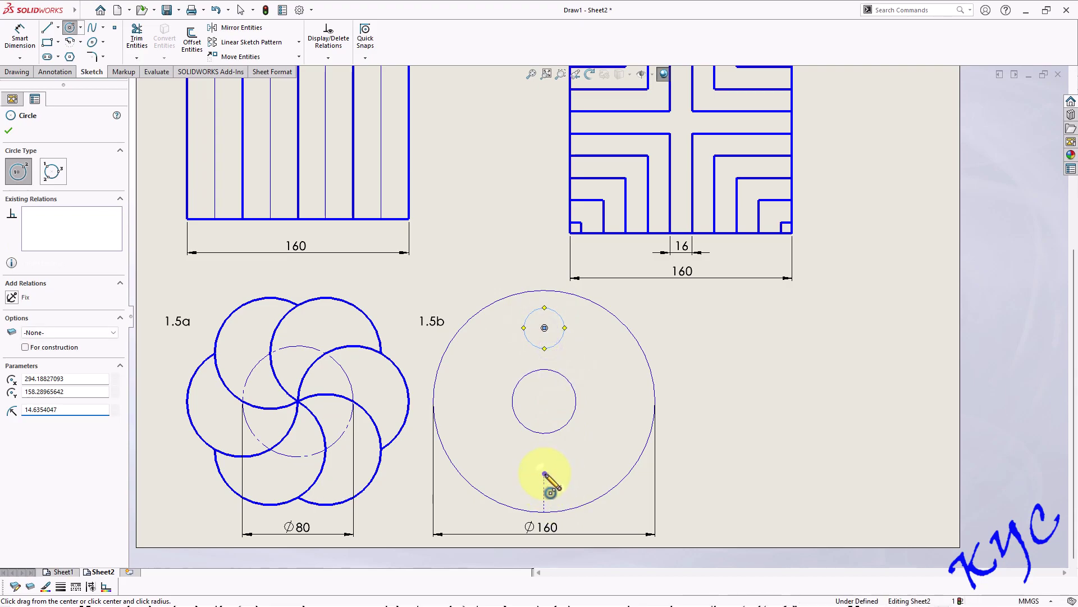
pyautogui.moveTo(544, 473); pyautogui.dragTo(545, 489)
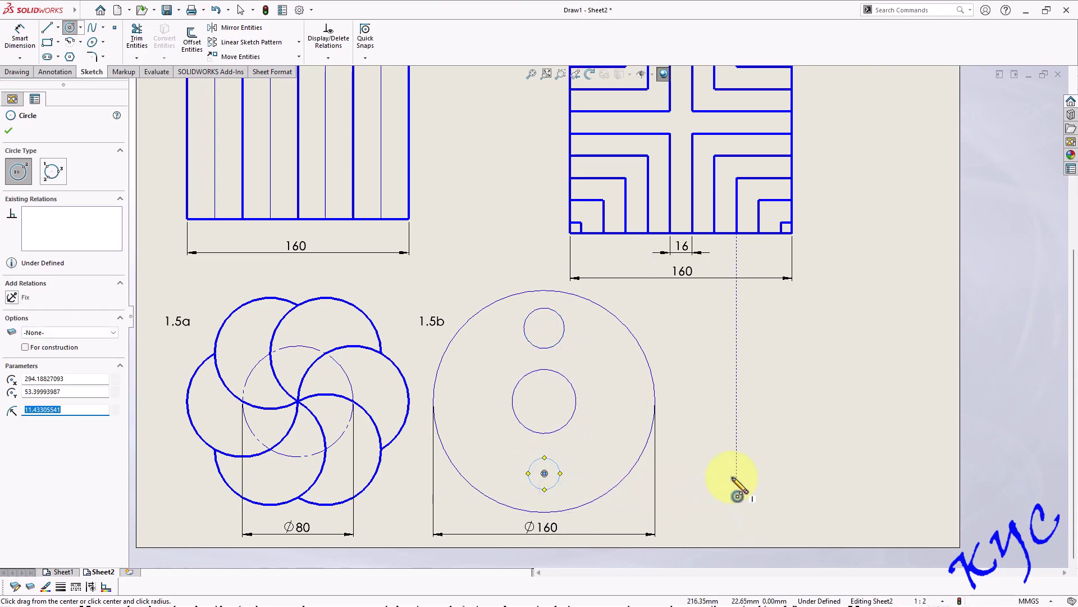
pyautogui.press('Escape')
# Add a Vertical relation between the center points of the three inner circles
pyautogui.click(545, 473)
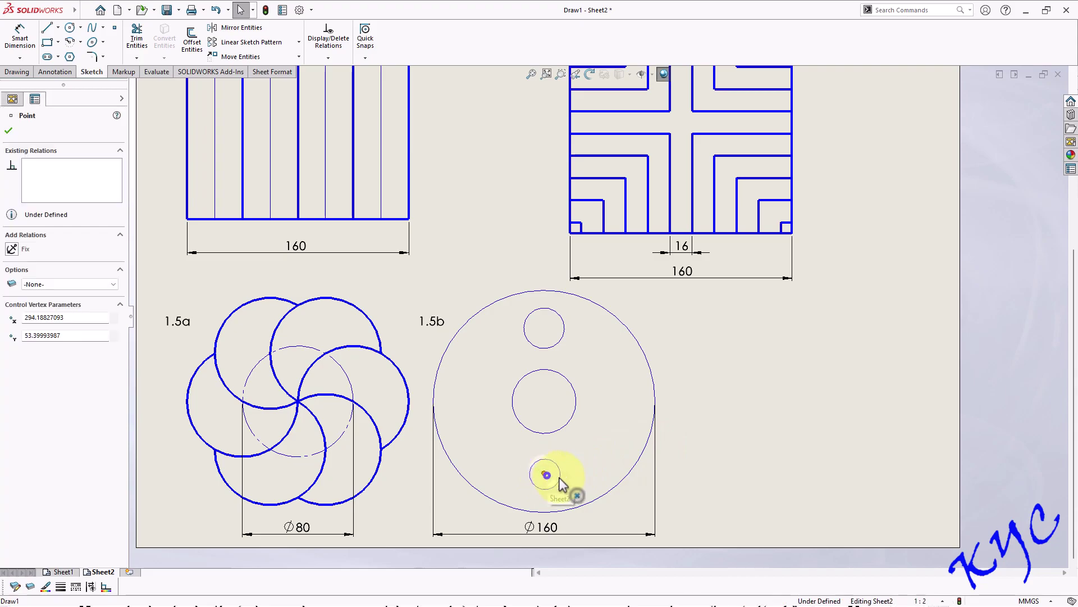
pyautogui.keyDown('ctrl'); pyautogui.click(544, 401); pyautogui.keyUp('ctrl')
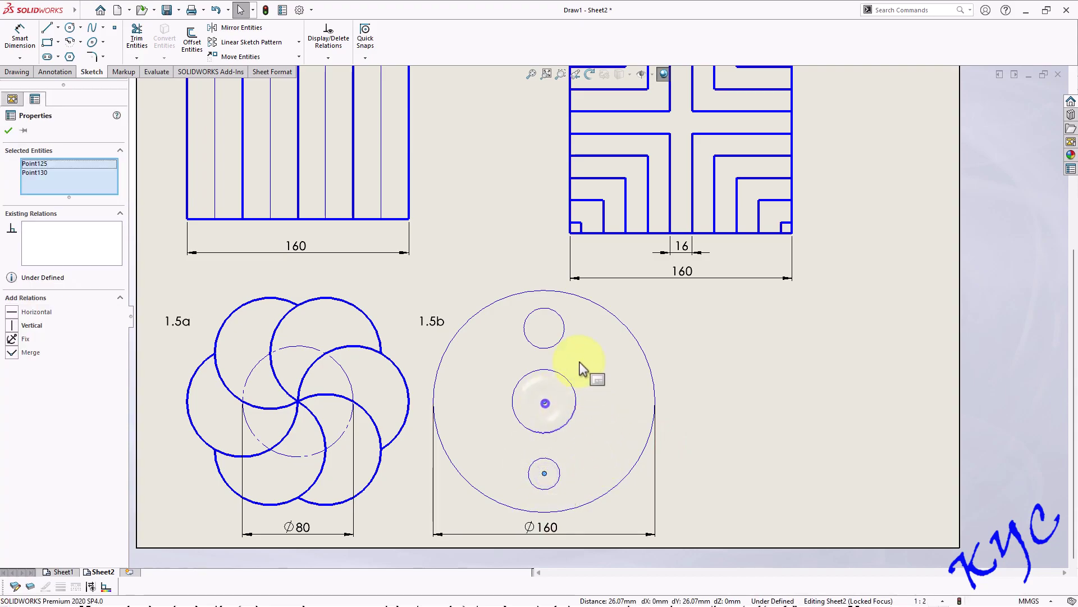
pyautogui.keyDown('ctrl'); pyautogui.click(544, 328); pyautogui.keyUp('ctrl')
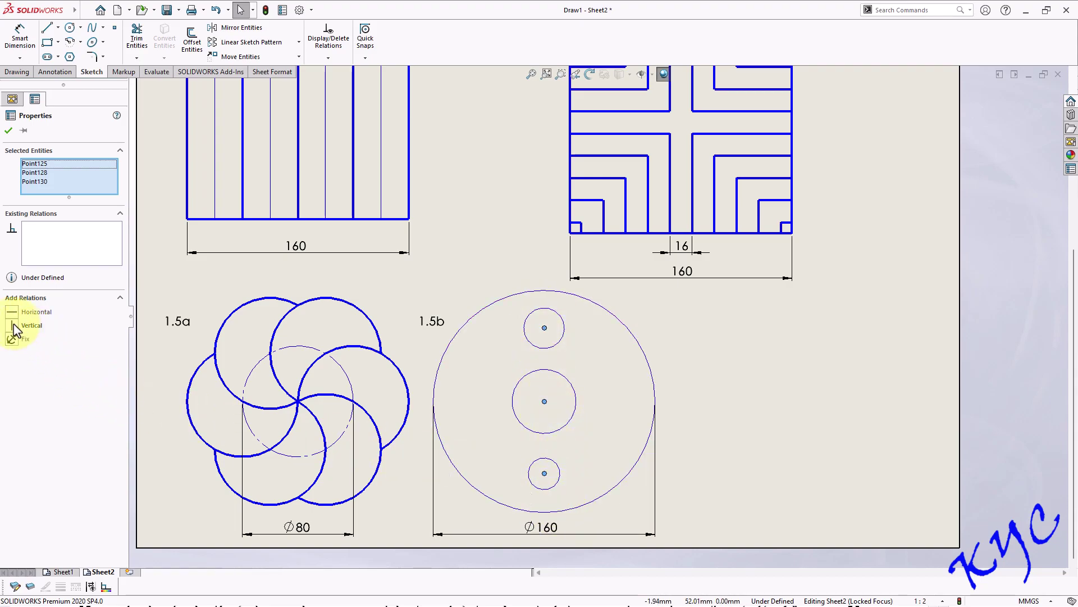
pyautogui.click(785, 421)
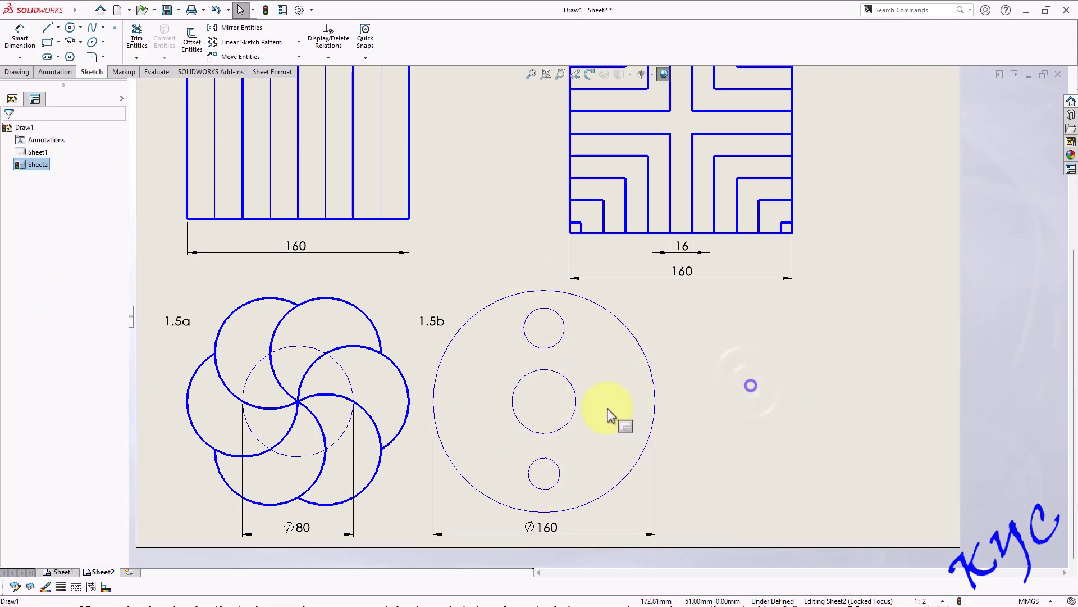
# Make the three inner circles equal in size with an Equal relation
pyautogui.click(569, 427)
pyautogui.click(559, 465)
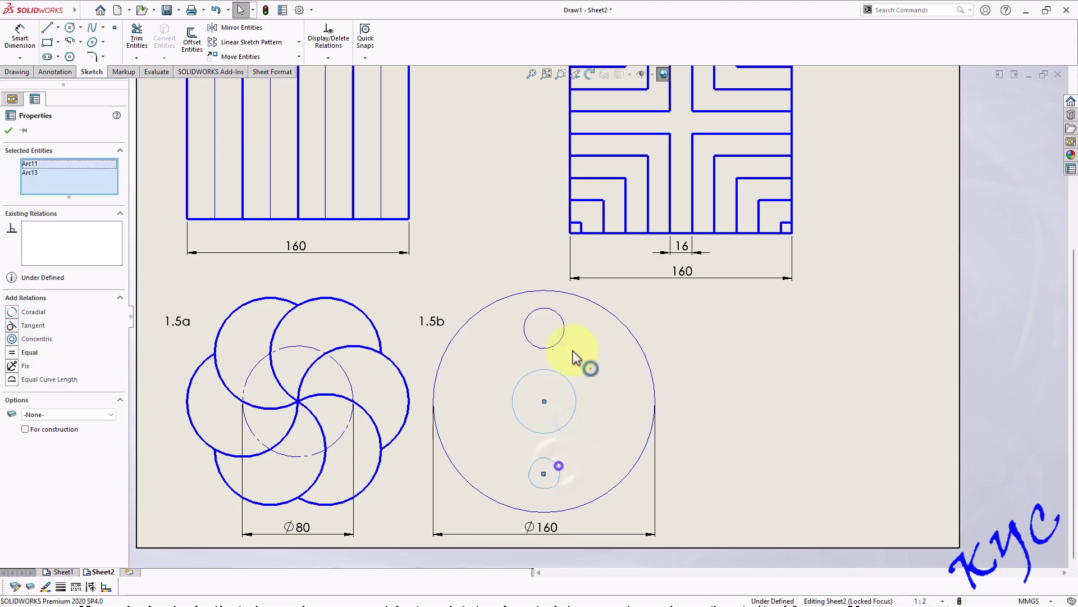
pyautogui.click(561, 337)
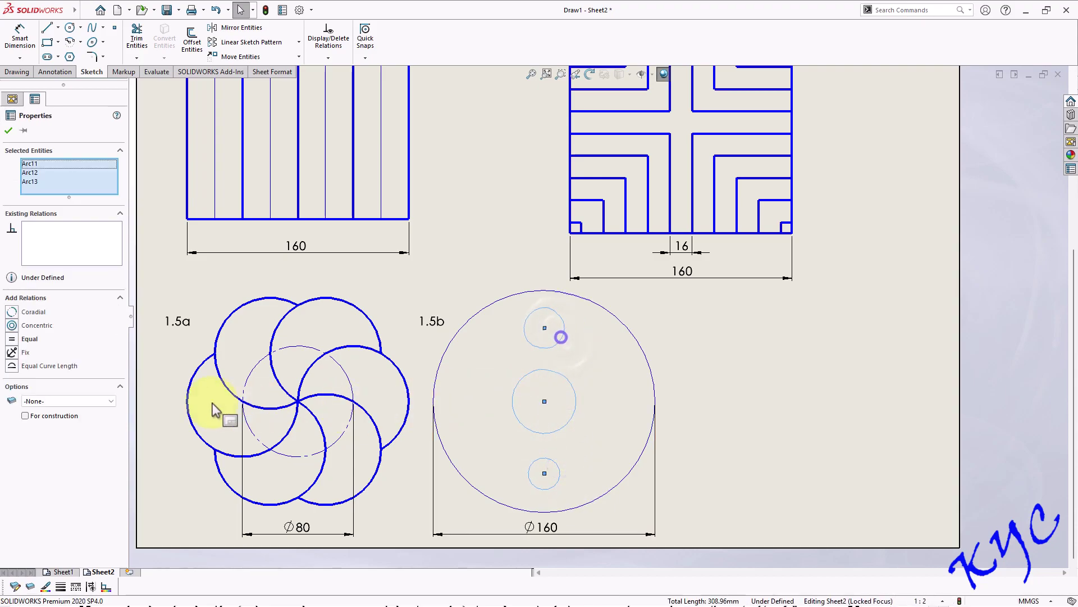
pyautogui.click(10, 340)
pyautogui.click(730, 365)
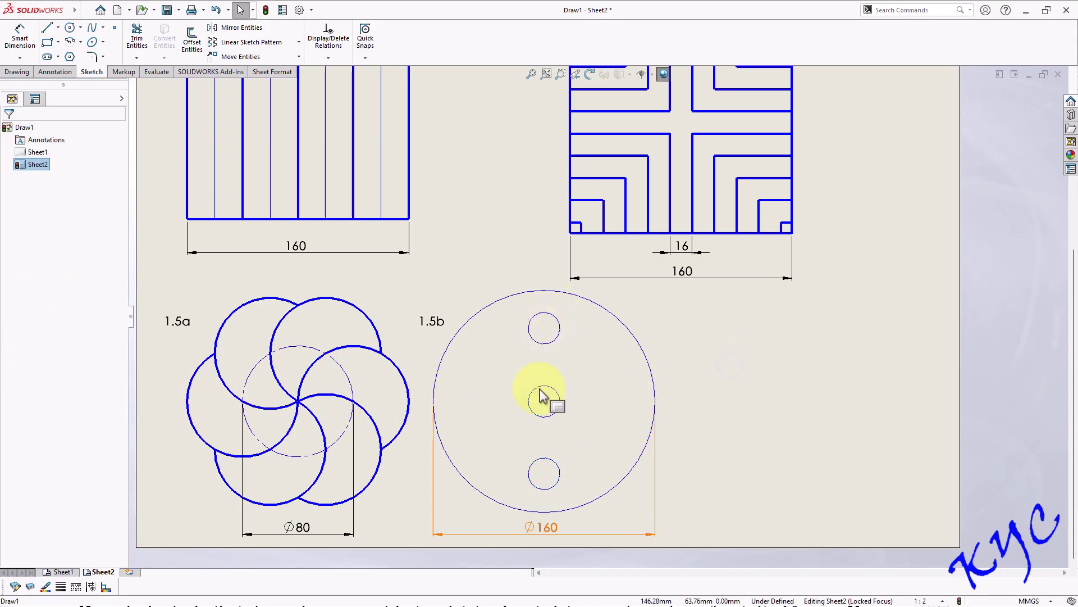
# Make the top inner circle tangent to the outer 160 mm circle
pyautogui.click(555, 321)
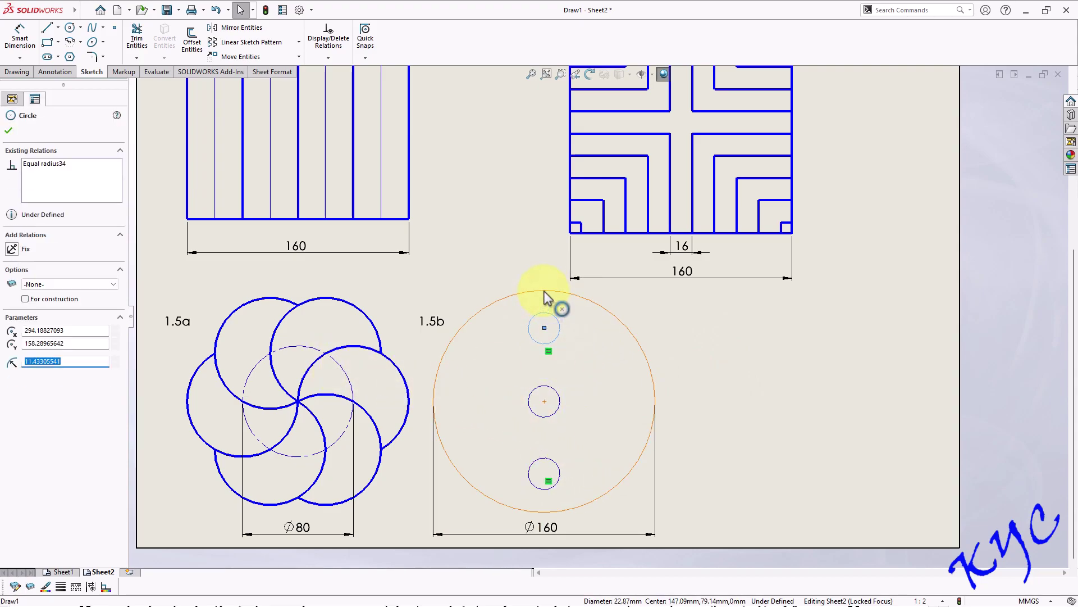
pyautogui.keyDown('ctrl'); pyautogui.click(547, 297); pyautogui.keyUp('ctrl')
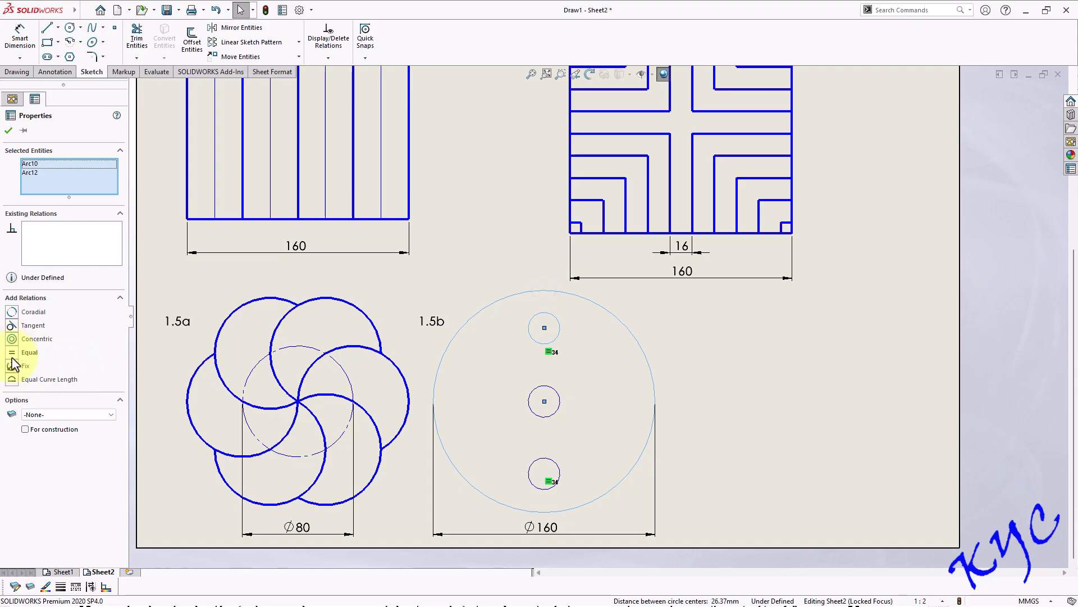
pyautogui.click(12, 326)
pyautogui.press('Escape')
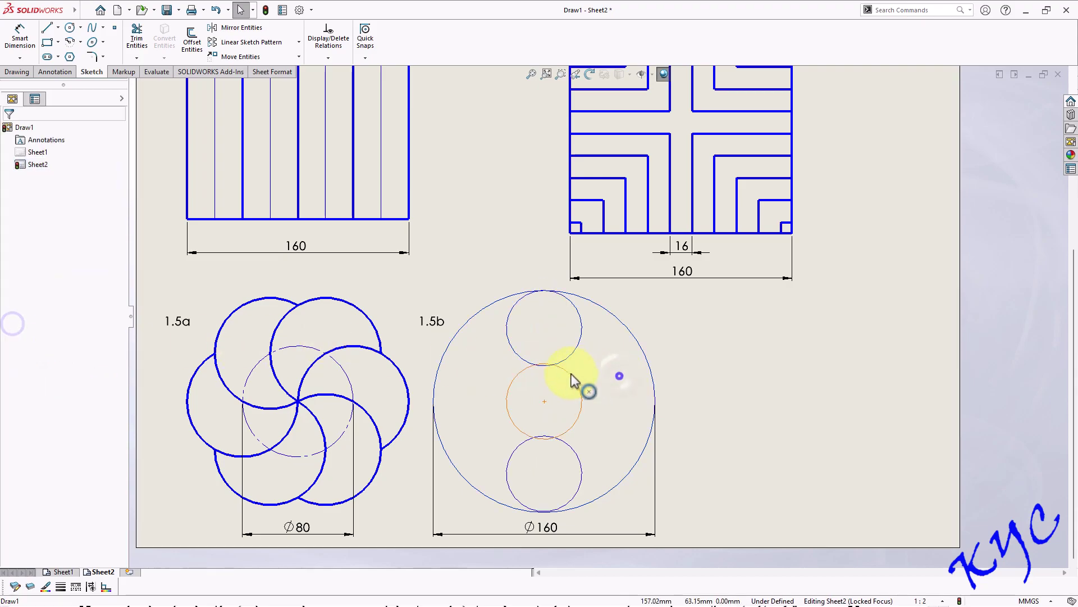
# Make the middle inner circle tangent to both the top and the bottom inner circles
pyautogui.click(565, 362)
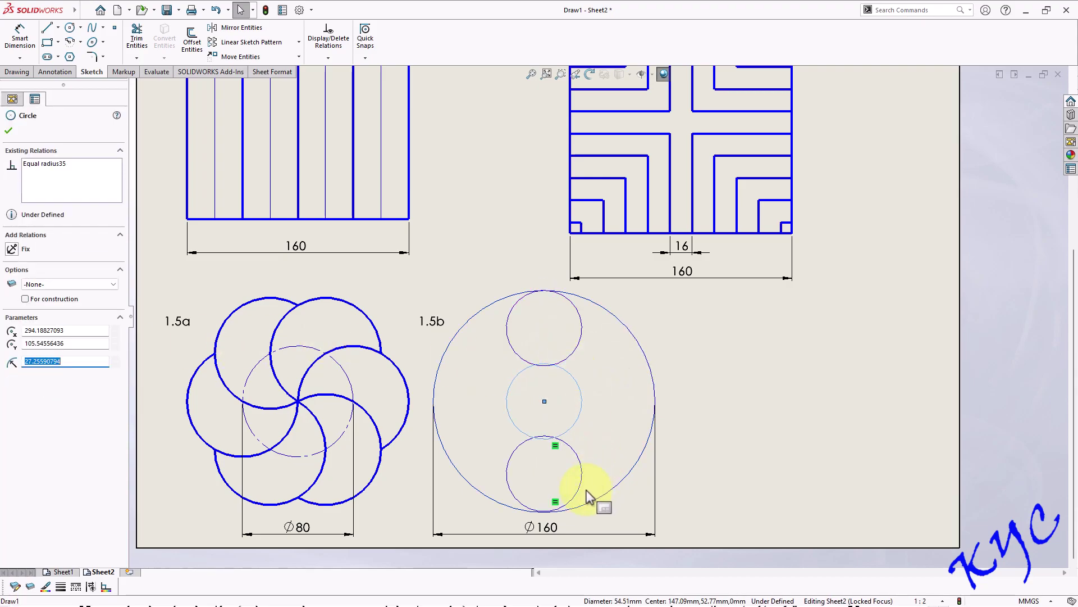
pyautogui.keyDown('ctrl'); pyautogui.click(570, 364); pyautogui.keyUp('ctrl')
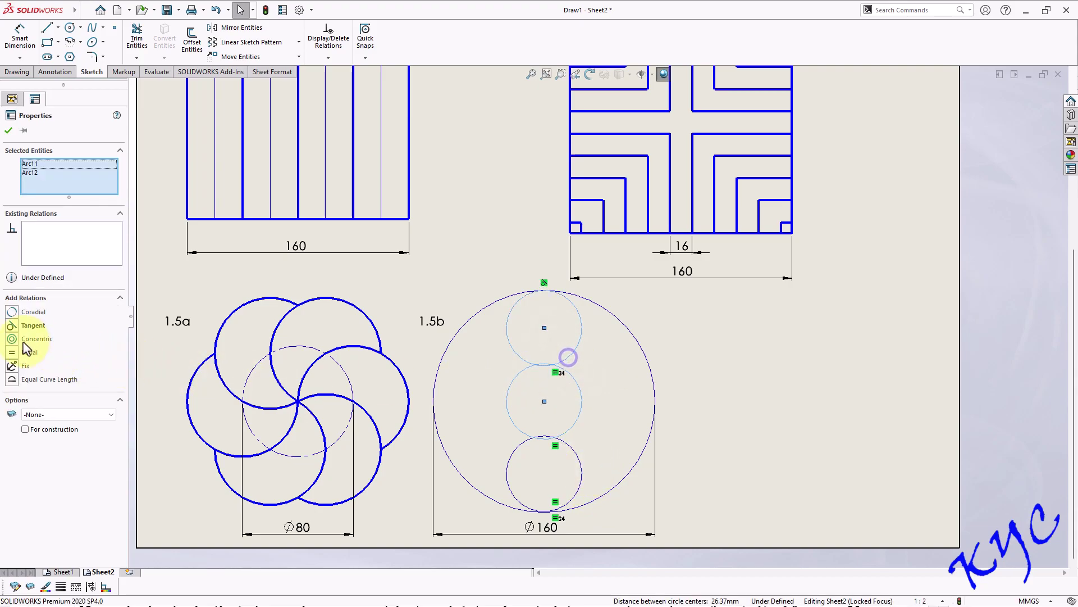
pyautogui.click(12, 326)
pyautogui.click(618, 446)
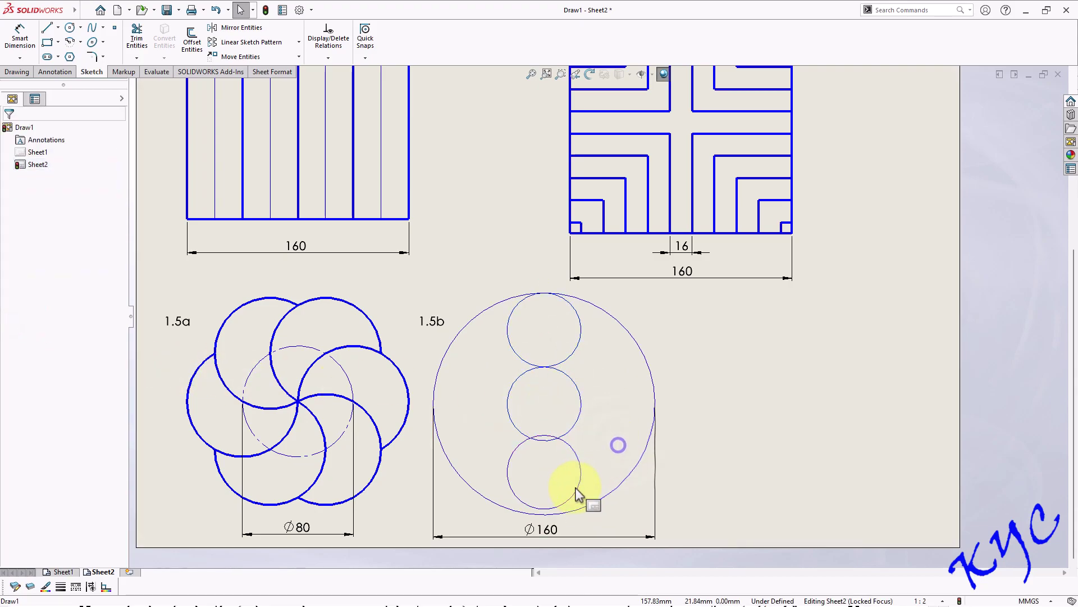
pyautogui.click(582, 469)
pyautogui.keyDown('ctrl'); pyautogui.click(569, 430); pyautogui.keyUp('ctrl')
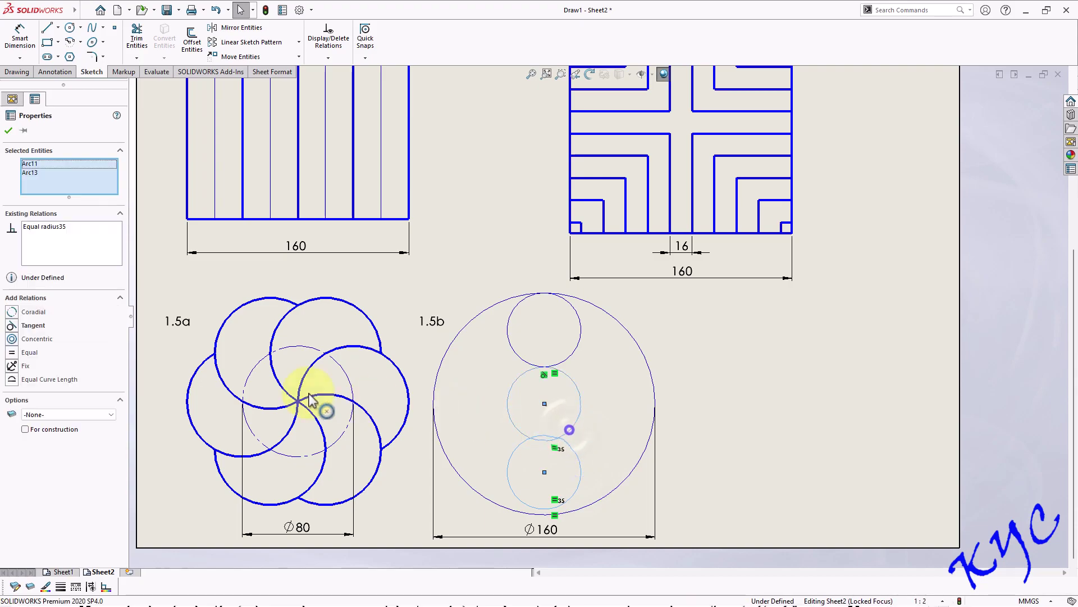
pyautogui.click(12, 326)
pyautogui.click(759, 401)
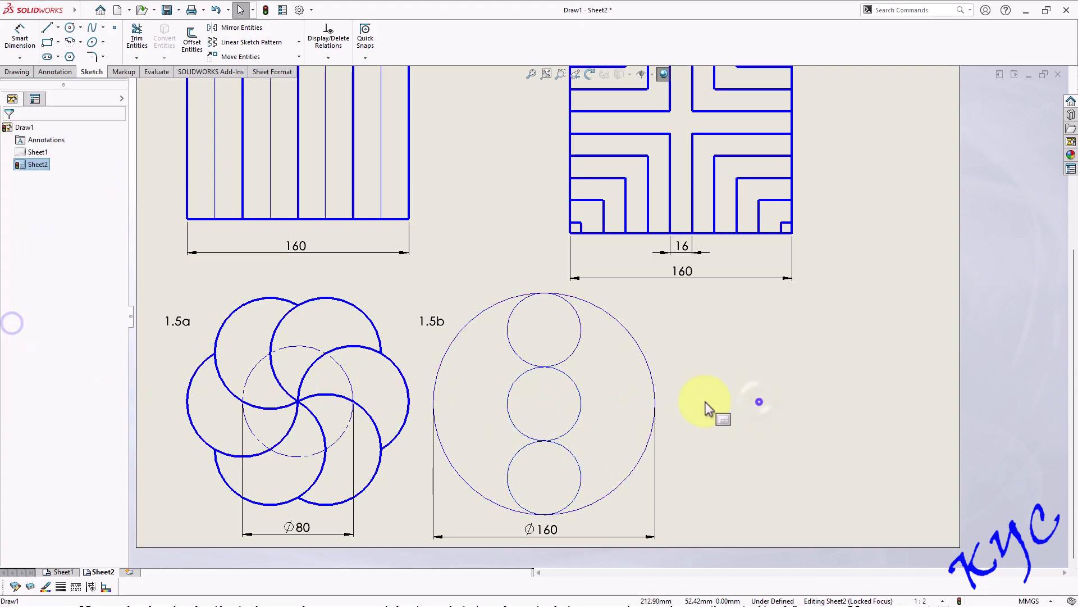
# Check the radius of the inner circles in 1.5b and delete the bottom inner circle
pyautogui.click(578, 393)
pyautogui.doubleClick(85, 361)
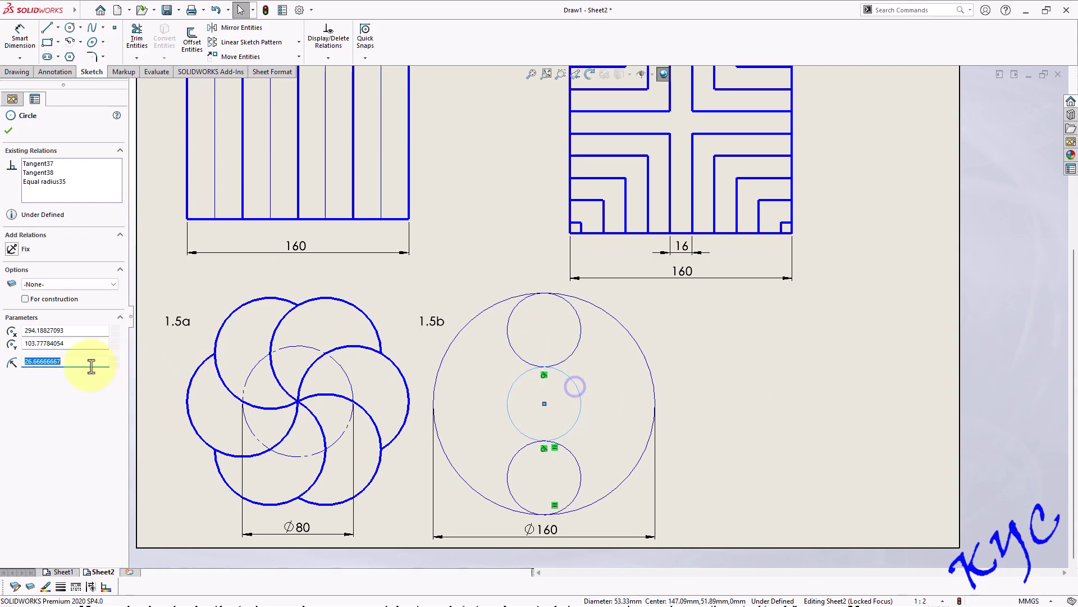
pyautogui.click(570, 353)
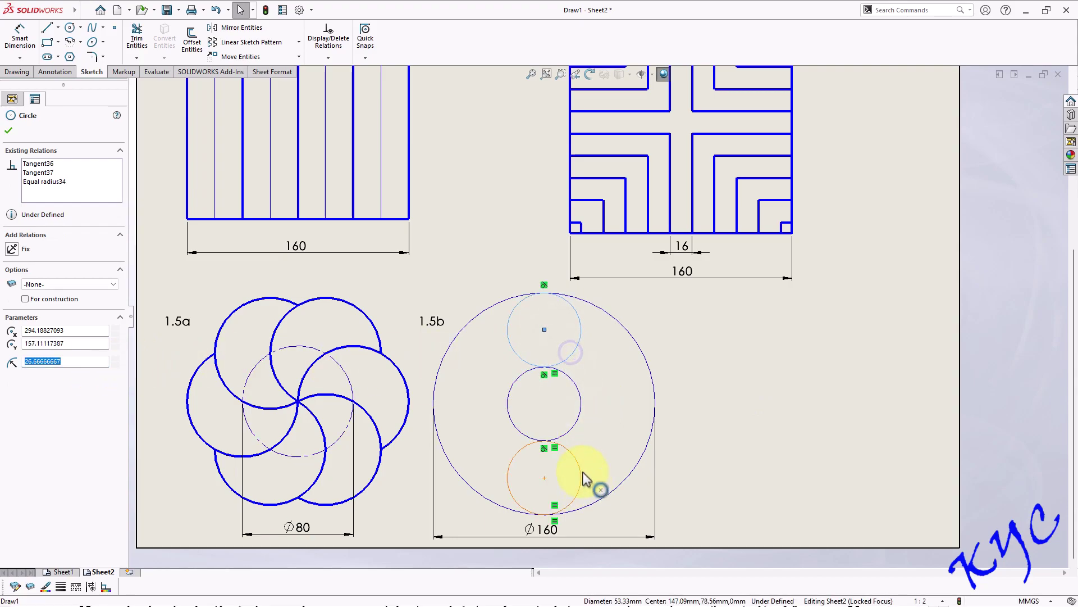
pyautogui.click(747, 430)
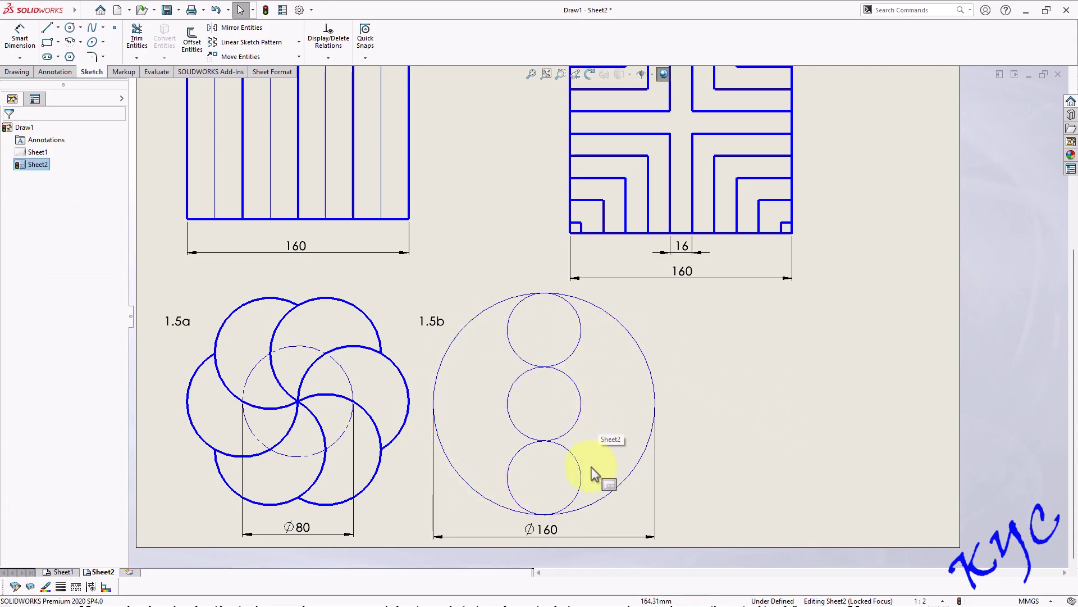
pyautogui.click(581, 483)
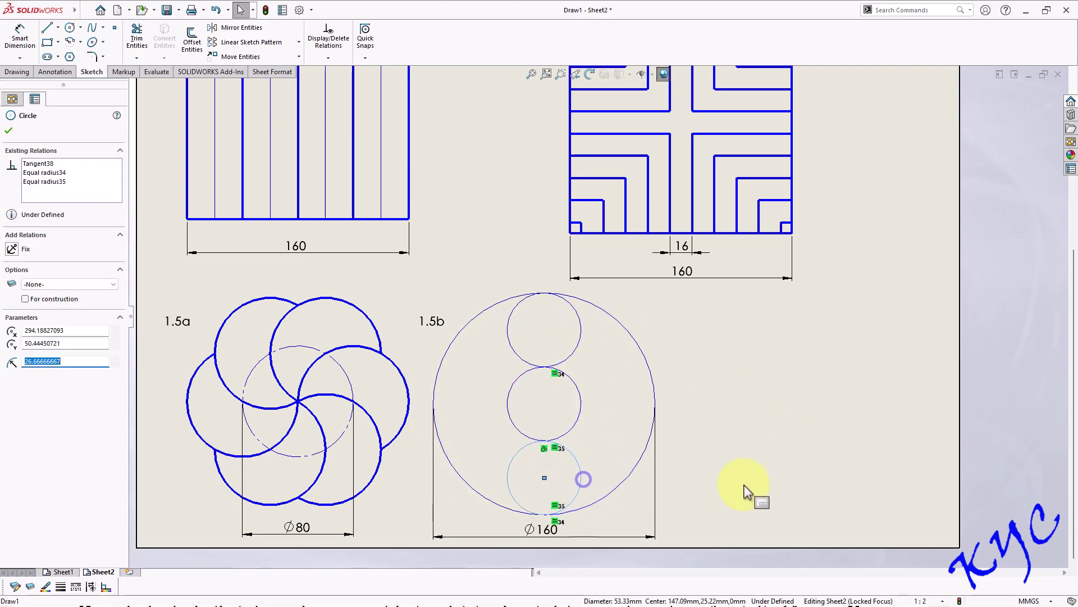
pyautogui.press('Delete')
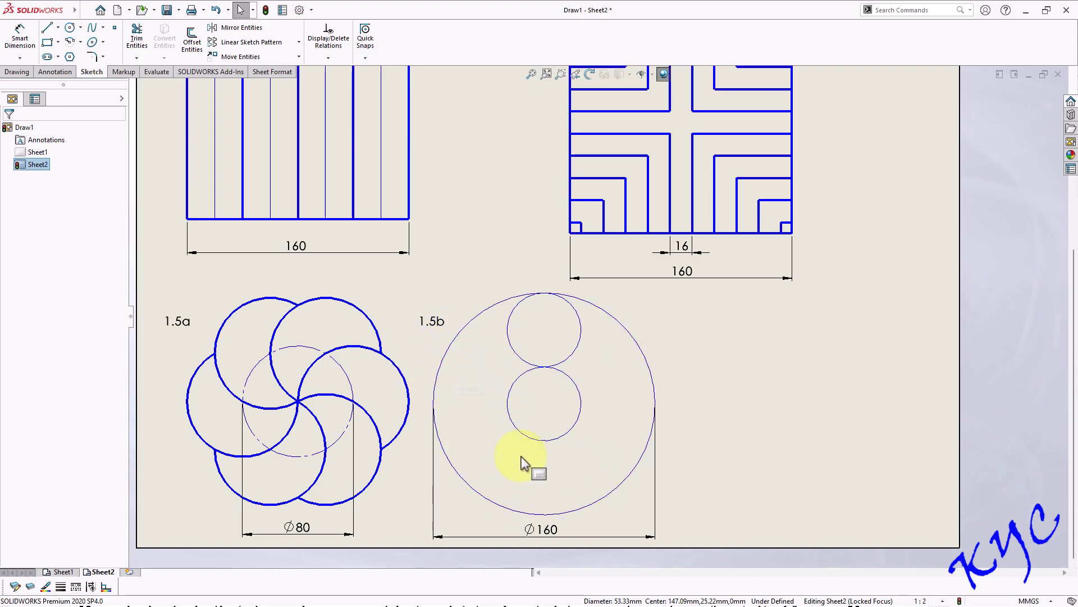
# Create a circular sketch pattern of the top inner circle in 1.5b with 6 equally spaced instances over 360 degrees around the outer circle's centre
pyautogui.click(299, 42)
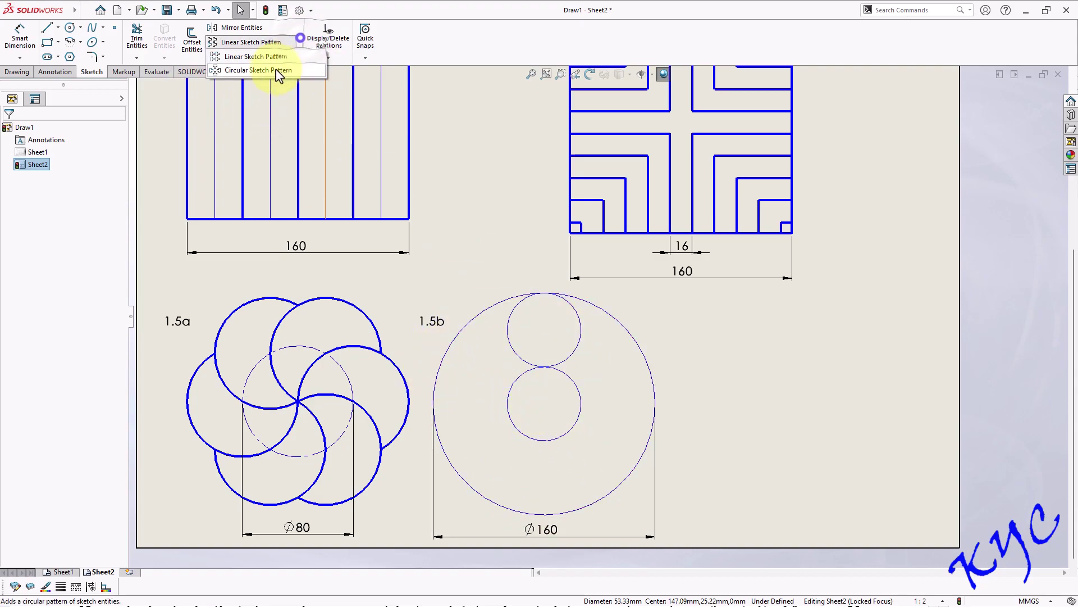
pyautogui.click(275, 71)
pyautogui.click(49, 164)
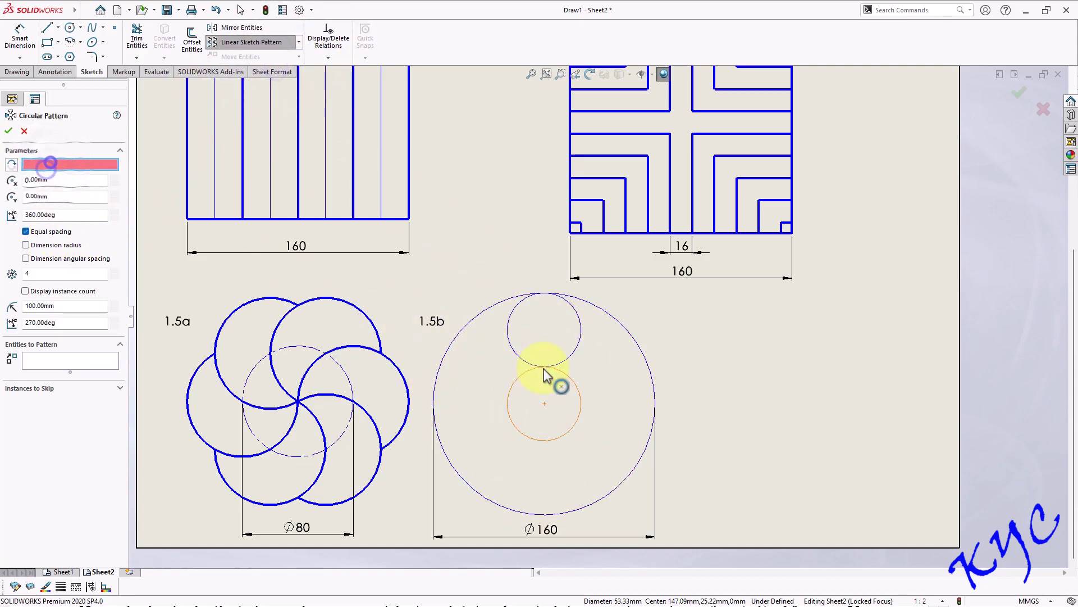
pyautogui.click(545, 404)
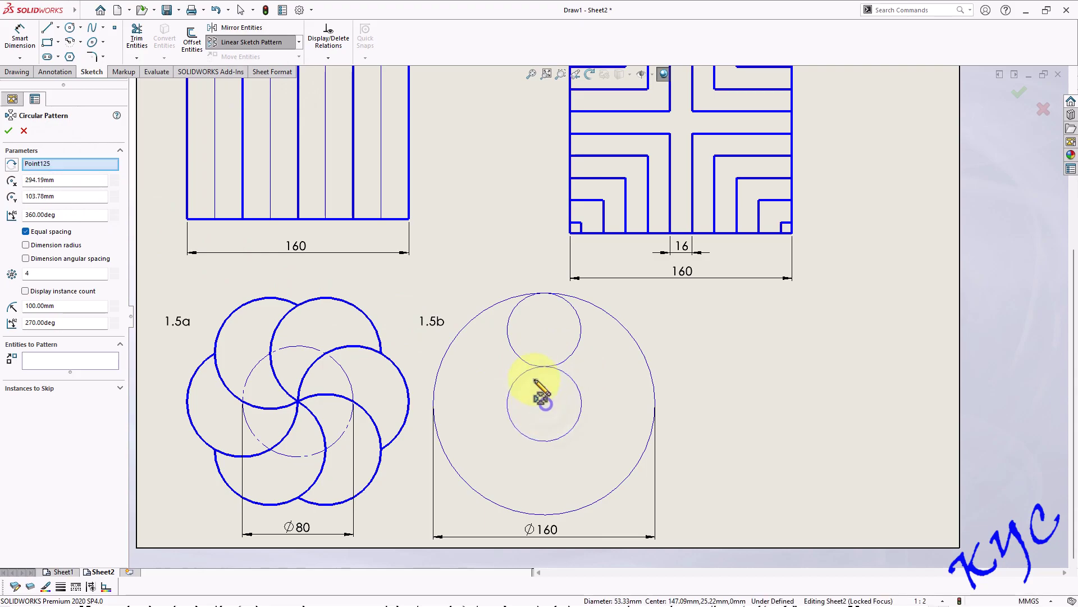
pyautogui.doubleClick(33, 273)
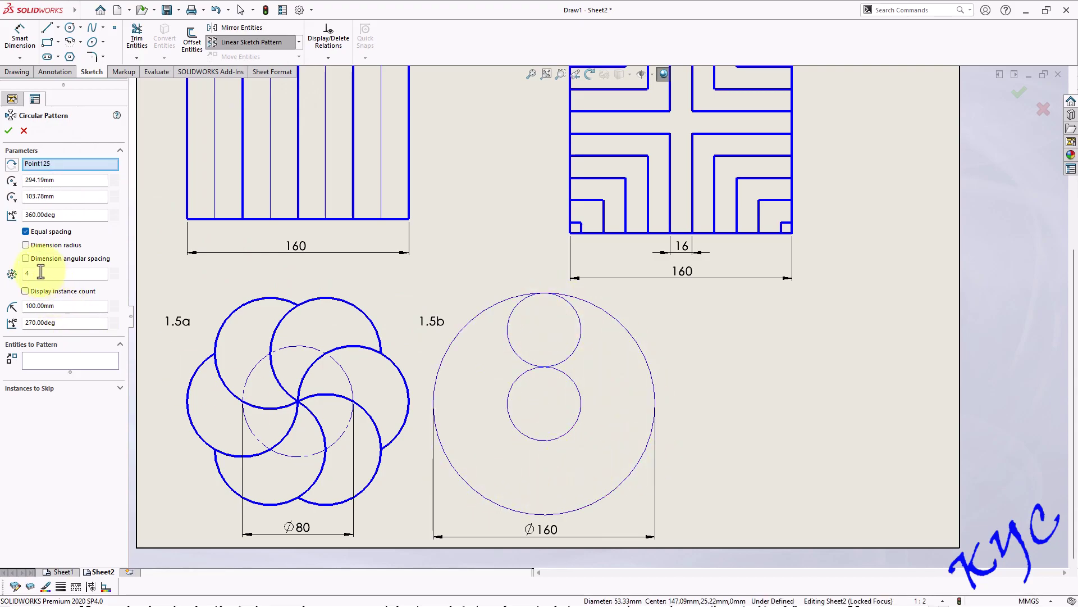
pyautogui.click(68, 360)
pyautogui.click(573, 351)
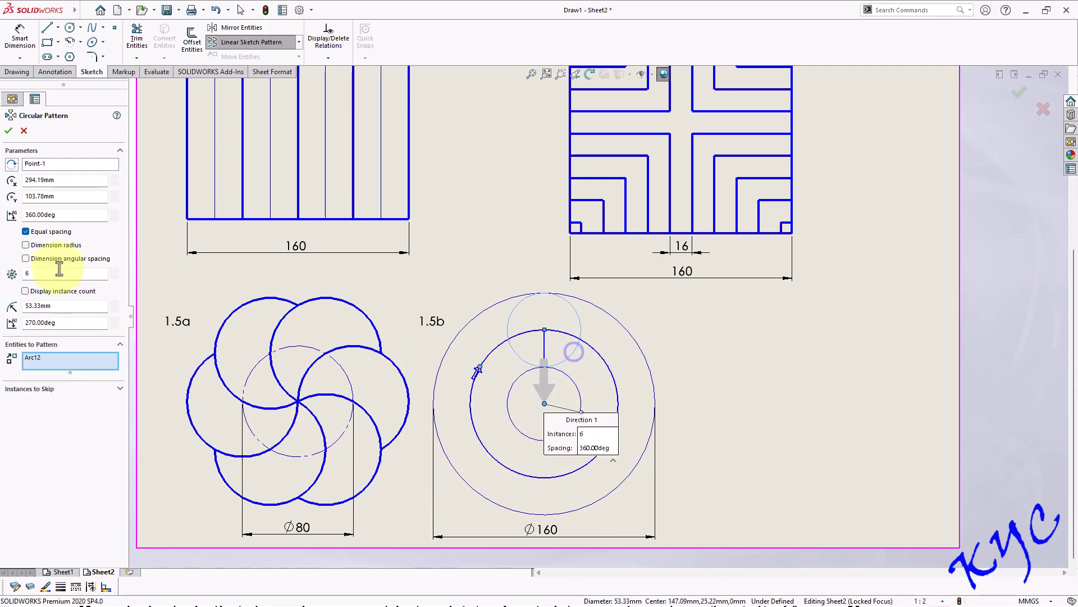
pyautogui.click(8, 131)
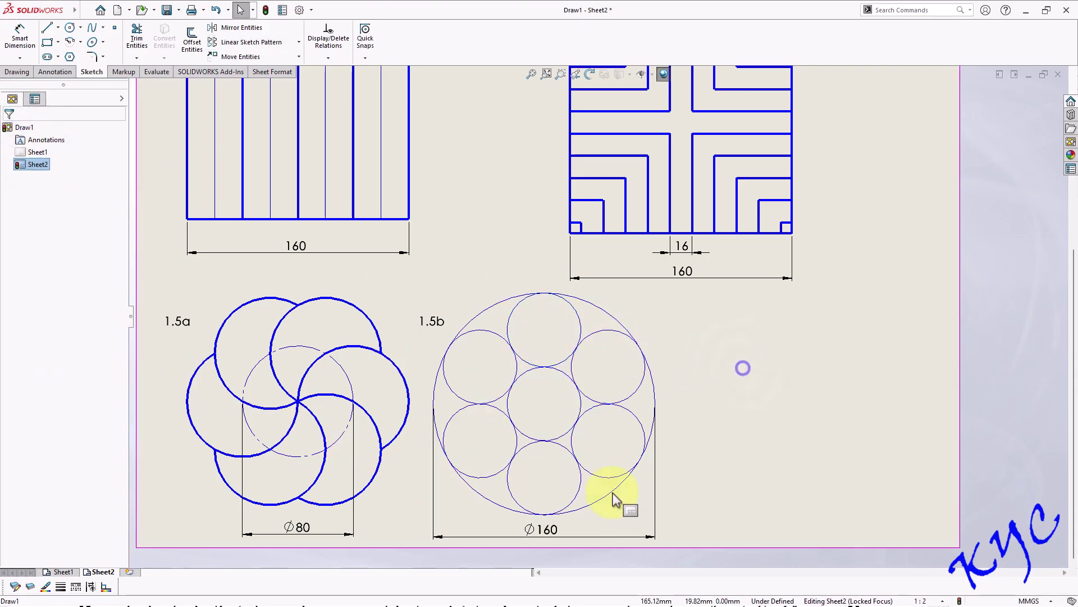
# Apply a thicker line thickness to the outer circle and all inner circles of 1.5b
pyautogui.moveTo(410, 525)
pyautogui.mouseDown()
pyautogui.moveTo(699, 364)
pyautogui.moveTo(709, 286)
pyautogui.mouseUp()
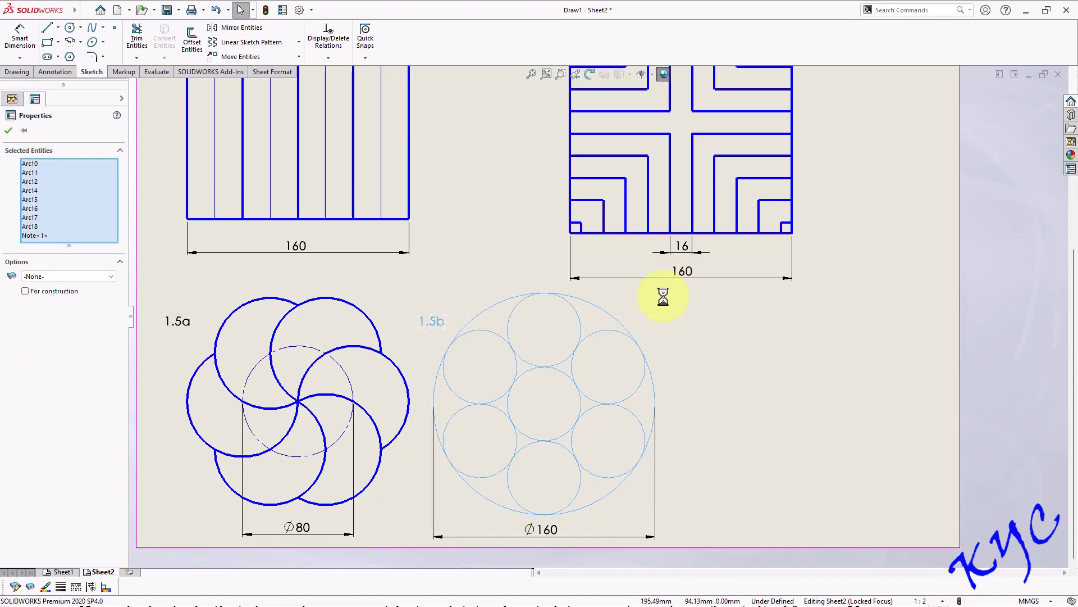
pyautogui.click(61, 587)
pyautogui.click(118, 535)
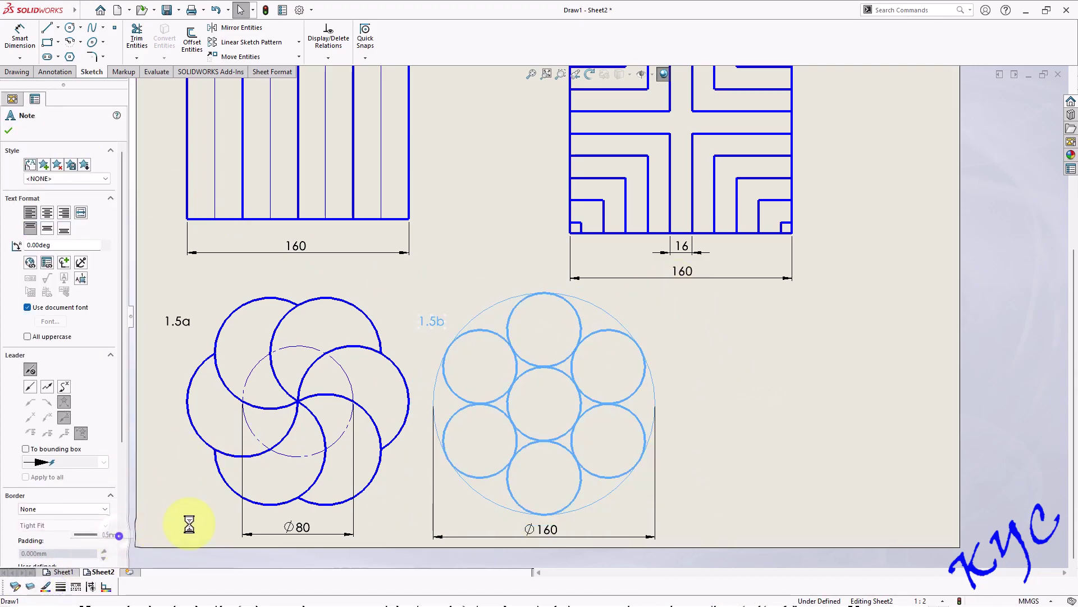
pyautogui.click(761, 388)
pyautogui.scroll(3, 754, 385)
pyautogui.scroll(-2, 735, 403)
pyautogui.scroll(1, 716, 337)
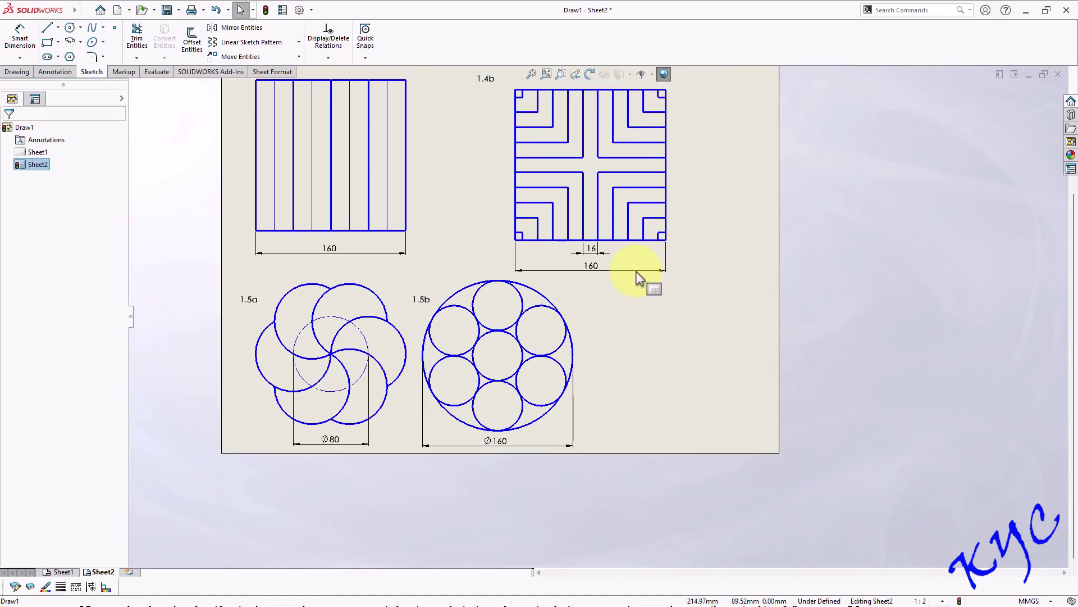
pyautogui.scroll(-2, 585, 253)
# Switch to the lab manual PDF in Adobe Acrobat and examine the radii and construction of the third figure in exercise 1.5
pyautogui.click(45, 72)
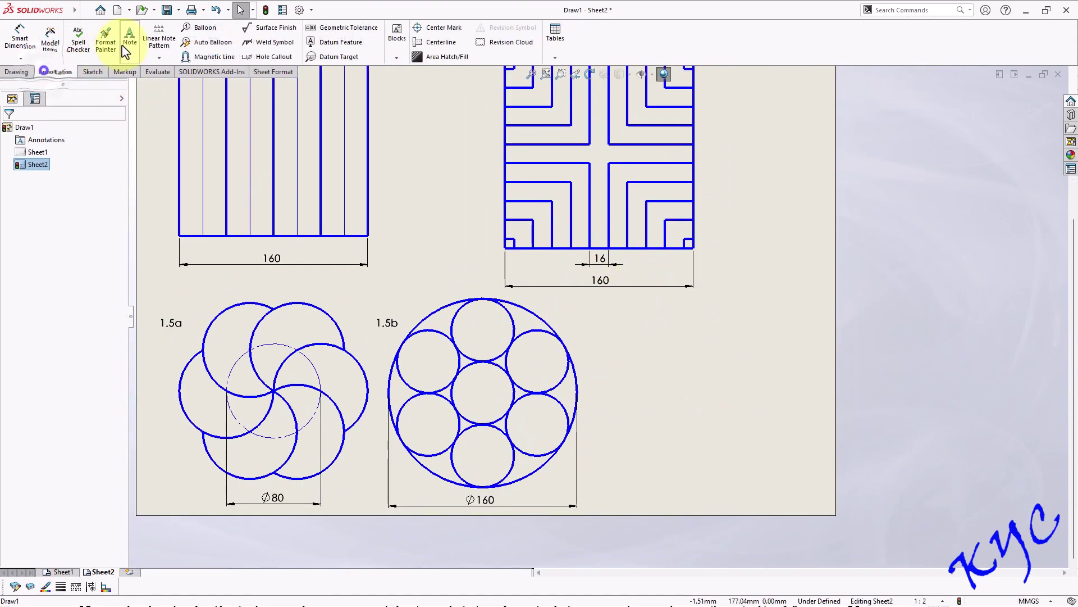
pyautogui.hotkey('alt', 'Tab')
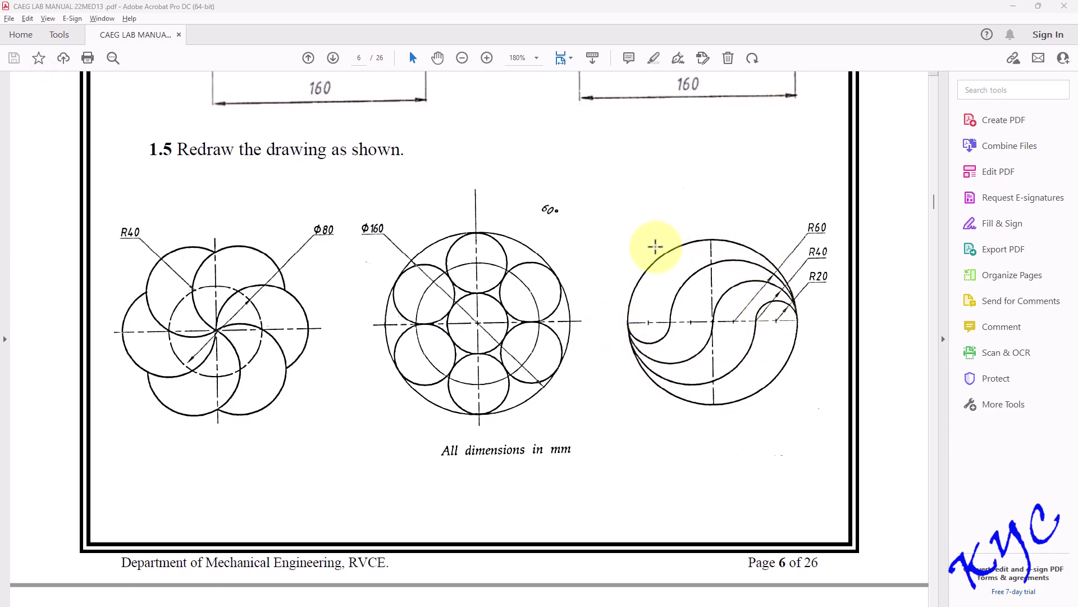
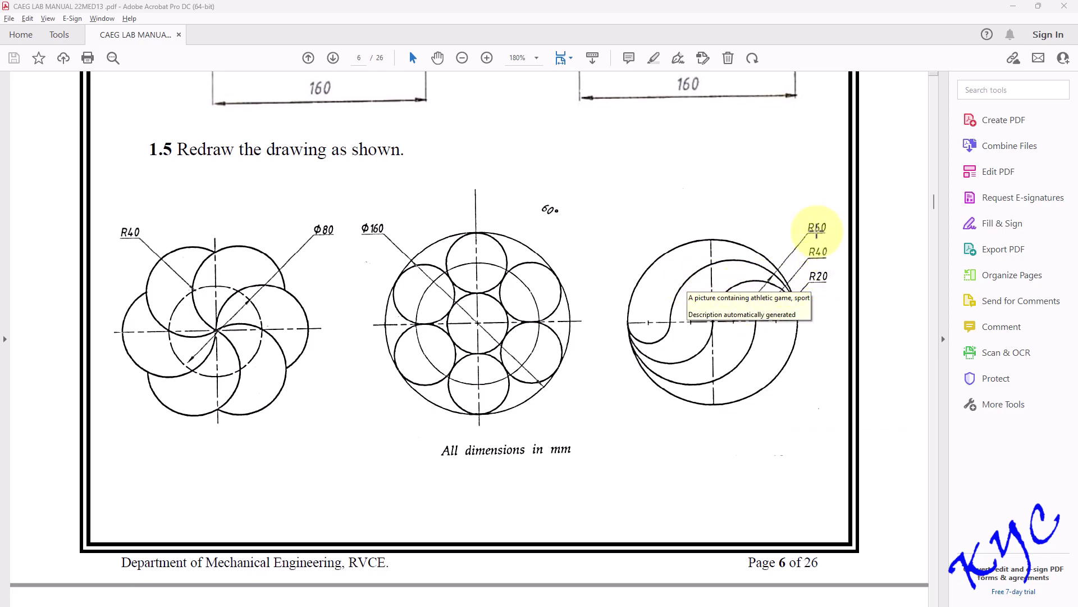
pyautogui.click(778, 418)
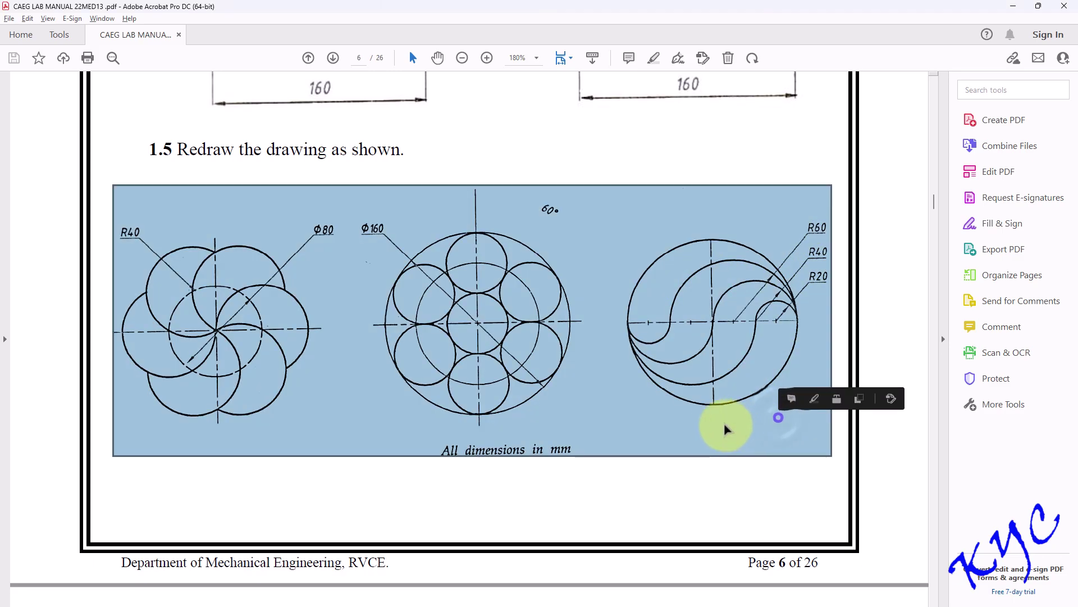
pyautogui.click(719, 475)
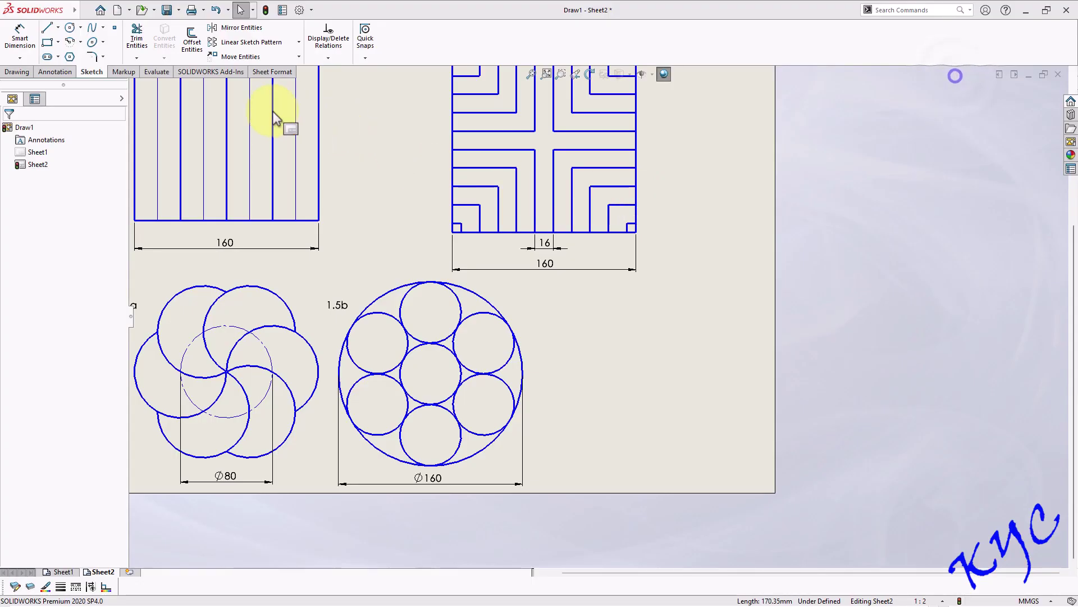
# Switch back to the SOLIDWORKS drawing and add the note "1.5c" beside the 1.5b circle pattern
pyautogui.click(61, 77)
pyautogui.click(131, 39)
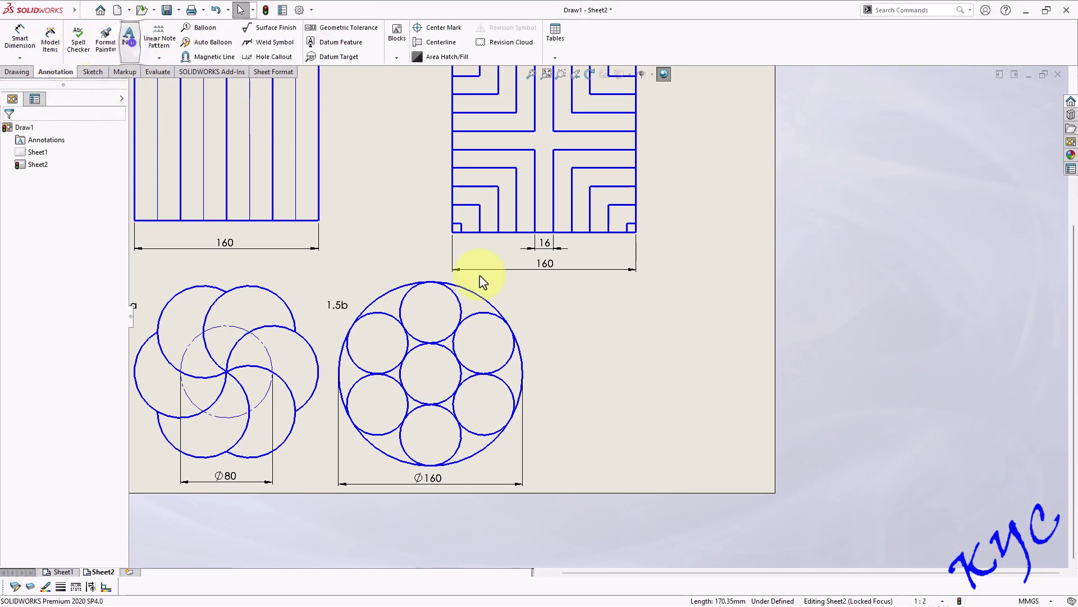
pyautogui.click(541, 309)
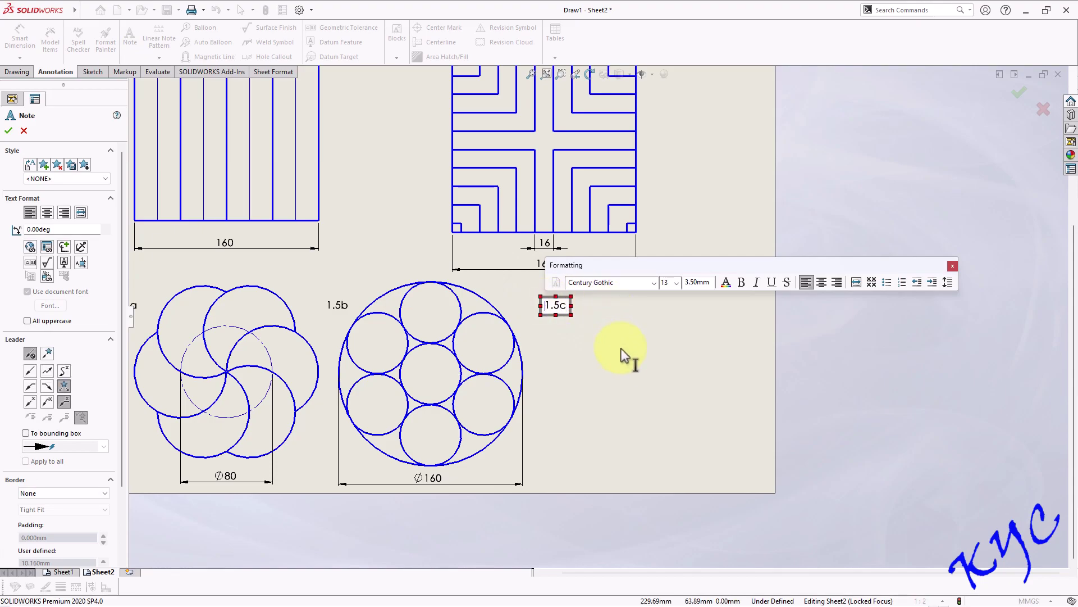
pyautogui.click(646, 370)
pyautogui.press('Escape')
# Sketch a circle about 161 mm in diameter in the empty area beside the 1.5c label
pyautogui.click(89, 72)
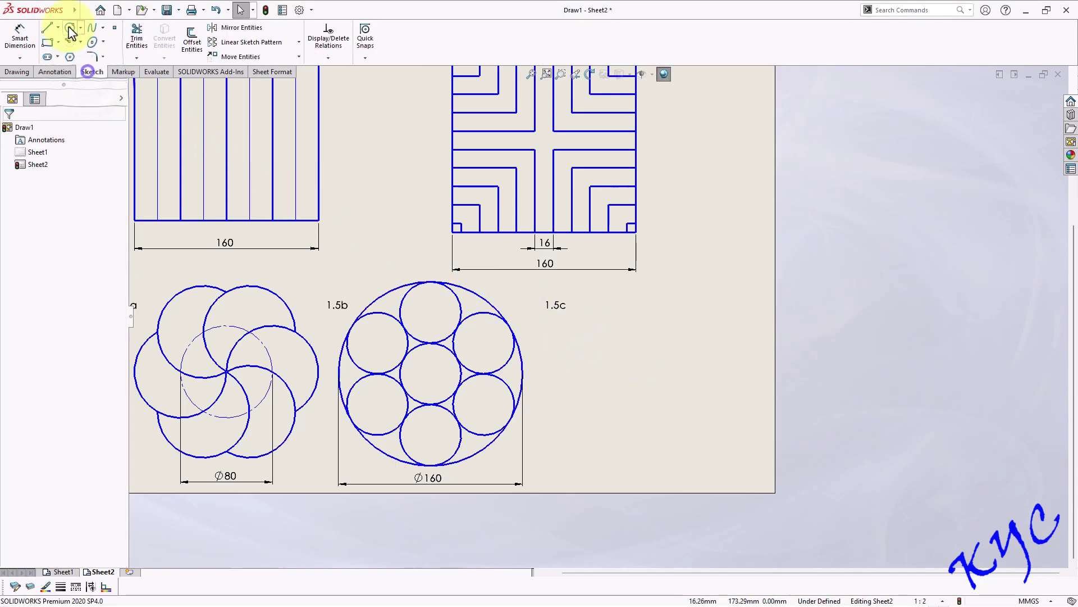
pyautogui.click(70, 28)
pyautogui.click(676, 366)
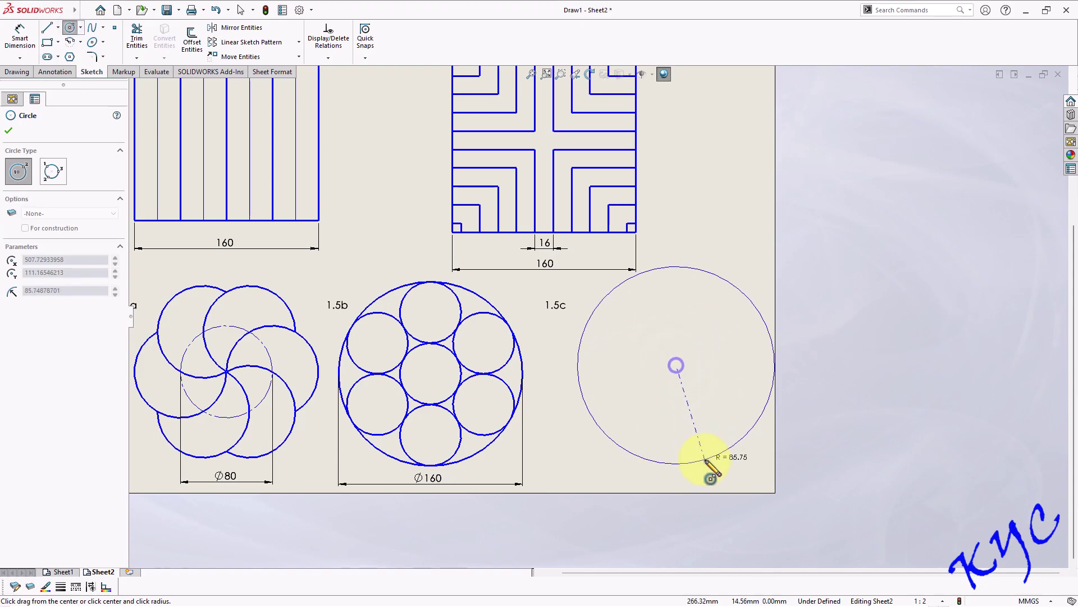
pyautogui.click(697, 456)
# Dimension the diameter of the 1.5c circle below it and set it to 160 mm
pyautogui.click(22, 35)
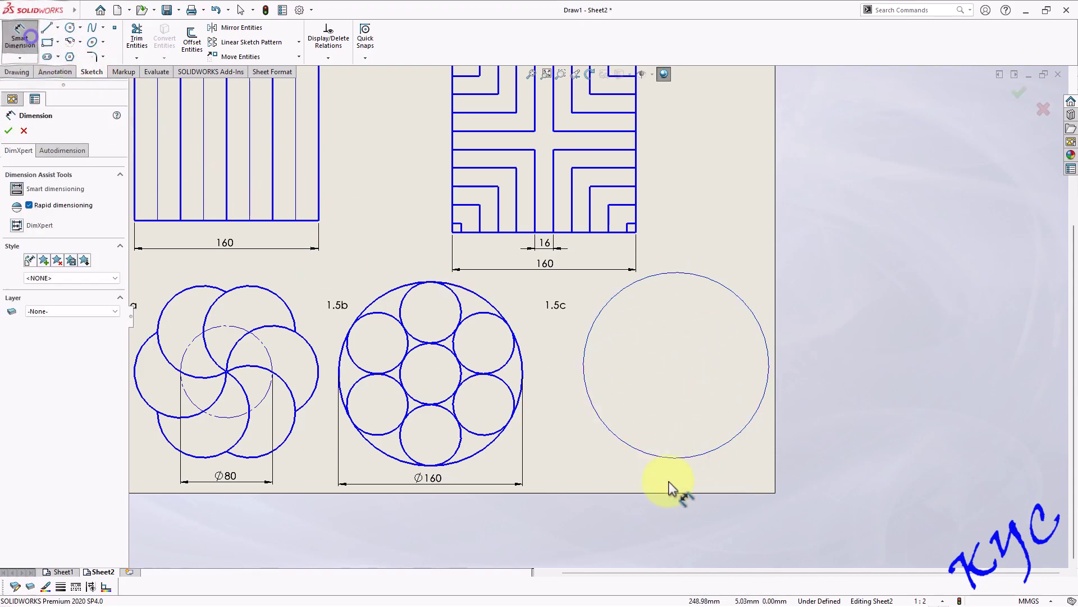
pyautogui.click(674, 459)
pyautogui.click(678, 481)
pyautogui.write('160')
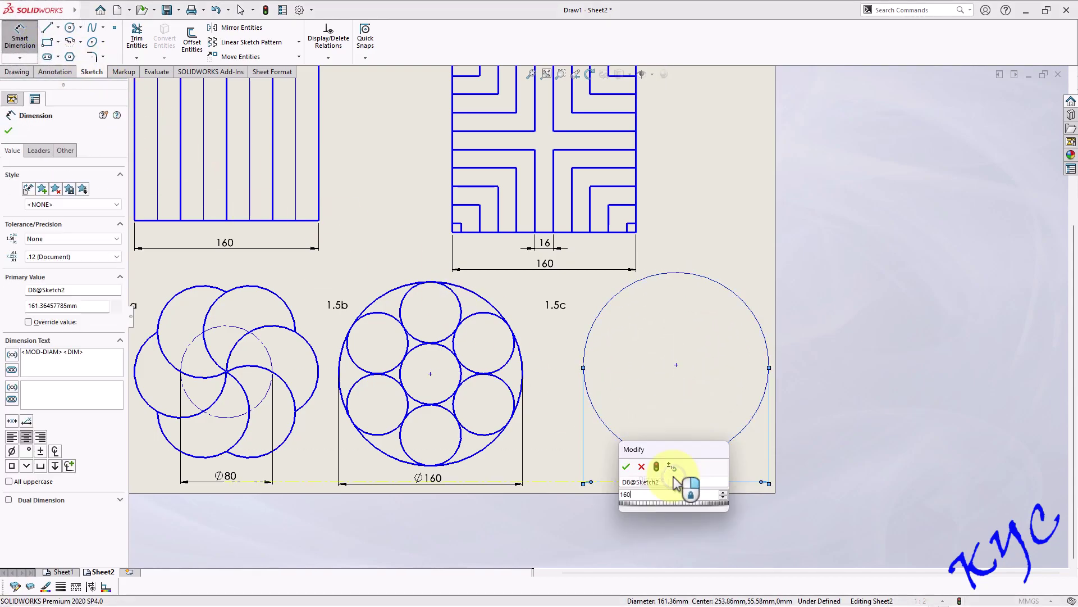
pyautogui.press('Return')
pyautogui.click(845, 373)
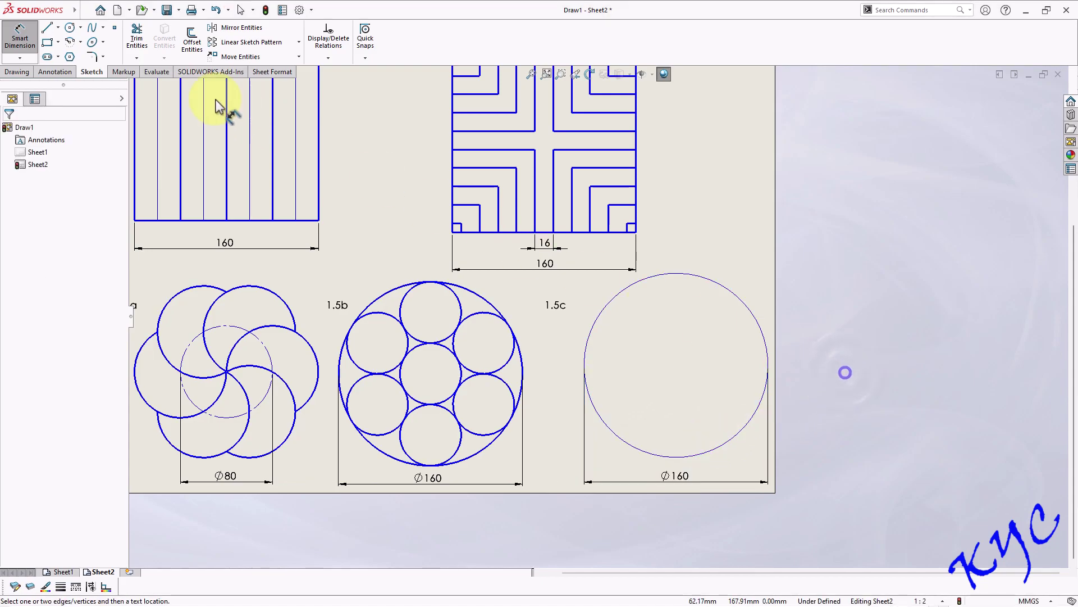
# Draw a horizontal and a vertical line, the vertical about 183 mm long, through the centre of the 1.5c circle, extending slightly beyond it
pyautogui.click(46, 28)
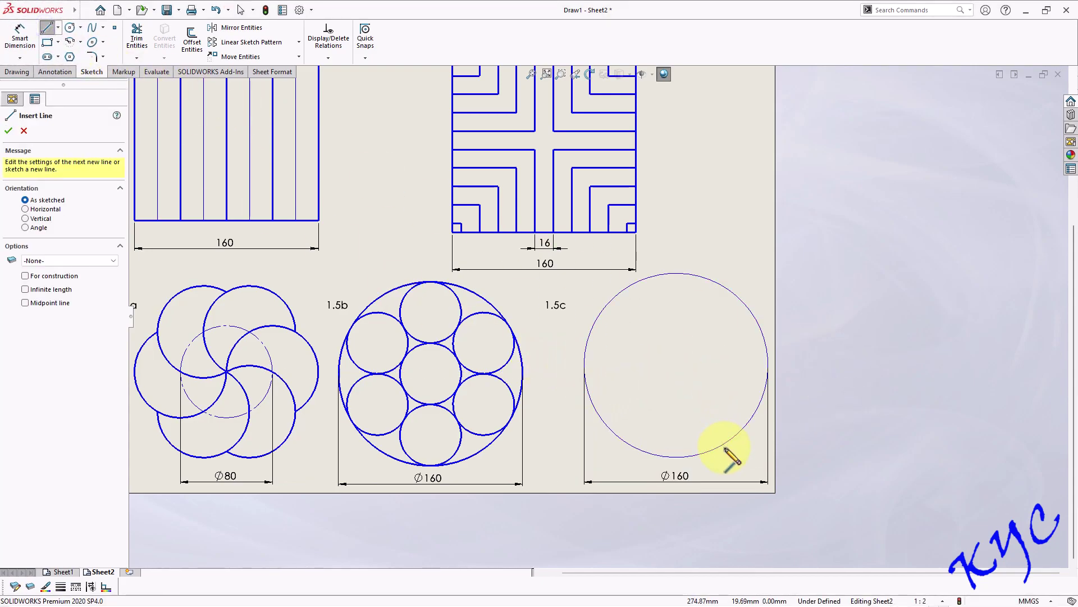
pyautogui.click(584, 365)
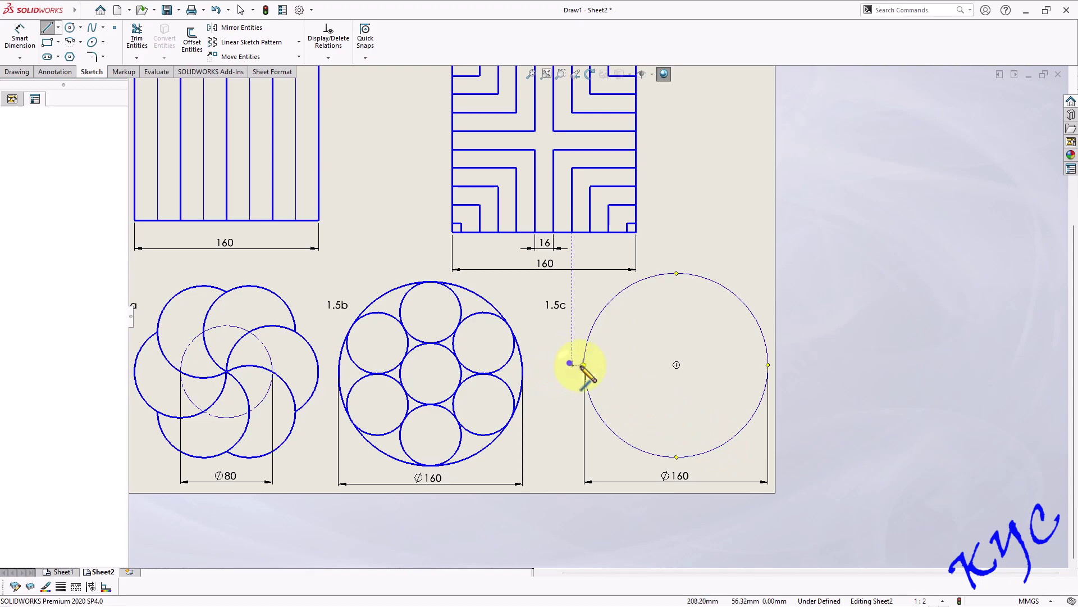
pyautogui.click(774, 365)
pyautogui.rightClick(802, 404)
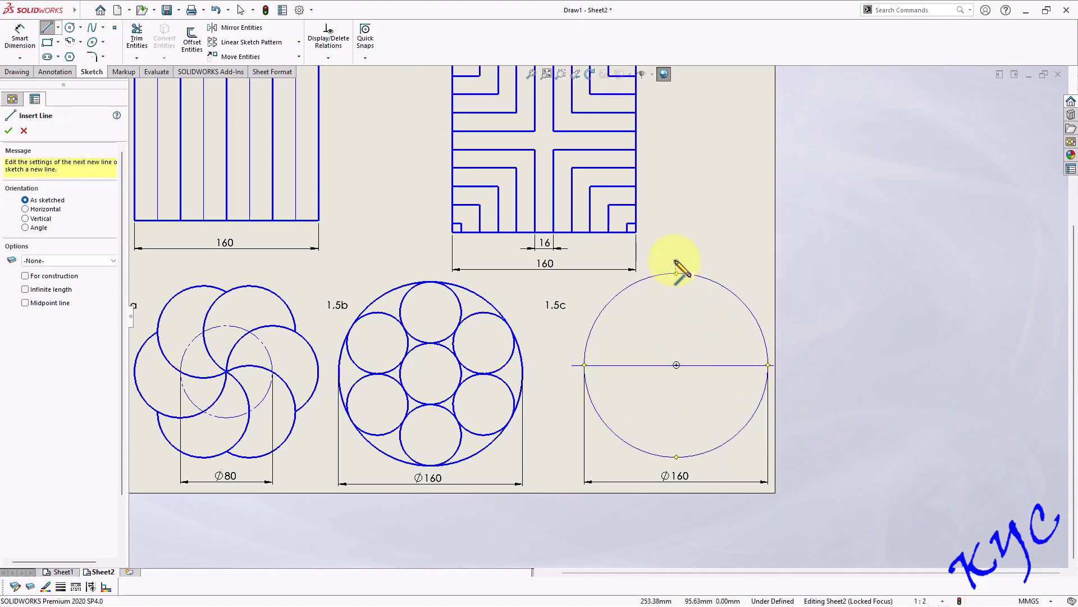
pyautogui.click(676, 256)
pyautogui.click(676, 465)
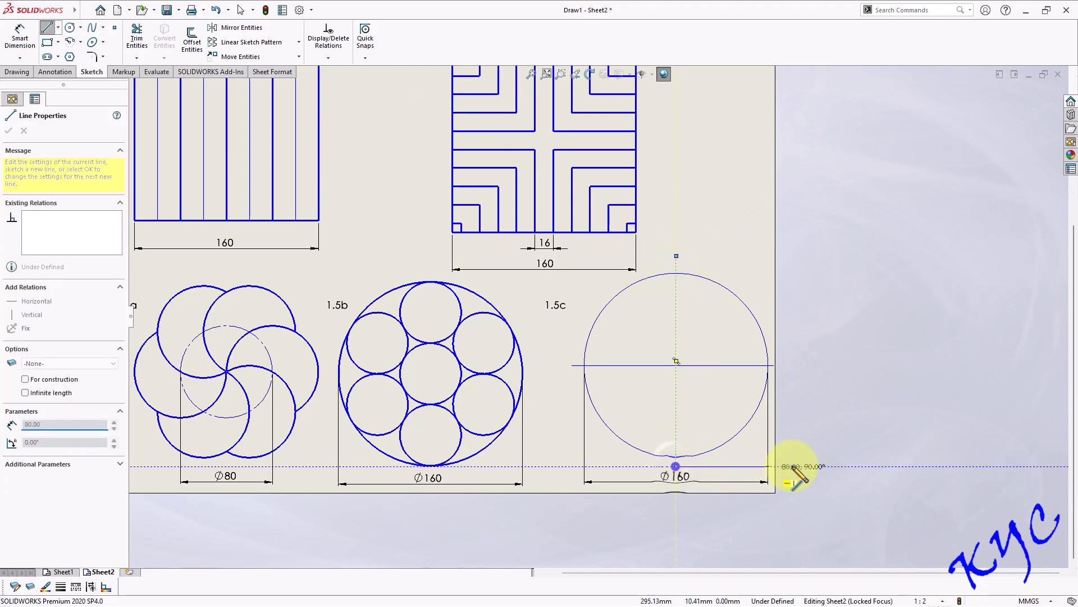
pyautogui.press('Escape')
# Convert the horizontal and vertical lines through the 1.5c circle into construction lines
pyautogui.click(676, 400)
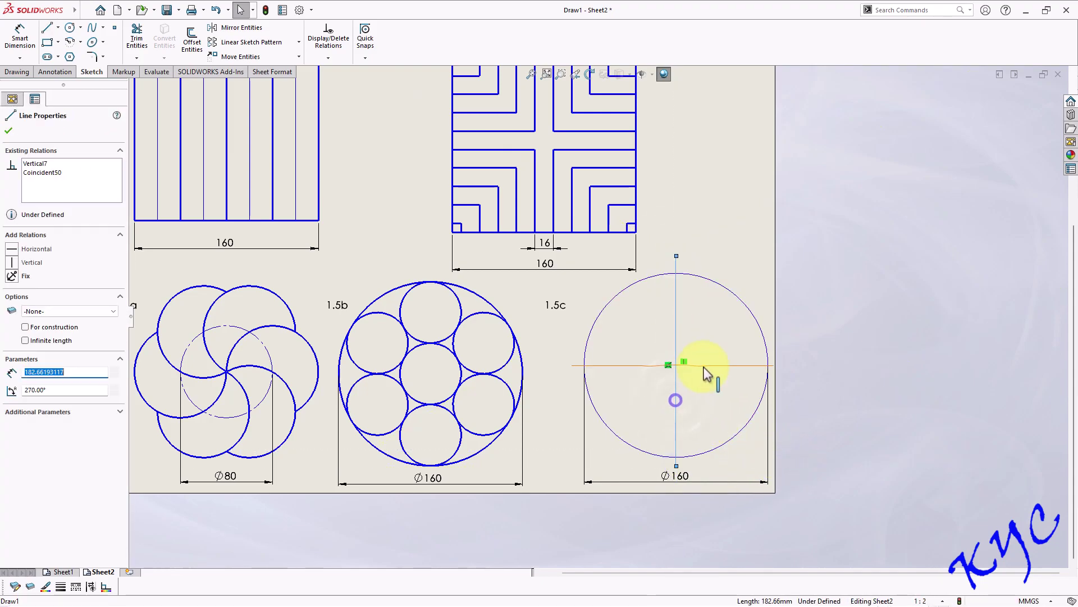
pyautogui.keyDown('ctrl'); pyautogui.click(703, 366); pyautogui.keyUp('ctrl')
pyautogui.click(48, 447)
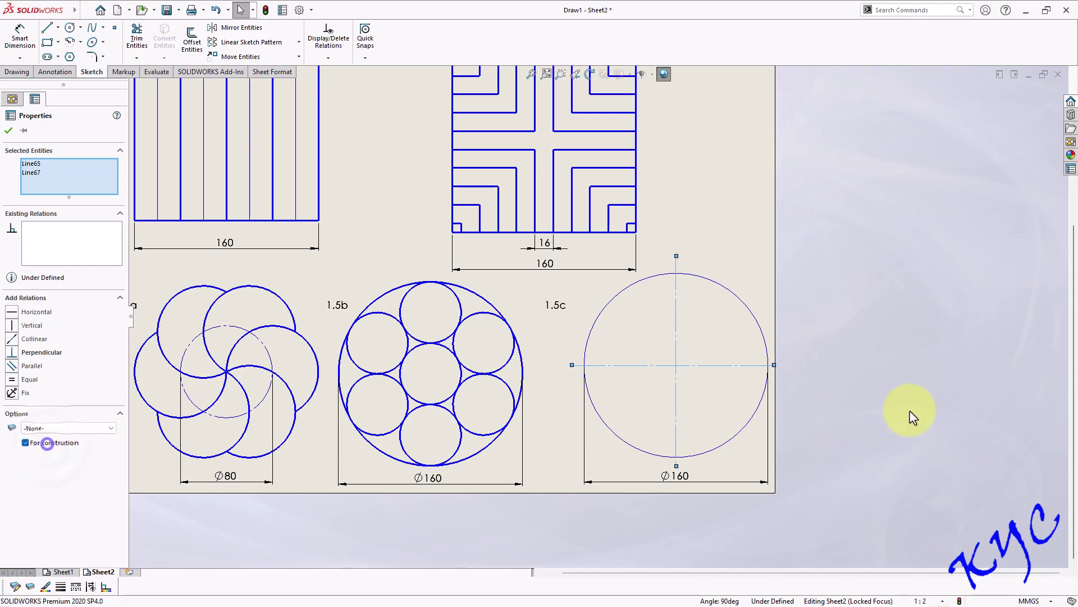
pyautogui.click(910, 405)
pyautogui.scroll(-3, 783, 344)
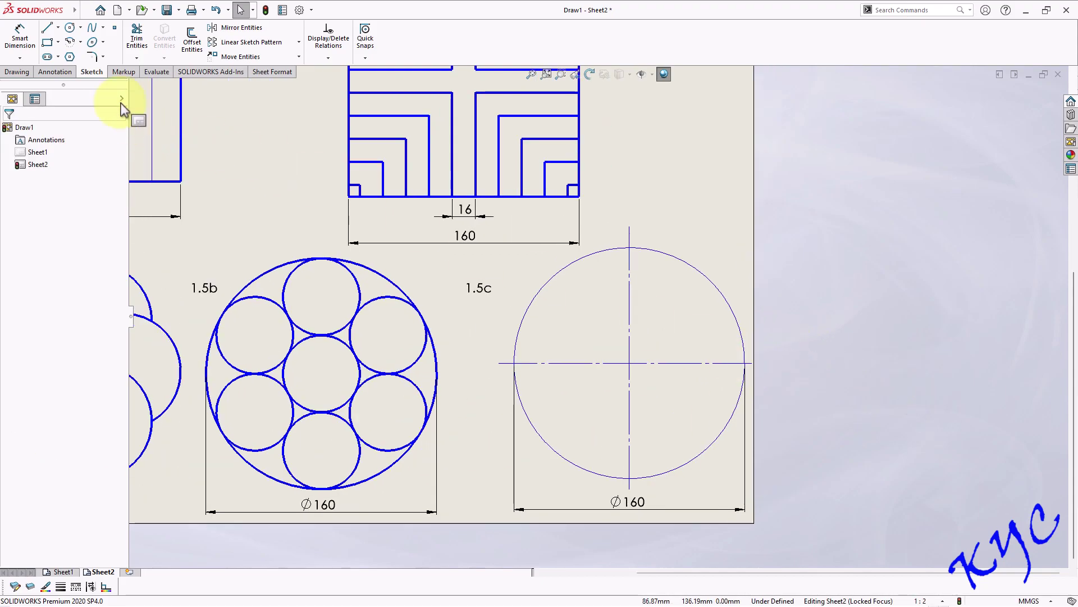
pyautogui.click(70, 28)
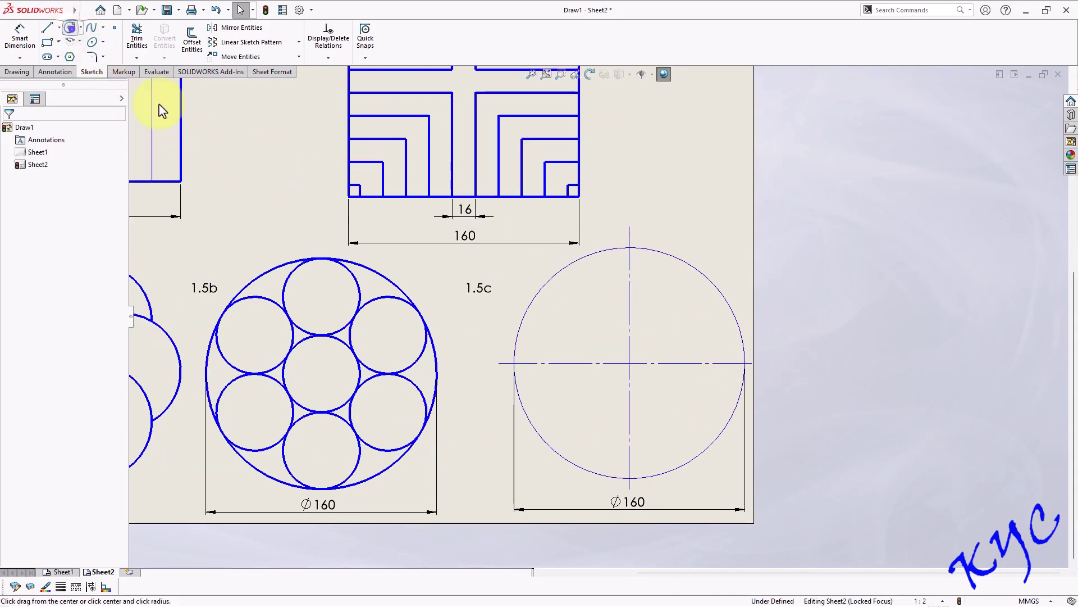
pyautogui.click(705, 363)
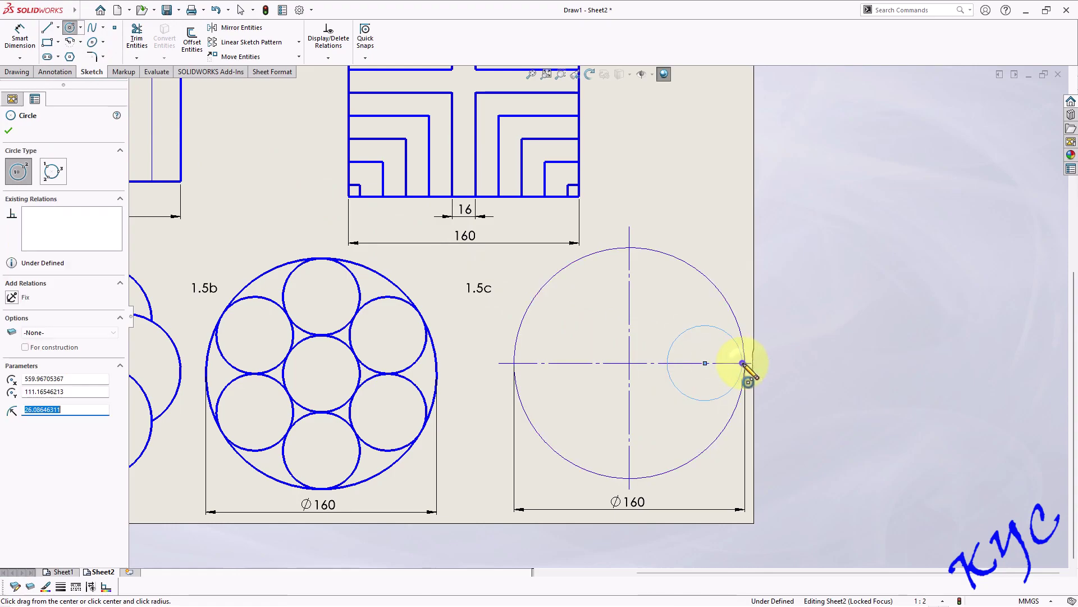
pyautogui.press('Escape')
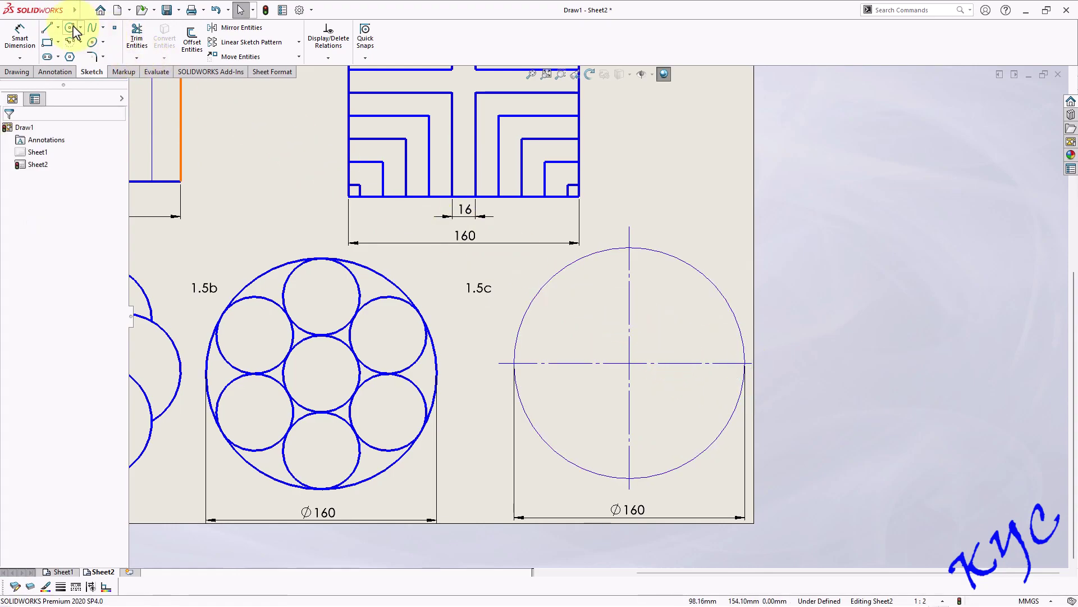
# Sketch three circles about 54, 75 and 133 mm in diameter, centred on the horizontal centreline and touching the 1.5c circle's right end
pyautogui.click(70, 28)
pyautogui.click(706, 362)
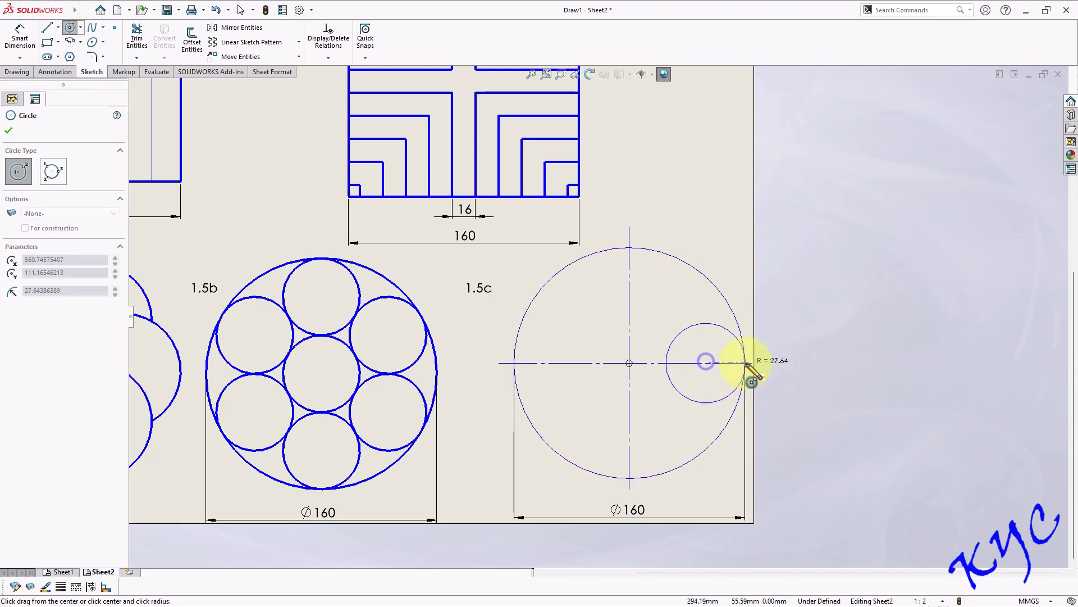
pyautogui.click(746, 363)
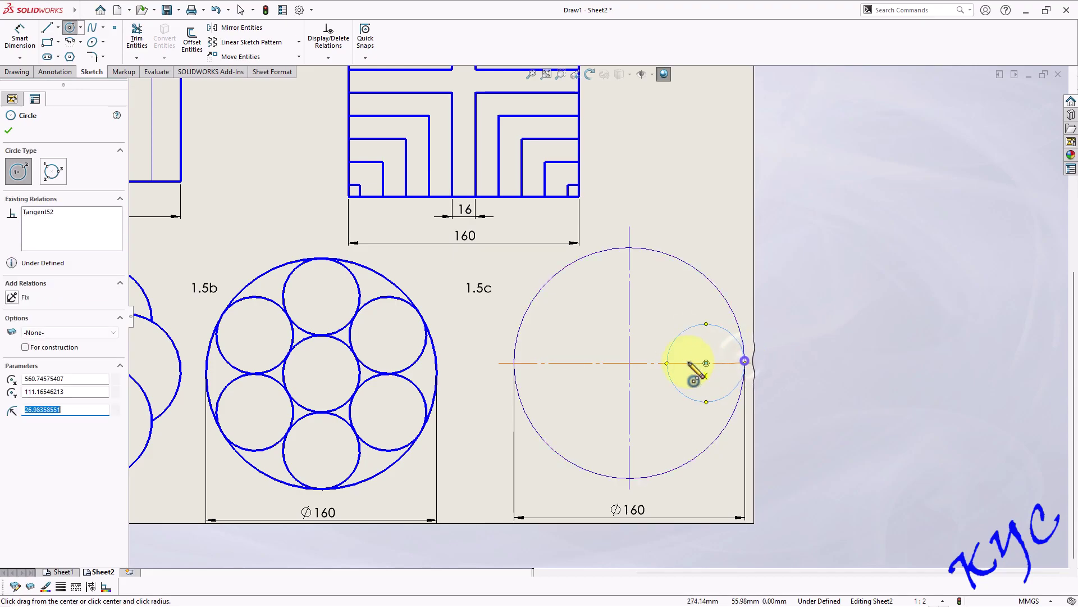
pyautogui.click(691, 362)
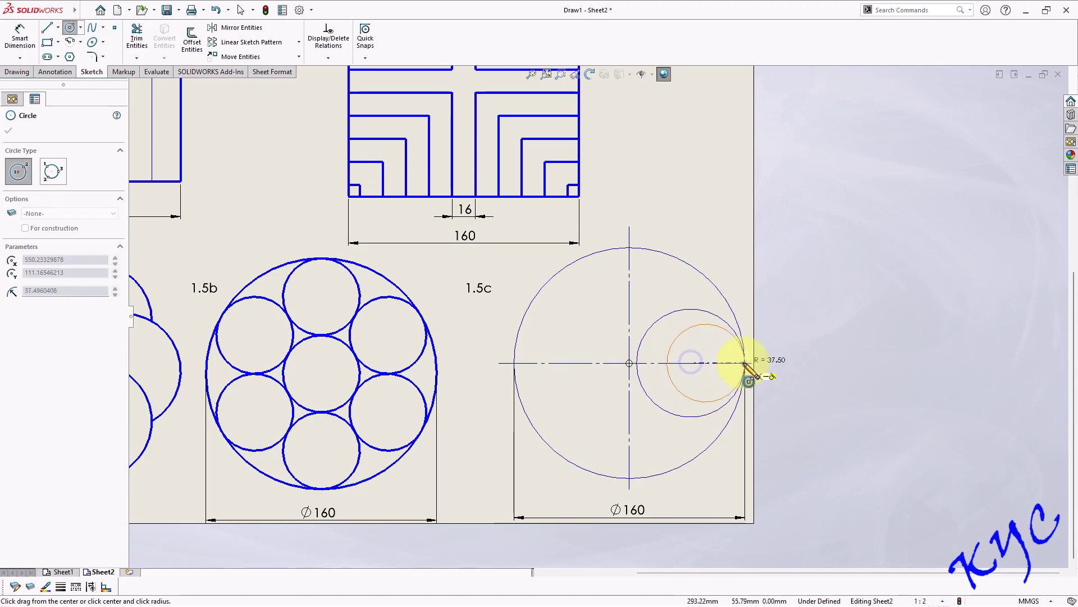
pyautogui.click(745, 362)
pyautogui.click(649, 362)
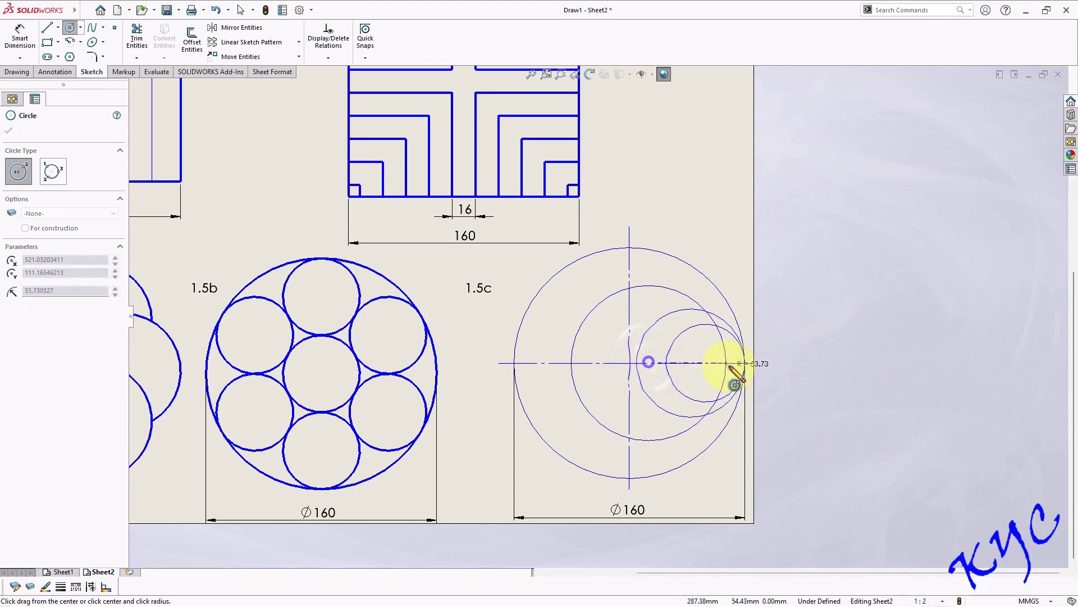
pyautogui.click(746, 363)
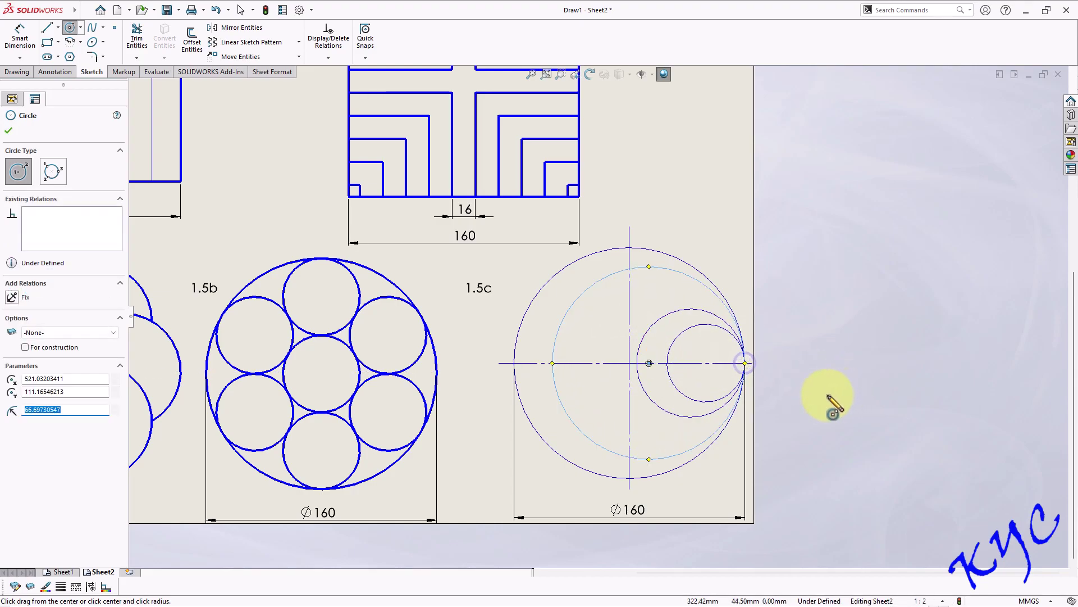
pyautogui.press('Escape')
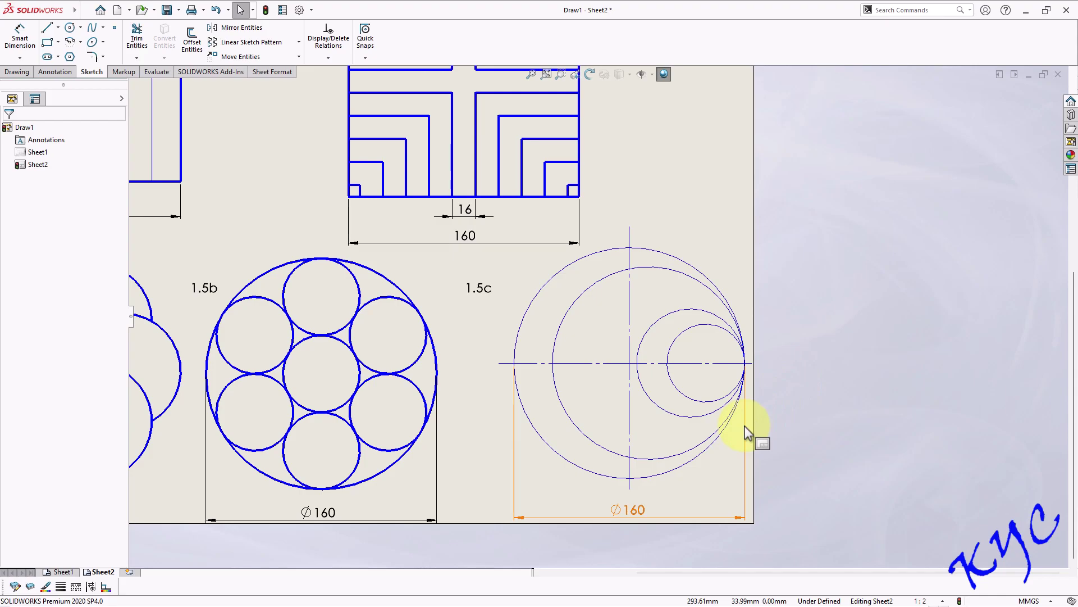
# Dimension the diameter of the smallest inner circle in 1.5c, placed to its left, and set it to 40 mm
pyautogui.click(14, 54)
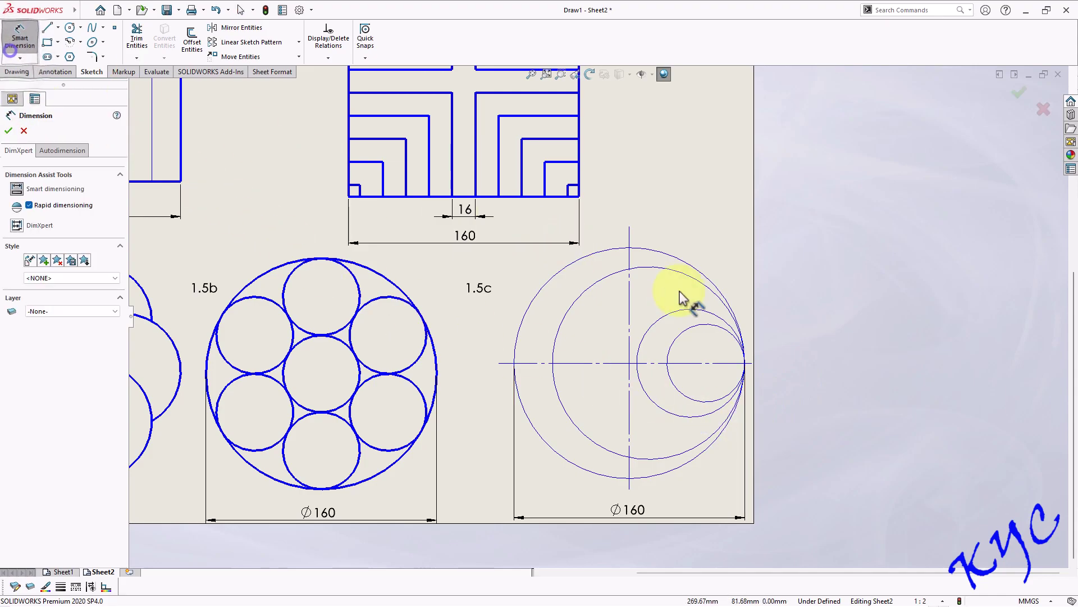
pyautogui.click(695, 325)
pyautogui.click(493, 373)
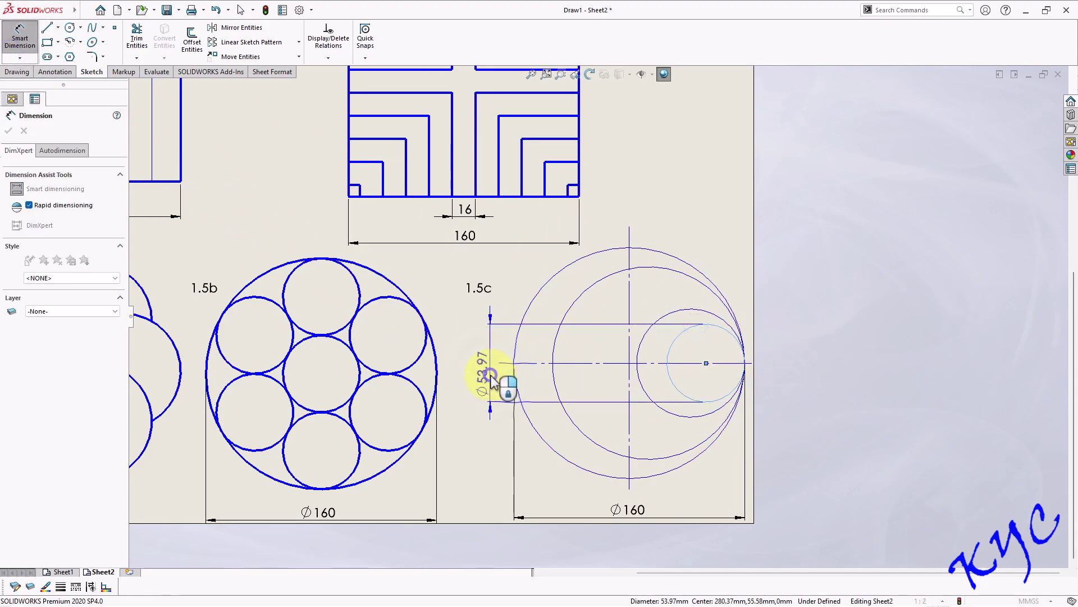
pyautogui.write('40')
pyautogui.press('Return')
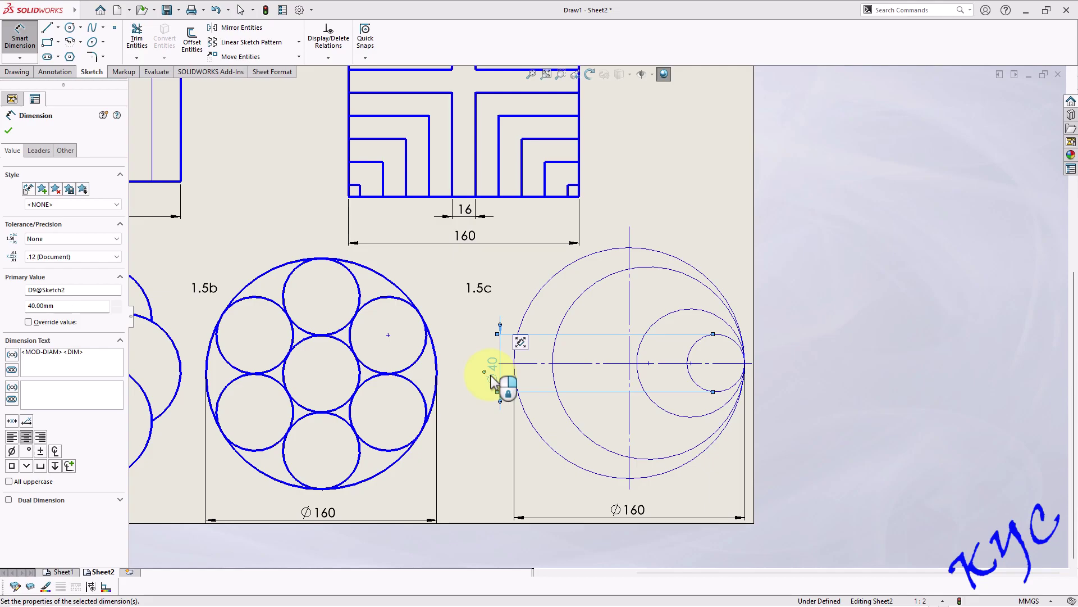
# Dimension the diameter of the middle inner circle in 1.5c and set it to 80 mm
pyautogui.click(639, 351)
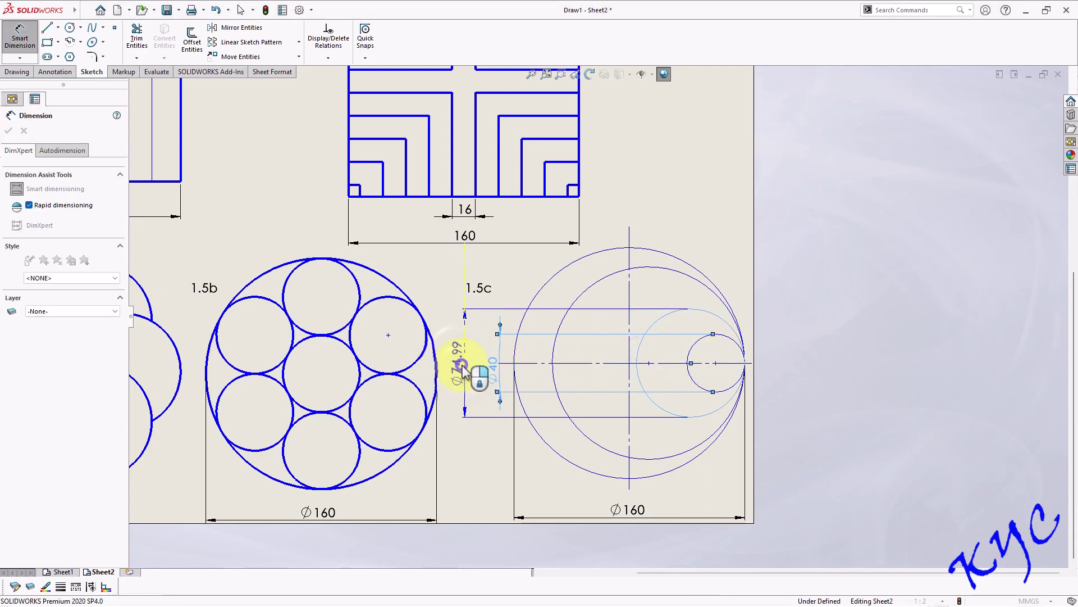
pyautogui.click(468, 368)
pyautogui.write('80')
pyautogui.press('Return')
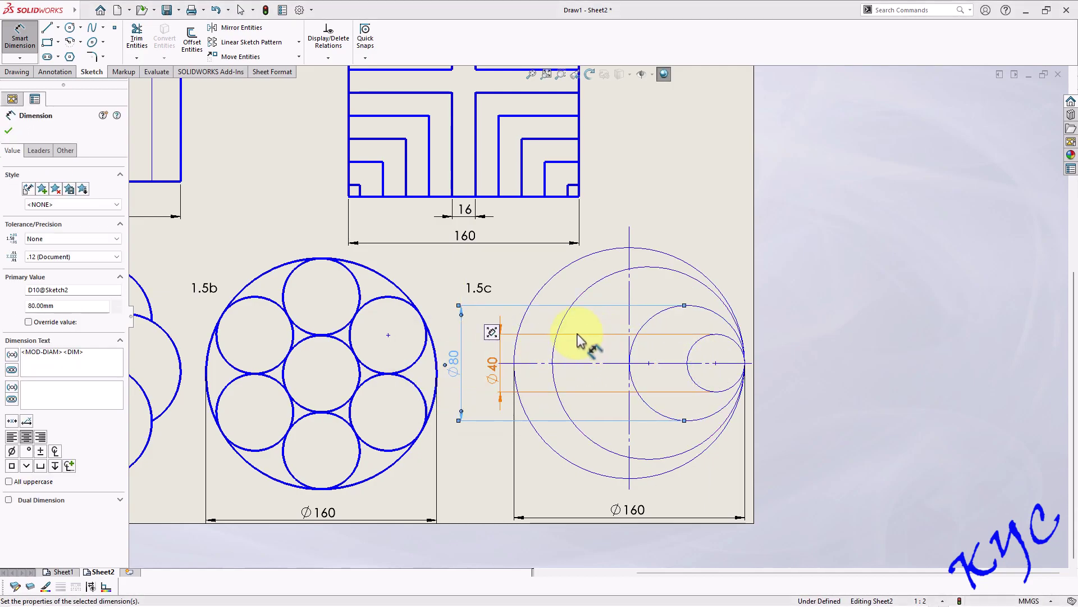
# Dimension the diameter of the largest inner circle in 1.5c and set it to 120 mm
pyautogui.click(553, 351)
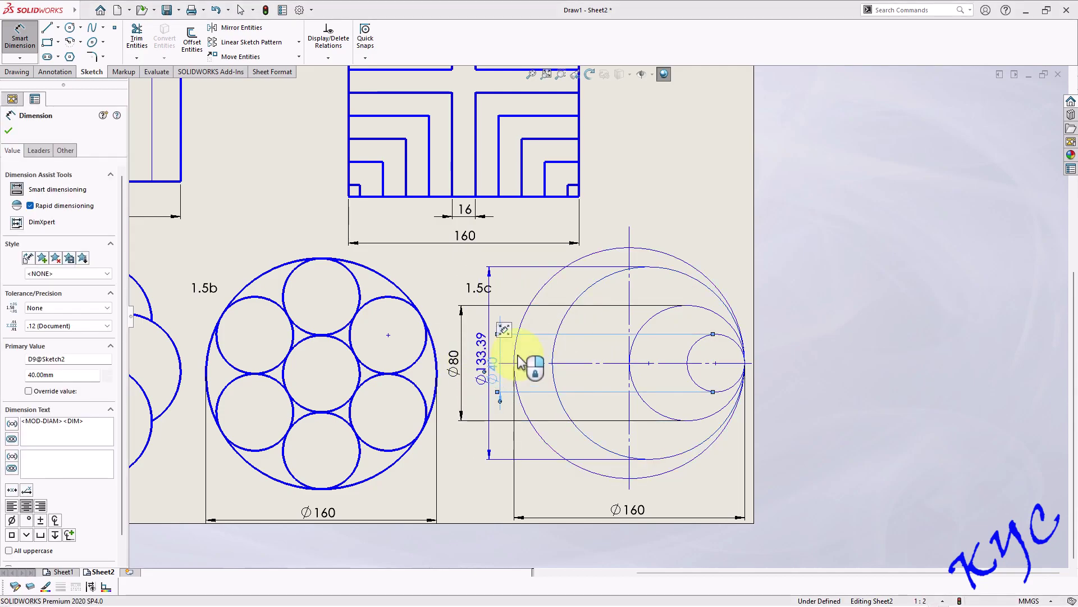
pyautogui.click(539, 351)
pyautogui.write('120')
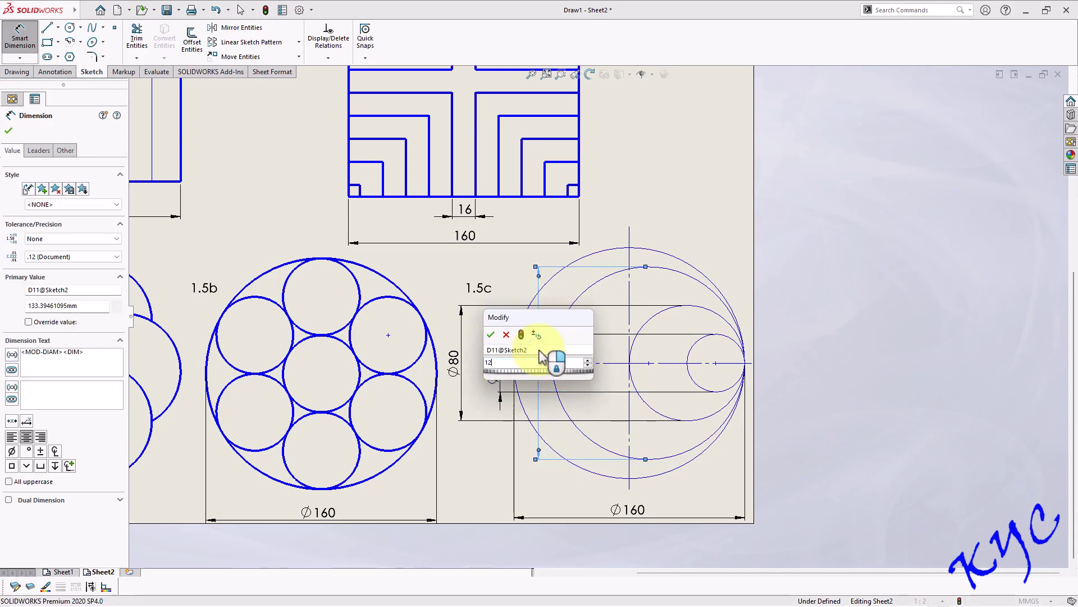
pyautogui.press('Return')
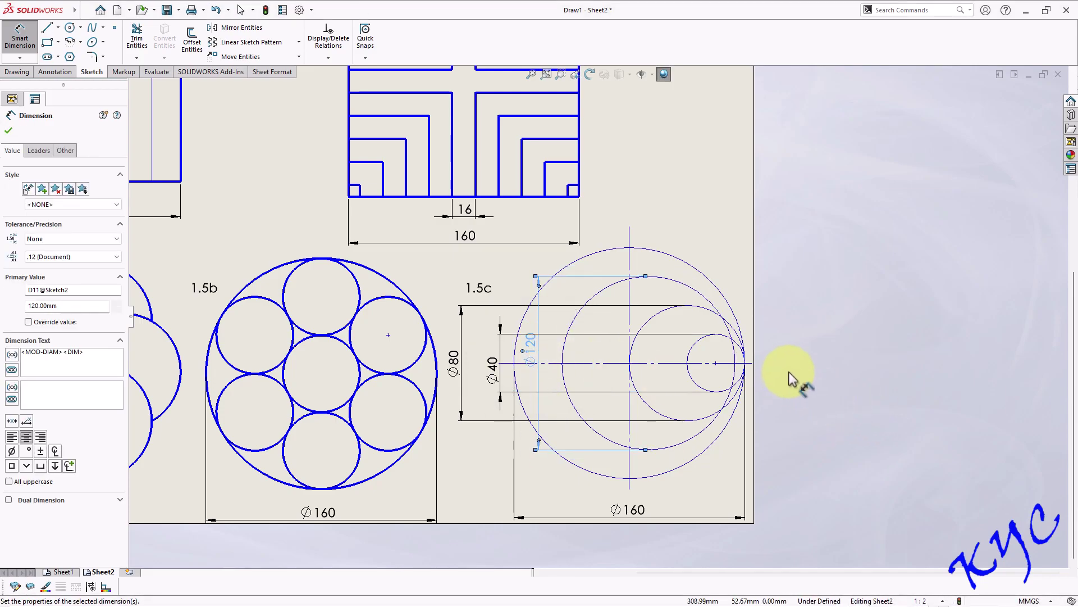
pyautogui.click(789, 374)
# Make the 120 mm circle tangent to the 160 mm outer circle and move its diameter dimension outside the figure, left of the 80 mm one
pyautogui.scroll(1, 734, 362)
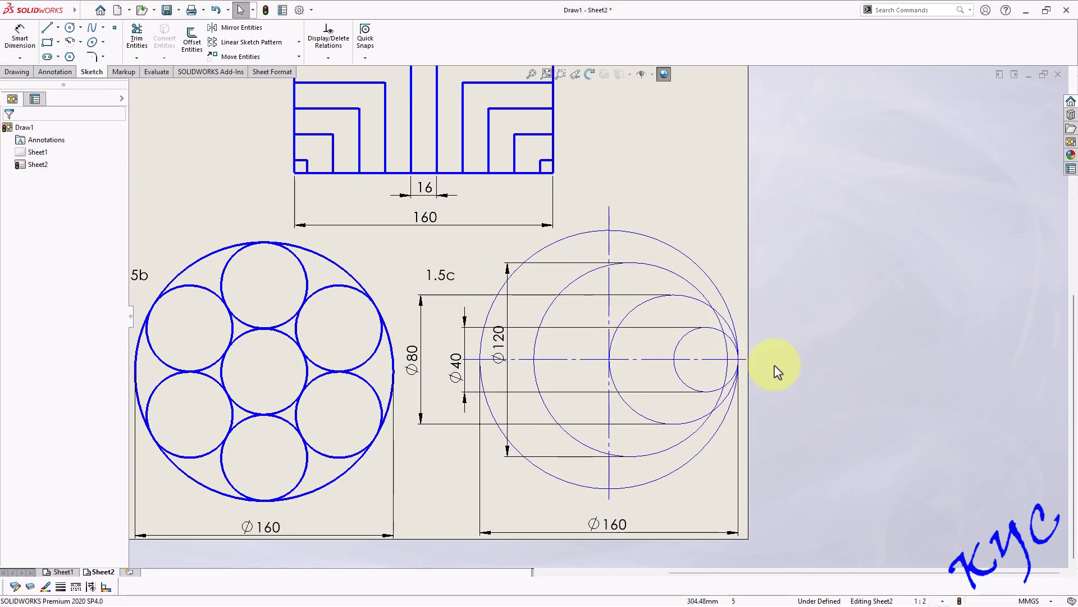
pyautogui.click(724, 299)
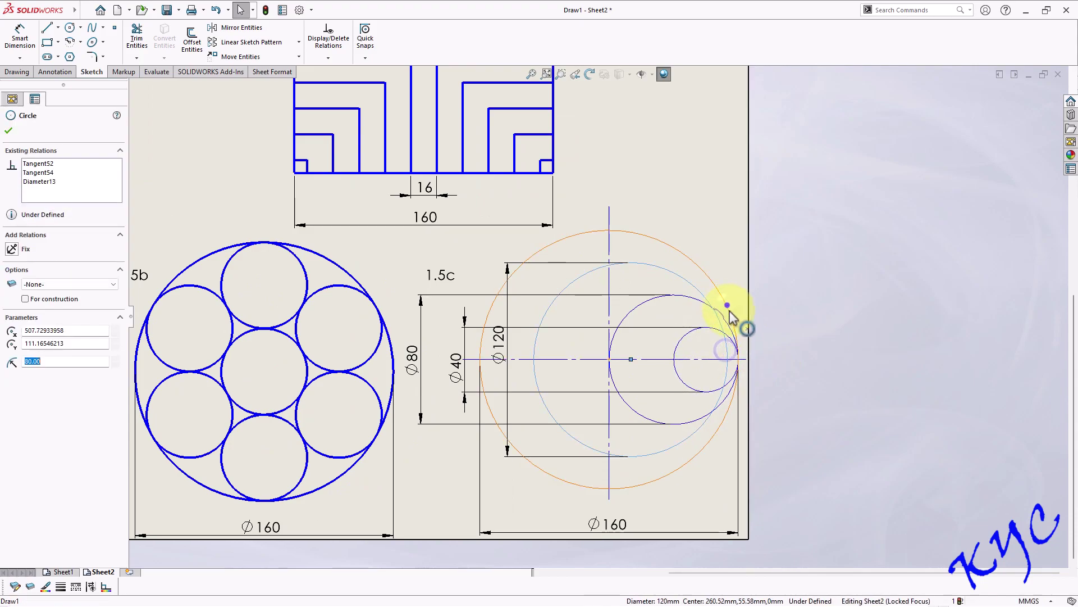
pyautogui.keyDown('ctrl'); pyautogui.click(730, 311); pyautogui.keyUp('ctrl')
pyautogui.click(15, 327)
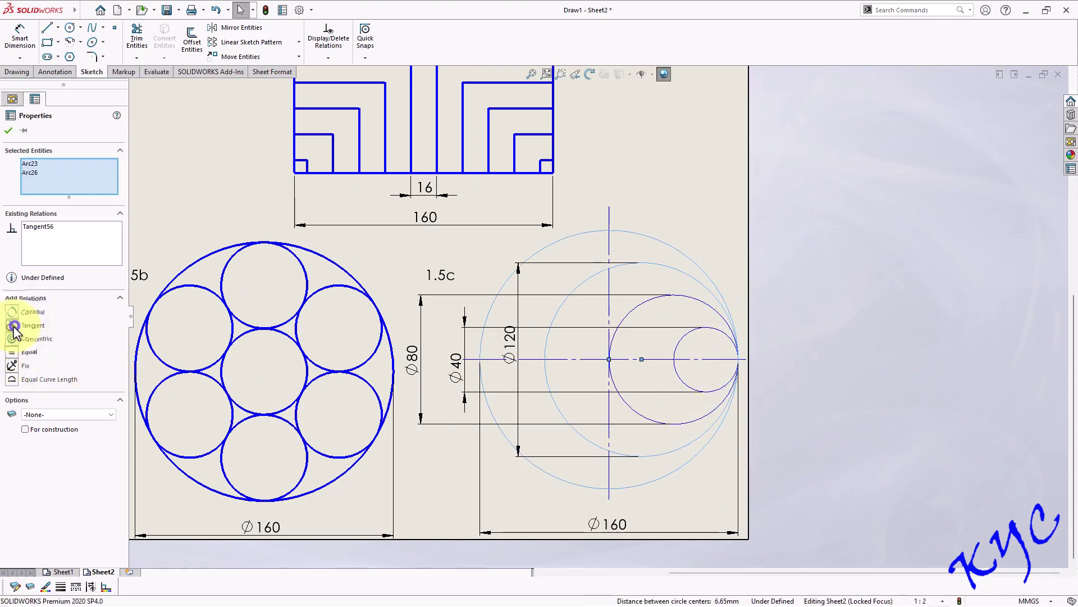
pyautogui.click(837, 363)
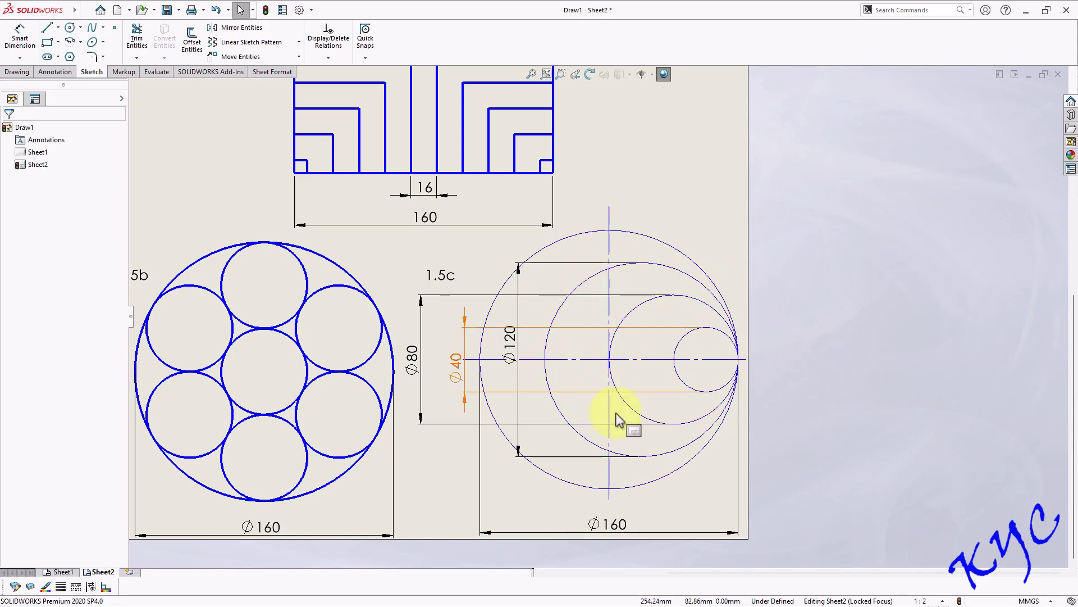
pyautogui.click(736, 397)
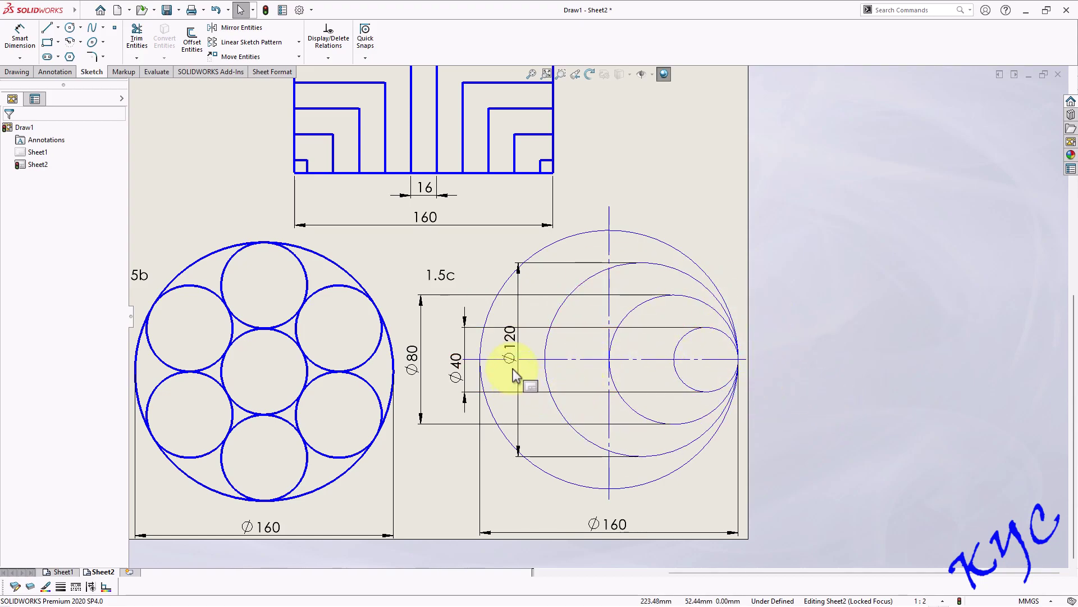
pyautogui.moveTo(517, 375); pyautogui.dragTo(397, 361)
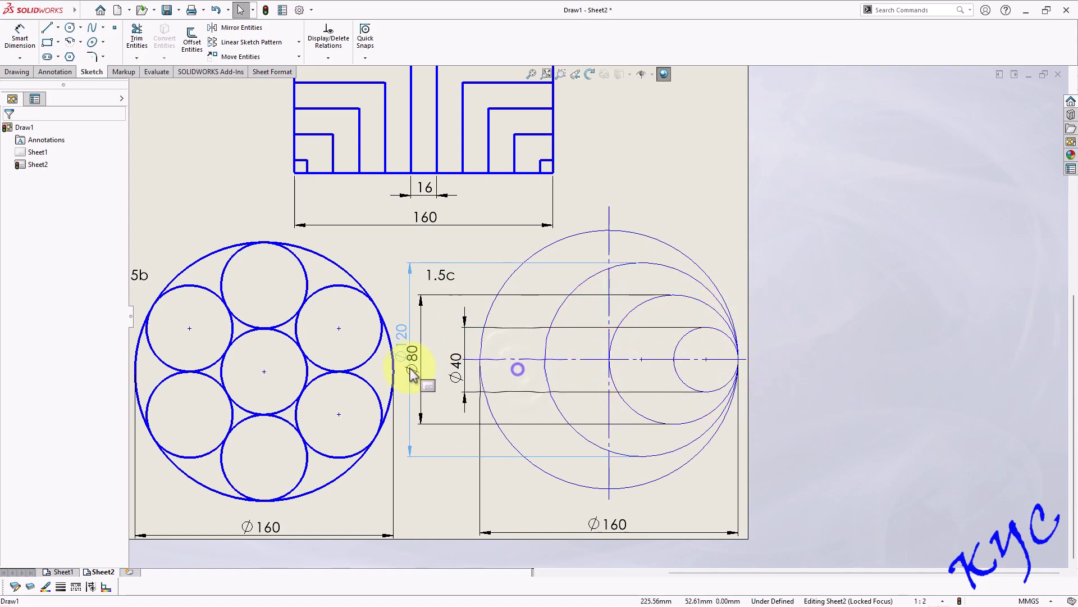
pyautogui.click(870, 380)
# Trim away the lower halves of the three inner circles in 1.5c below the horizontal centreline
pyautogui.click(138, 33)
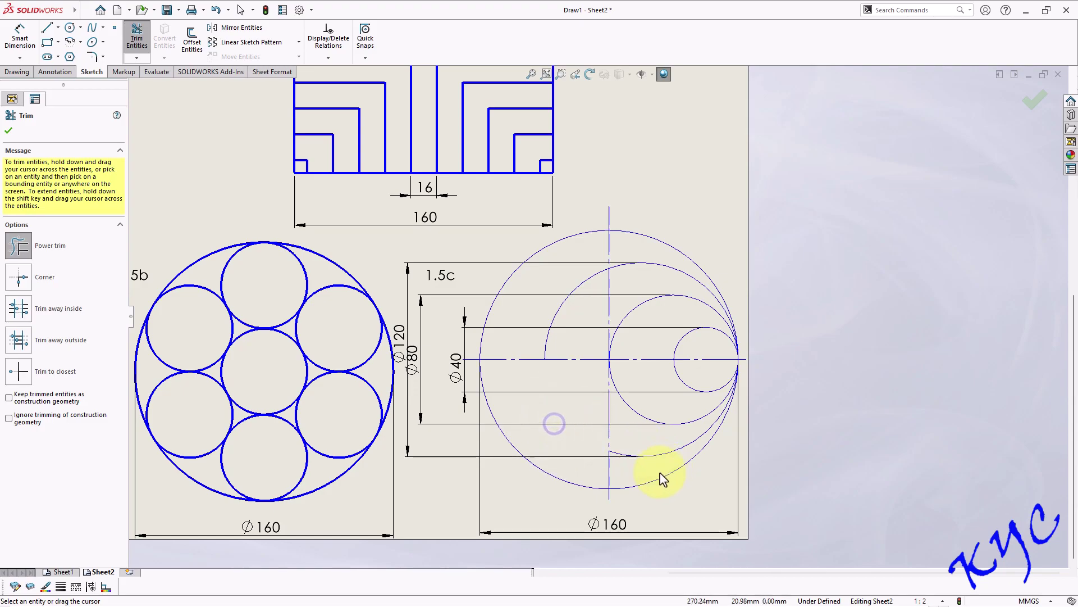
pyautogui.moveTo(639, 459)
pyautogui.mouseDown()
pyautogui.moveTo(684, 397)
pyautogui.moveTo(701, 428)
pyautogui.mouseUp()
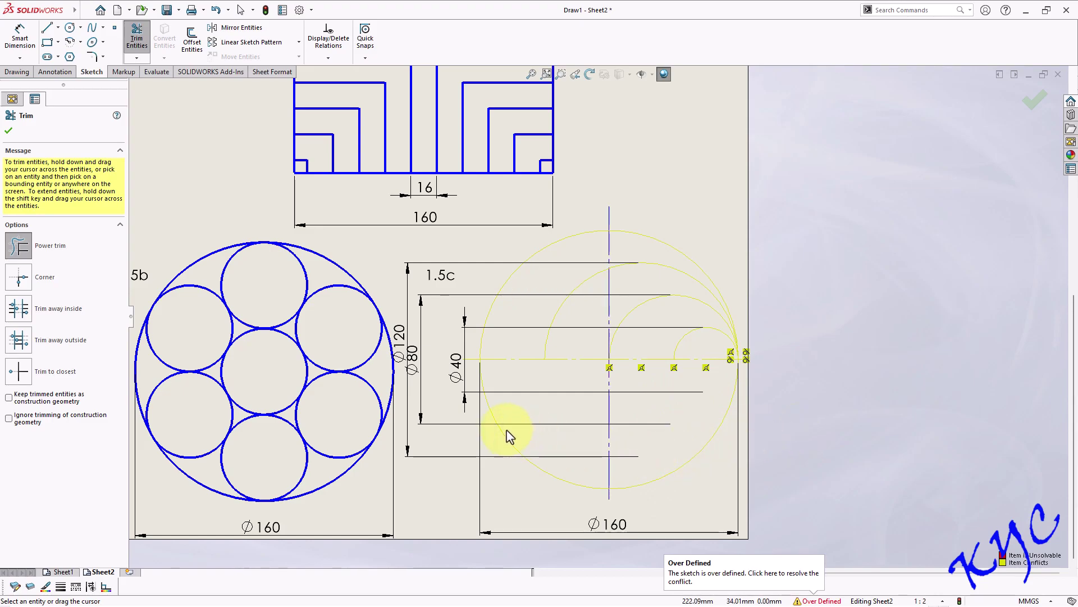
pyautogui.press('Escape')
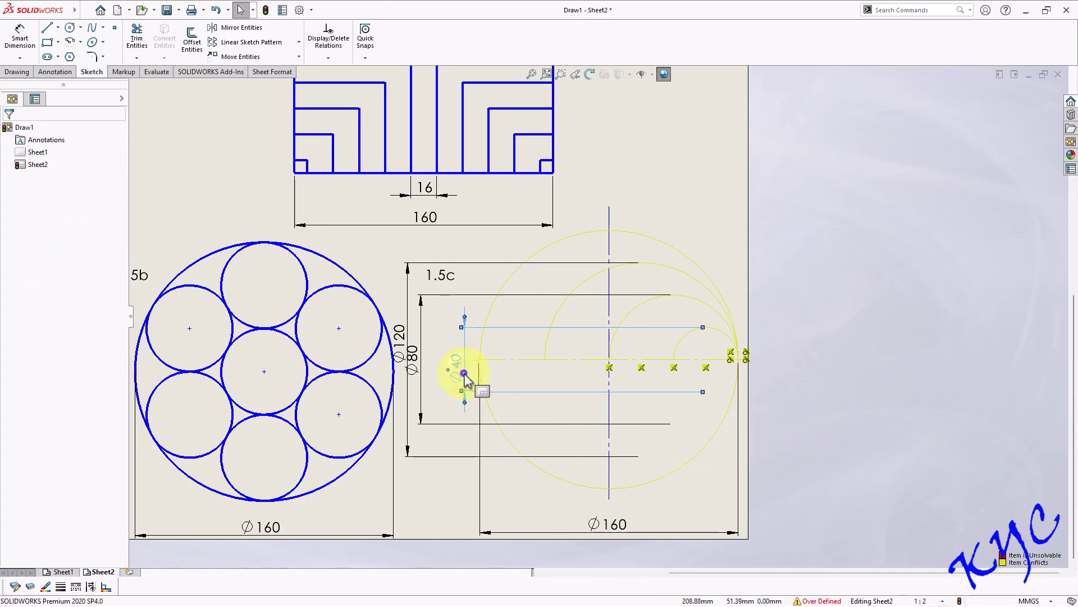
# Delete the 40, 80 and 120 mm diameter dimensions of the inner arcs in 1.5c
pyautogui.click(464, 373)
pyautogui.press('Delete')
pyautogui.click(421, 397)
pyautogui.press('Delete')
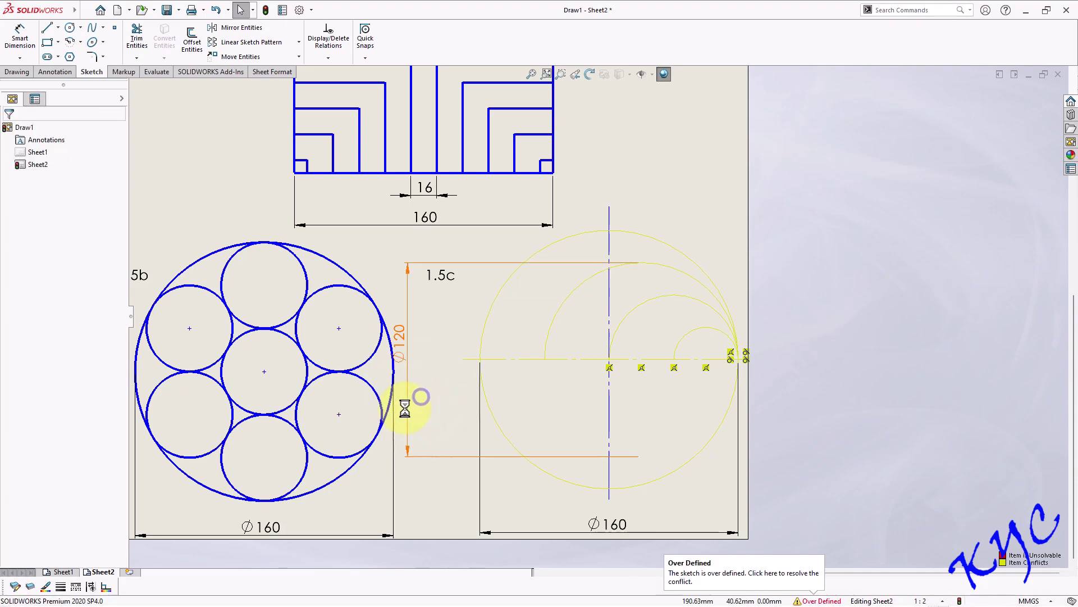
pyautogui.click(837, 421)
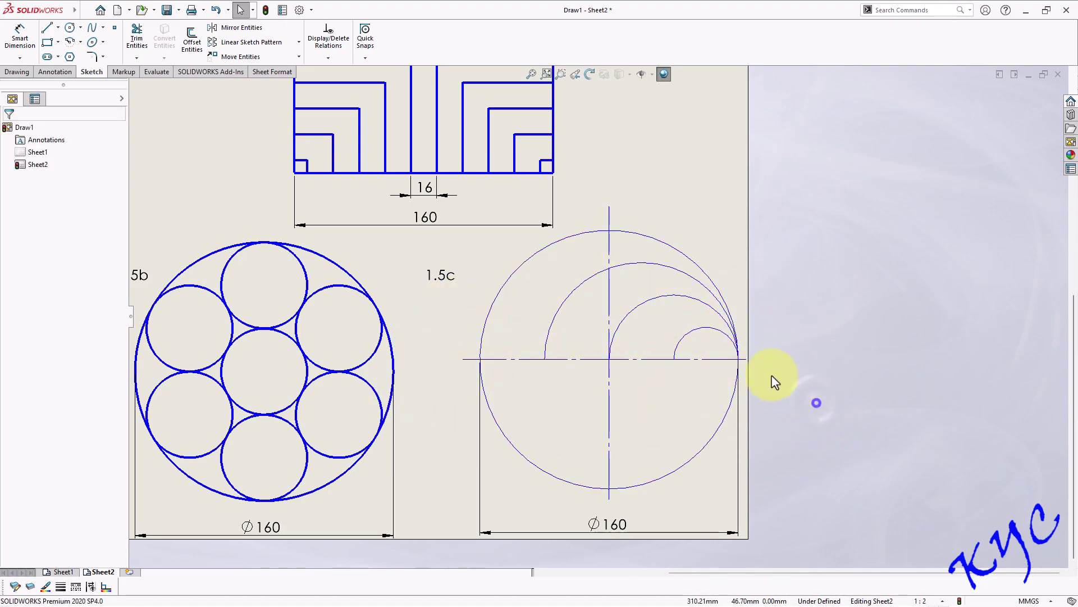
pyautogui.click(714, 330)
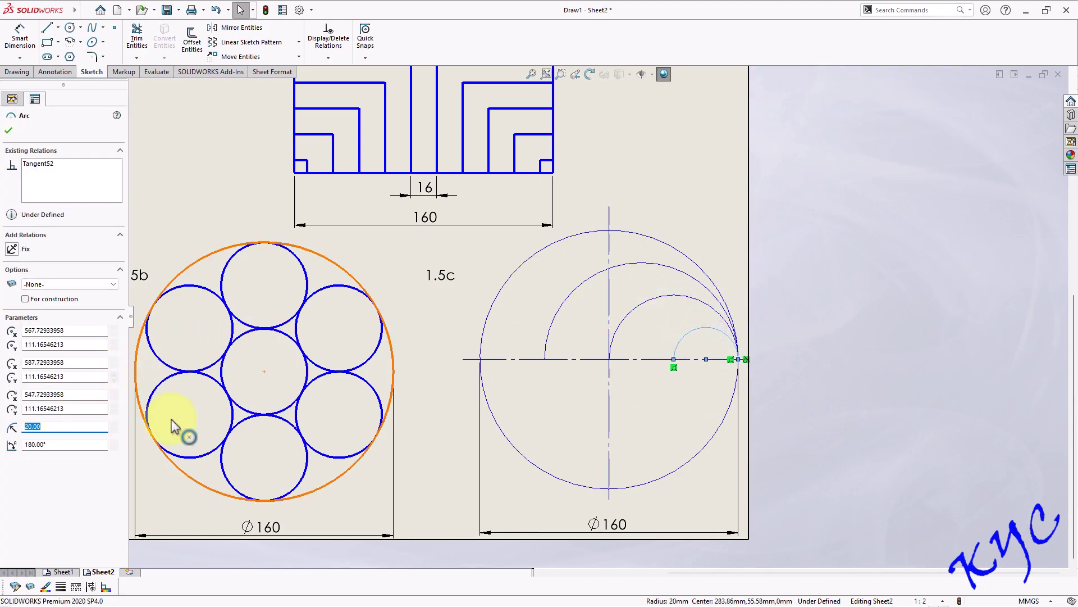
pyautogui.click(680, 297)
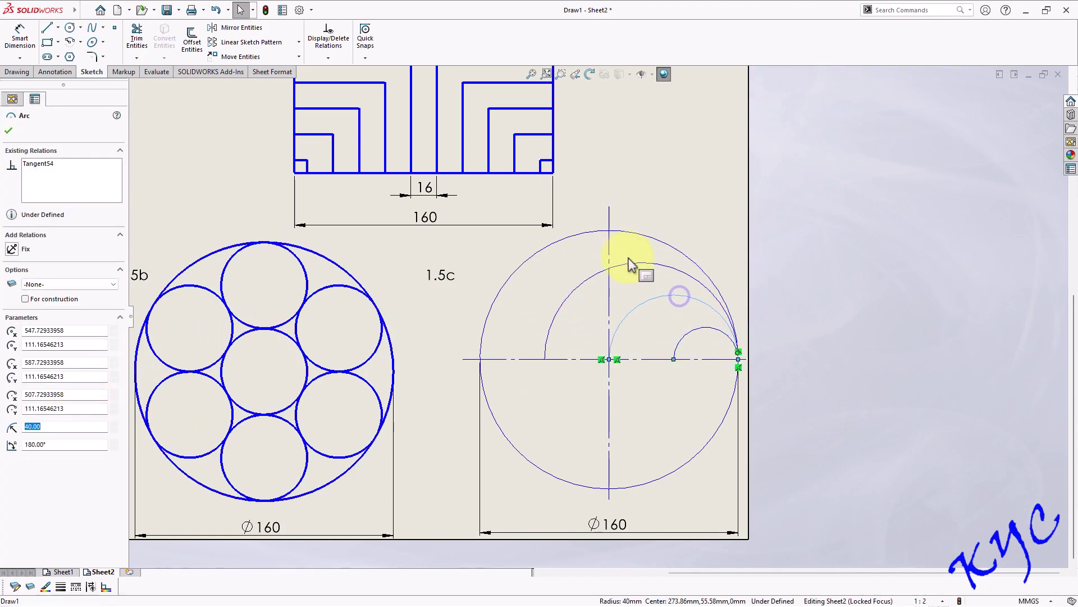
pyautogui.click(895, 367)
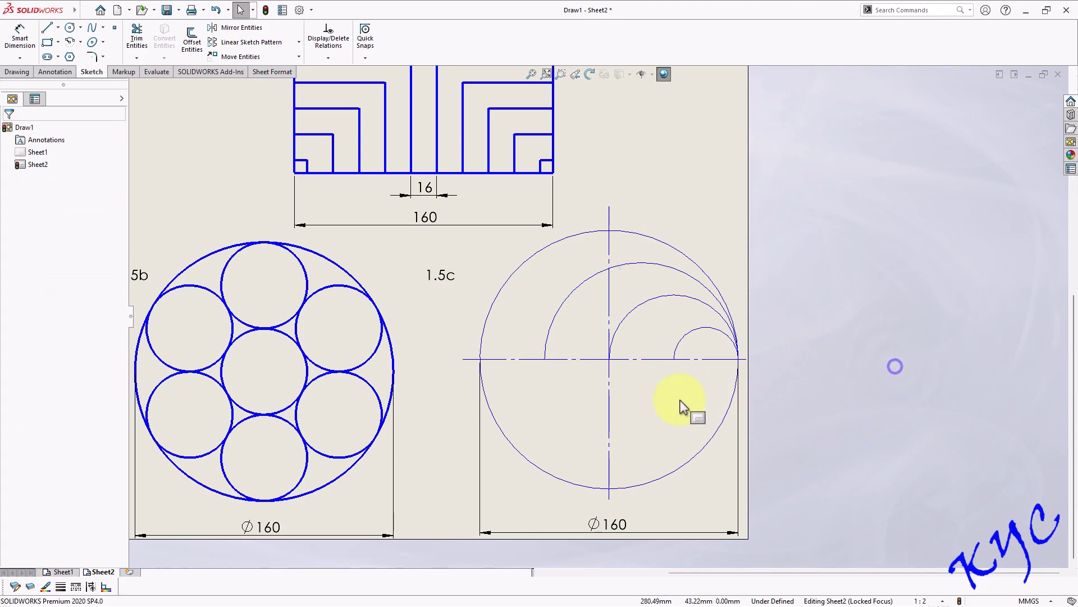
# Mirror the three inner semicircular arcs of 1.5c about the vertical centreline, keeping the originals
pyautogui.click(256, 29)
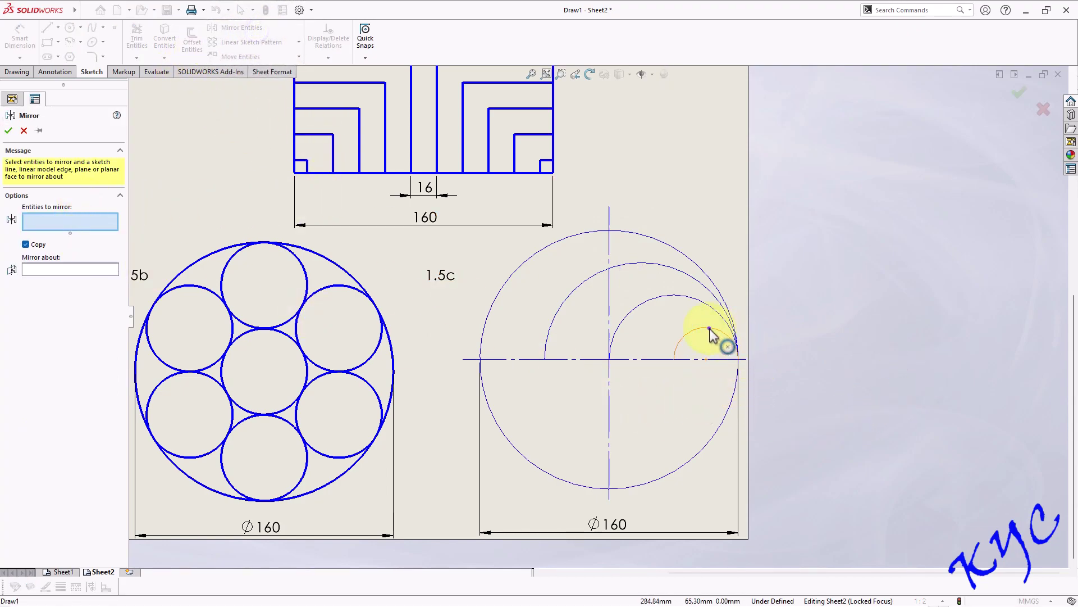
pyautogui.click(710, 330)
pyautogui.click(680, 296)
pyautogui.click(651, 262)
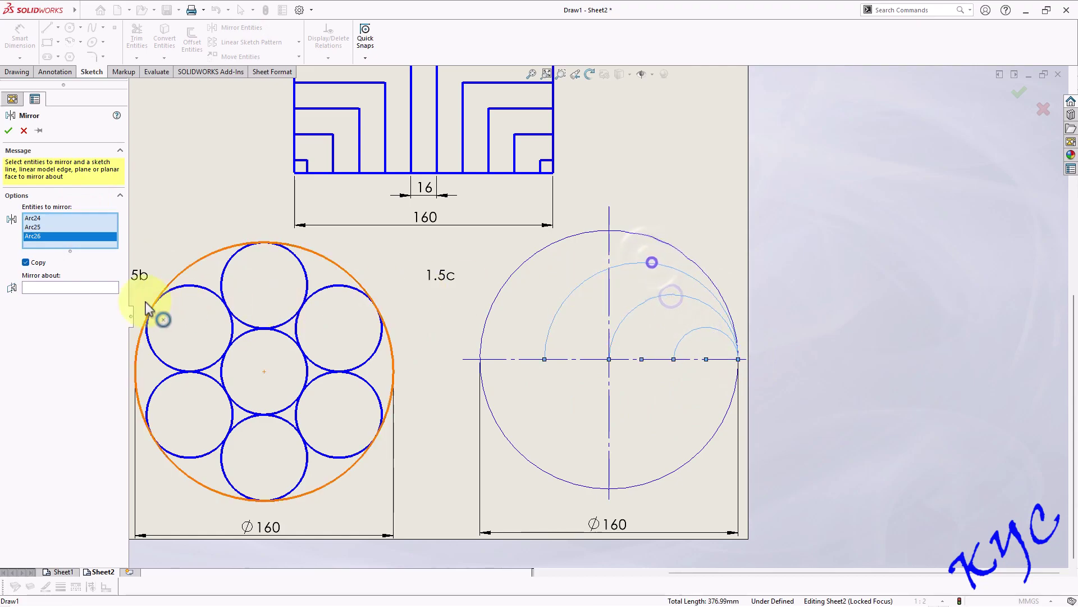
pyautogui.click(71, 287)
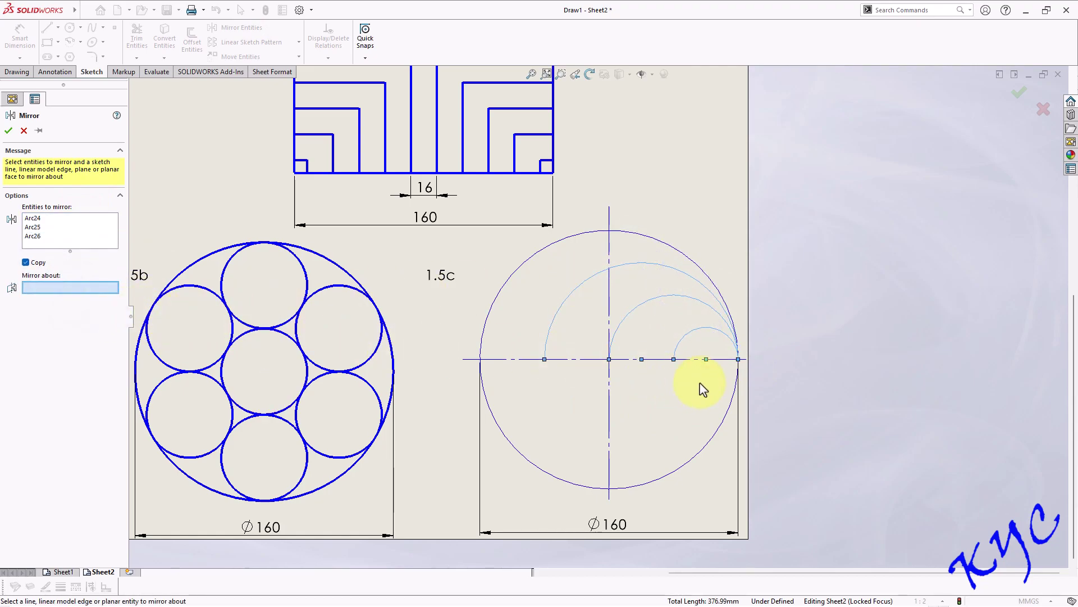
pyautogui.click(610, 315)
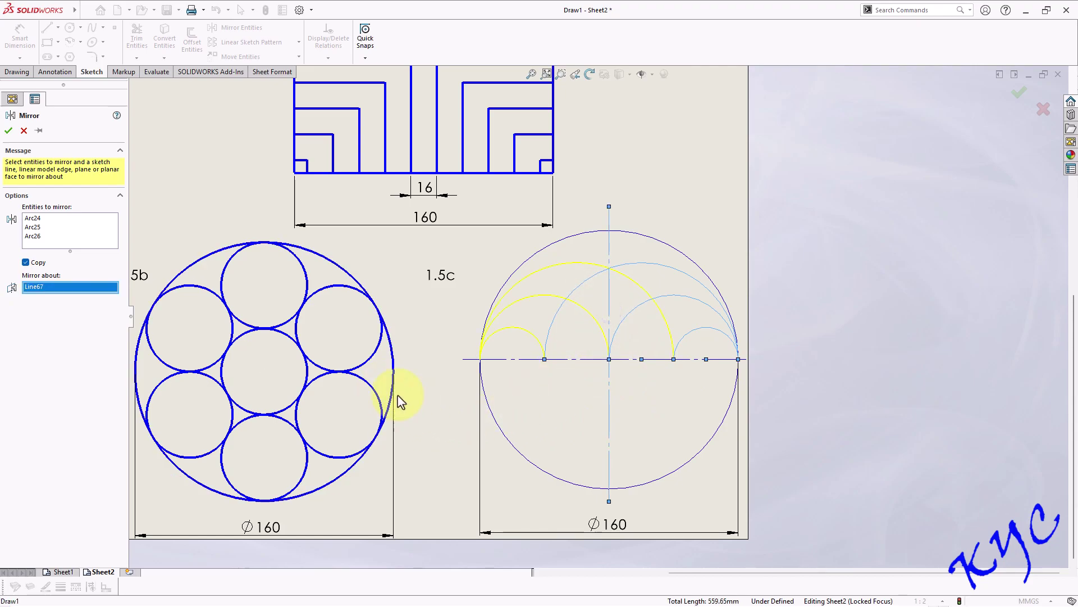
pyautogui.click(9, 131)
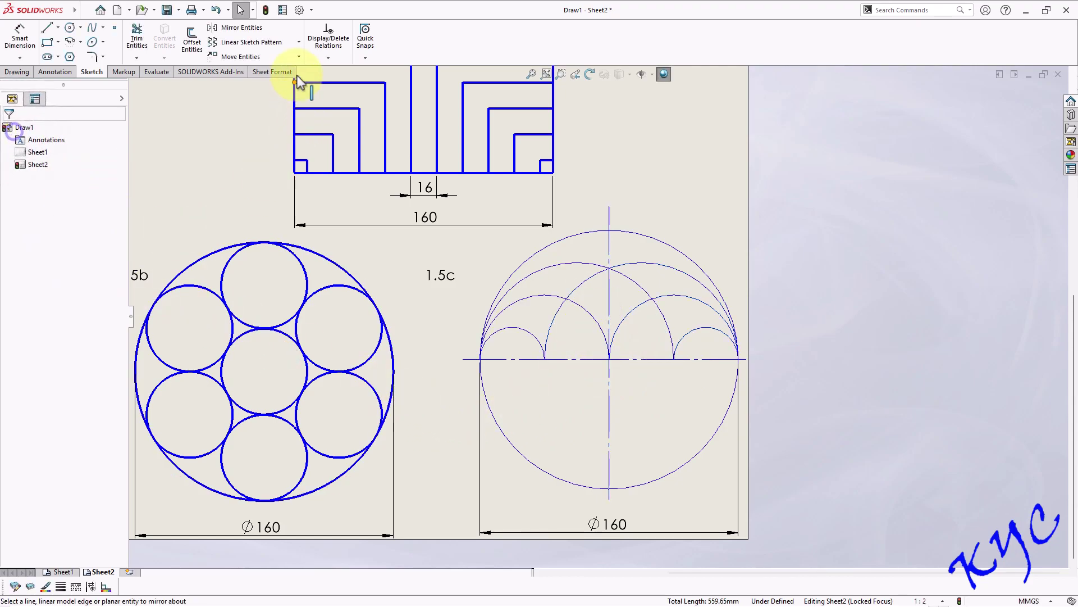
# Mirror the three left-hand inner arcs of 1.5c about the horizontal centreline without keeping the originals, forming S-curves
pyautogui.click(227, 27)
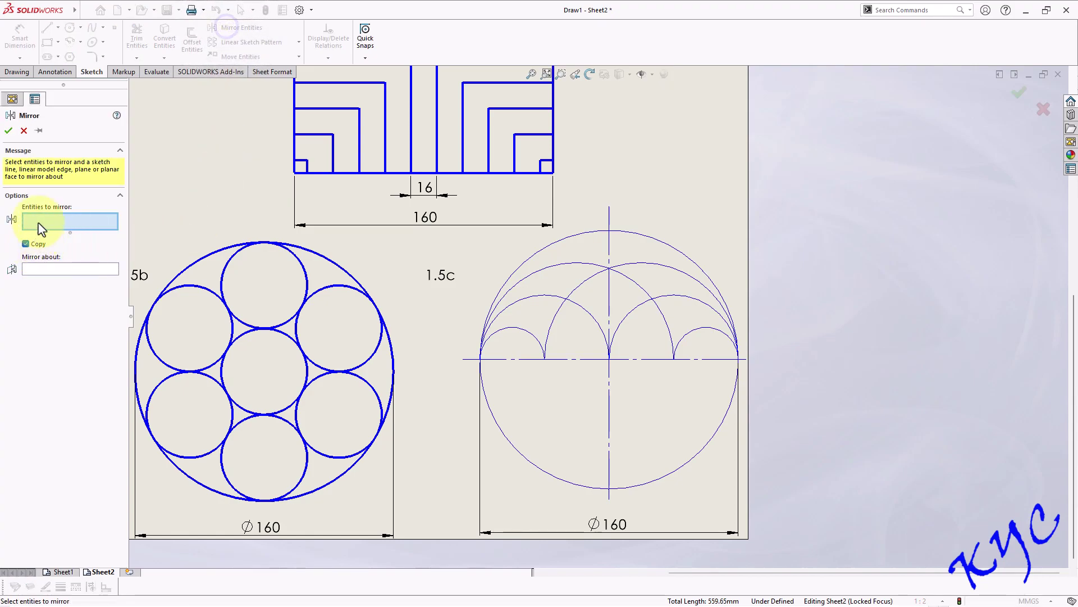
pyautogui.click(530, 331)
pyautogui.click(545, 295)
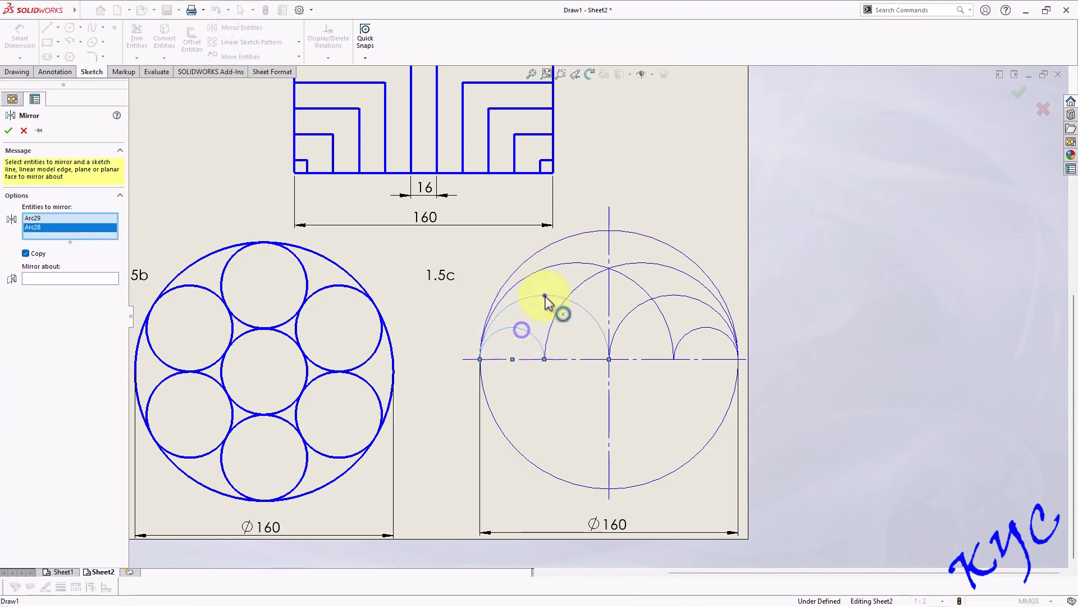
pyautogui.click(560, 265)
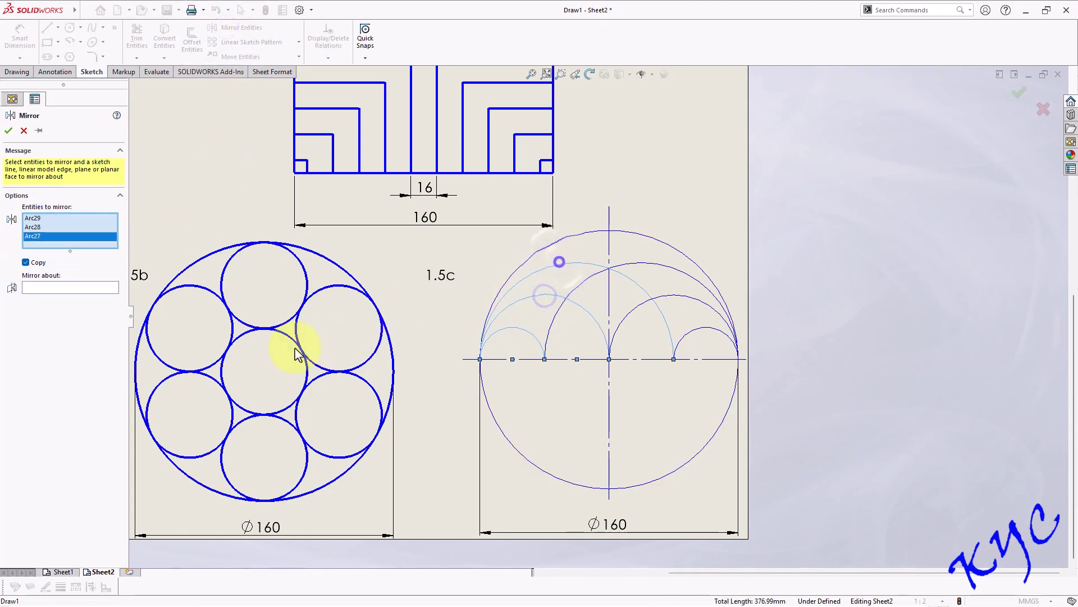
pyautogui.click(28, 262)
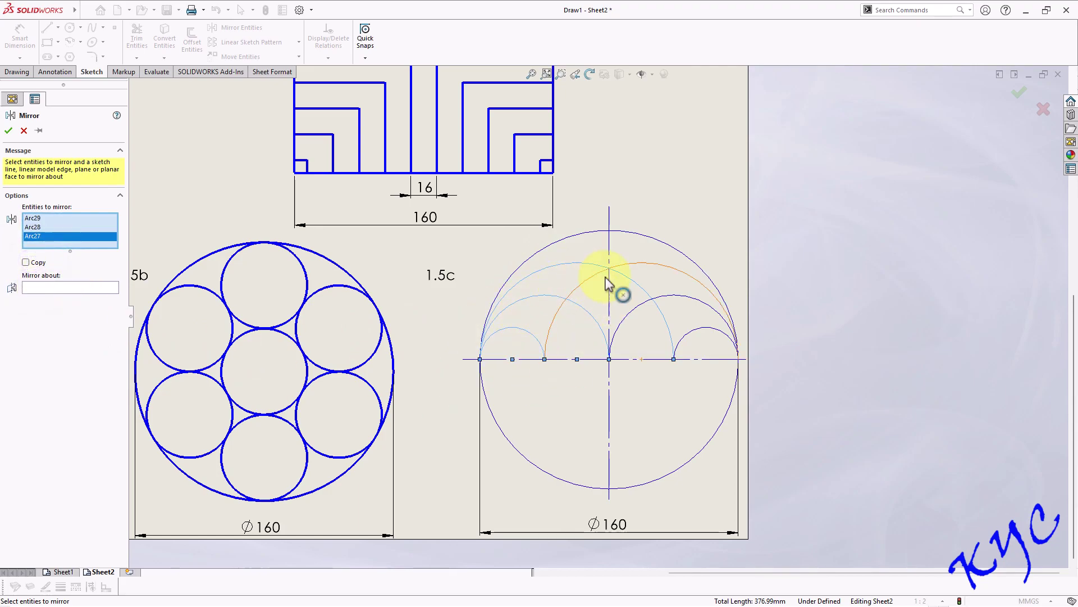
pyautogui.click(77, 287)
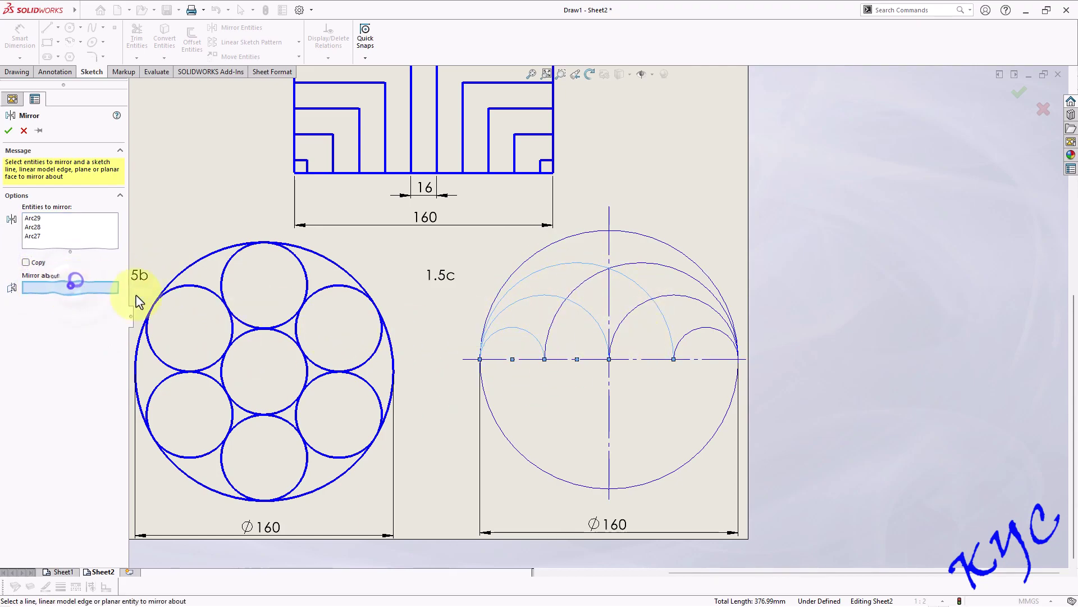
pyautogui.click(596, 359)
pyautogui.click(8, 131)
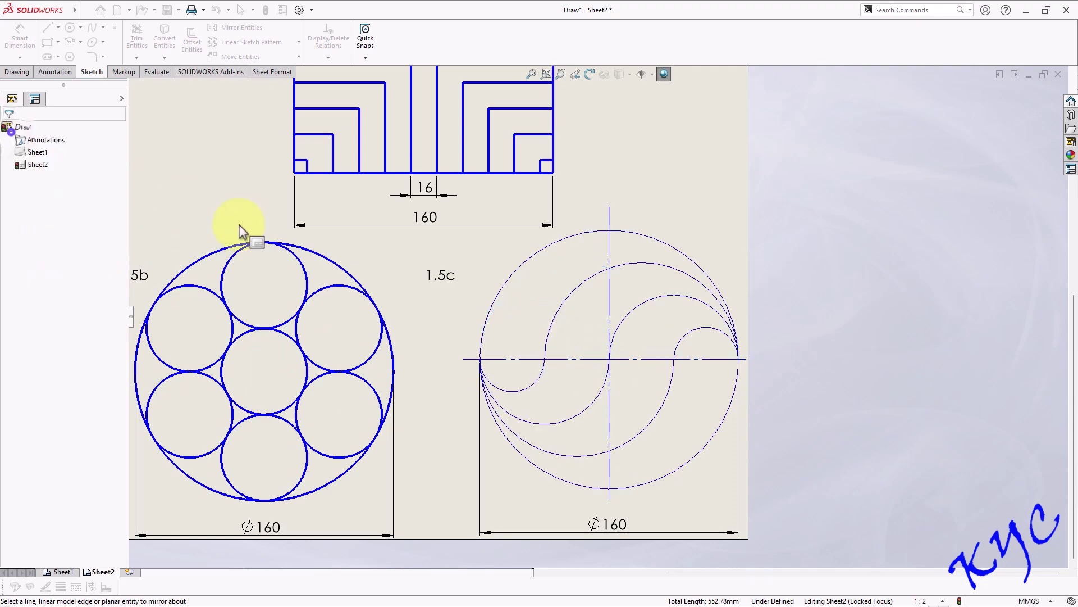
pyautogui.click(865, 337)
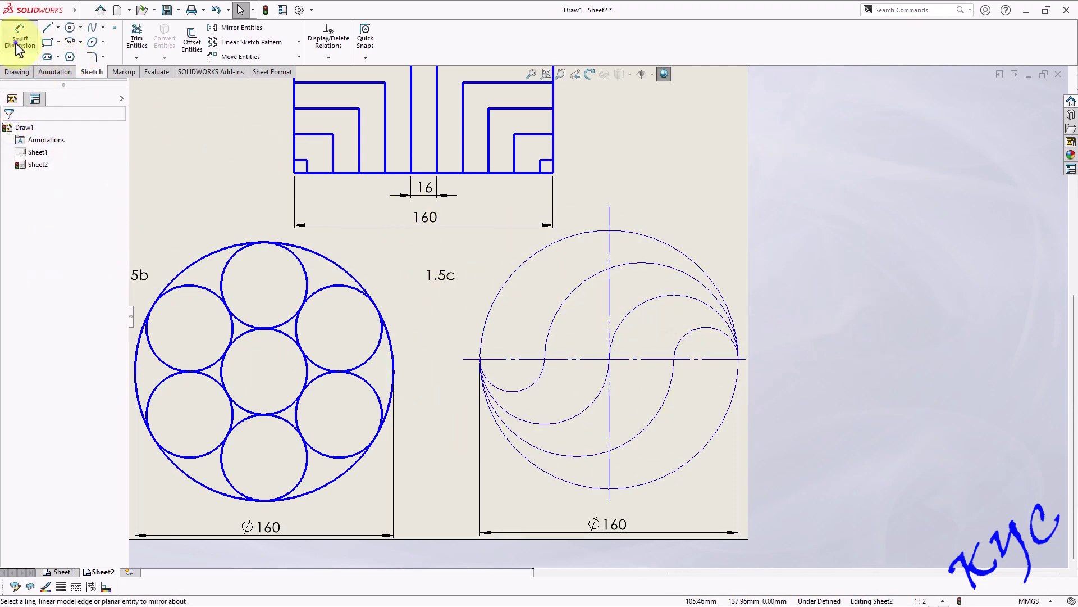
# Add a driven radius dimension to the smallest upper-right arc of 1.5c, placing its text above and outside the circle
pyautogui.click(18, 48)
pyautogui.click(702, 331)
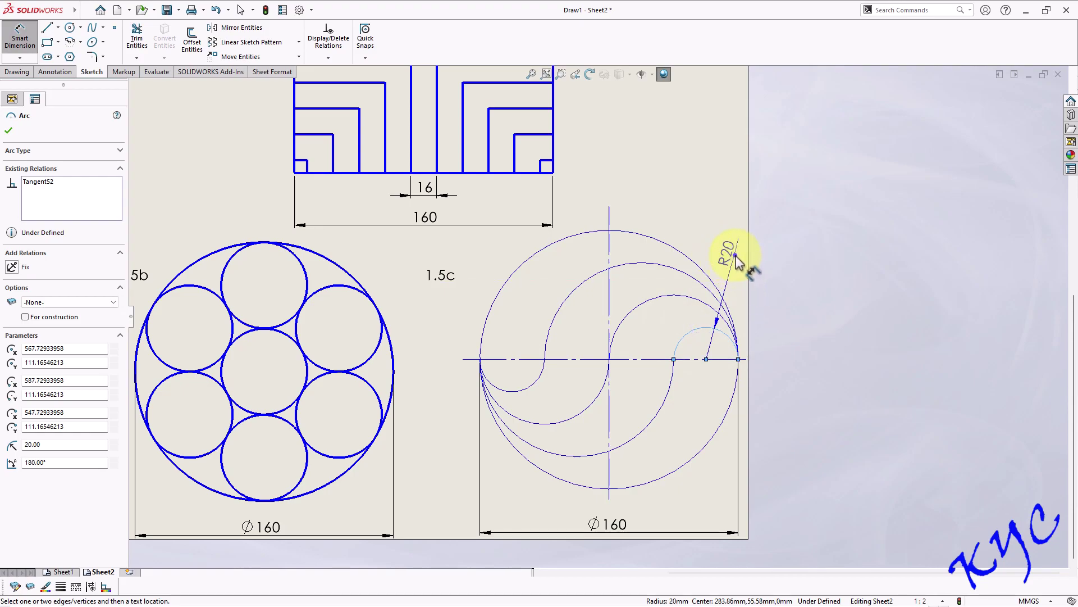
pyautogui.click(735, 260)
pyautogui.click(600, 295)
pyautogui.click(819, 300)
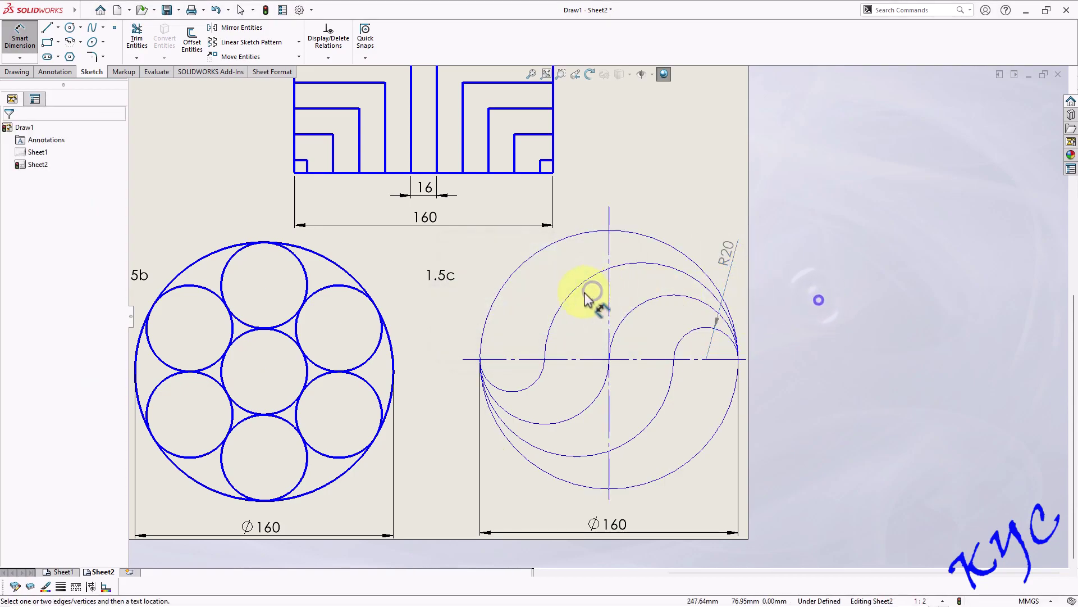
# Add radius dimensions to the middle and largest lower arcs of 1.5c, placing both texts outside the circle at lower left
pyautogui.click(516, 415)
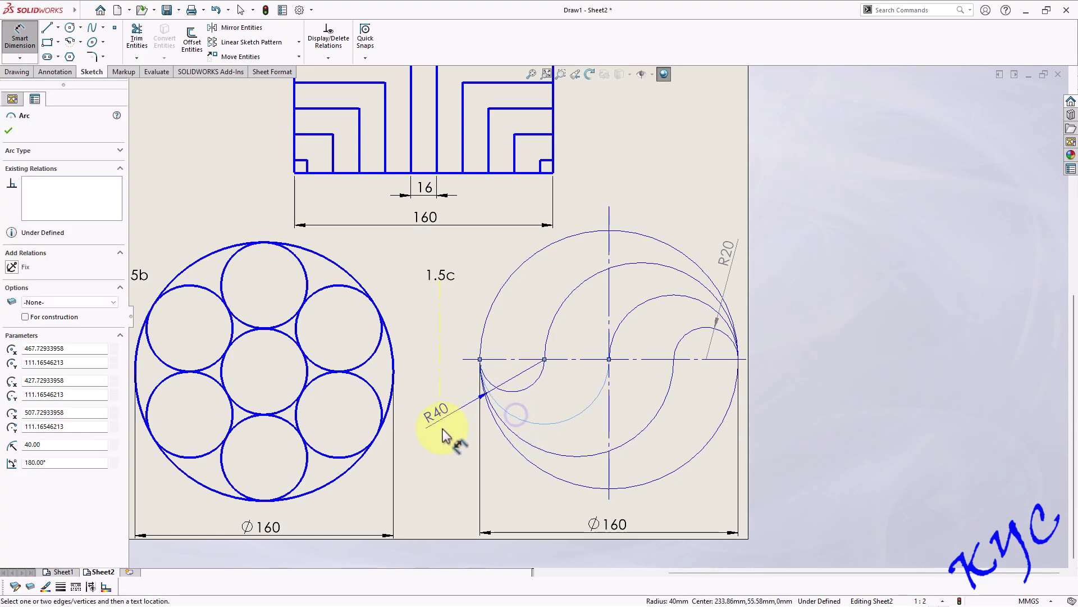
pyautogui.click(444, 436)
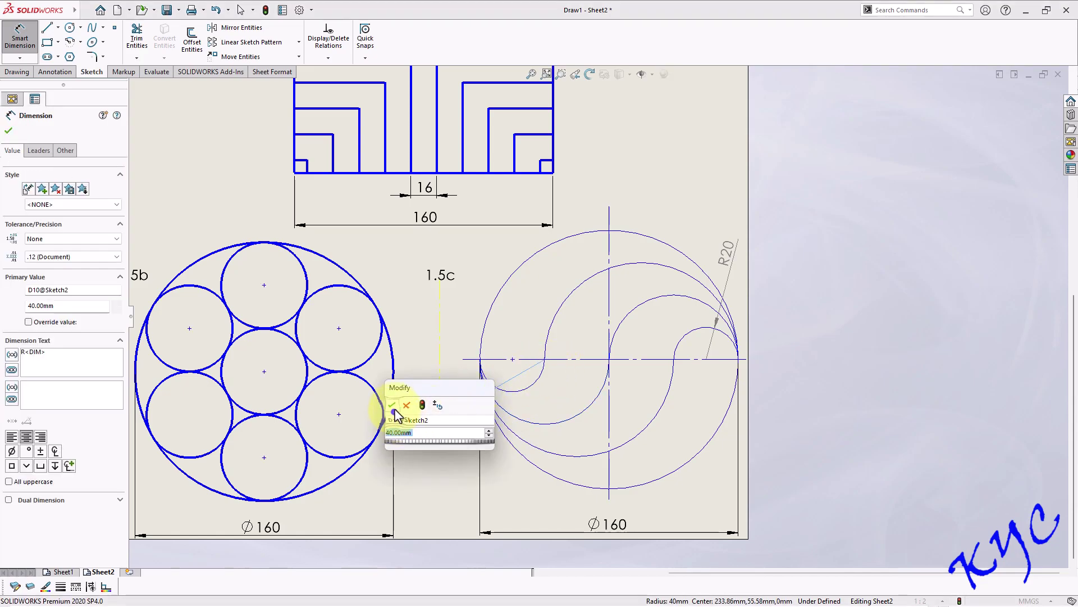
pyautogui.click(393, 408)
pyautogui.click(556, 455)
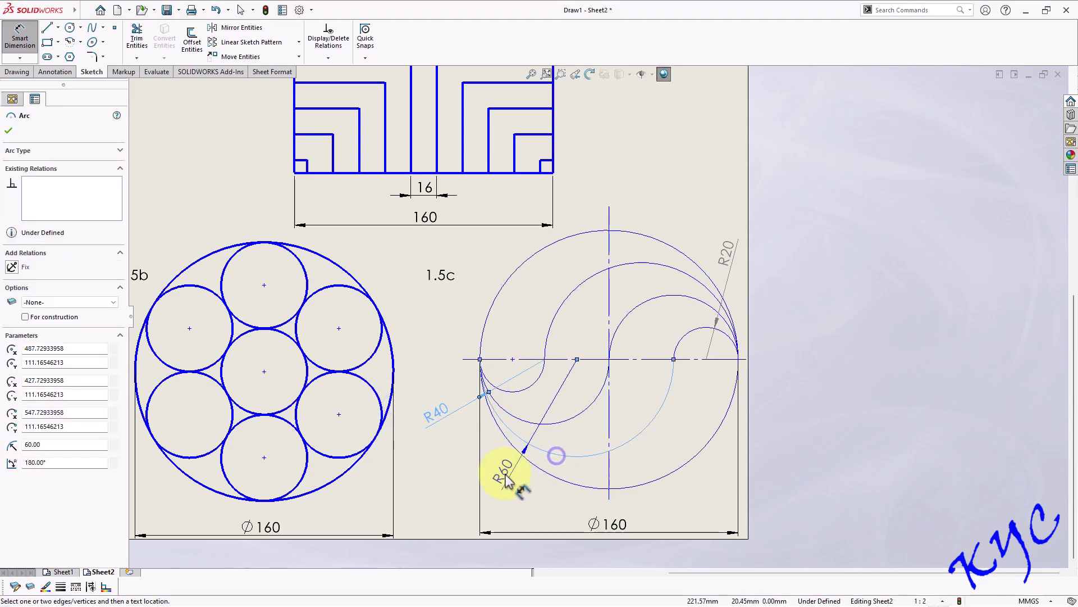
pyautogui.click(505, 466)
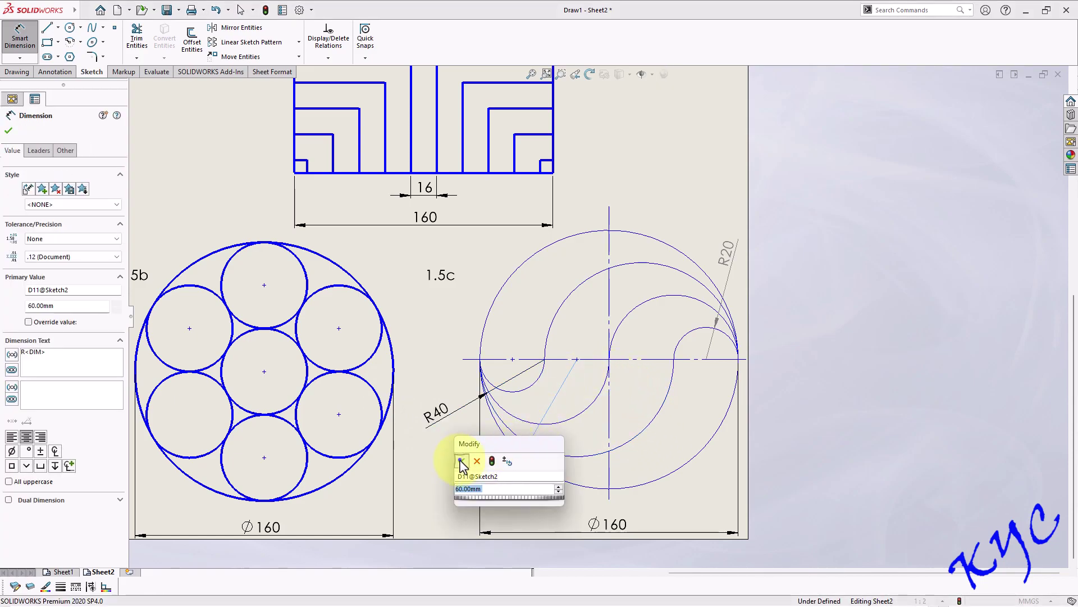
pyautogui.click(461, 461)
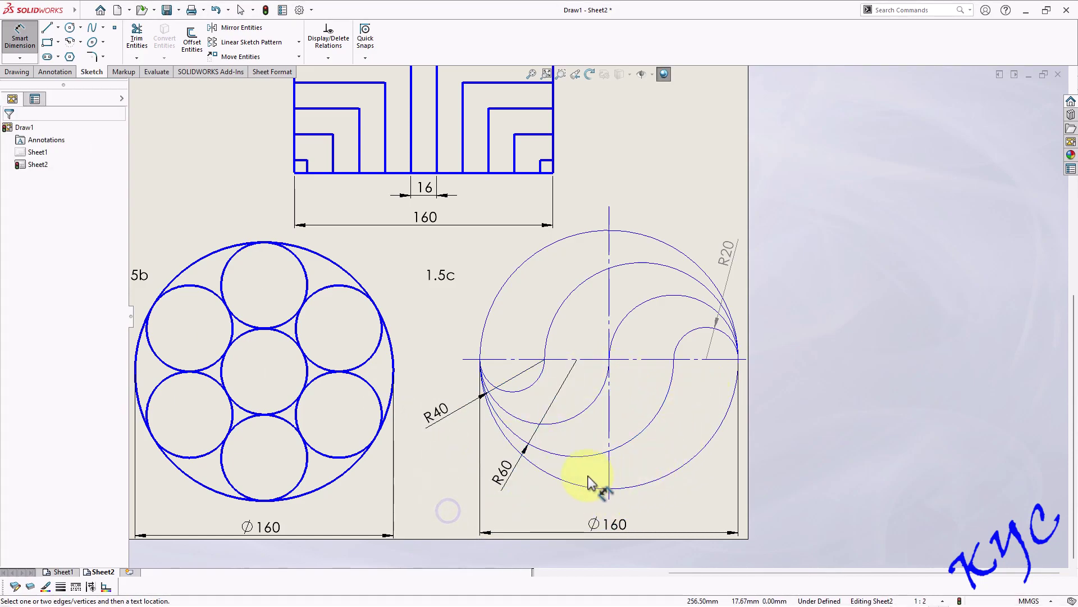
pyautogui.press('Escape')
# Apply a thicker line weight to the outer circle and all S-curve arcs of 1.5c
pyautogui.moveTo(425, 493)
pyautogui.mouseDown()
pyautogui.moveTo(755, 316)
pyautogui.moveTo(760, 224)
pyautogui.moveTo(764, 236)
pyautogui.mouseUp()
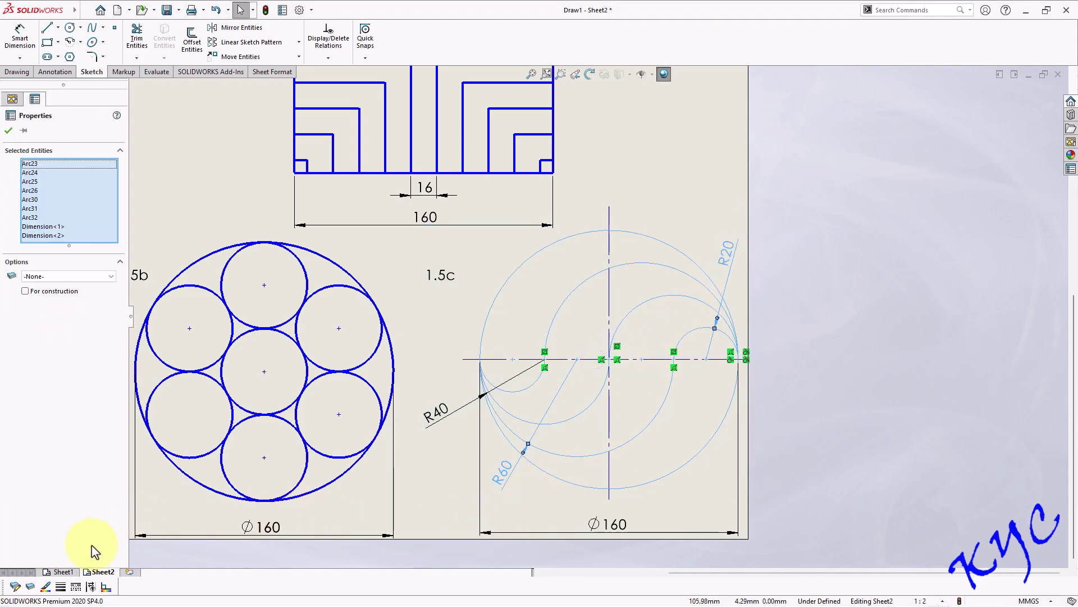
pyautogui.click(61, 586)
pyautogui.click(105, 534)
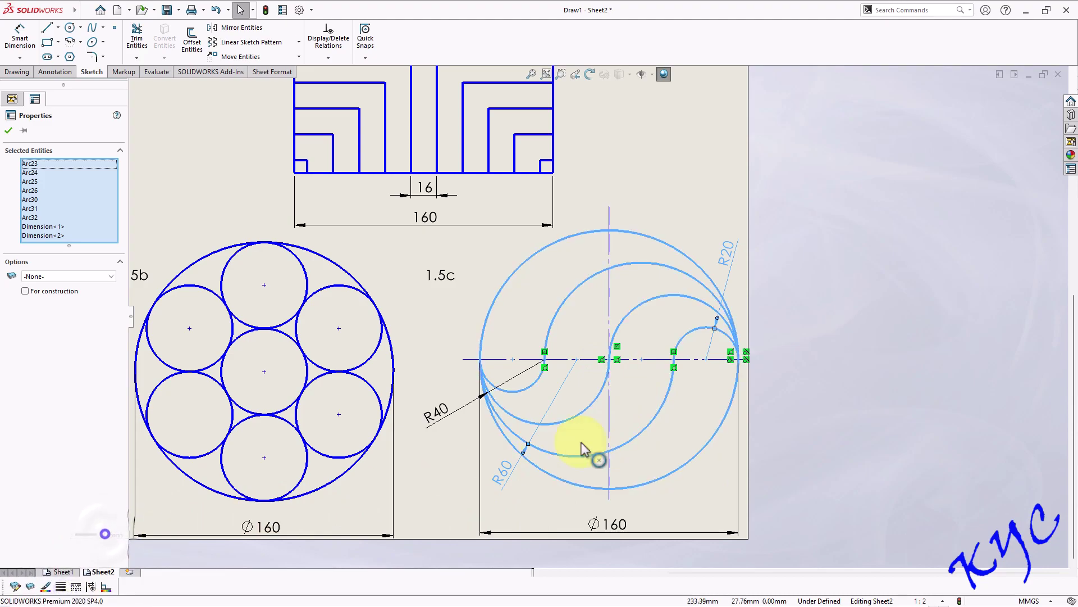
pyautogui.click(765, 397)
# Move the diameter dimension below 1.5b slightly up, level with the diameter dimensions of 1.5a and 1.5c
pyautogui.scroll(3, 674, 374)
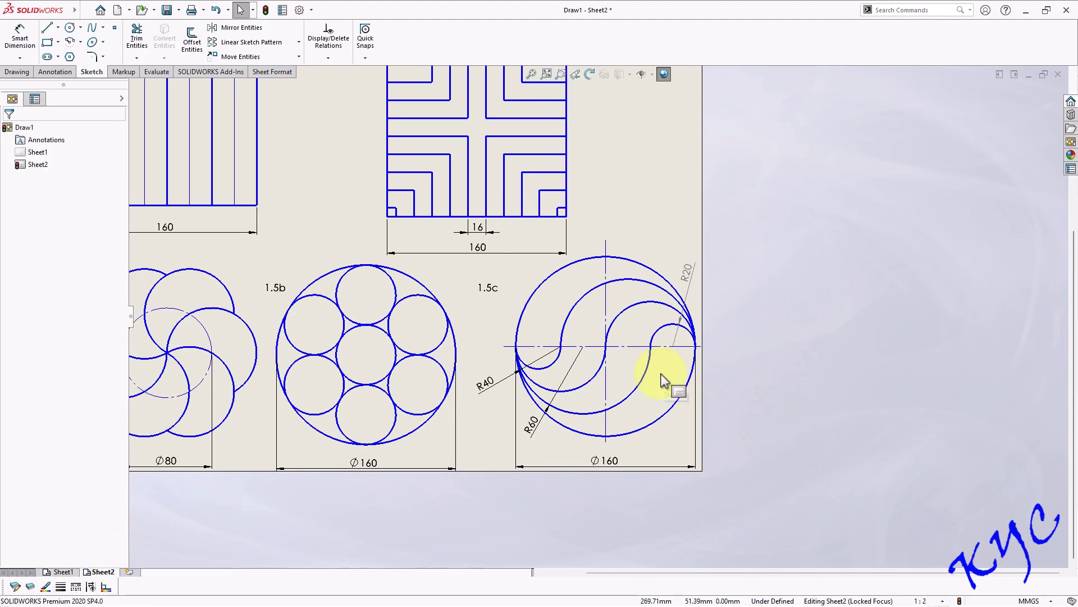
pyautogui.scroll(3, 505, 219)
pyautogui.scroll(-2, 385, 193)
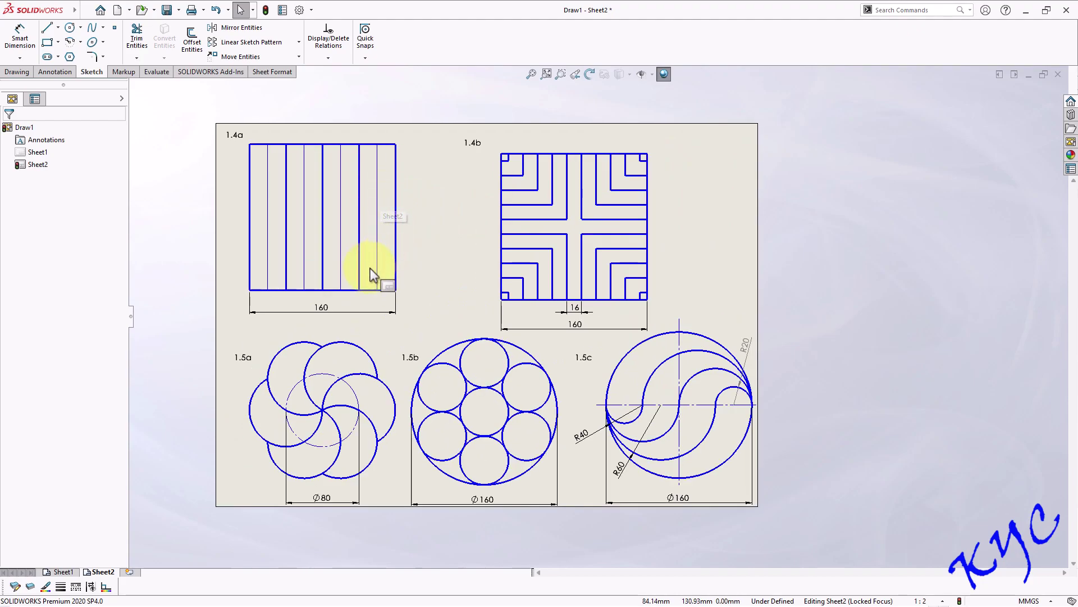
pyautogui.scroll(-1, 371, 275)
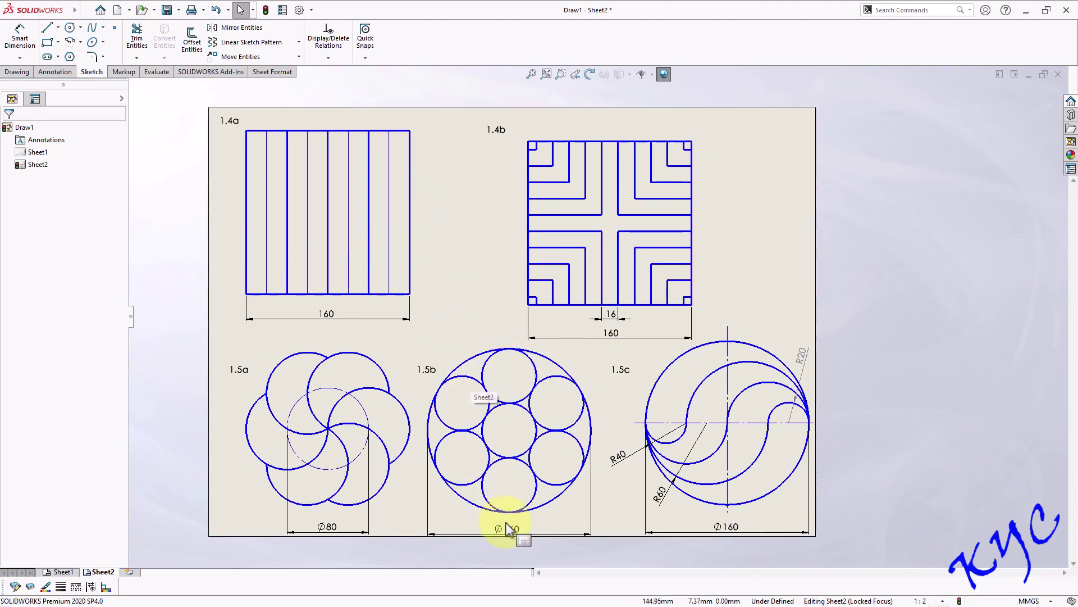
pyautogui.moveTo(508, 529); pyautogui.dragTo(513, 533)
pyautogui.click(877, 435)
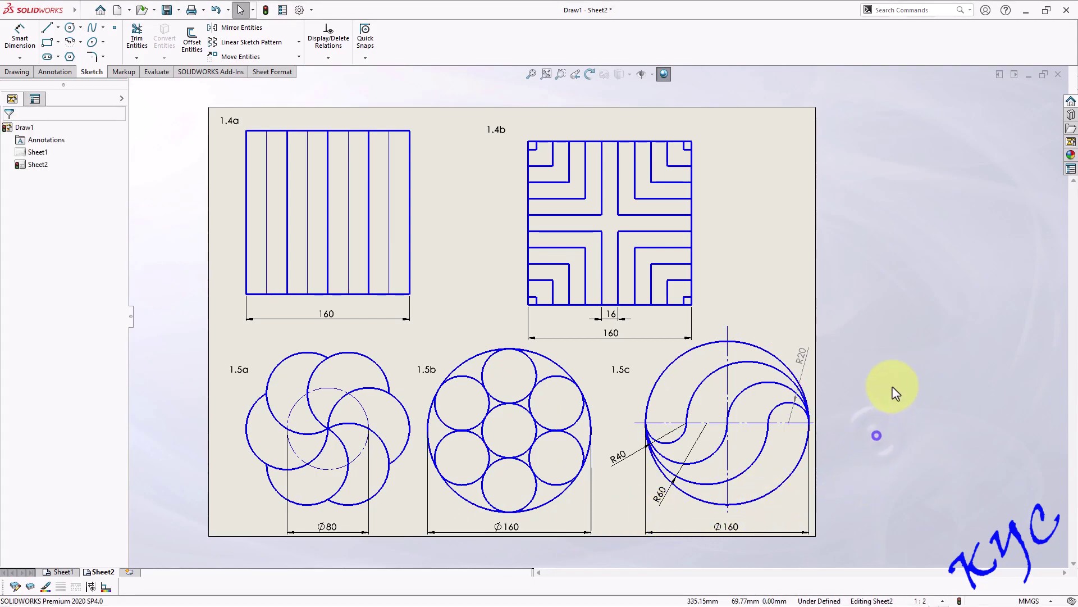